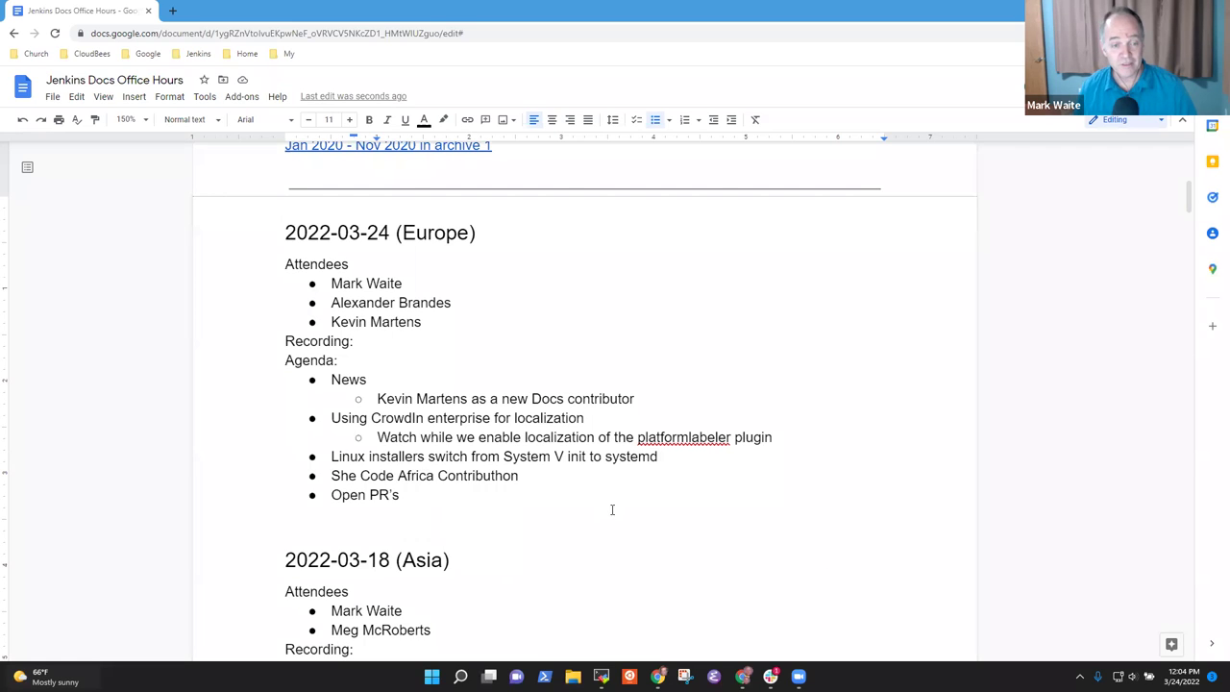
Step: Review the agenda items from News through CrowdIn, Linux installers, She Code Africa and Open PR's
scroll(609, 511, "down", 1)
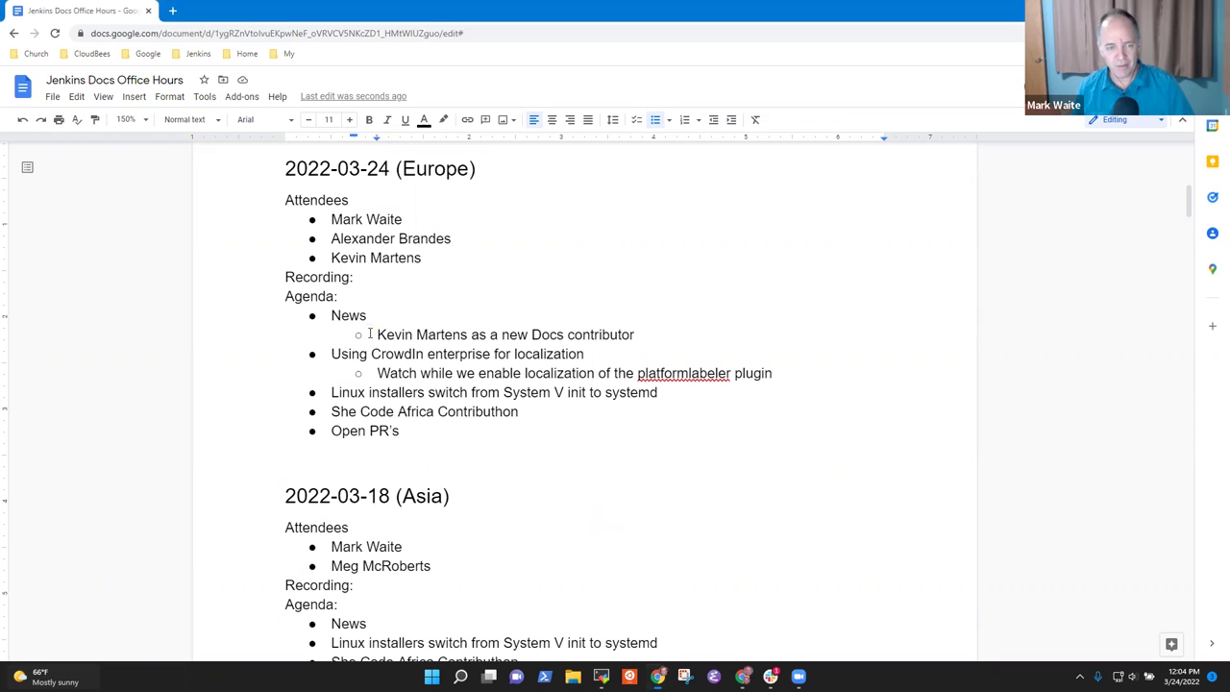
left_click(366, 316)
key("shift+Home")
key("Down")
key("Down")
key("shift+End")
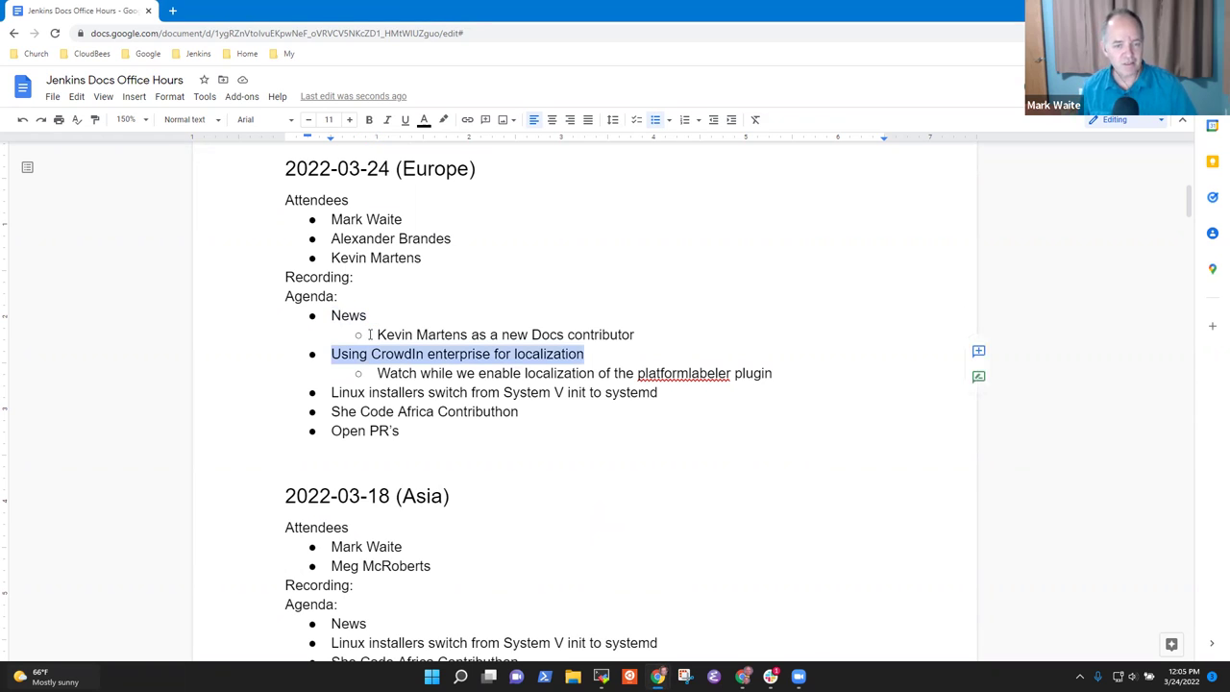
key("Down")
key("Down")
key("shift+End")
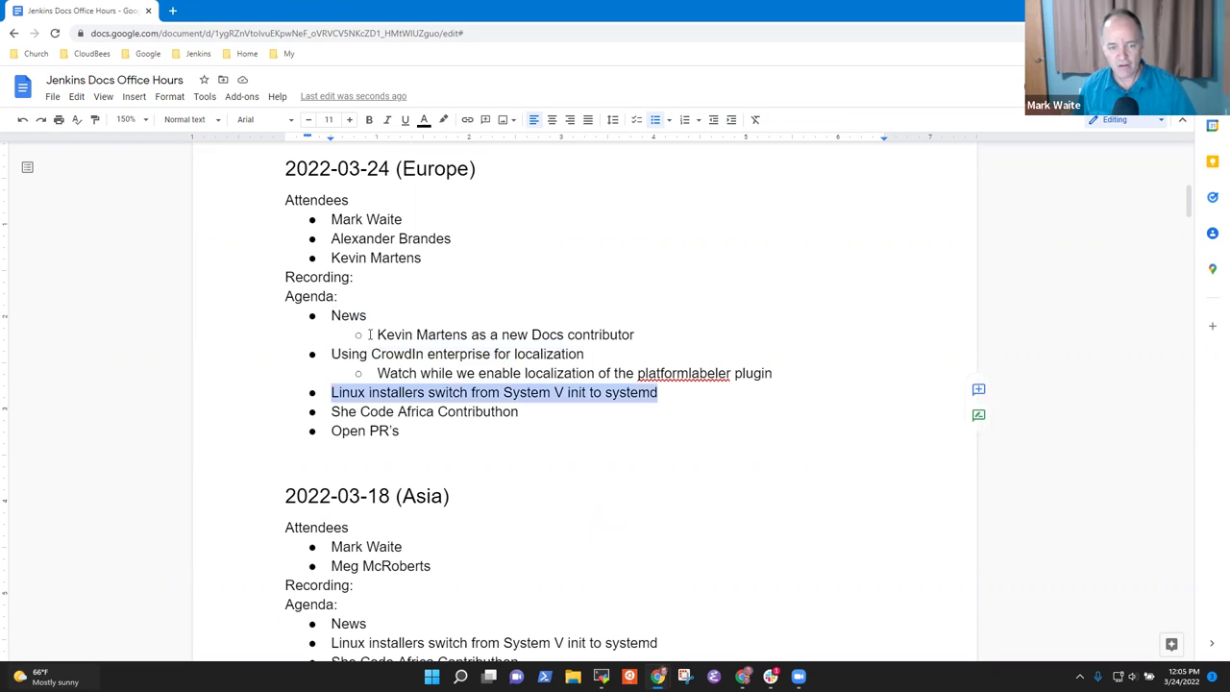
key("Down")
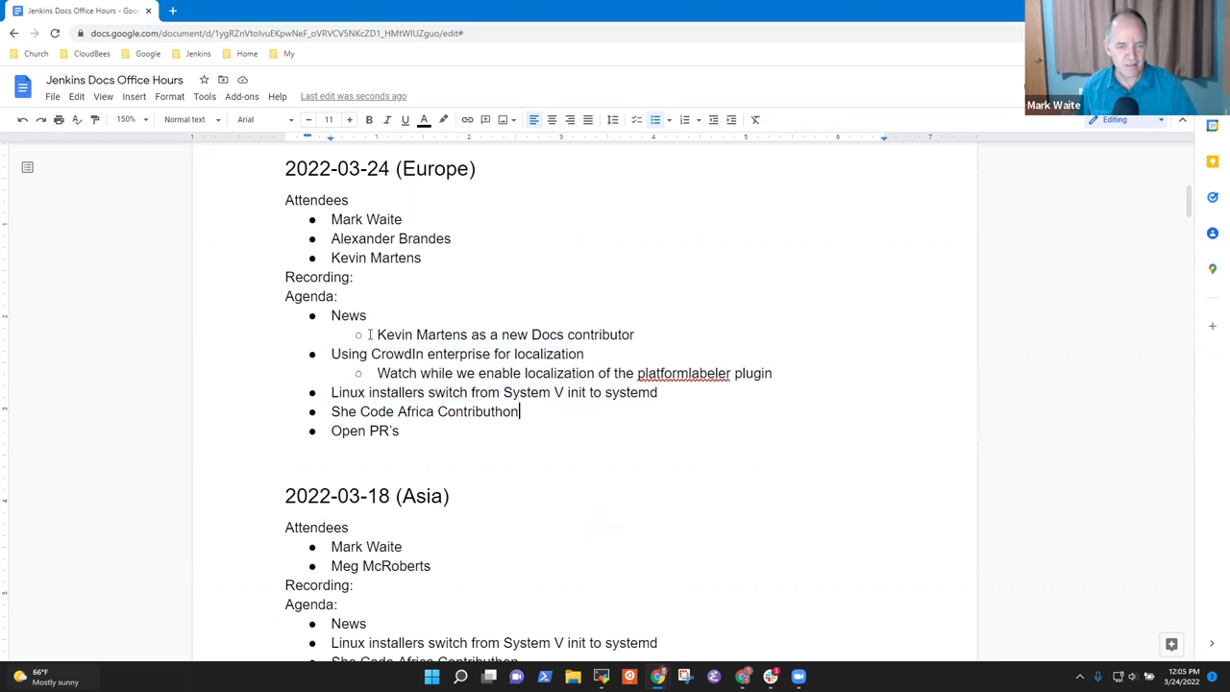
key("shift+End")
key("Down")
key("Home")
key("shift+End")
key("Up")
key("Up")
key("Up")
key("Up")
key("Up")
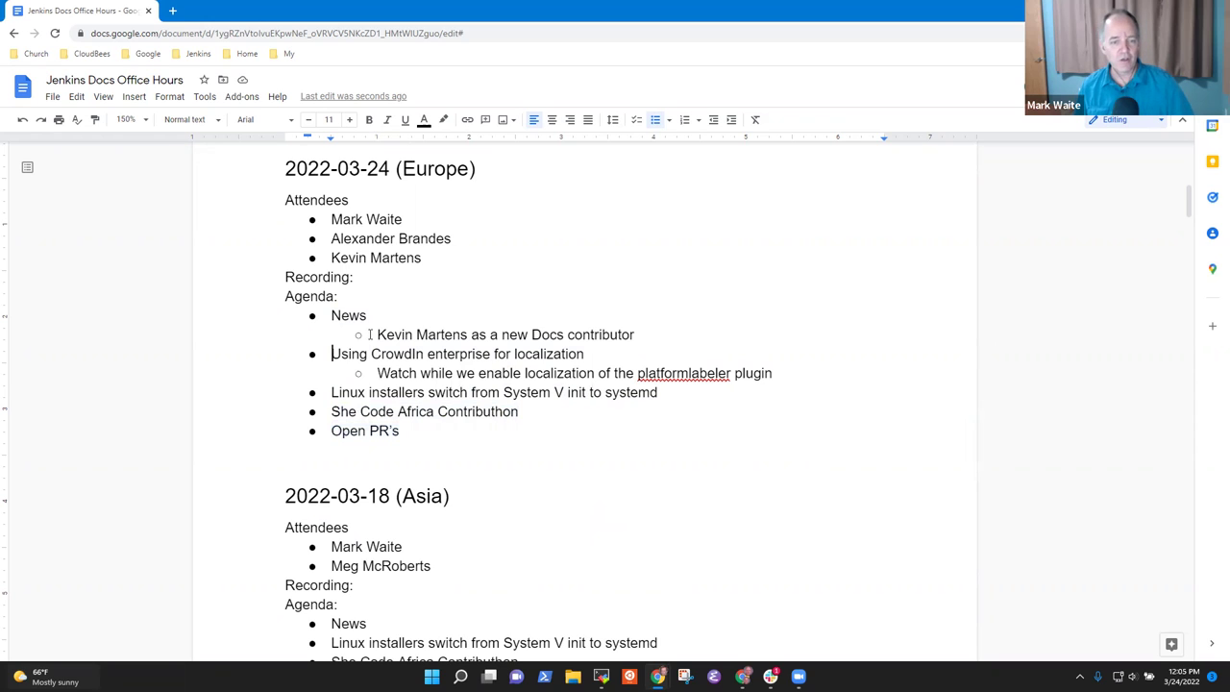
key("Down")
key("End")
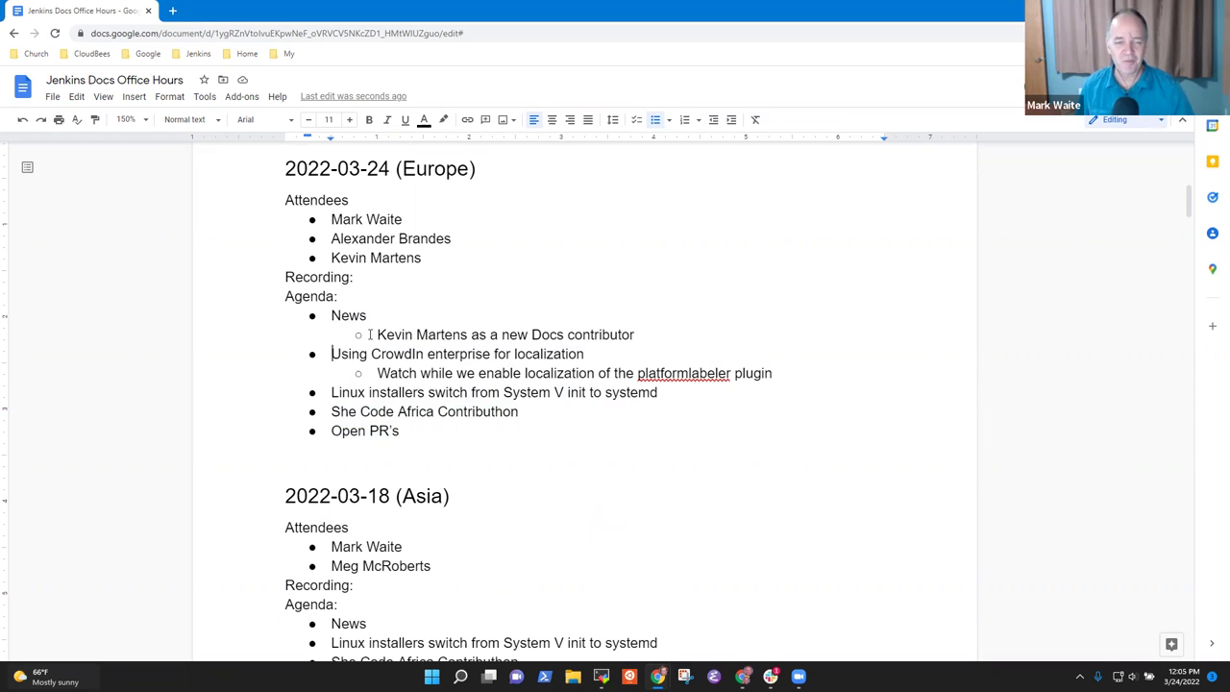
key("Up")
key("Up")
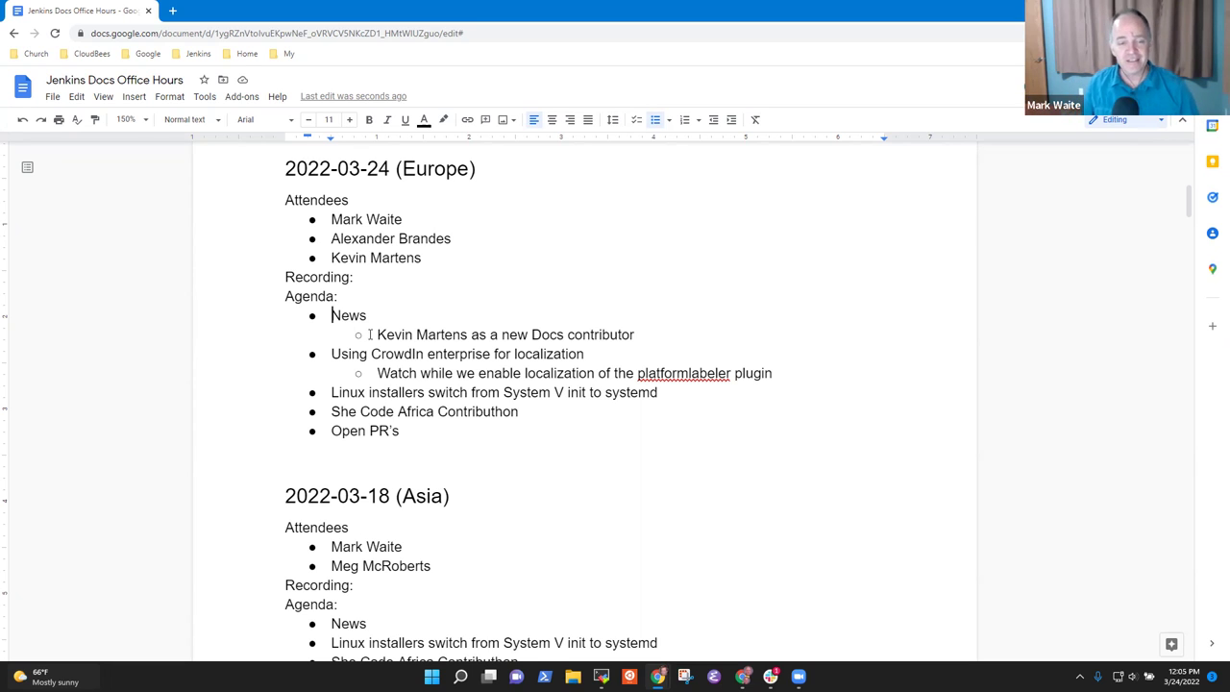
Step: Add the nested sub-point 'New documentation contributor on the Jenkins project' under the contributor news
left_click(369, 335)
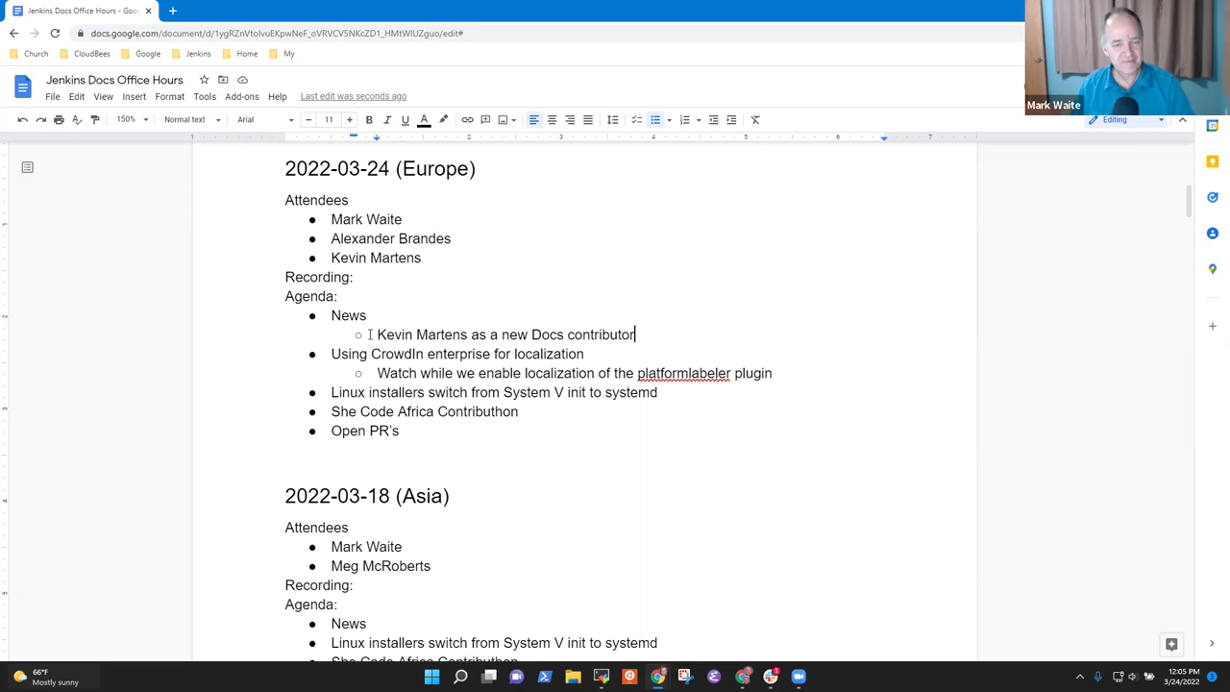
key("Return")
key("Tab")
type("New ")
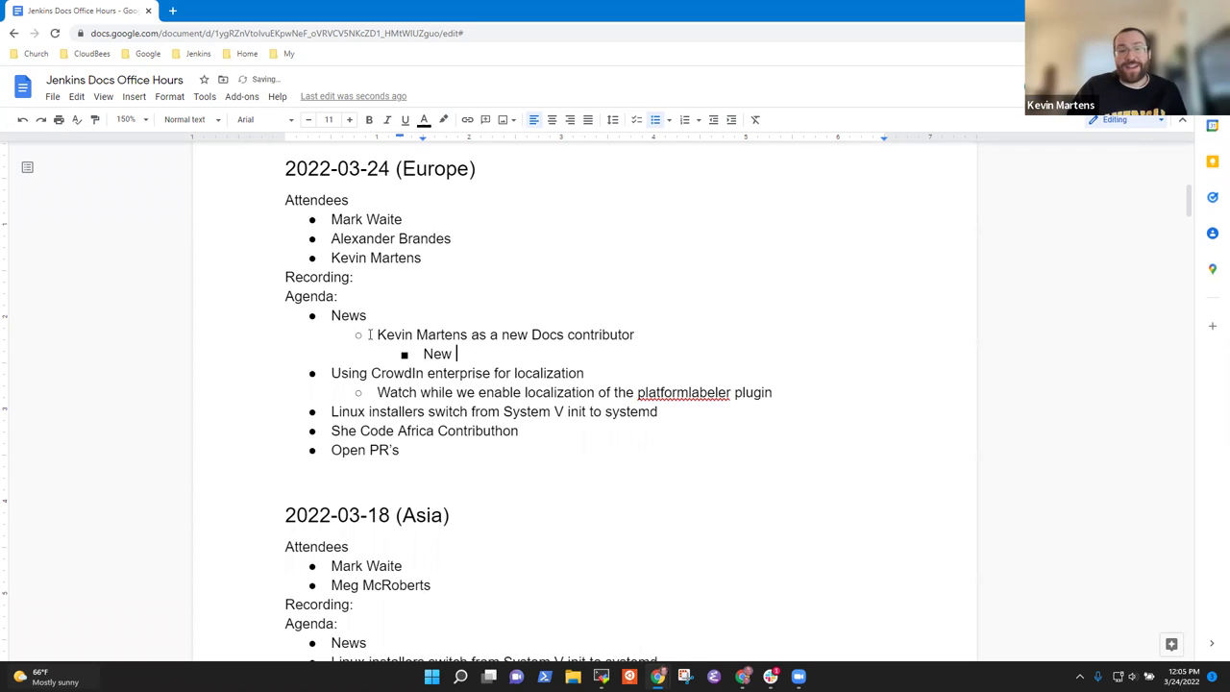
type("documentation contribvu")
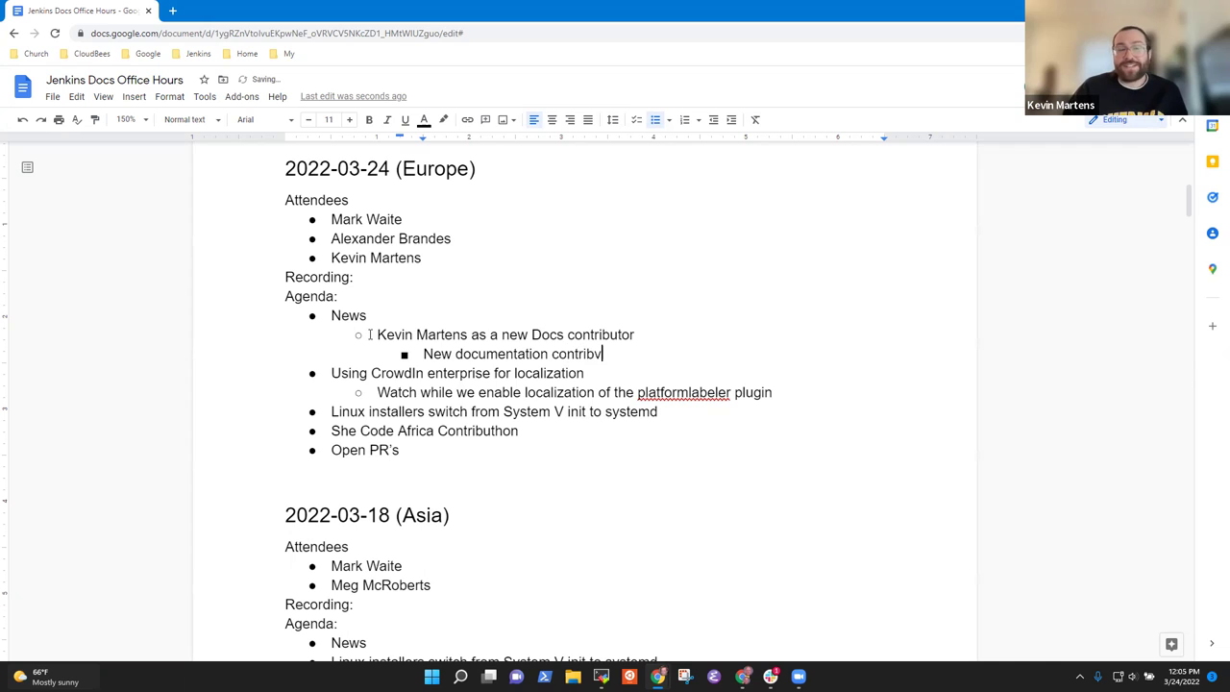
key("BackSpace")
key("BackSpace")
type("utor on t")
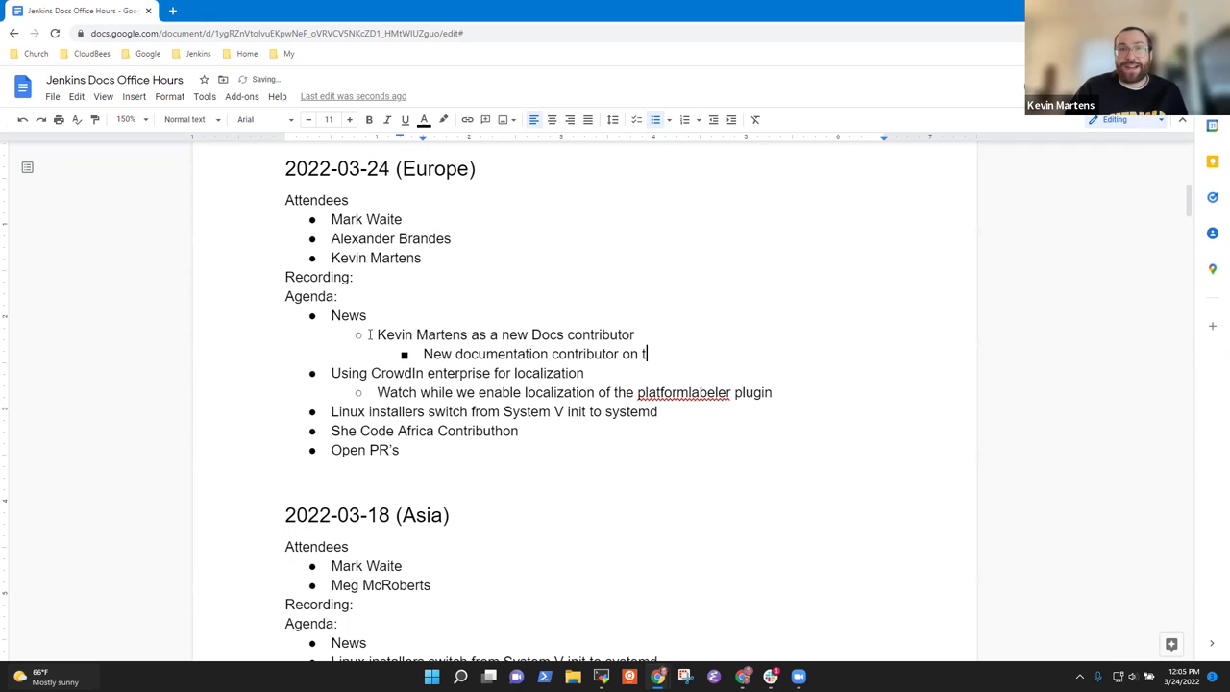
type("he Jenkins projkect")
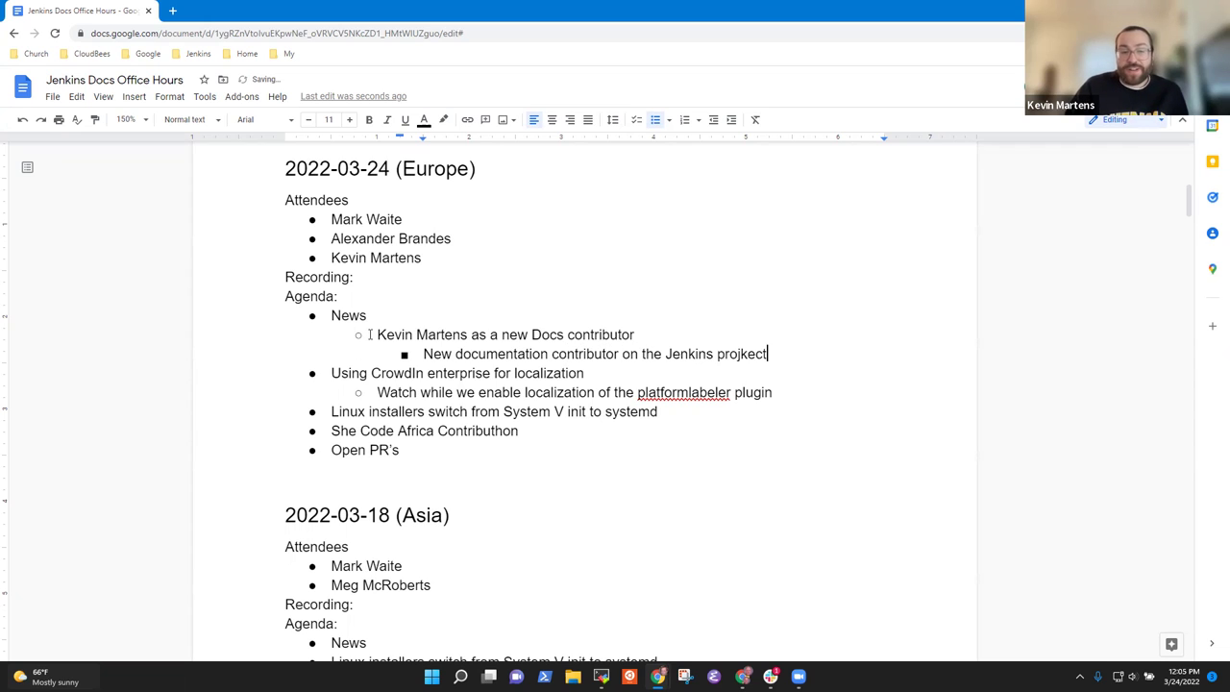
key("BackSpace")
key("BackSpace")
key("BackSpace")
key("BackSpace")
type("ect")
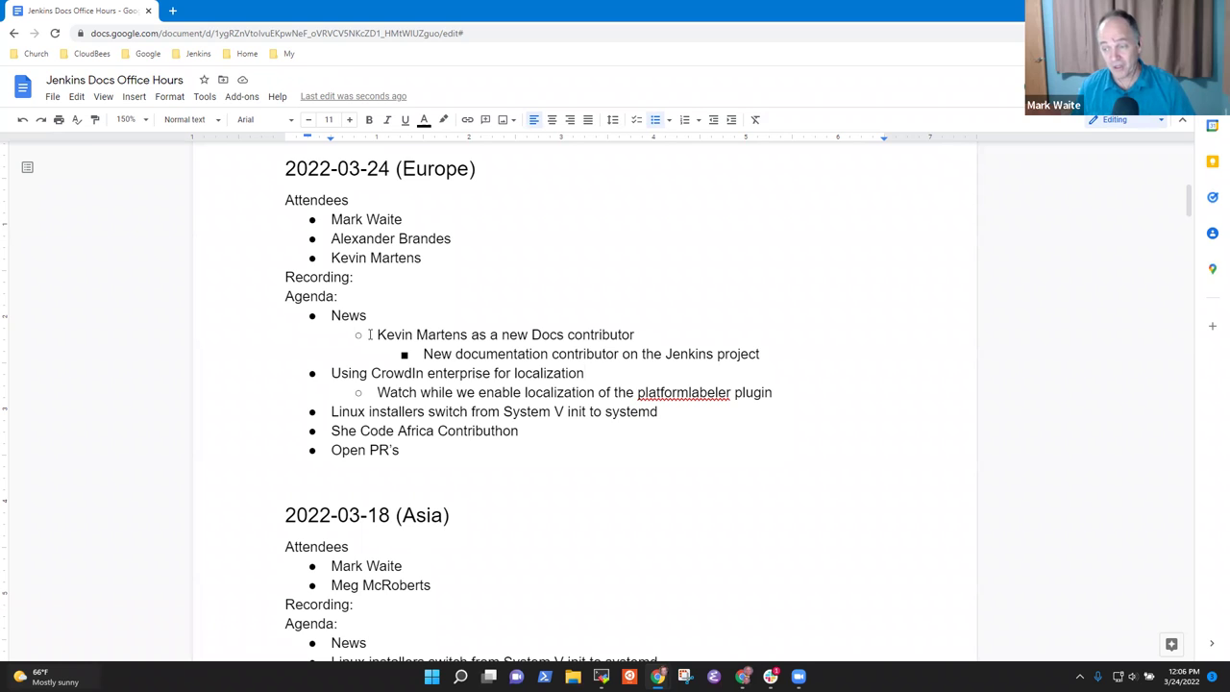
Step: Append the presenter's name to the CrowdIn item and capitalise it to 'Enterprise'
type("- ")
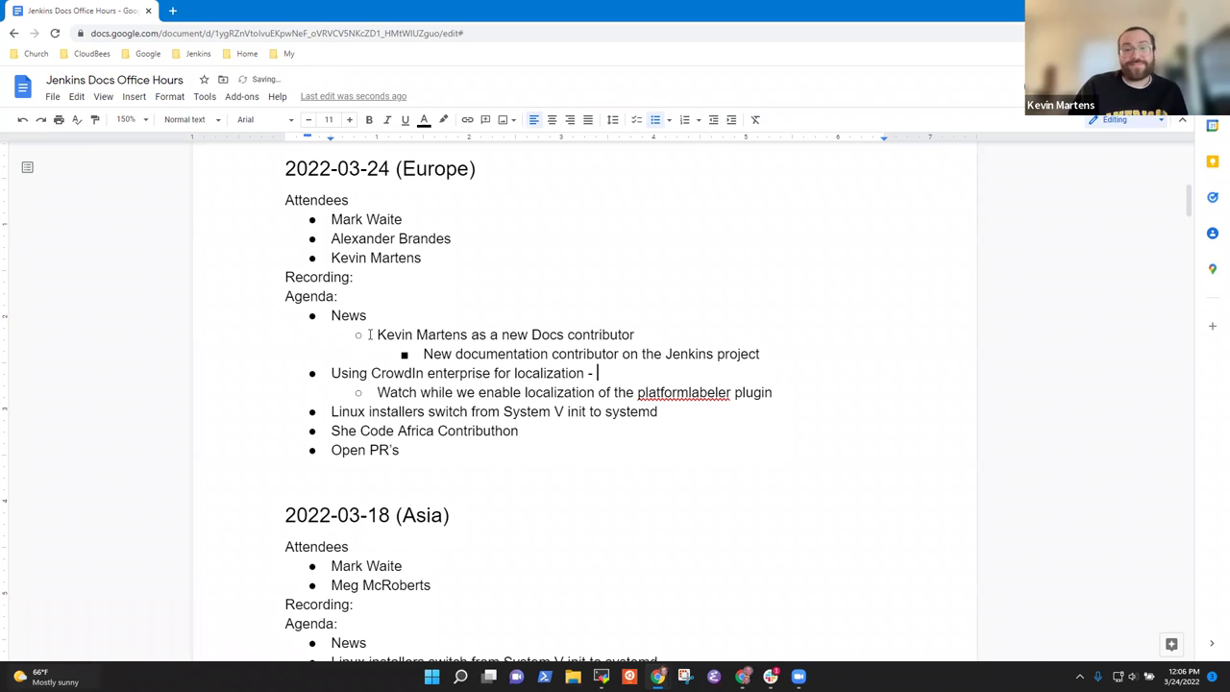
type("Alex")
key("Home")
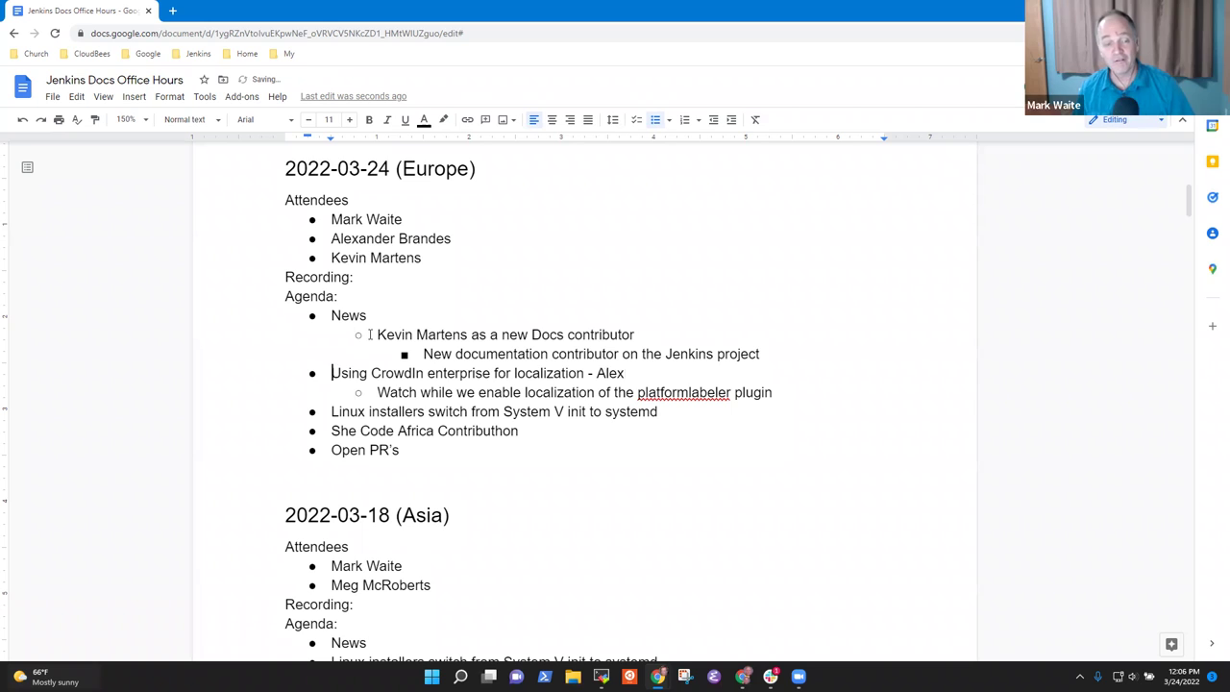
key("shift+End")
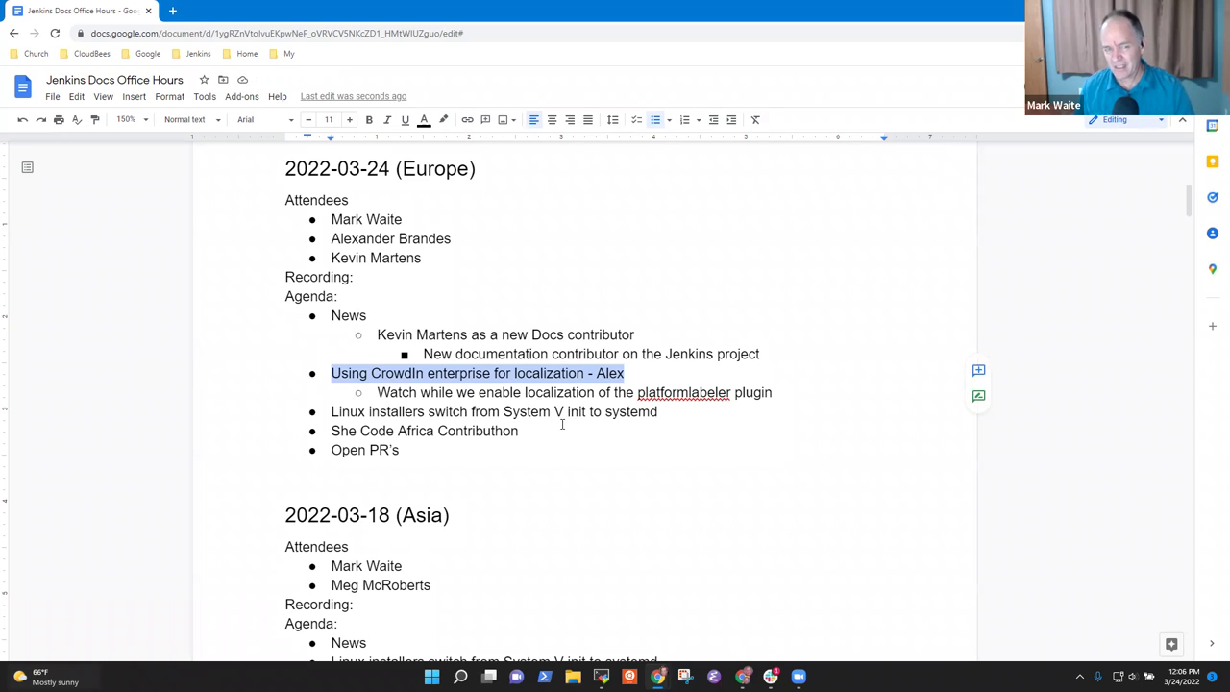
left_click(434, 376)
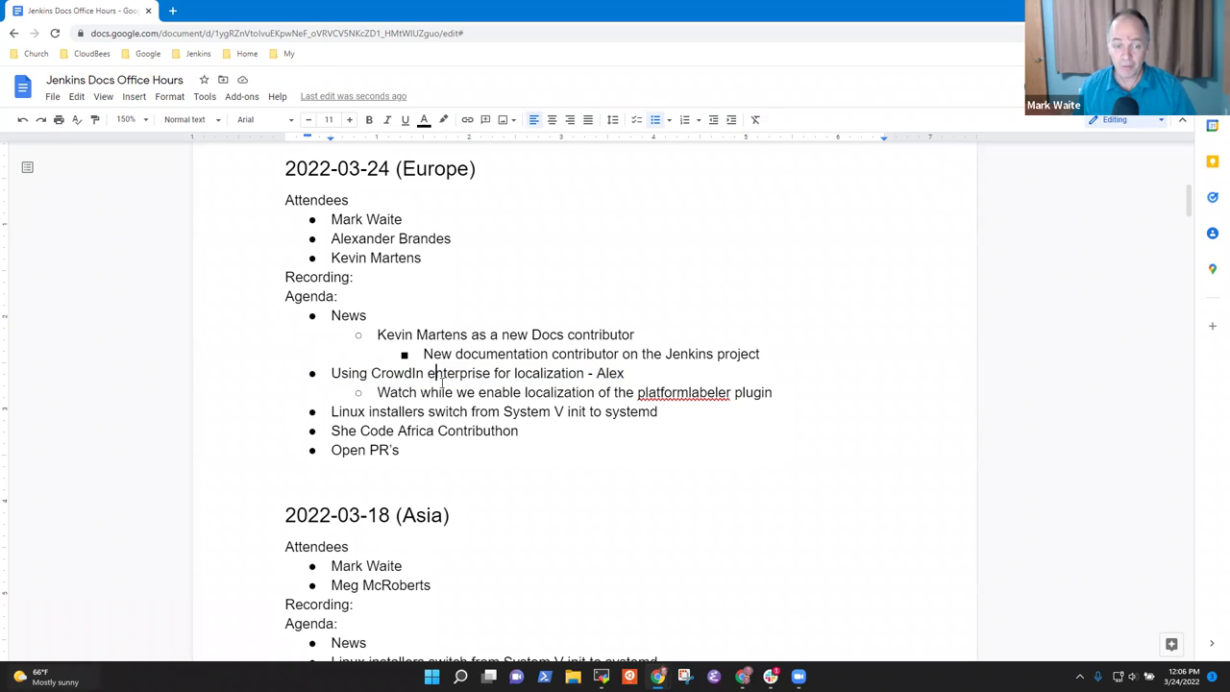
key("BackSpace")
type("E")
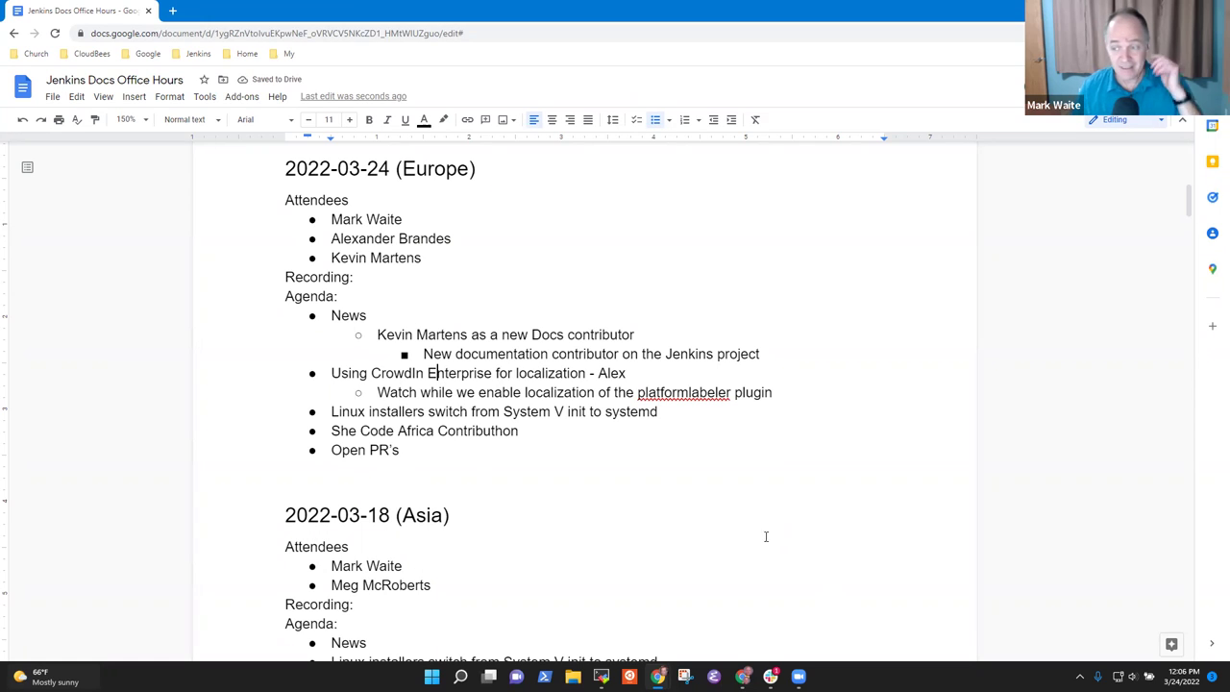
Step: Search for Crowdin Enterprise in a new tab and open the Crowdin for Enterprise page
left_click(170, 11)
type("Crow")
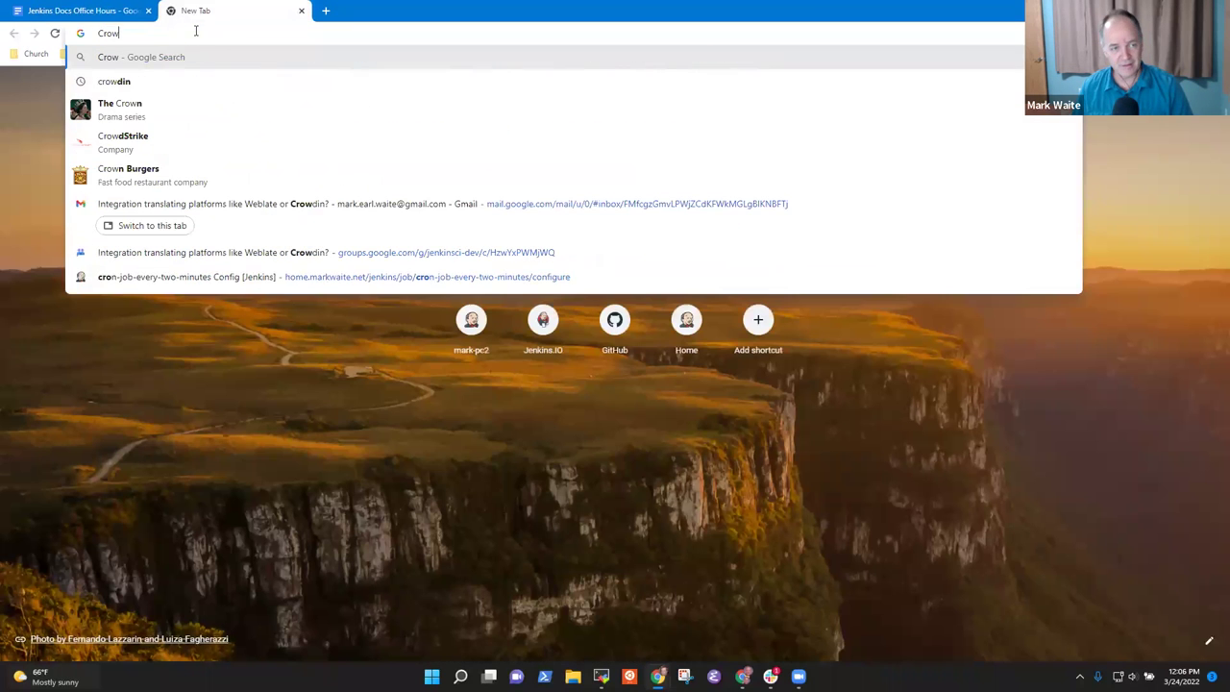
type("din enterp")
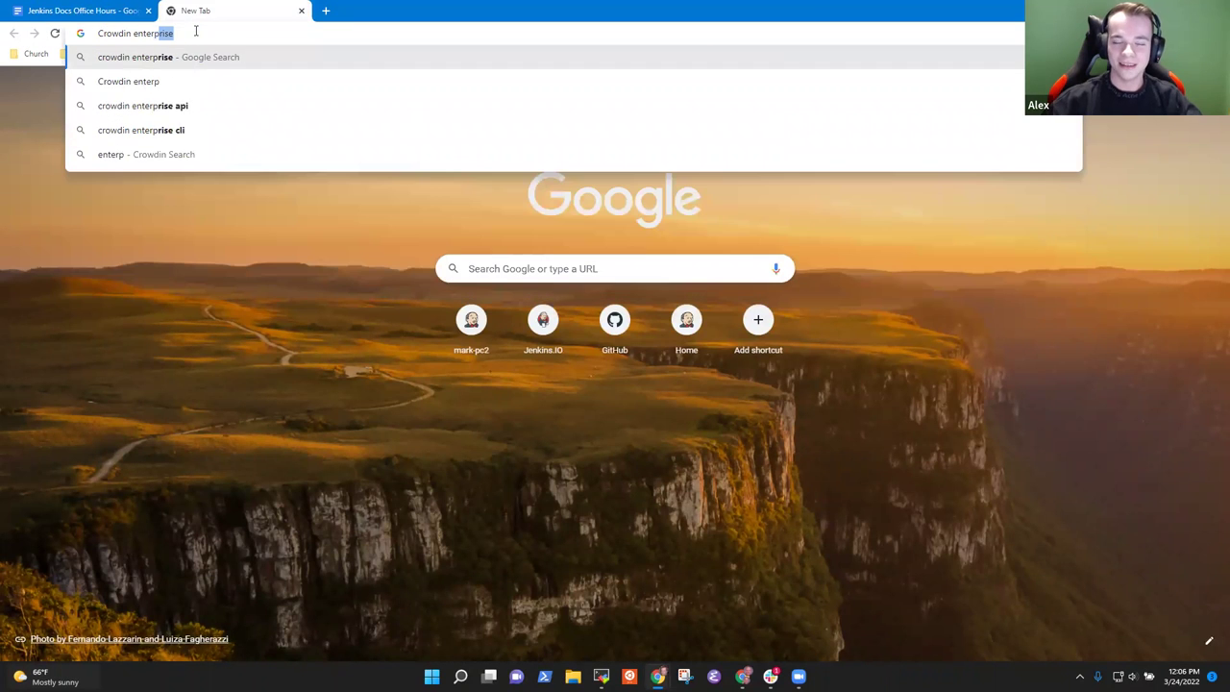
key("Return")
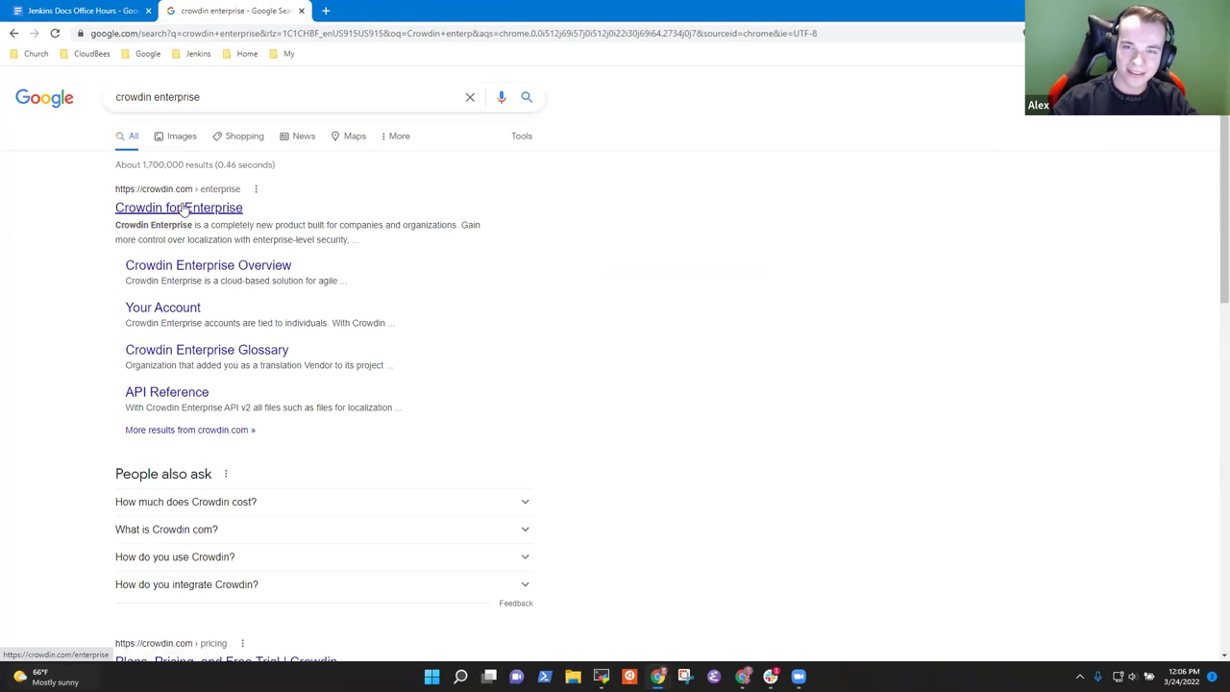
left_click(182, 208)
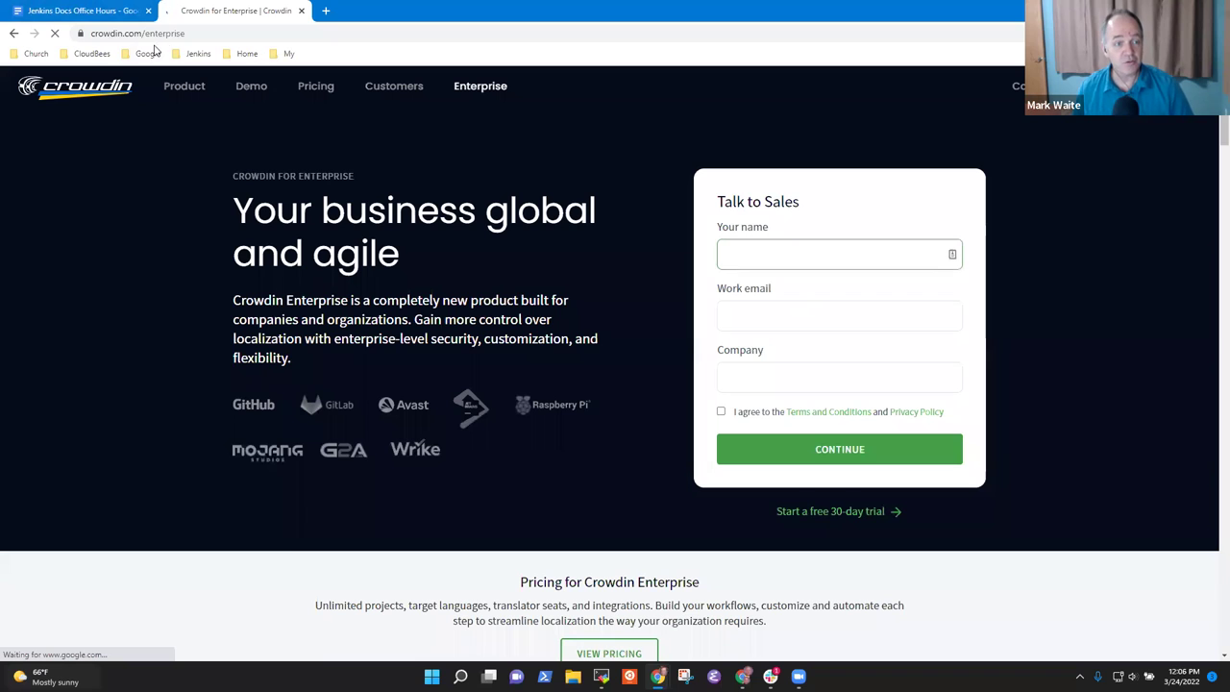
Step: Go to intellectualsites.crowdin.com
left_click(175, 38)
type("inte")
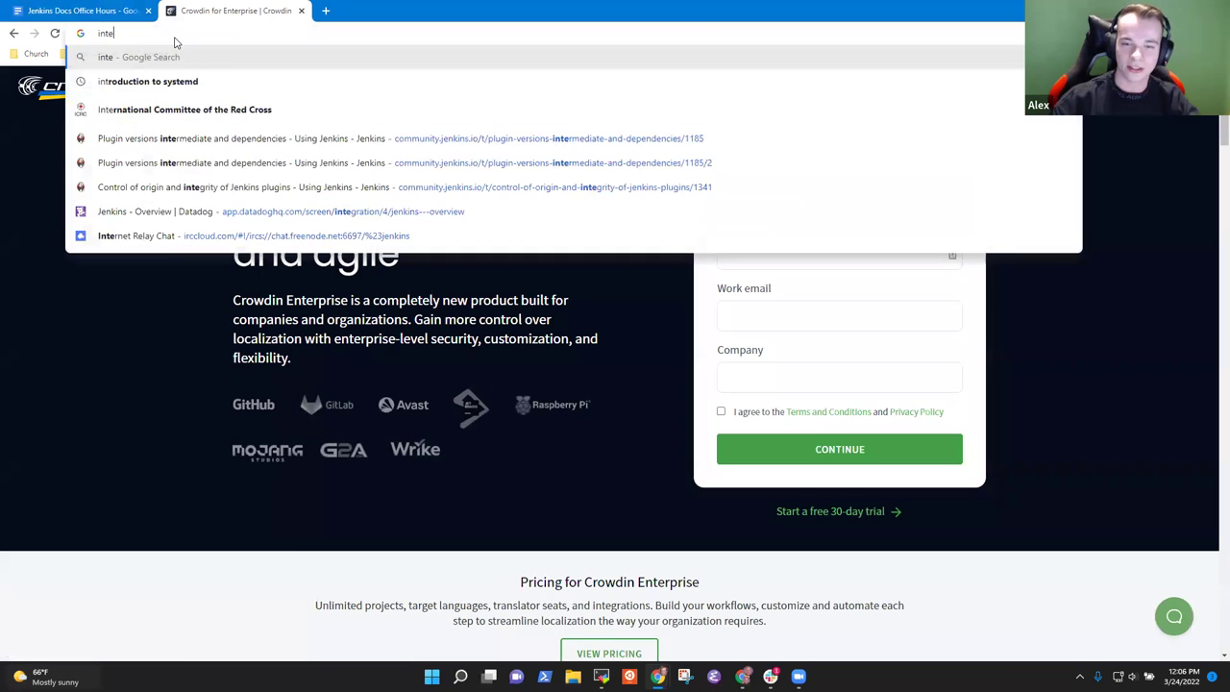
type("ll")
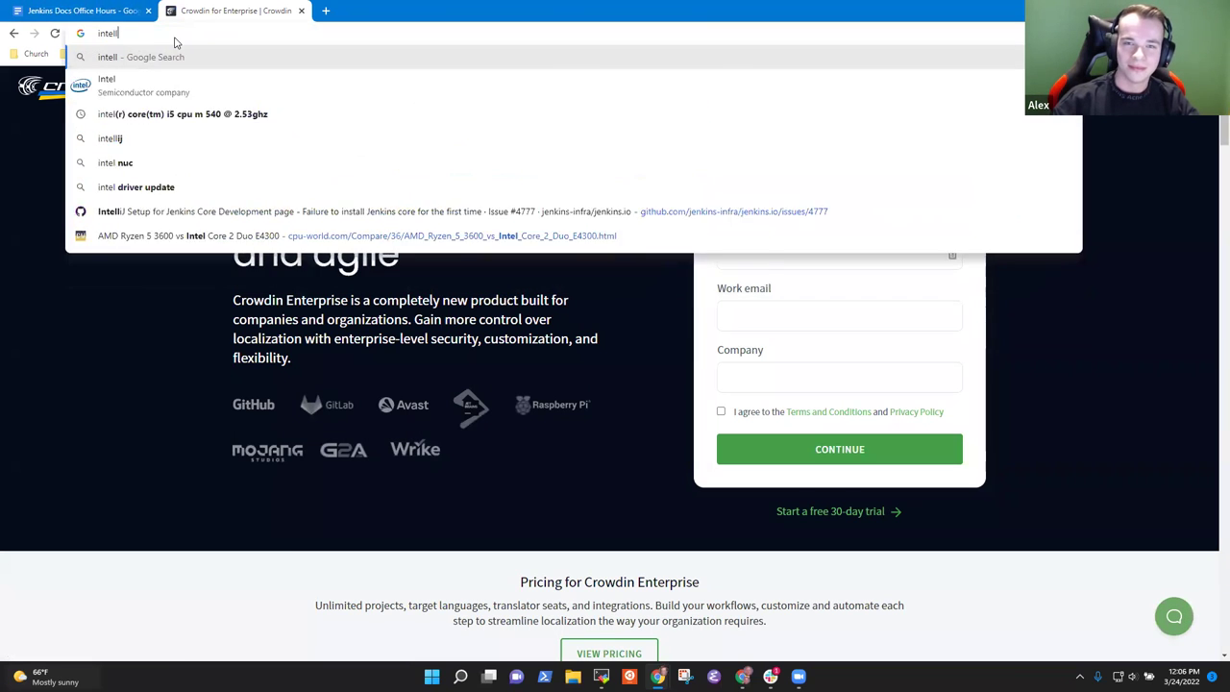
type("ectuals")
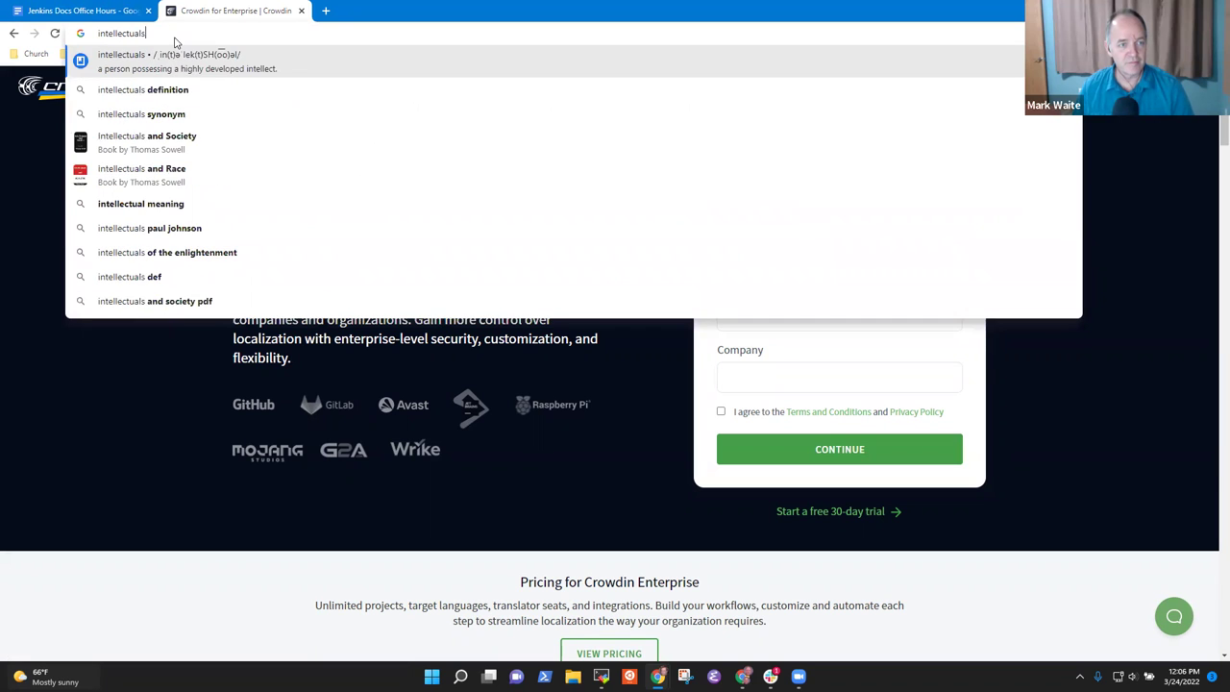
type("ites.crod")
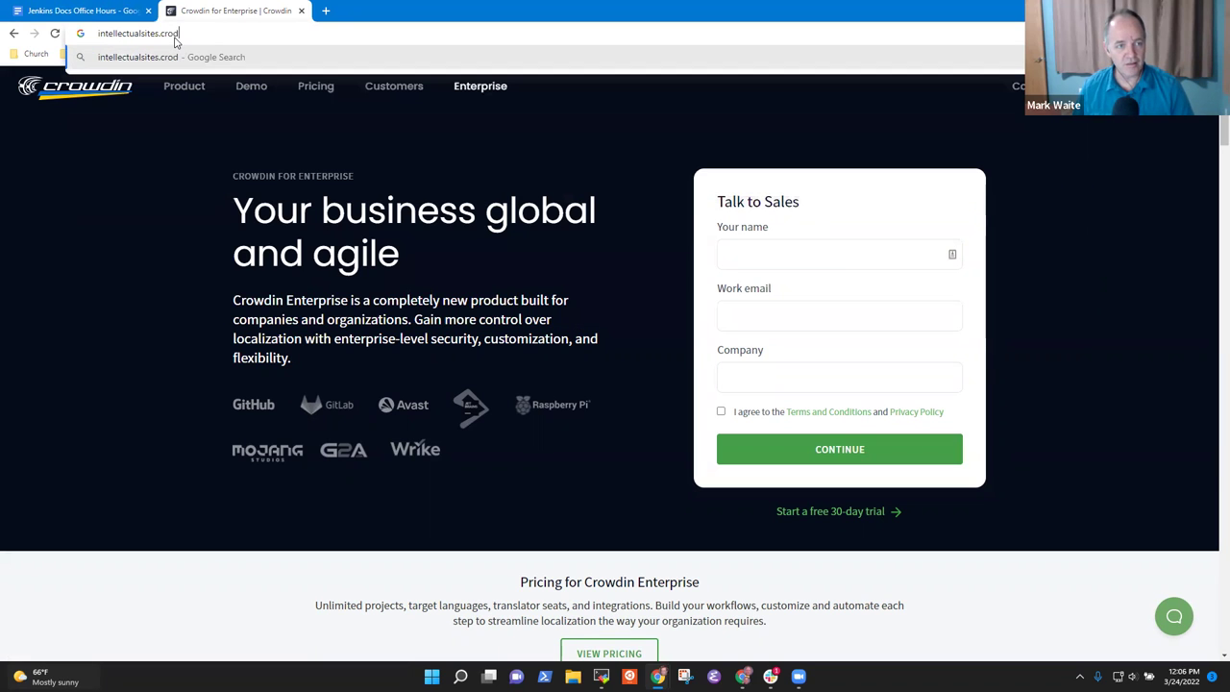
key("BackSpace")
type("wdin")
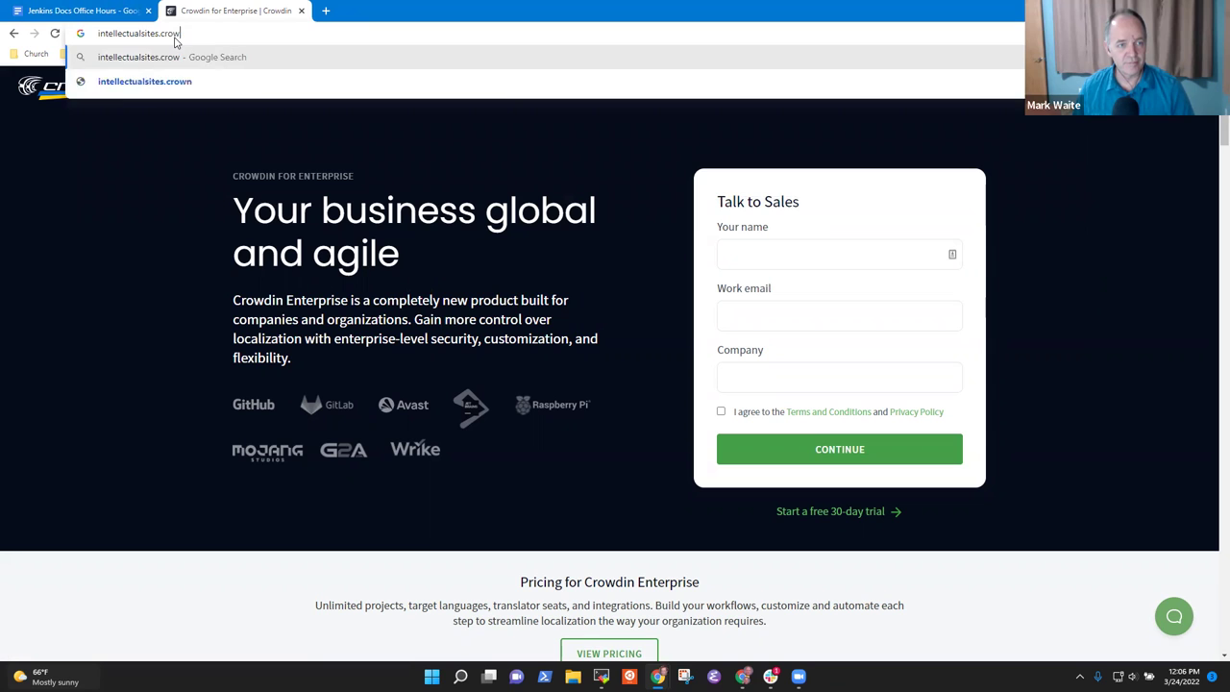
type(".com")
key("Return")
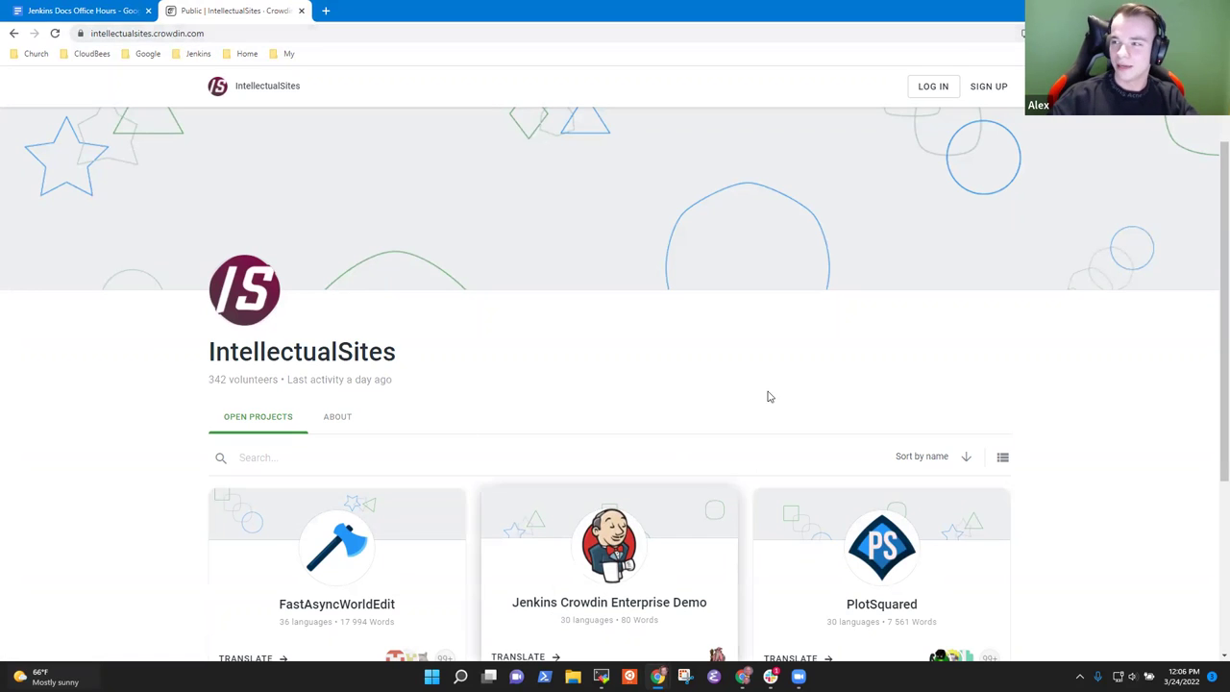
Step: Start registration and sign up through an authorized GitHub account
left_click(985, 88)
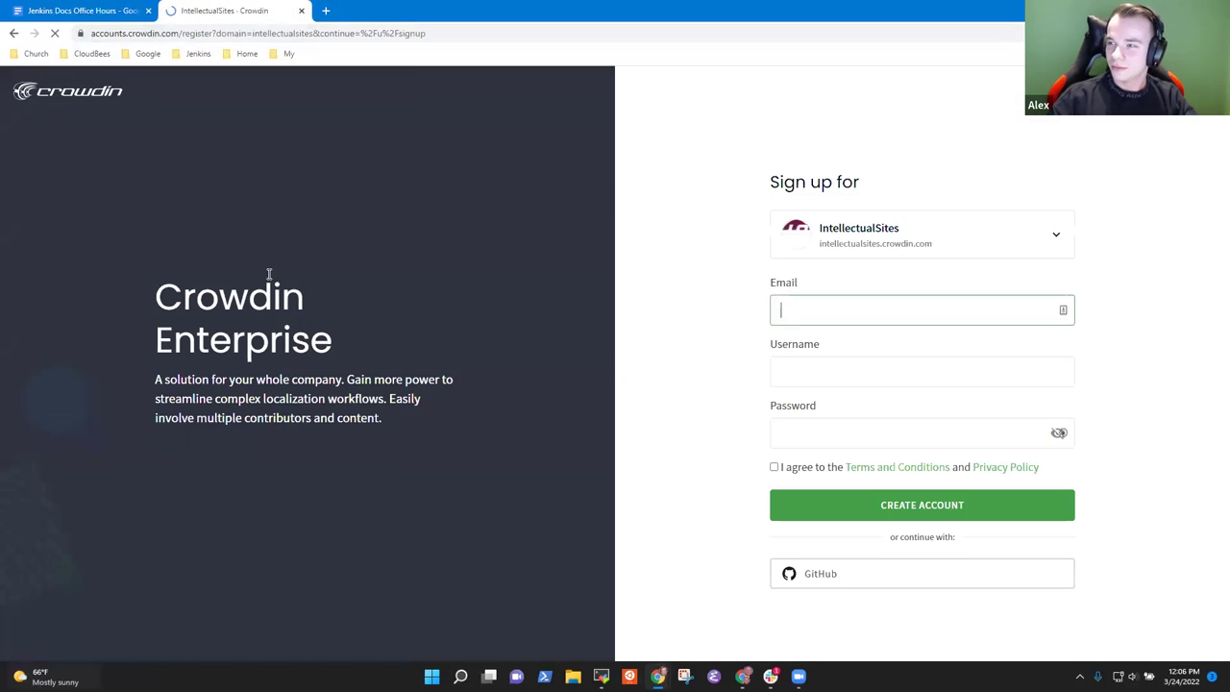
left_click(863, 585)
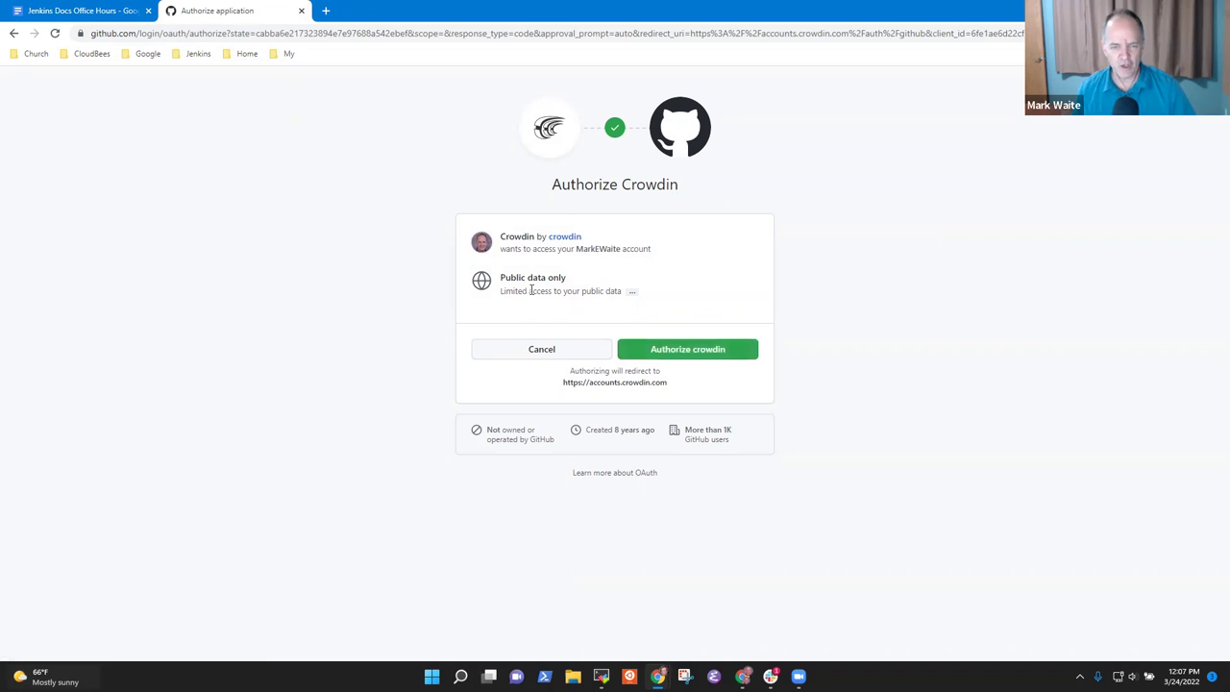
left_click(714, 352)
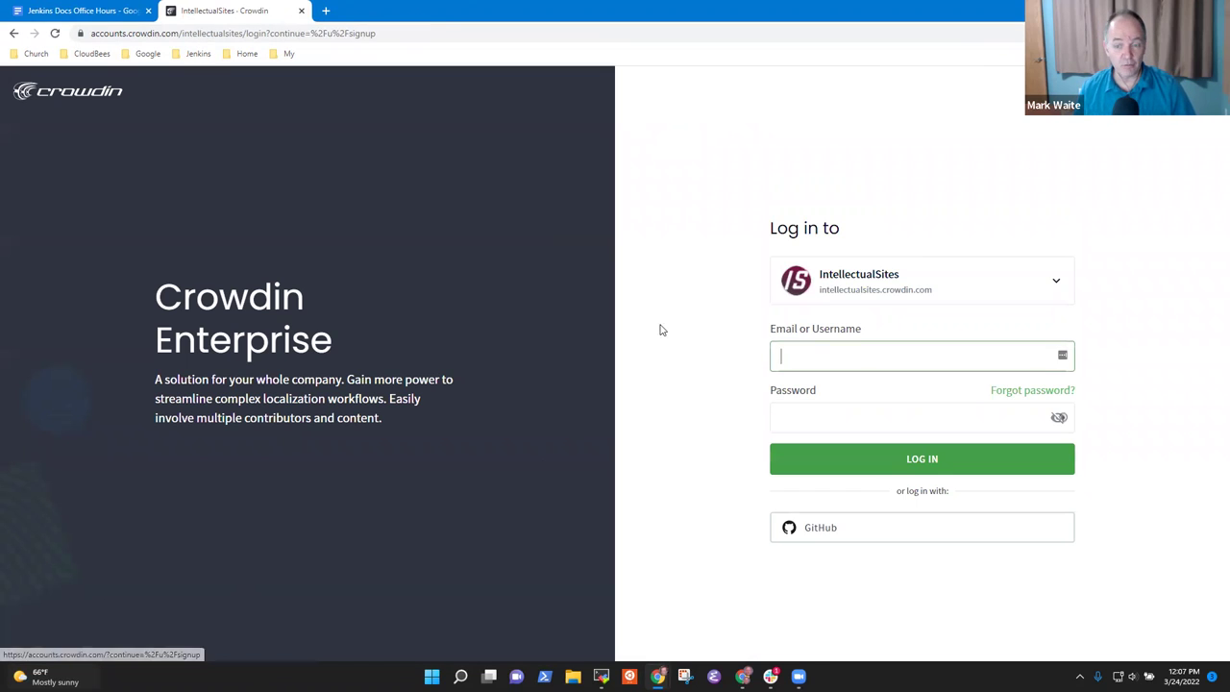
left_click(864, 532)
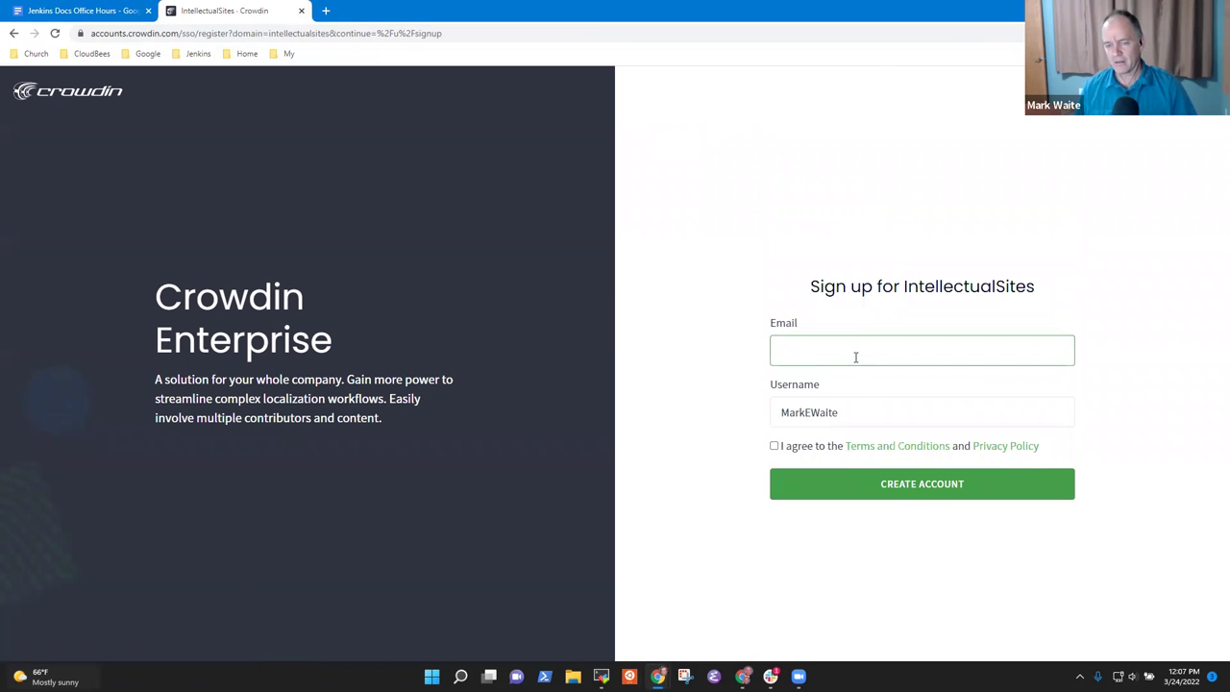
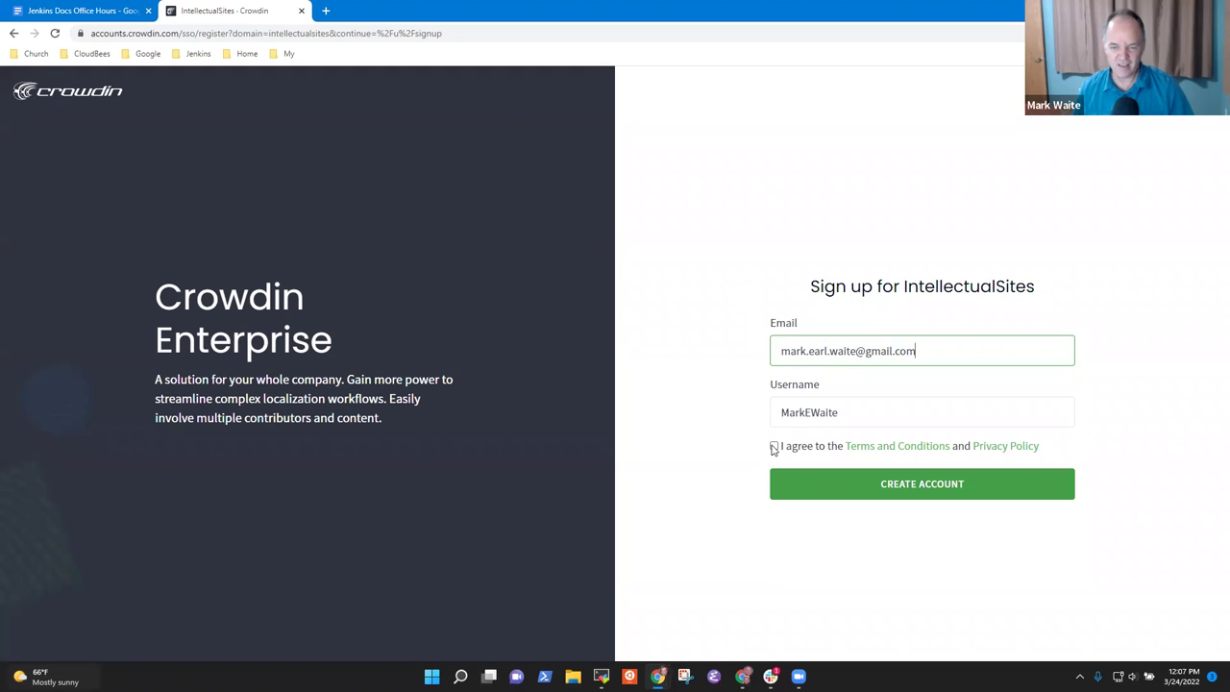
Step: Enter the e-mail address, accept the terms and create the account
left_click(774, 445)
left_click(912, 485)
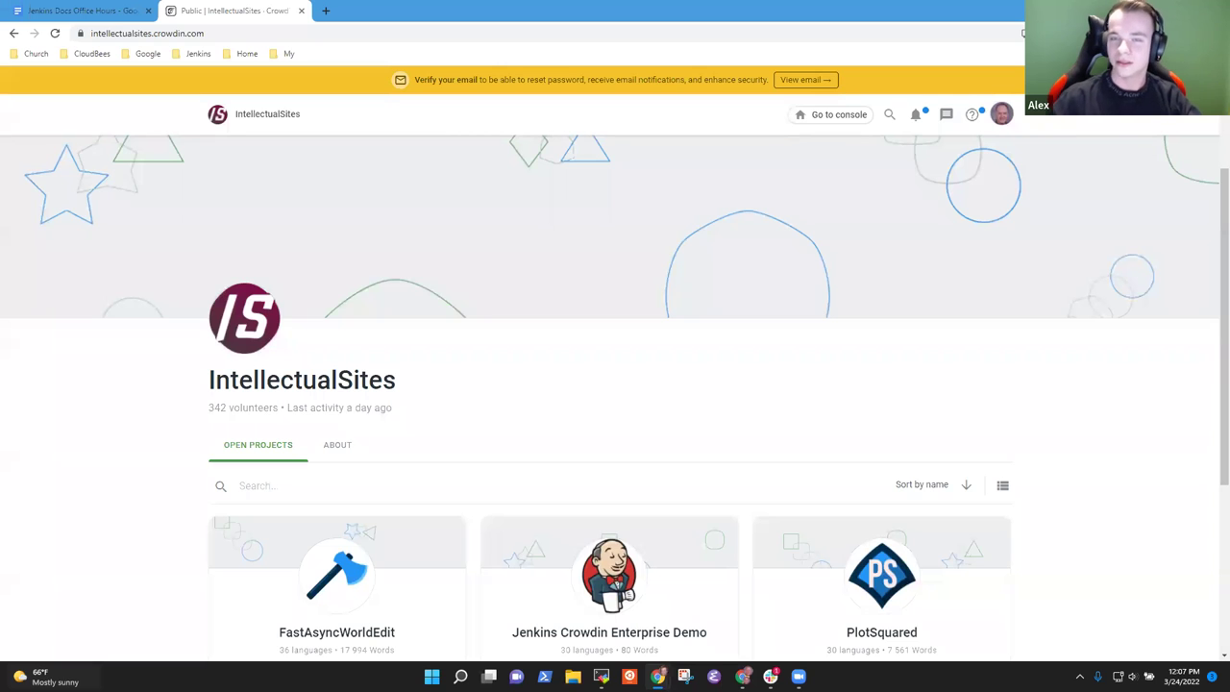
Step: From the workspace console, start a new project named 'Platform Labeler Plugin'
left_click(54, 34)
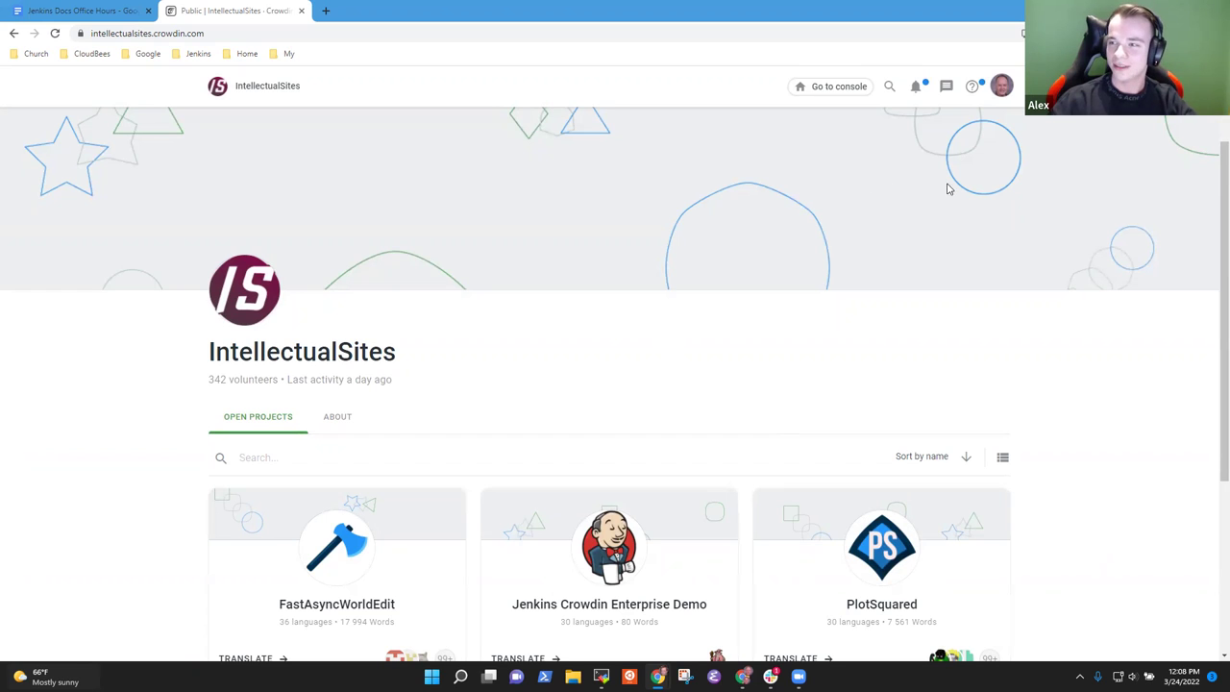
left_click(812, 86)
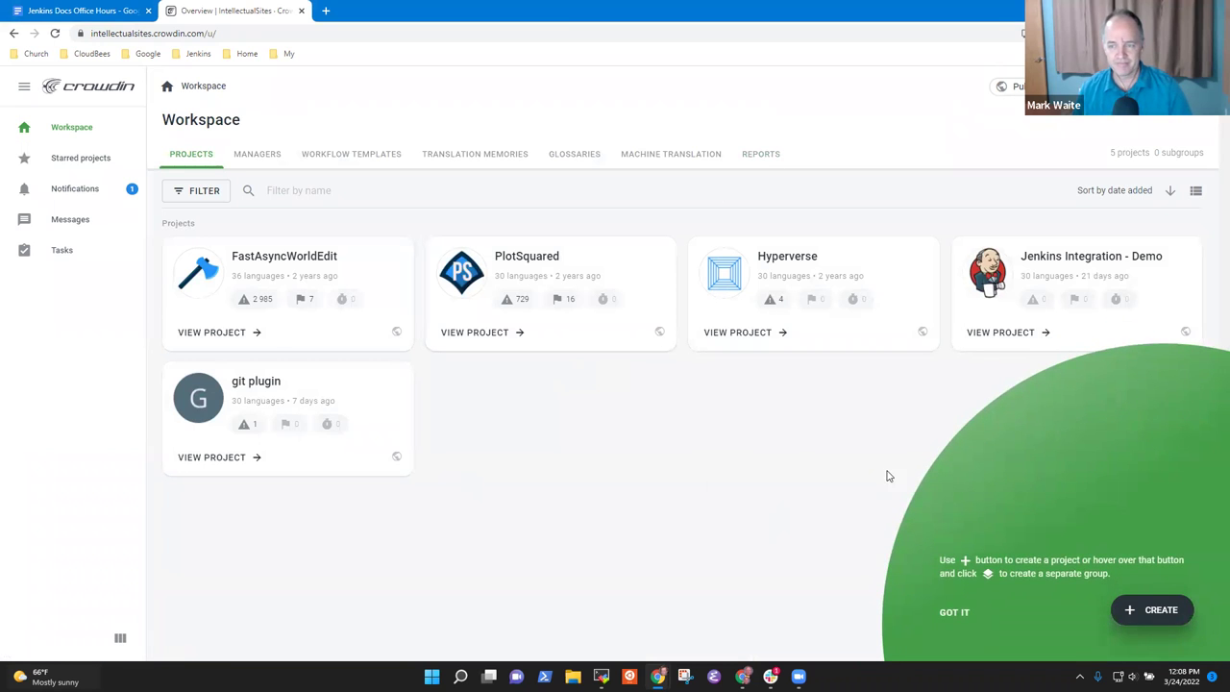
mouse_move(1163, 615)
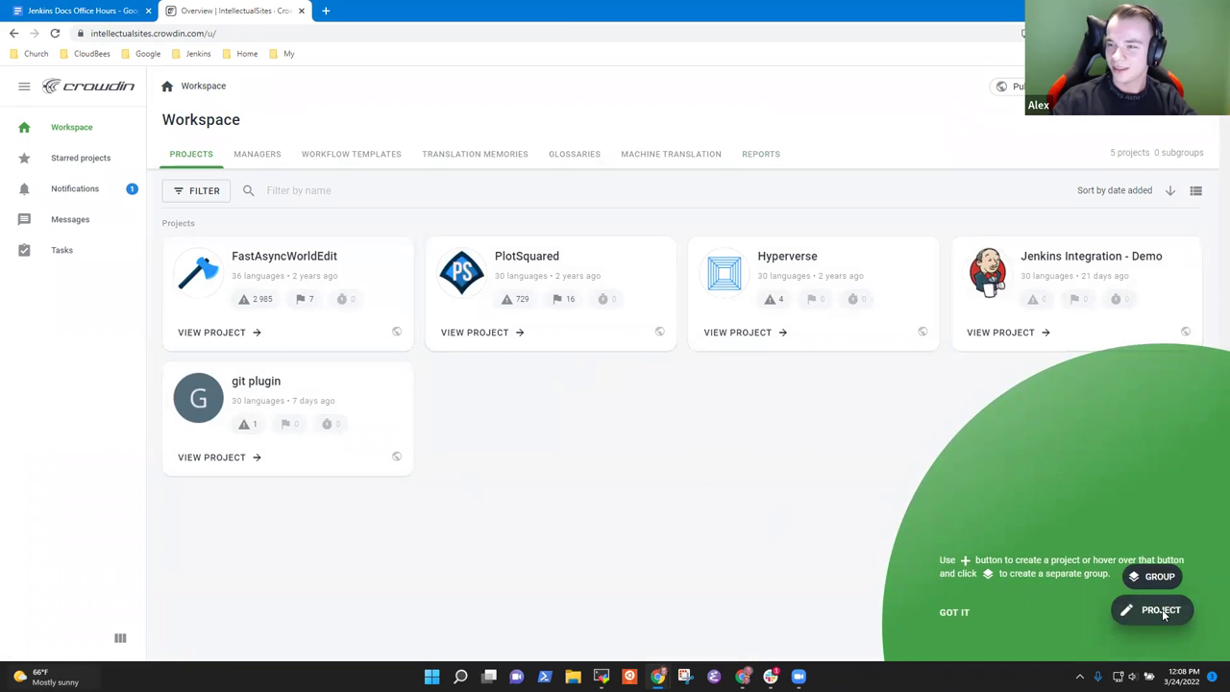
left_click(1161, 610)
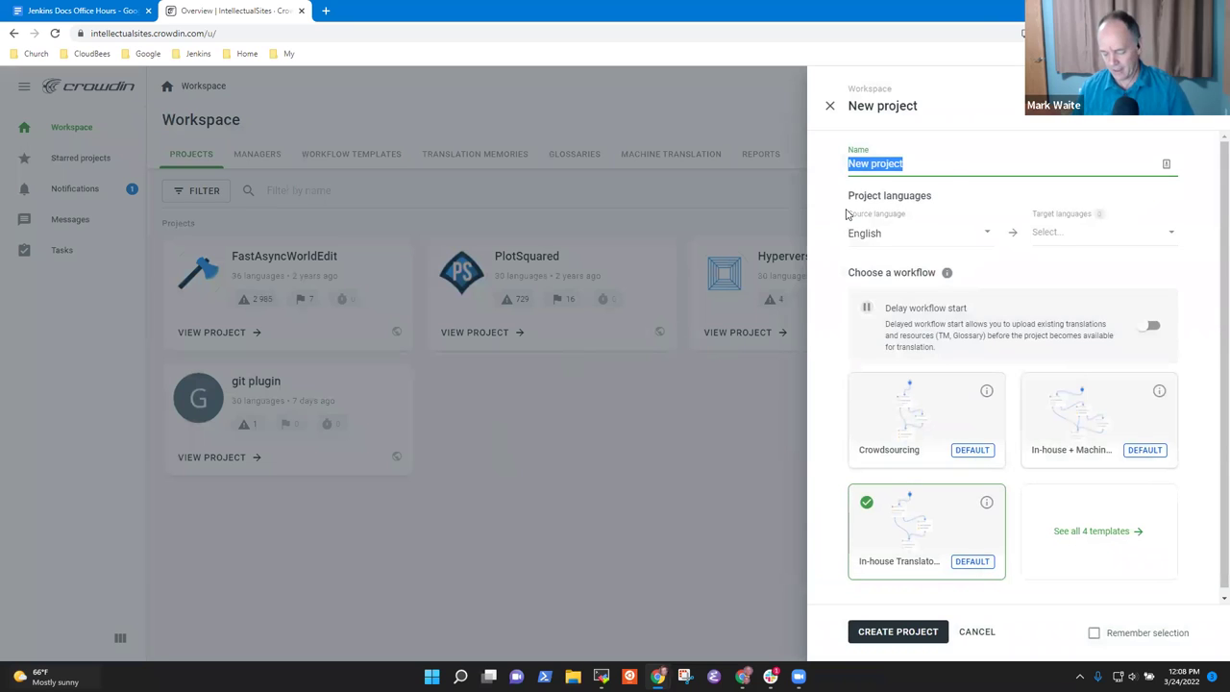
type("Platform Labeler")
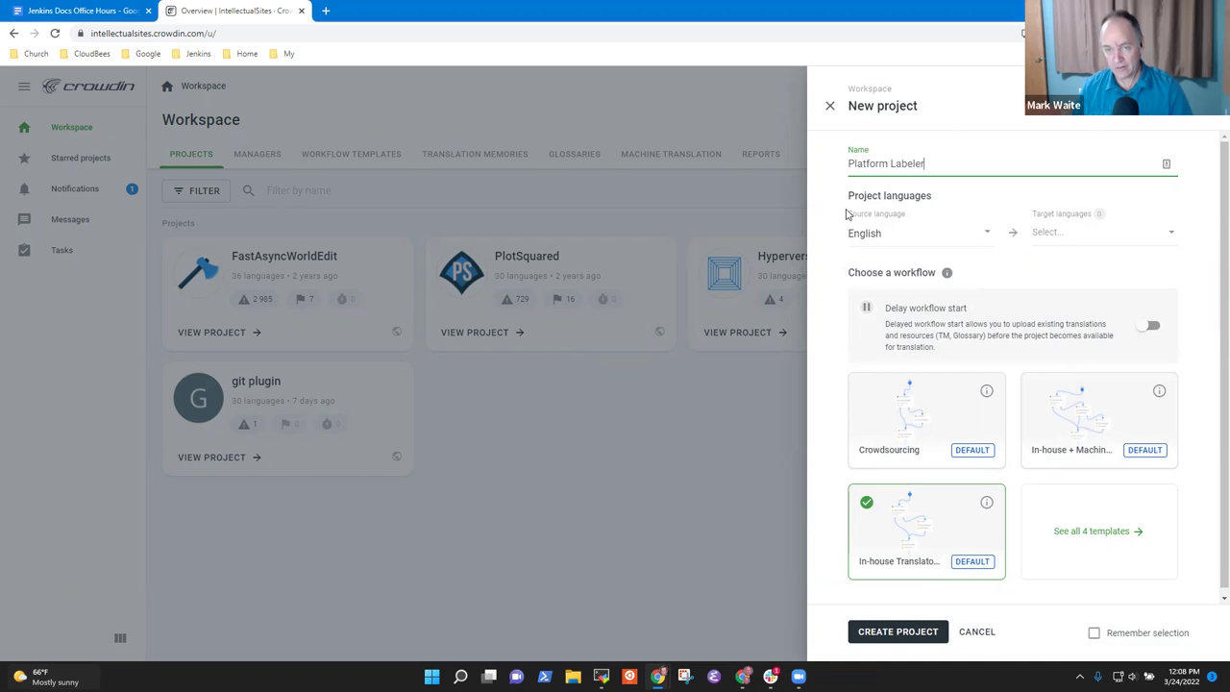
type("Plugin")
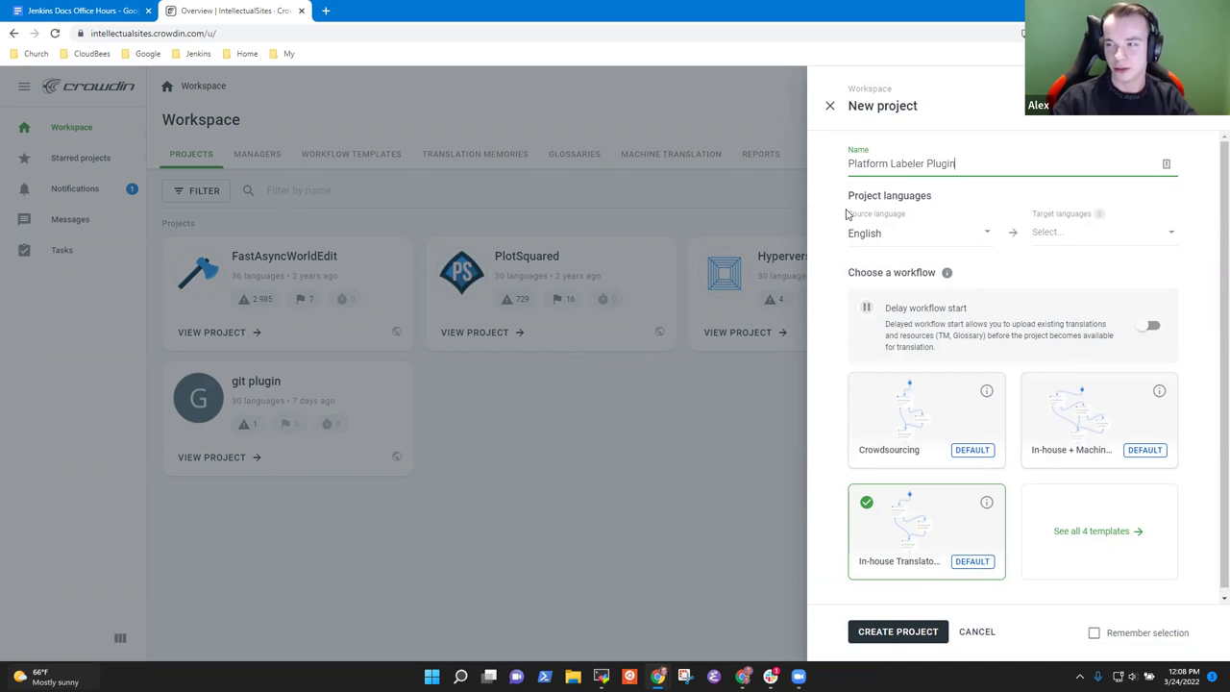
Step: Pre-fill the project's target languages with the top 30 languages
left_click(1065, 237)
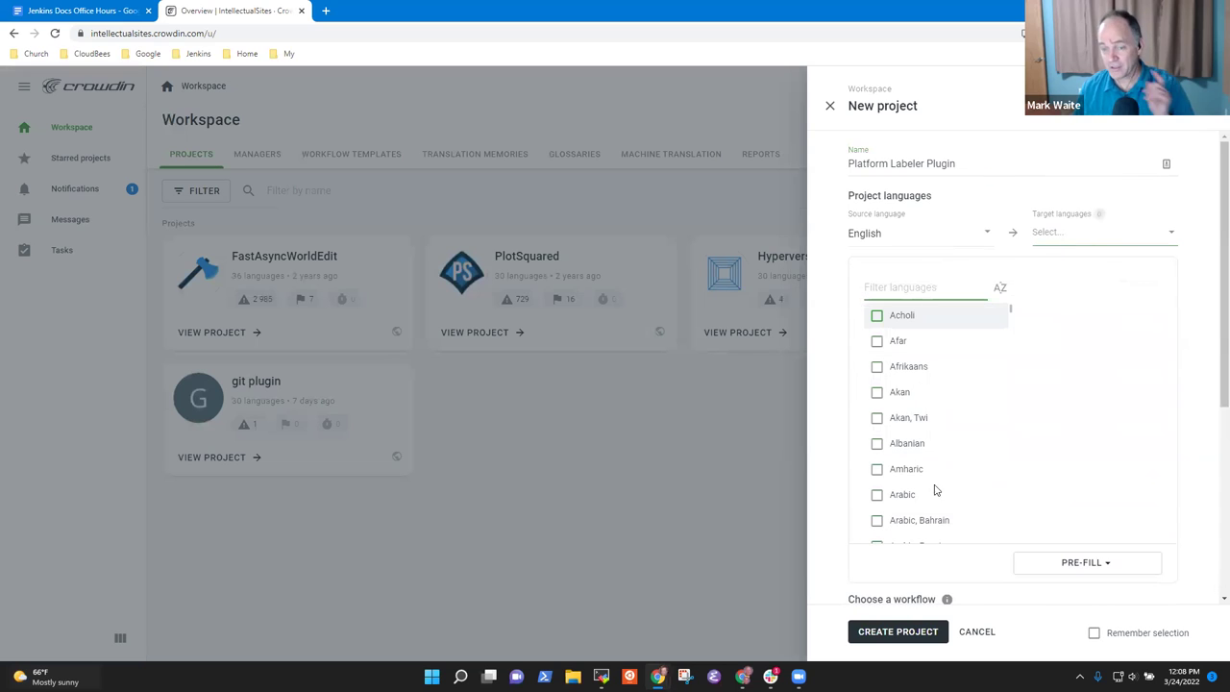
scroll(909, 452, "down", 2)
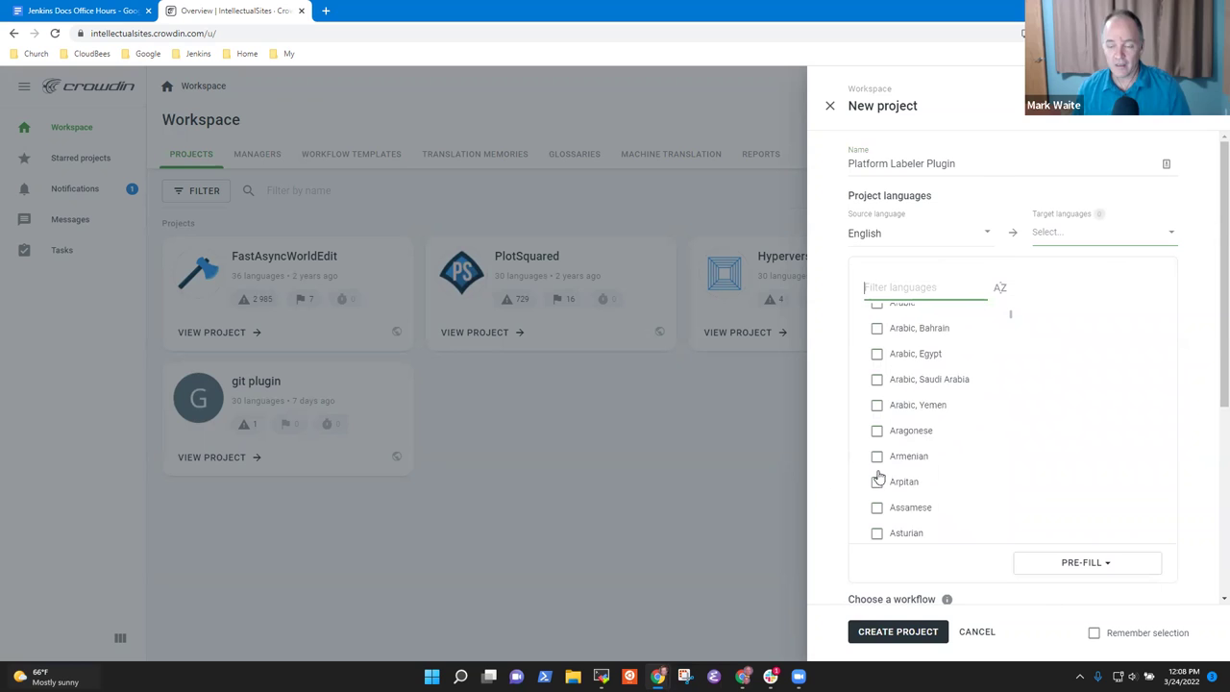
scroll(922, 461, "down", 4)
scroll(959, 455, "down", 7)
scroll(967, 459, "down", 4)
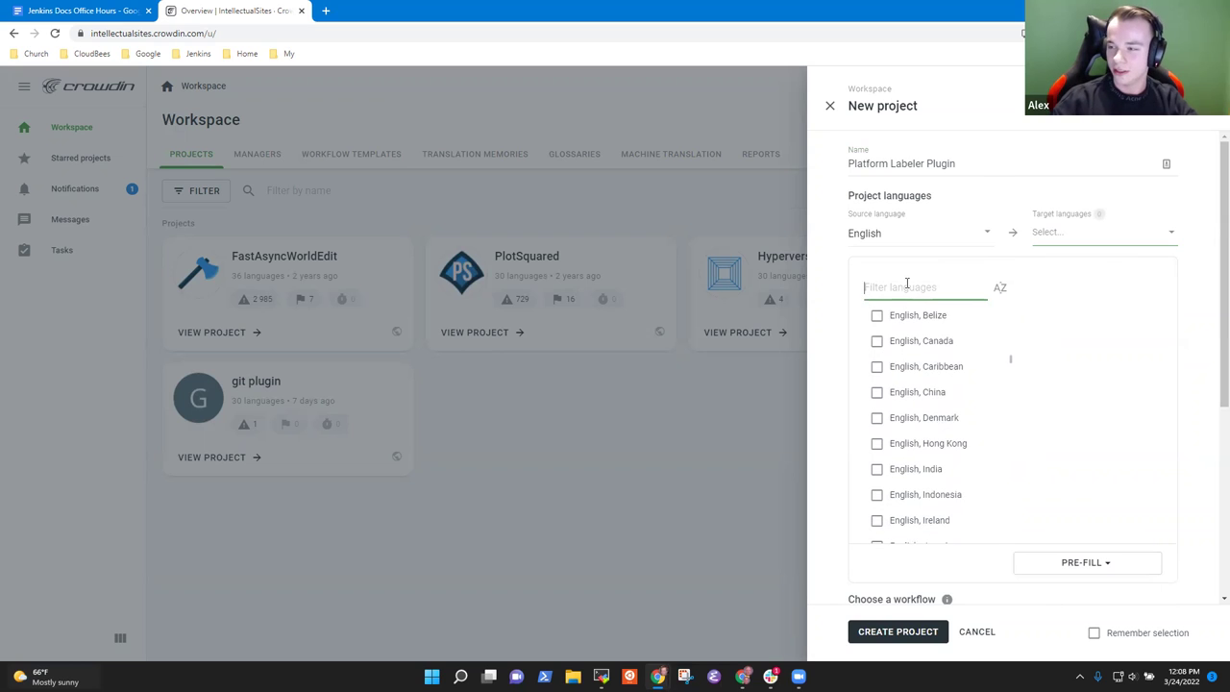
type("Ita")
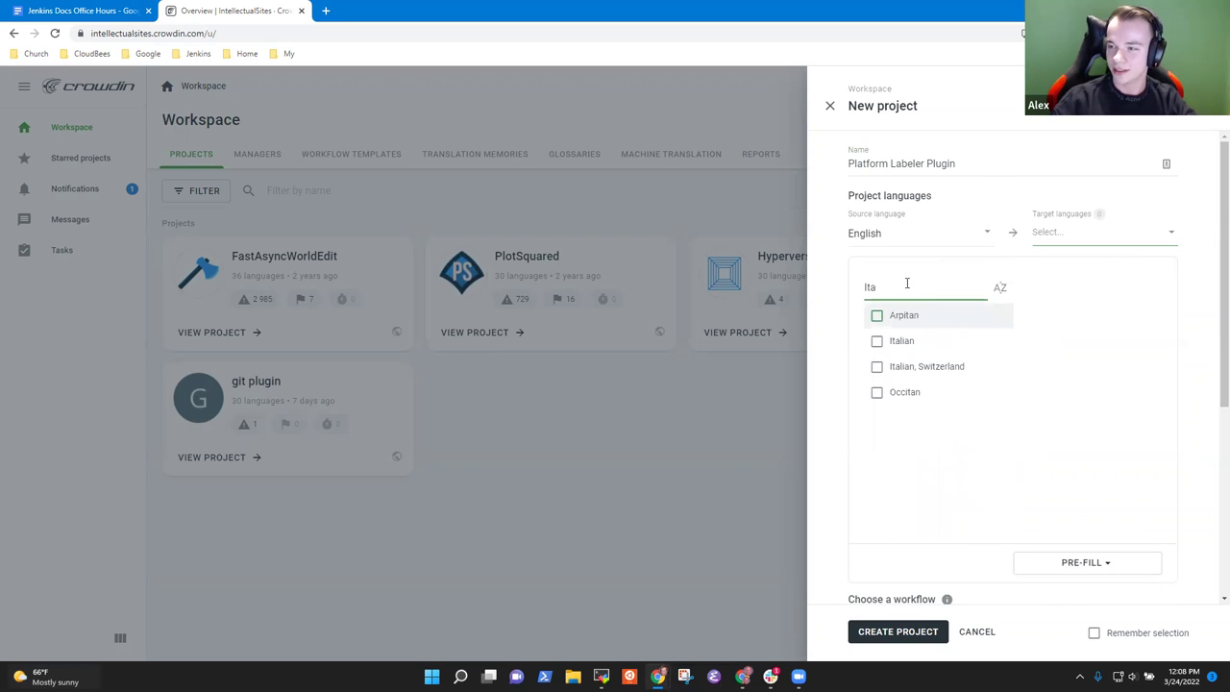
double_click(906, 284)
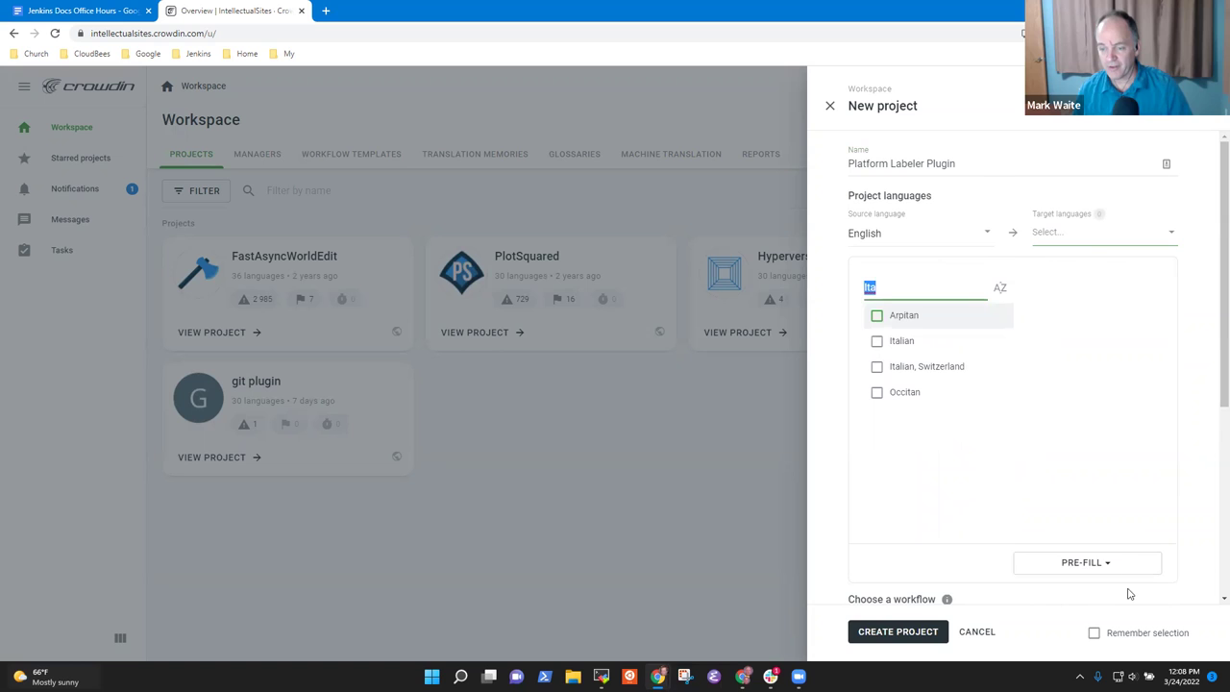
left_click(1098, 565)
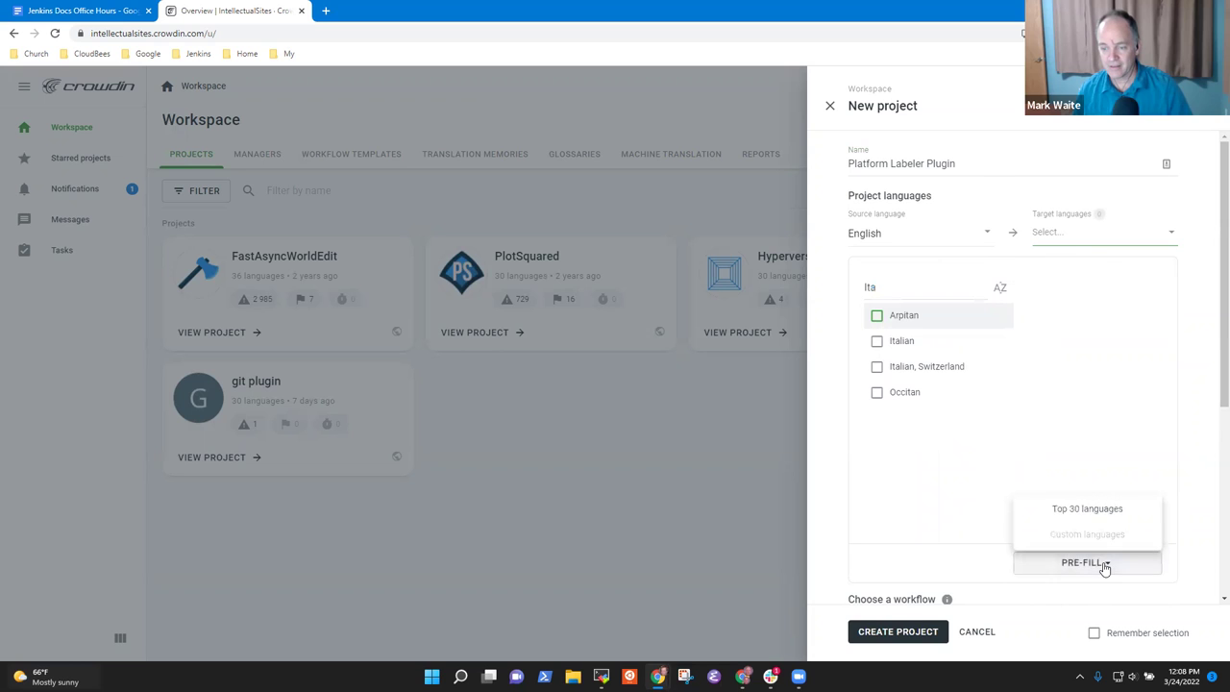
left_click(1092, 509)
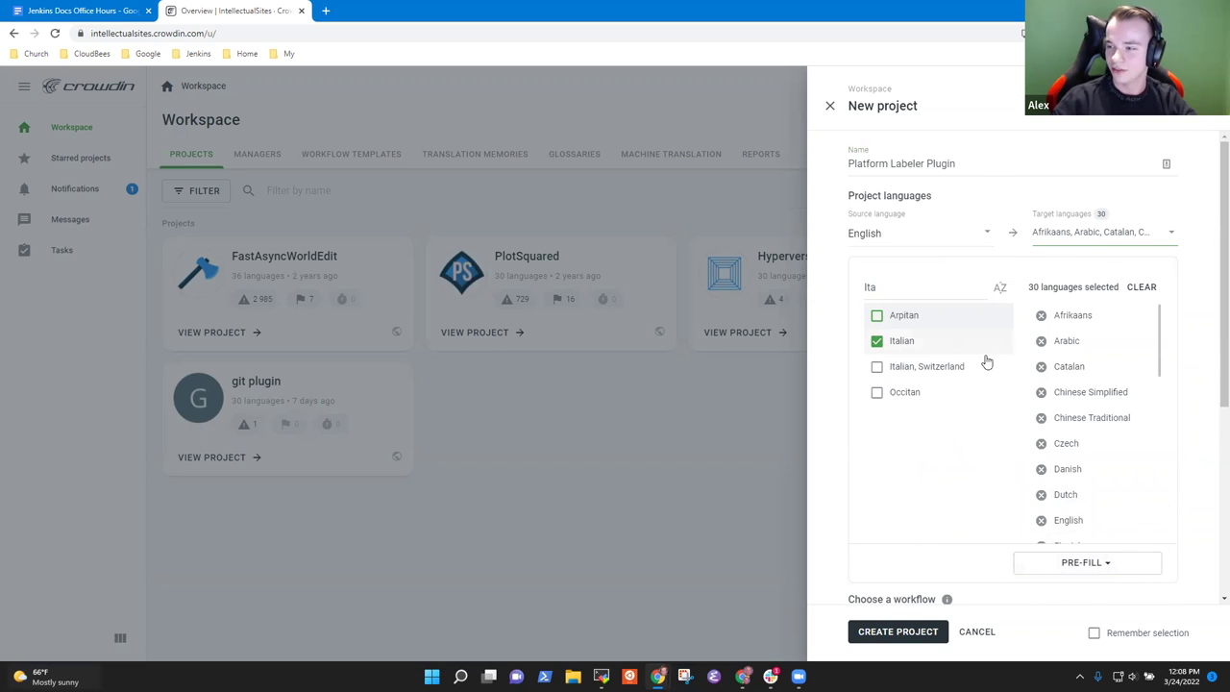
Step: Remove fifteen targets, from Arabic, Afrikaans and Catalan through Polish, Portuguese and Romanian
left_click(1042, 341)
left_click(1040, 315)
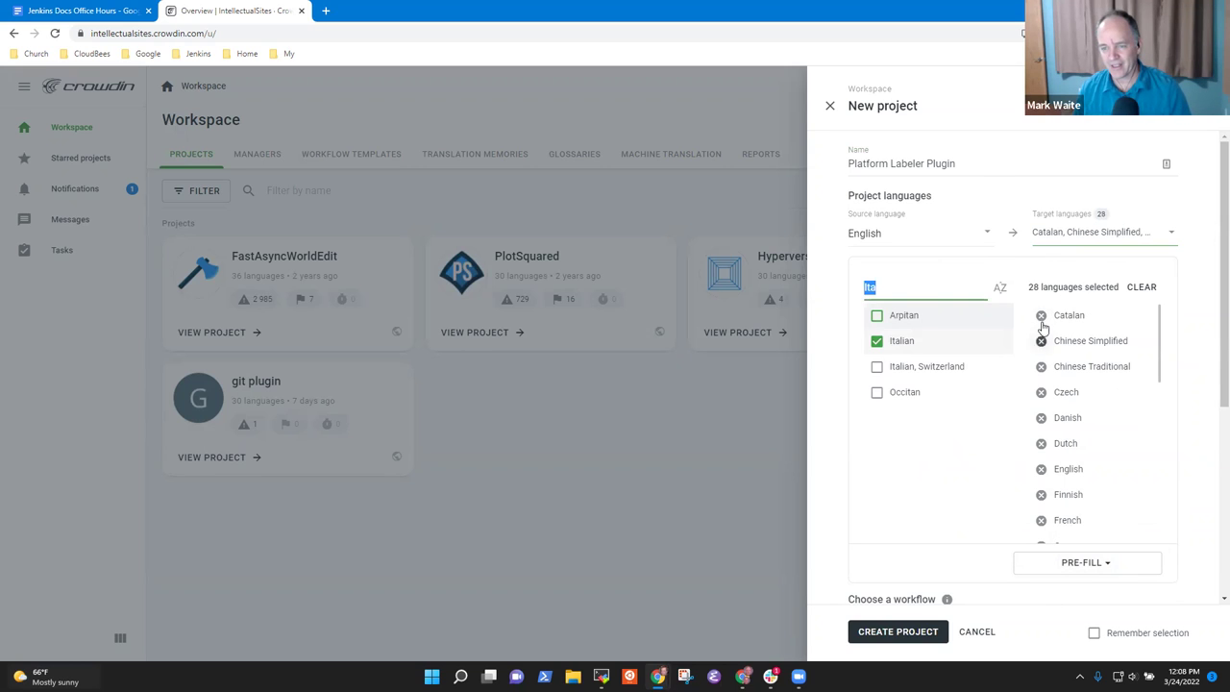
left_click(1041, 319)
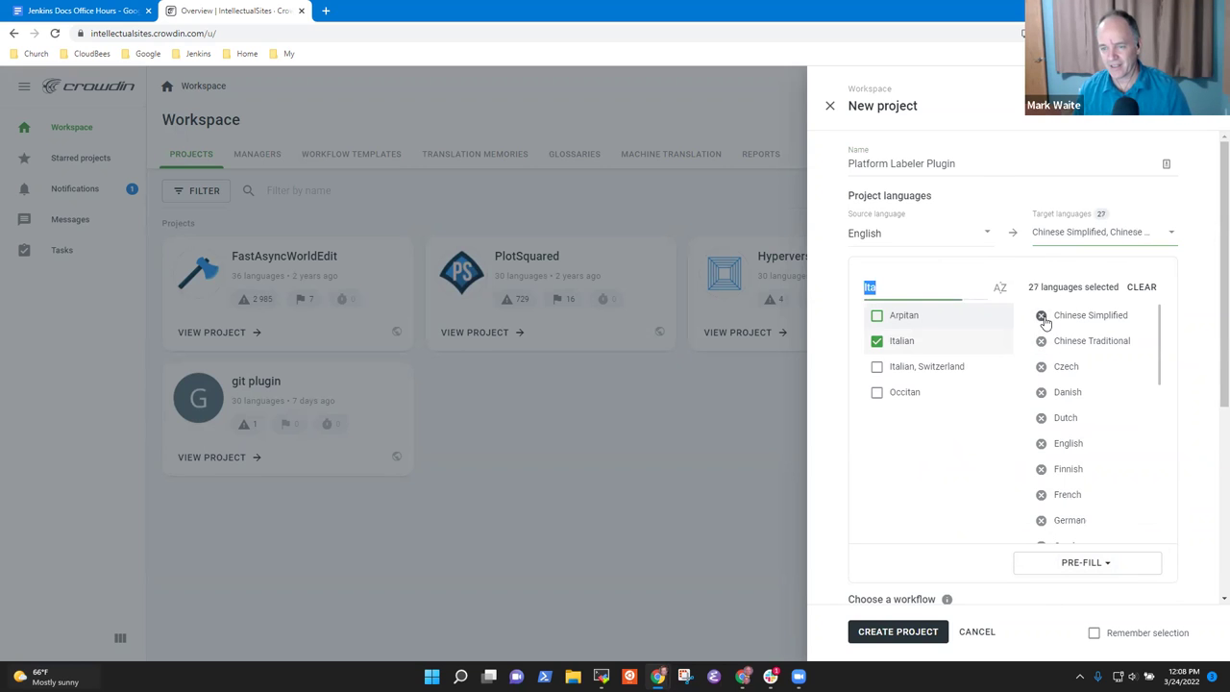
left_click(1041, 367)
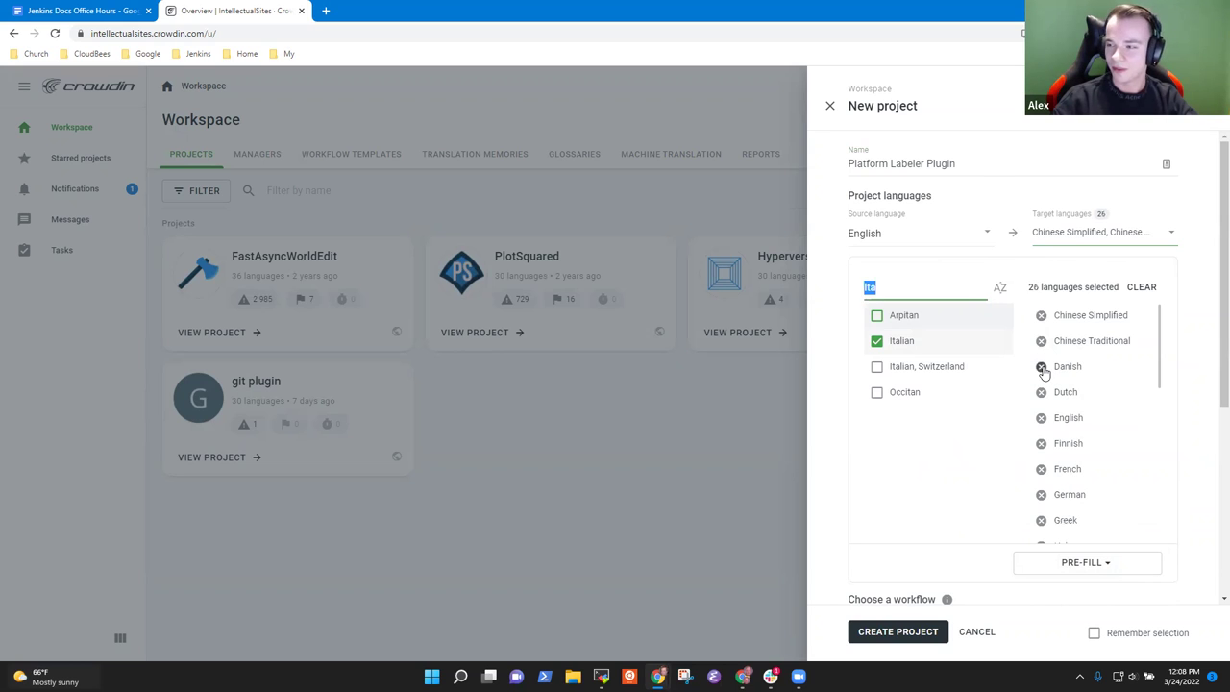
left_click(1042, 367)
left_click(1042, 366)
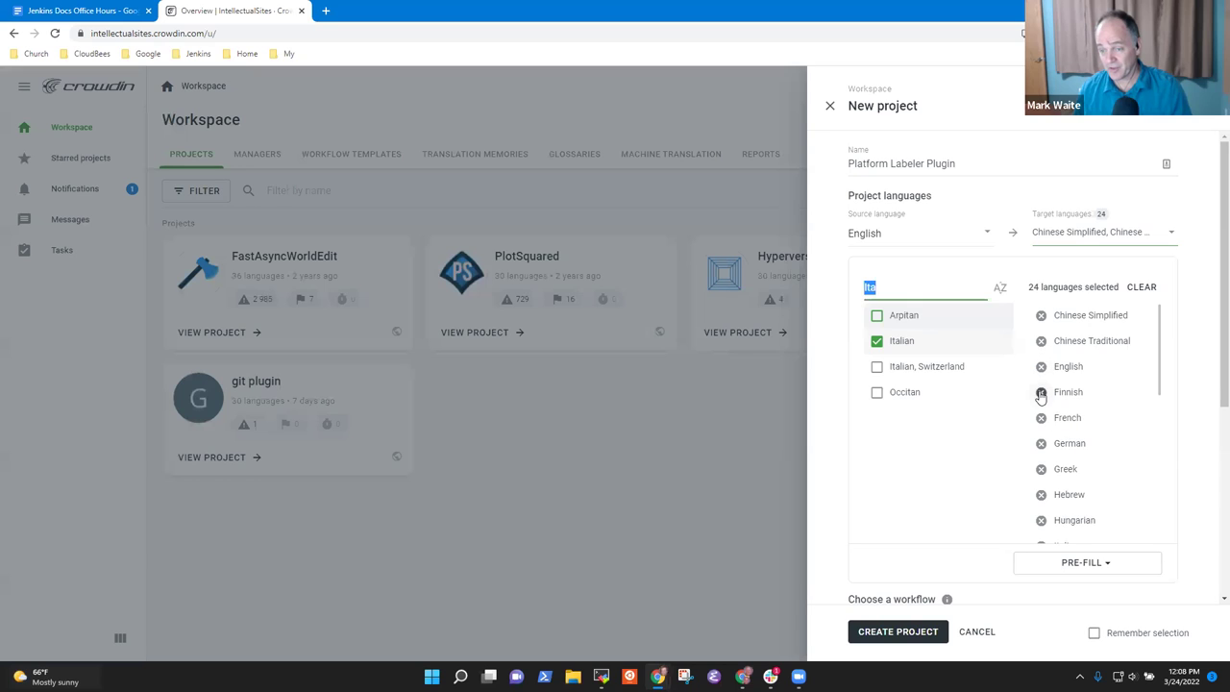
left_click(1041, 392)
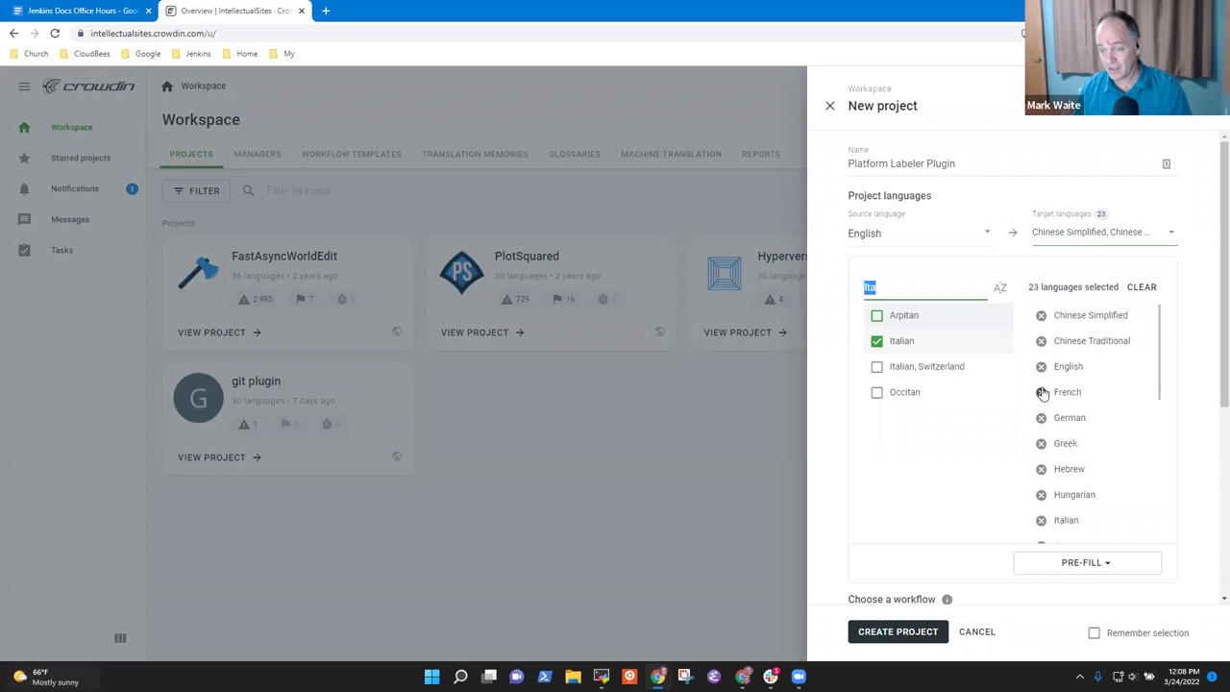
left_click(1042, 445)
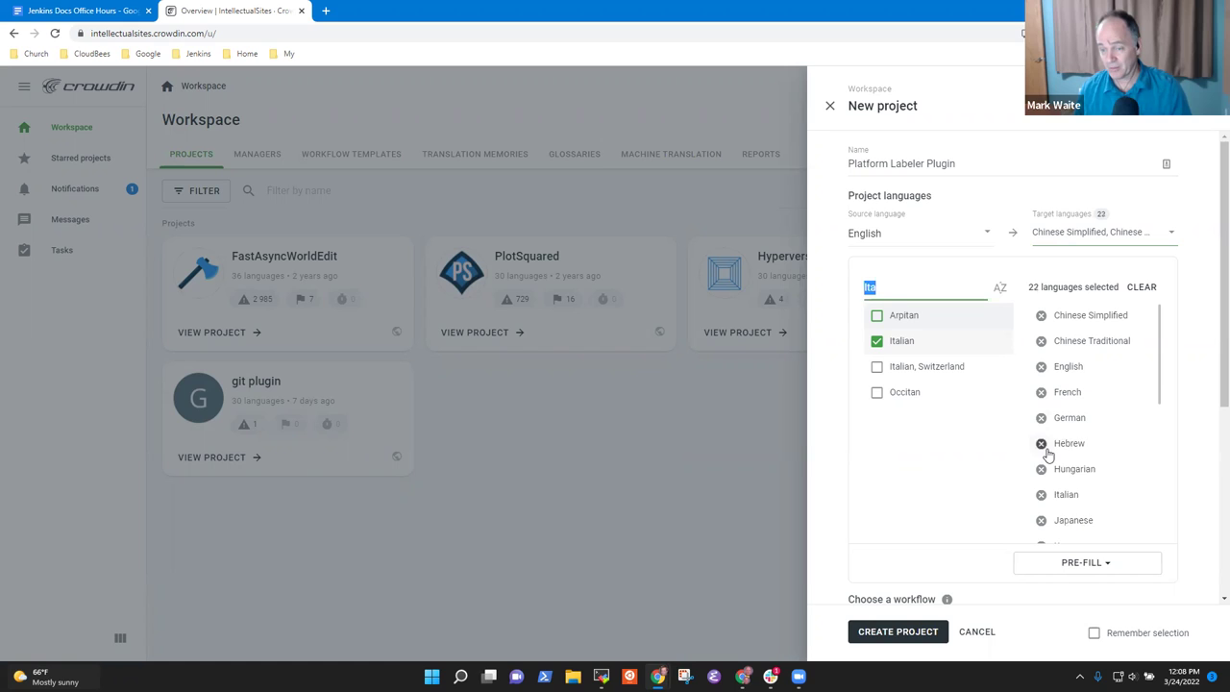
left_click(1042, 445)
left_click(1041, 445)
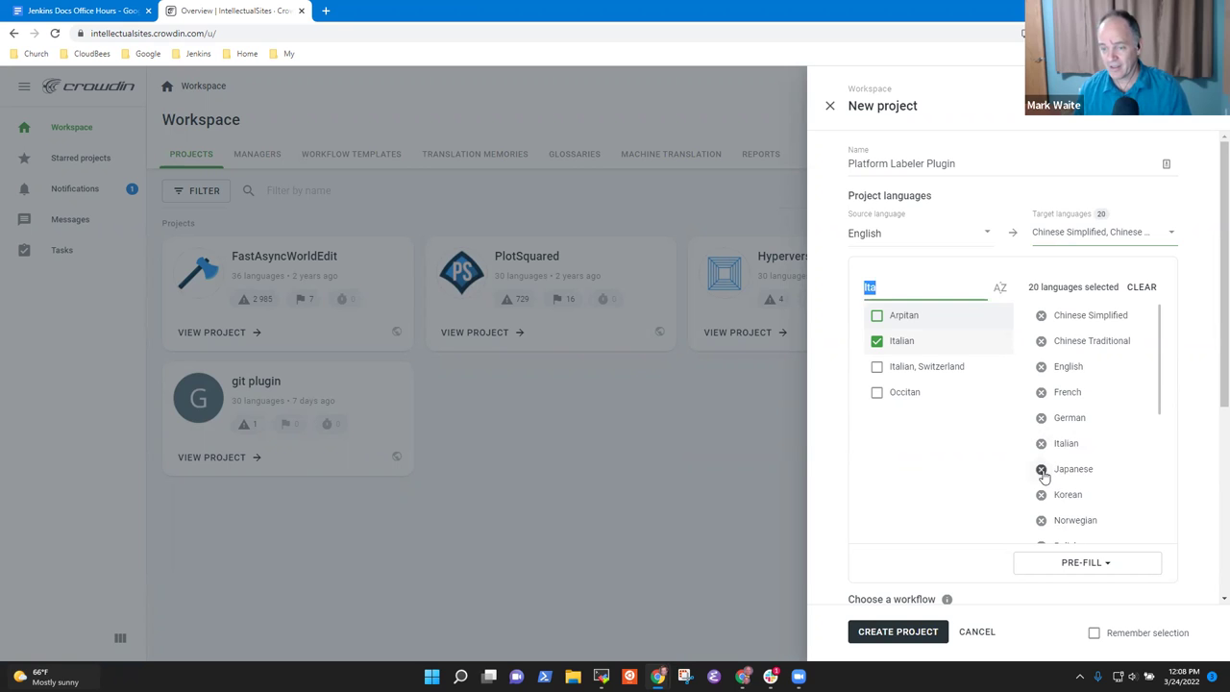
left_click(1040, 494)
left_click(1041, 494)
left_click(1041, 494)
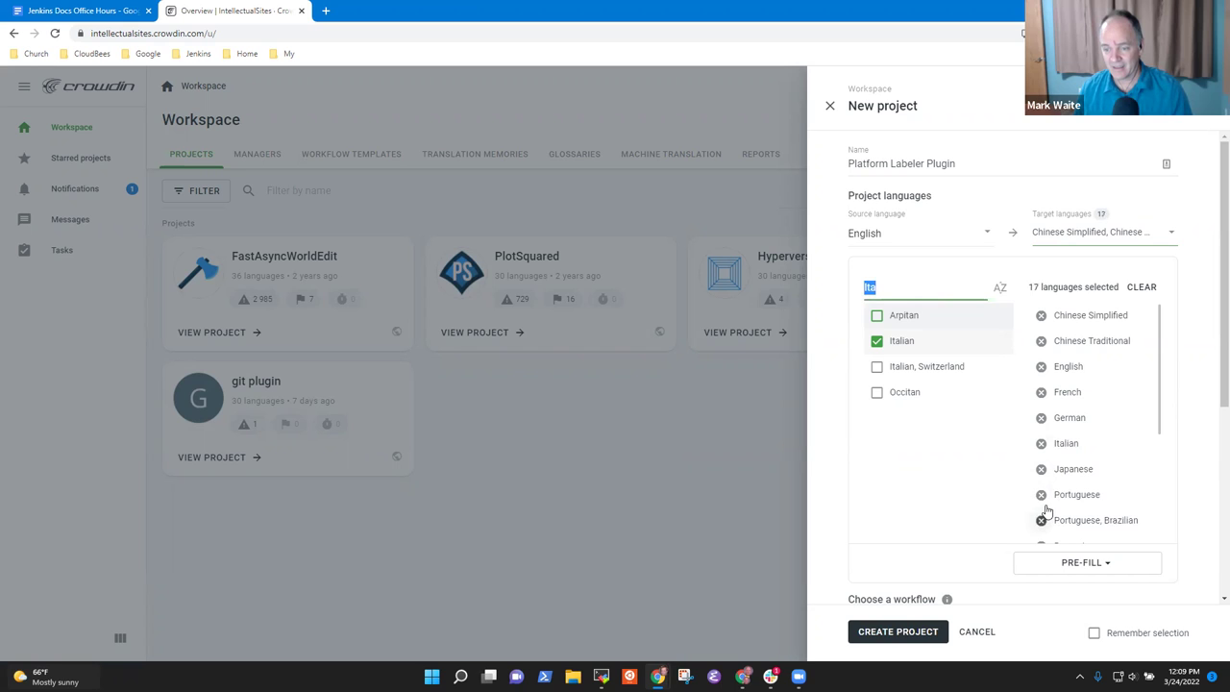
left_click(1040, 493)
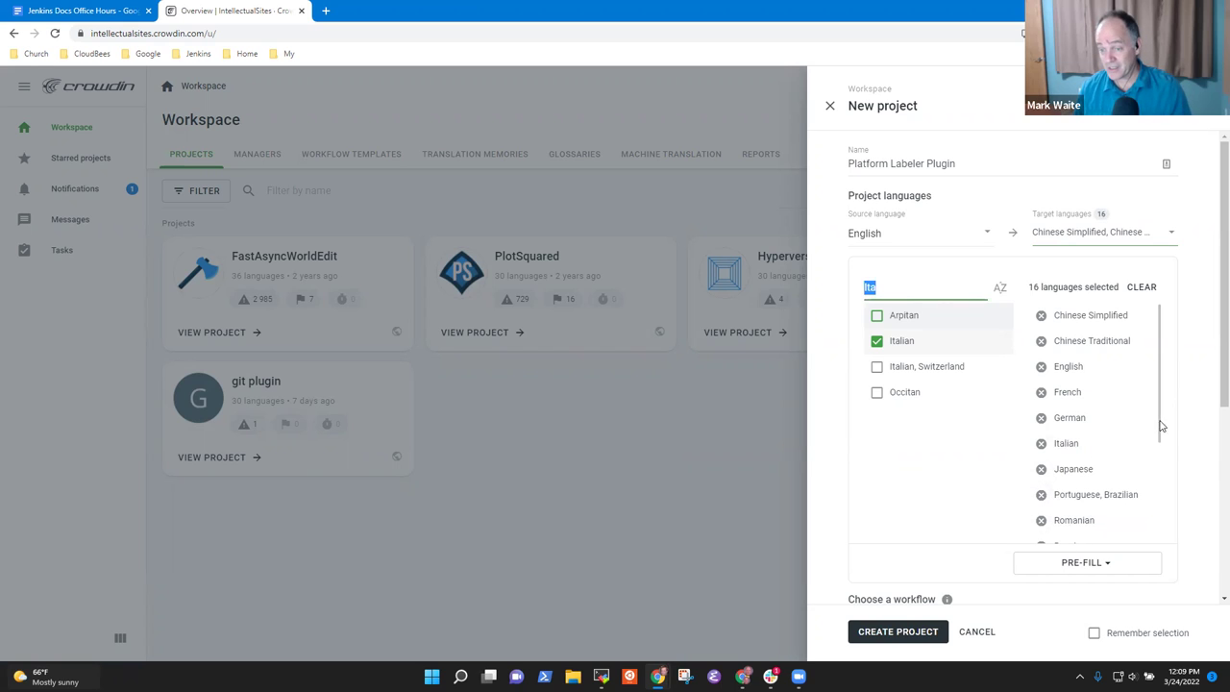
left_click_drag(1151, 429, 1150, 471)
left_click(1040, 520)
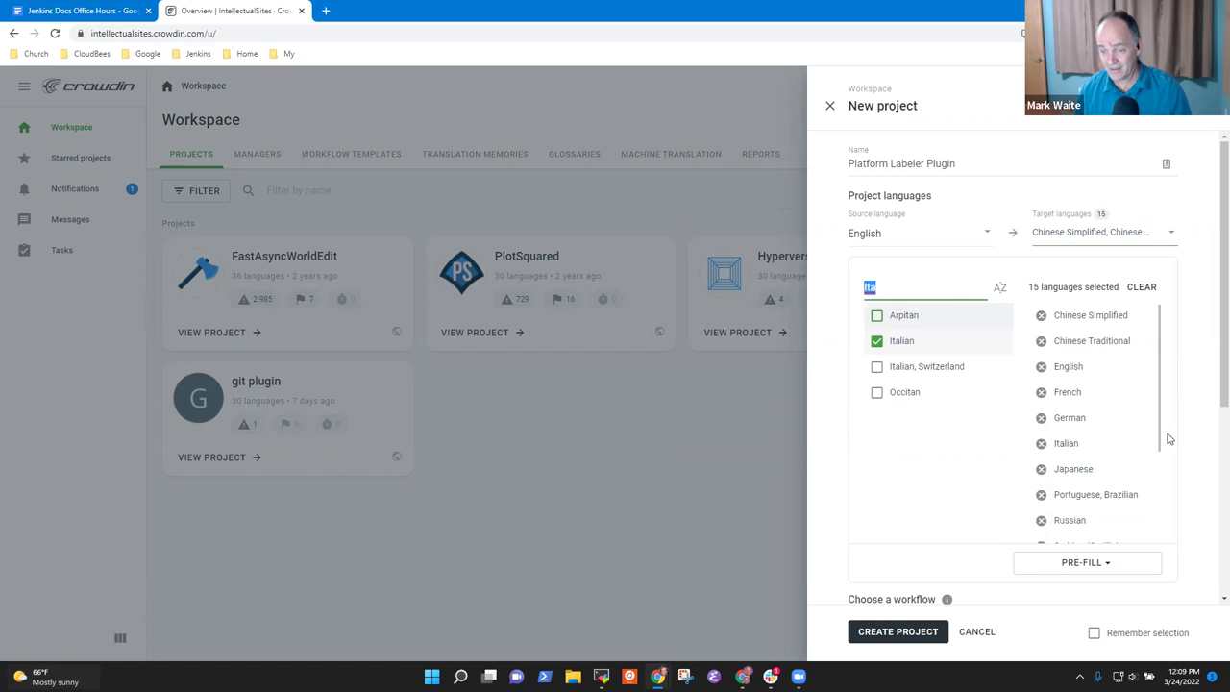
Step: Also remove Serbian (Cyrillic), Swedish, Turkish, Ukrainian and Vietnamese, leaving 10 target languages
scroll(1161, 480, "down", 3)
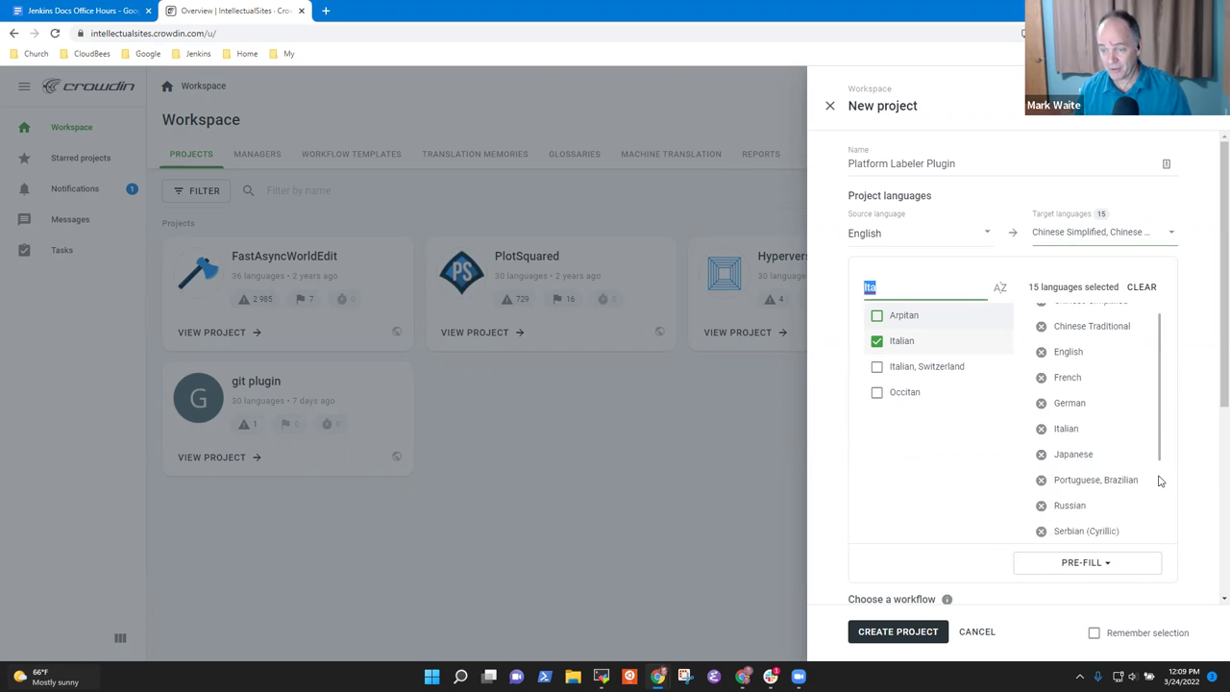
left_click(1041, 401)
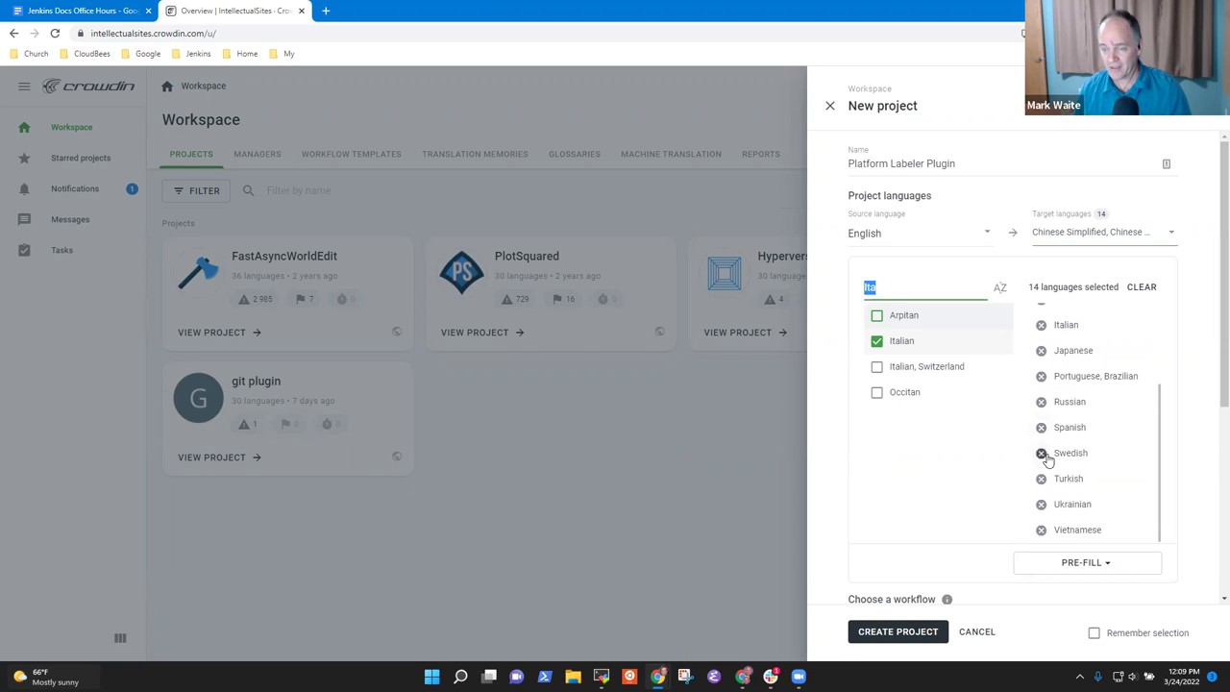
left_click(1042, 453)
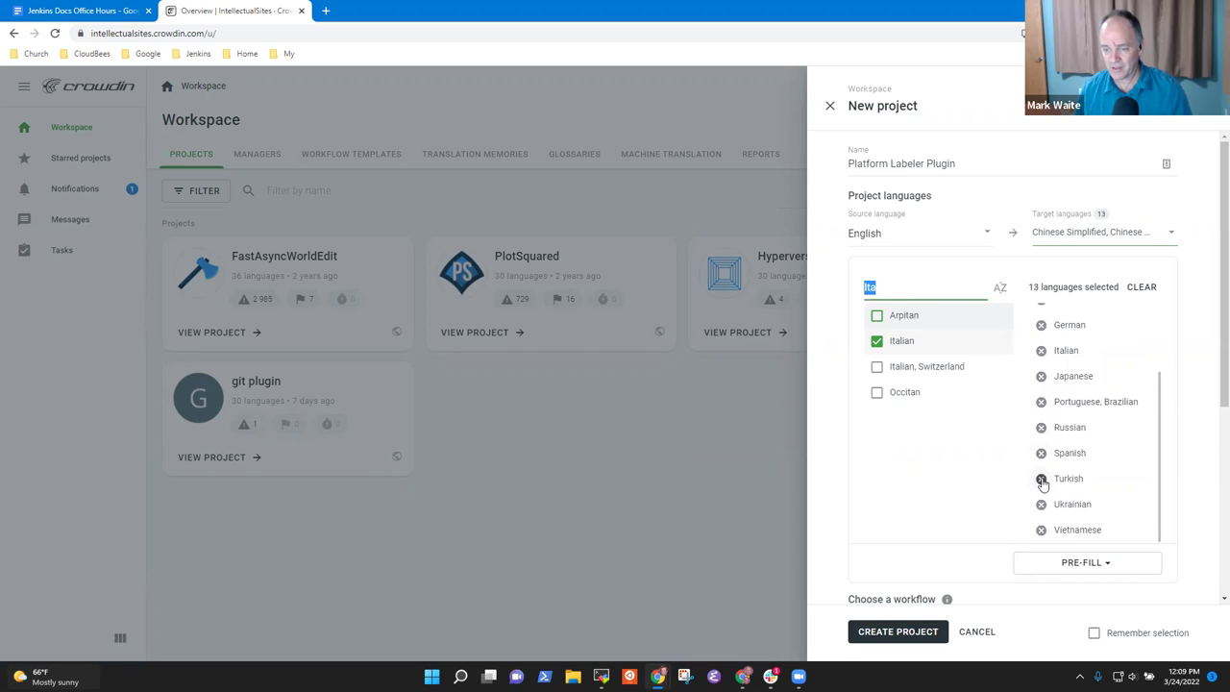
left_click(1041, 479)
left_click(1042, 504)
left_click(1042, 529)
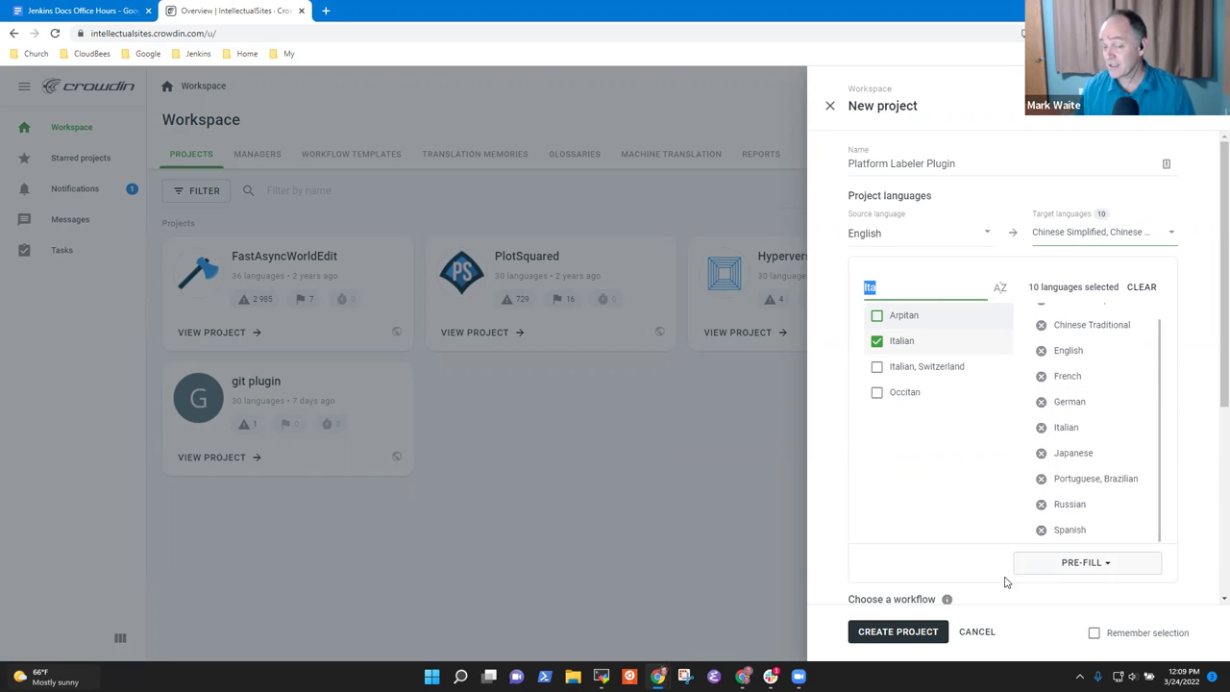
Step: Choose the Crowdsourcing workflow and create the project
scroll(1211, 332, "down", 4)
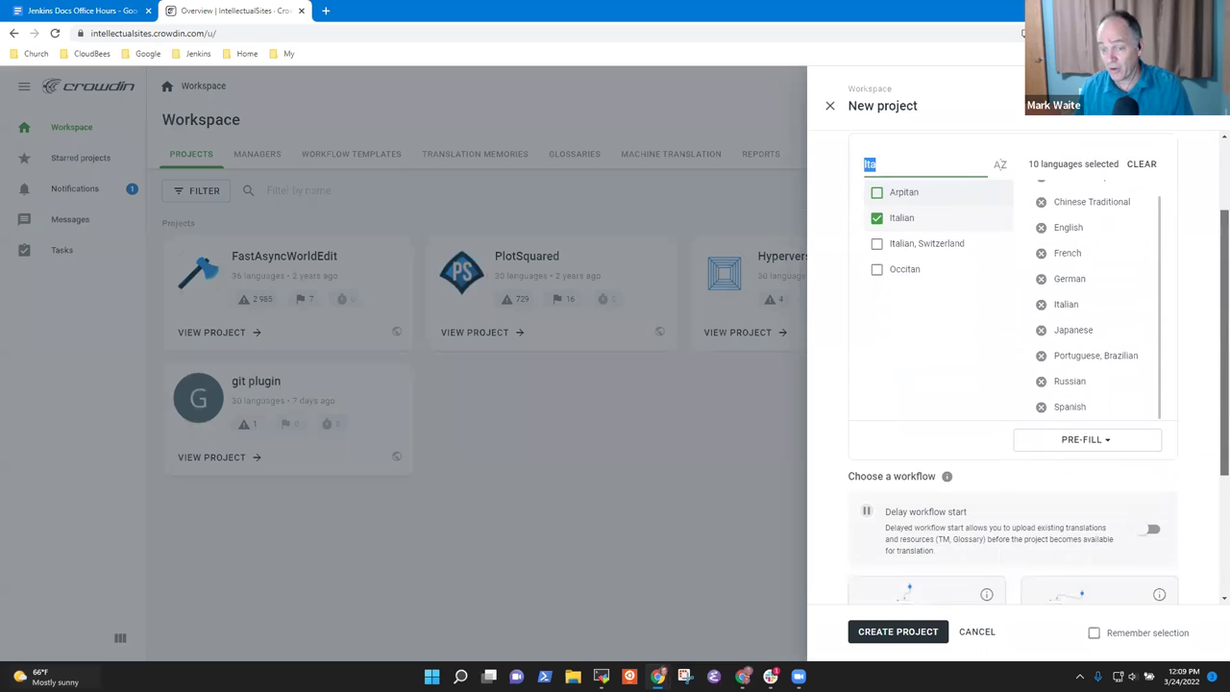
scroll(1210, 332, "up", 3)
scroll(1038, 371, "down", 1)
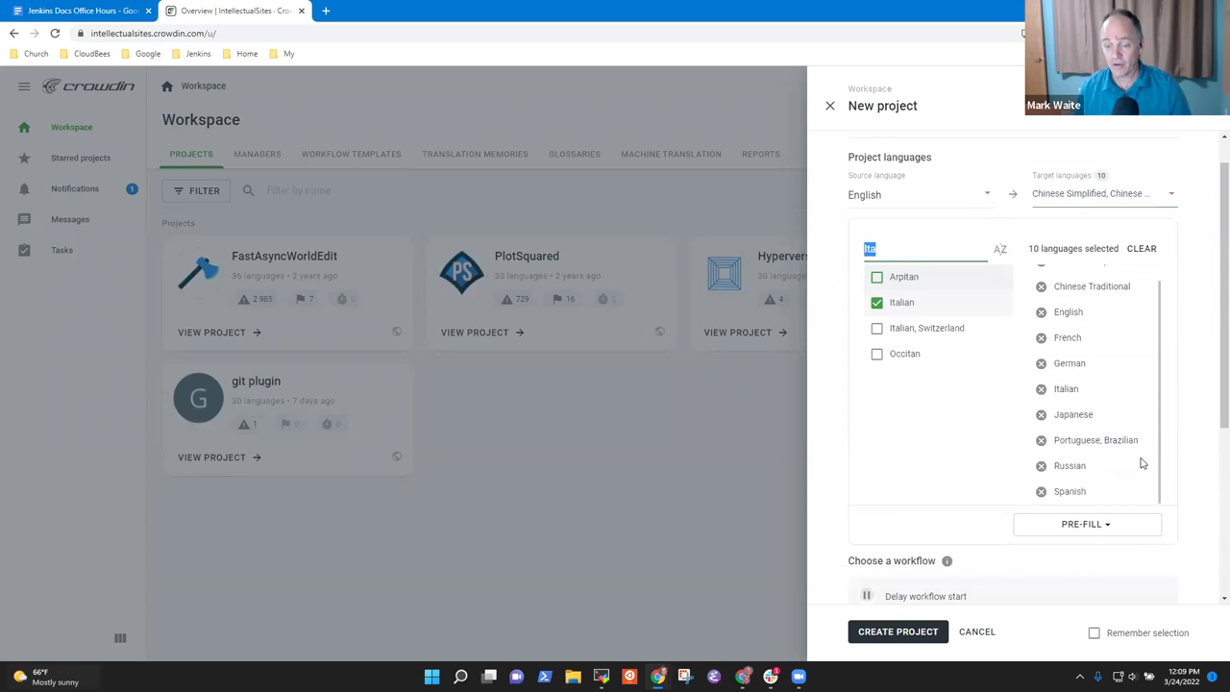
scroll(1211, 384, "down", 3)
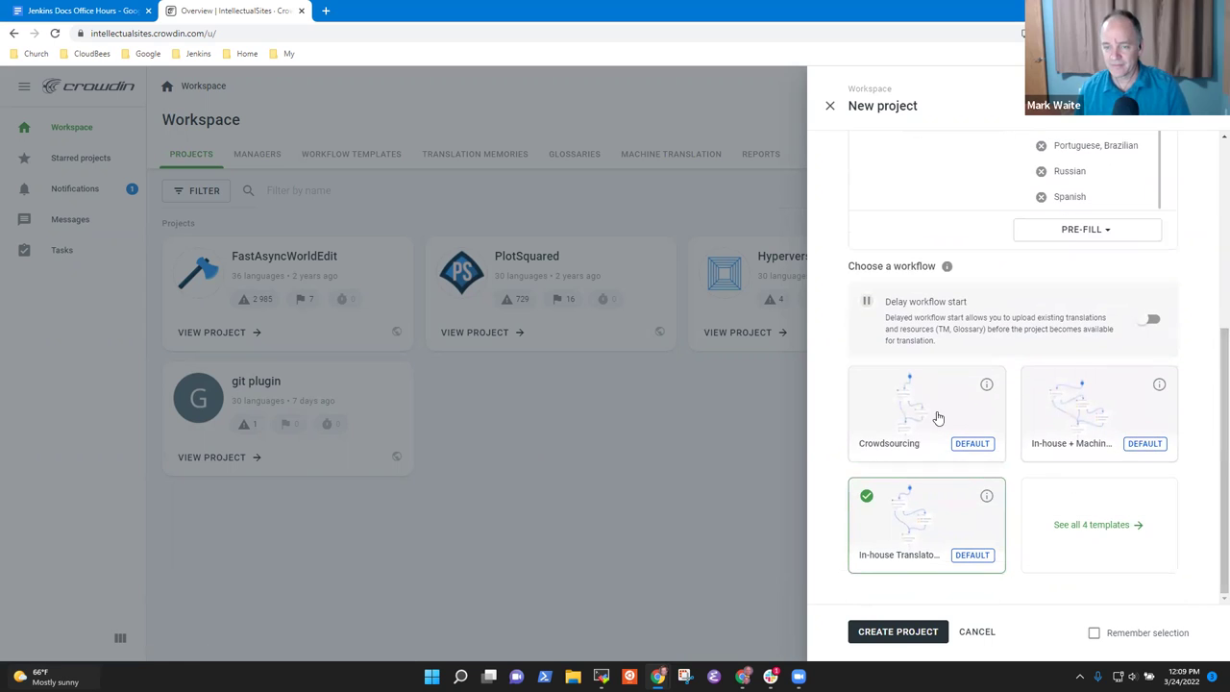
left_click(892, 440)
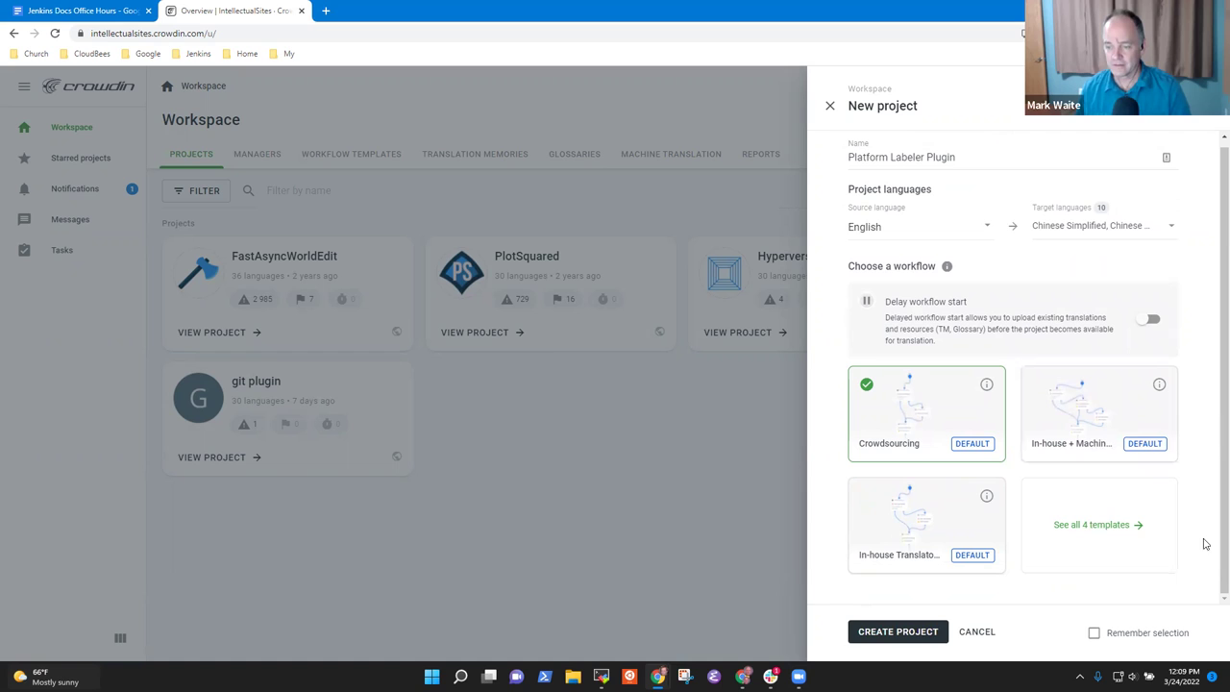
left_click(897, 631)
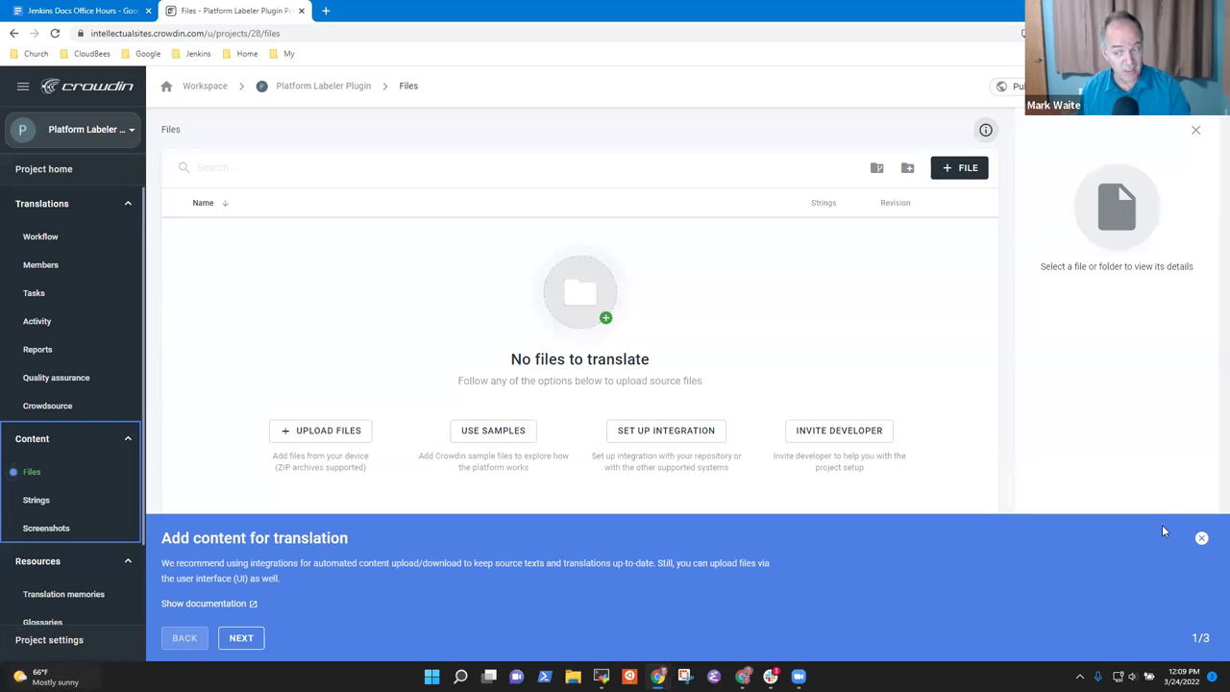
Step: Advance the project's introductory tour through both tips to the final 3/3 step
left_click(252, 639)
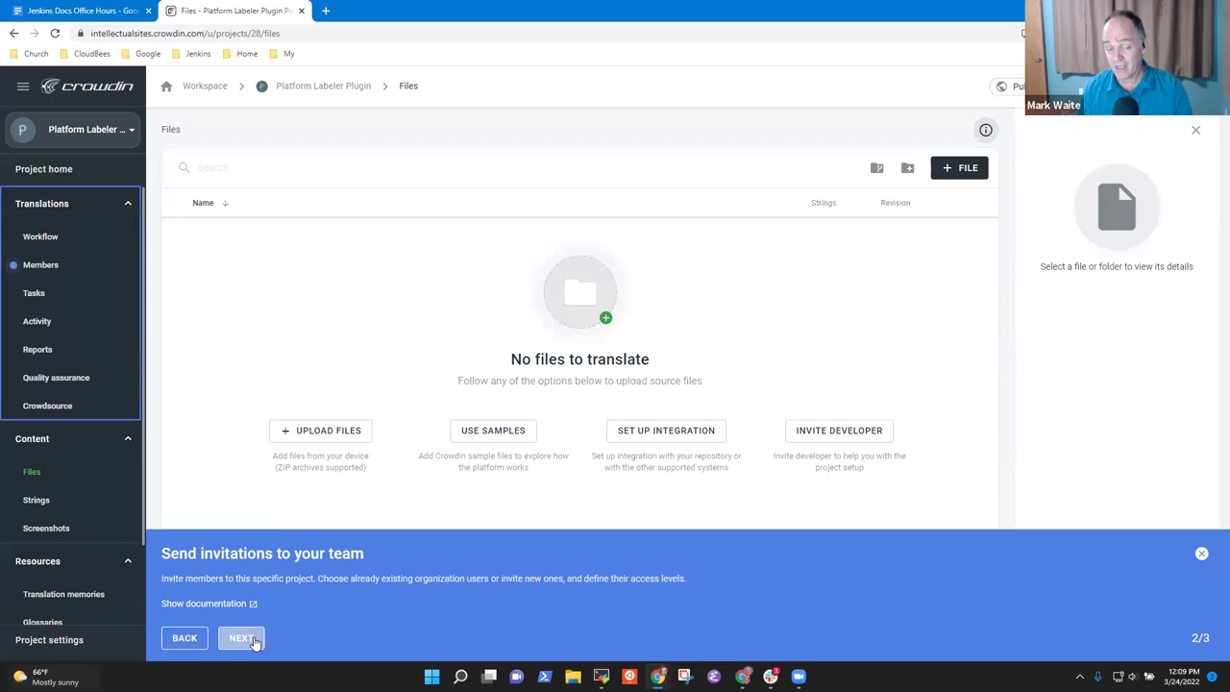
left_click(254, 639)
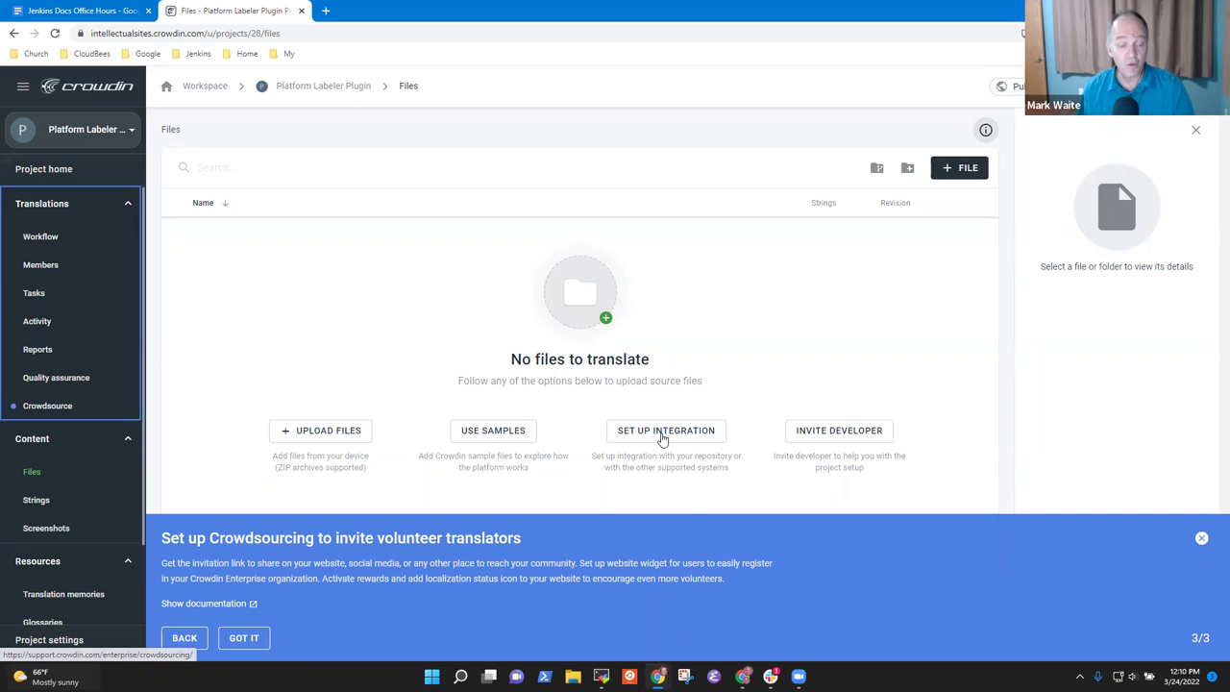
left_click(244, 641)
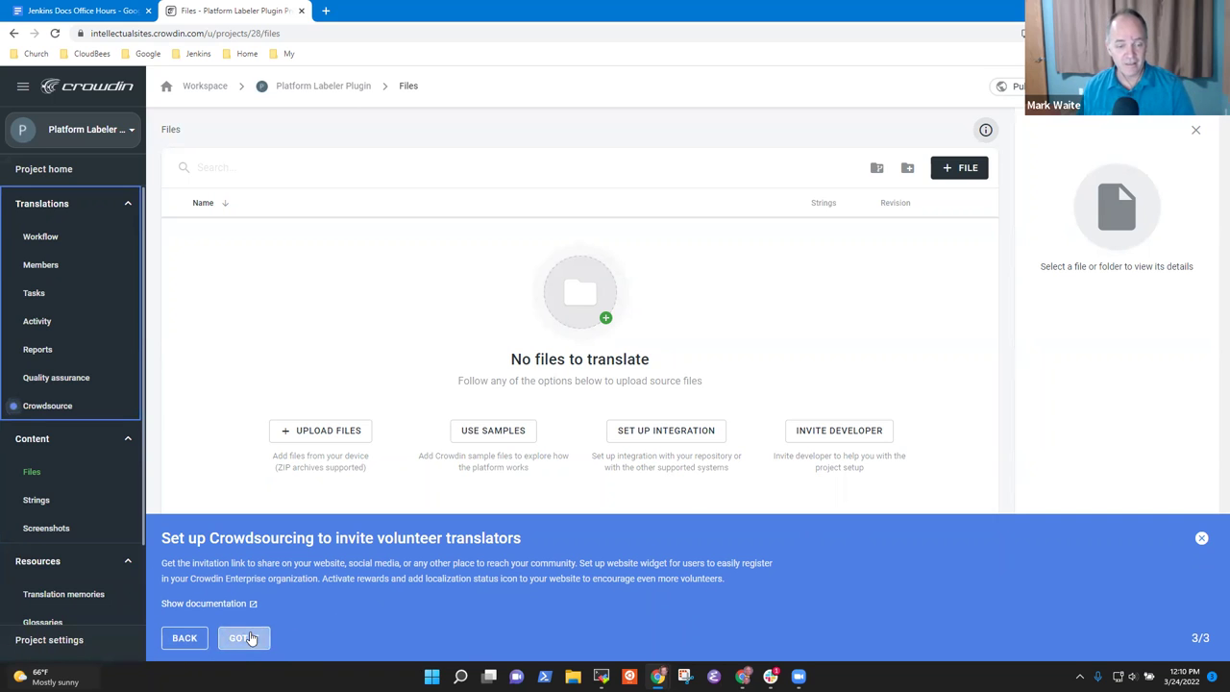
Step: In Project settings, enter the description 'Jenkins platform labeler' and save it
left_click(242, 638)
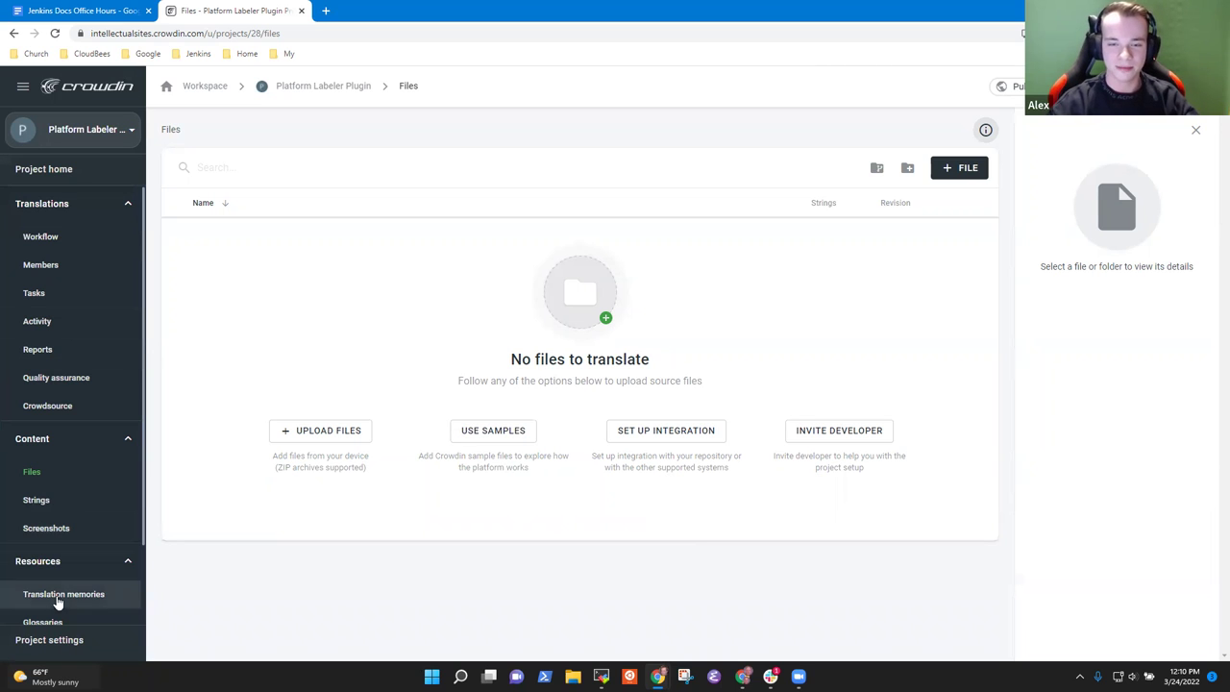
left_click(53, 638)
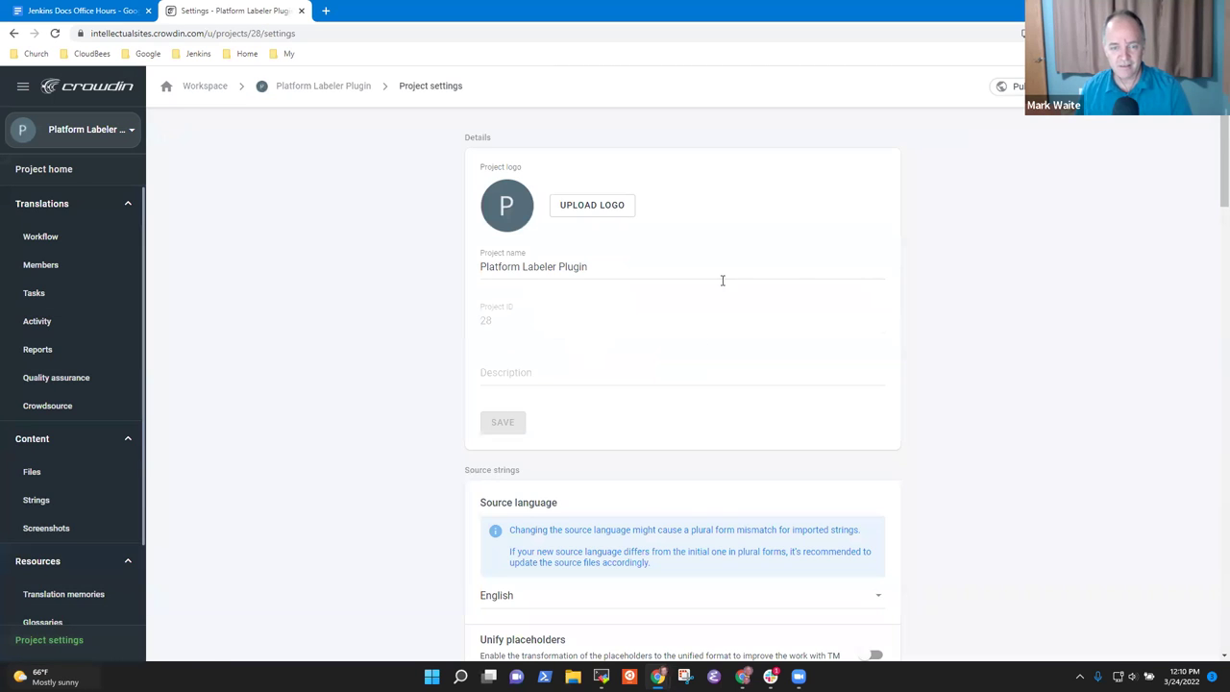
left_click(508, 382)
type("Jenkins platform labeler")
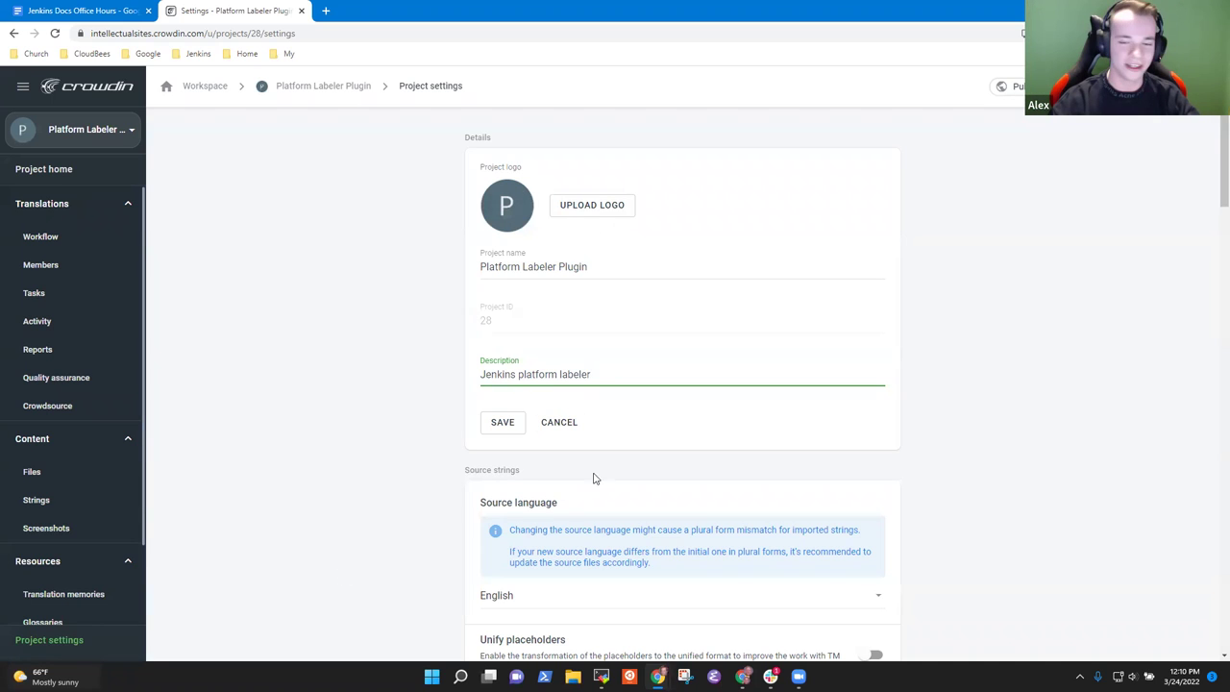
left_click(509, 421)
scroll(66, 590, "down", 1)
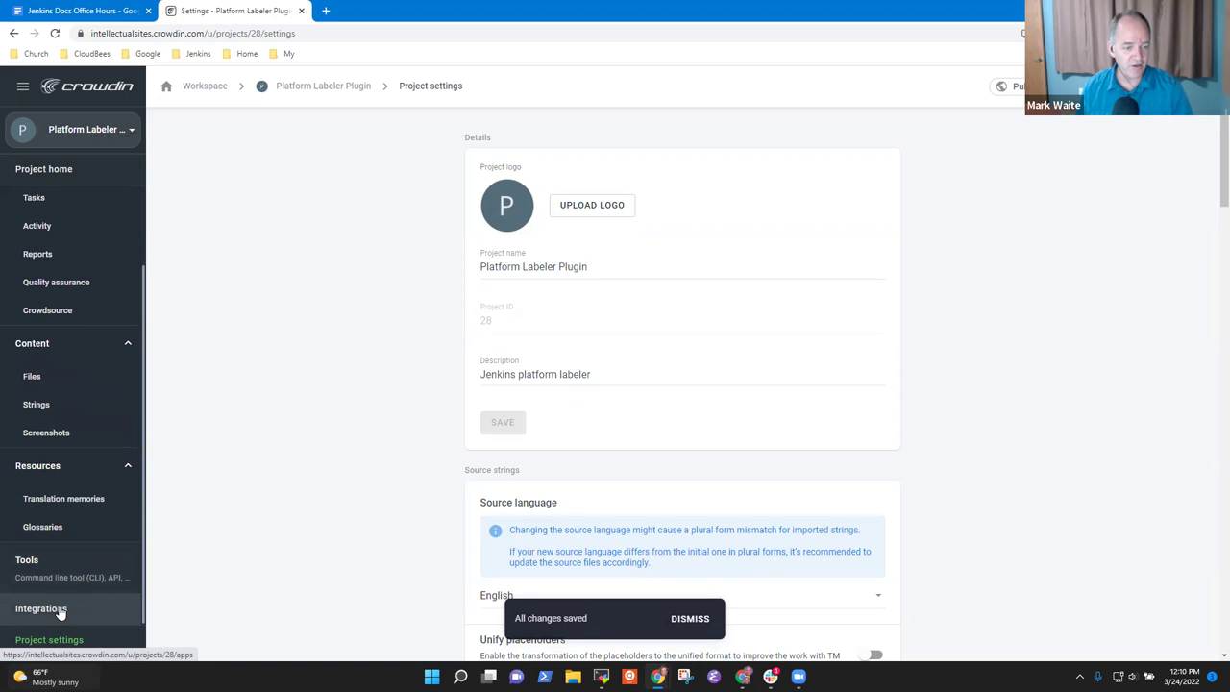
Step: Select the GitHub card under the project's Integrations and launch its setup
left_click(64, 612)
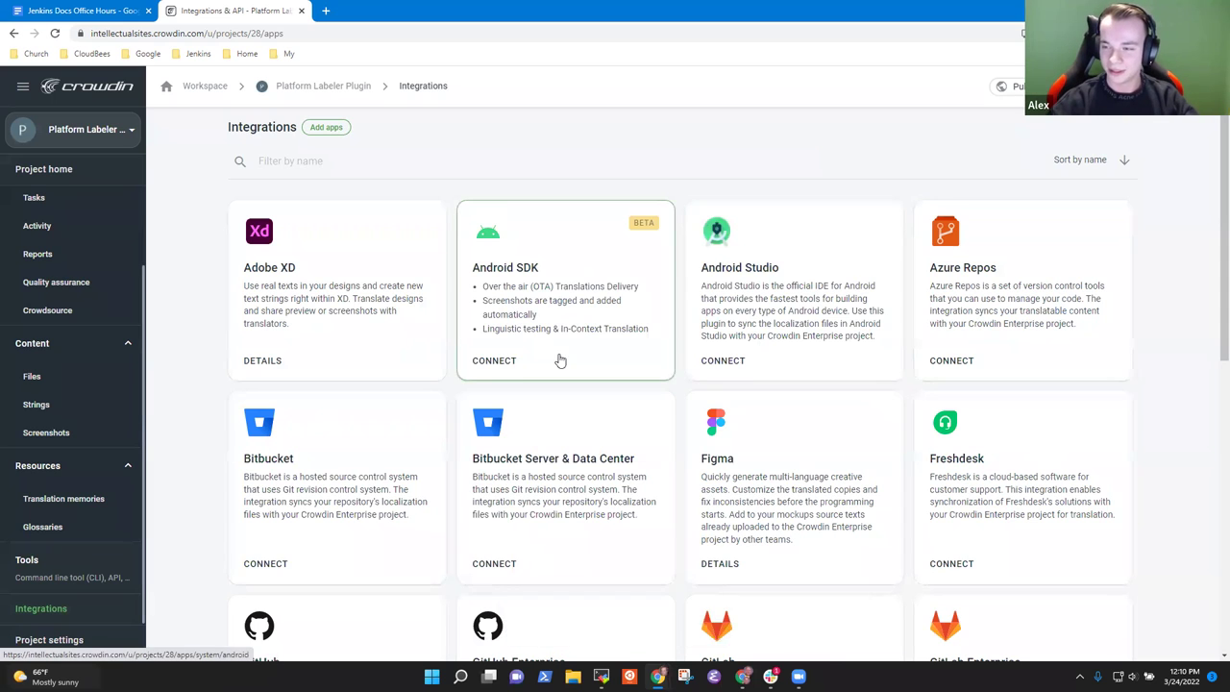
scroll(566, 356, "down", 4)
left_click(298, 296)
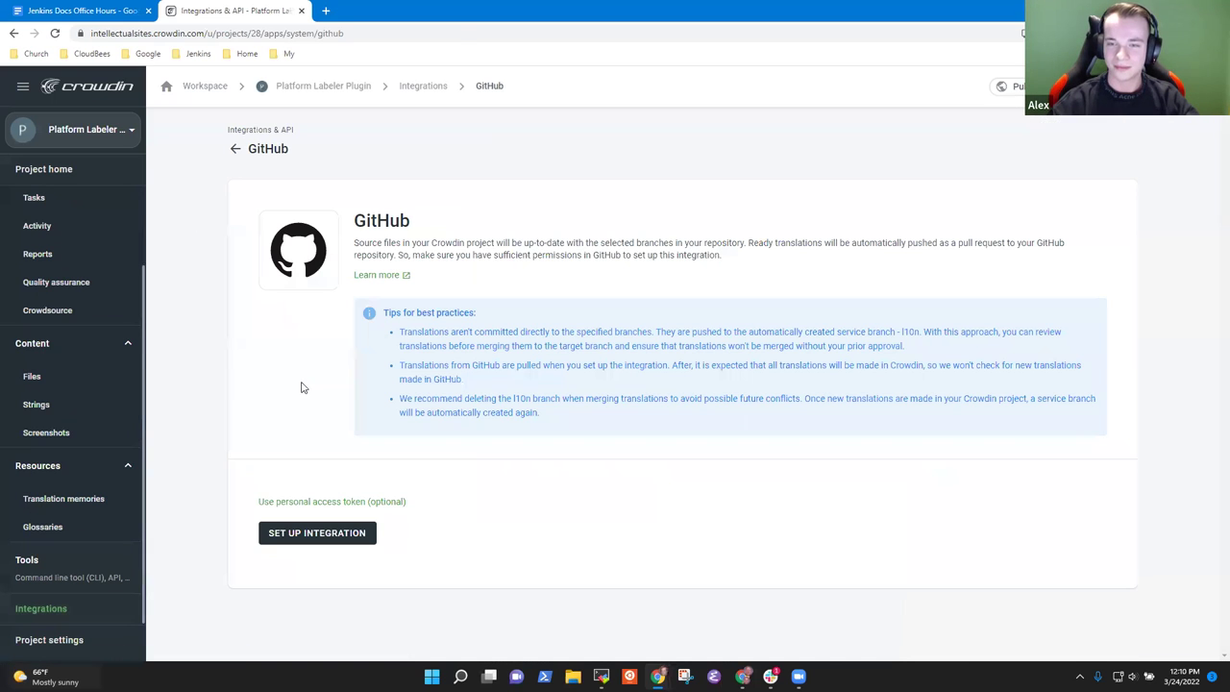
left_click(327, 540)
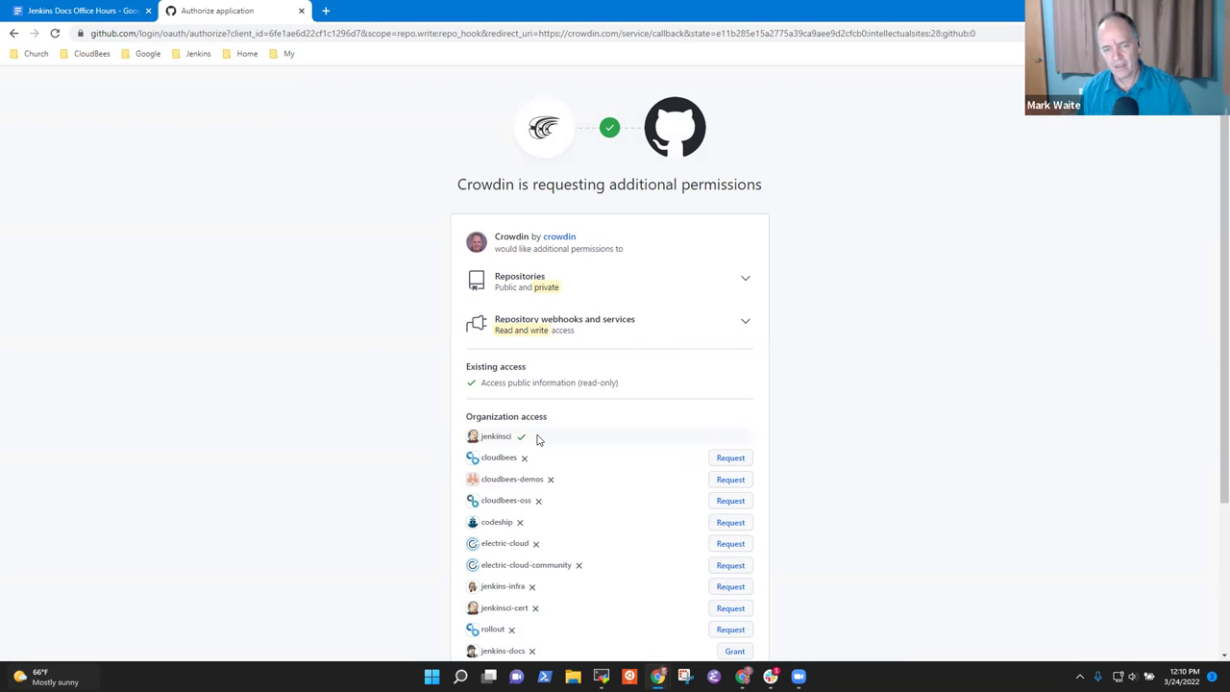
Step: Read the requested jenkinsci organization access and the read-only public access line
left_click_drag(527, 437, 460, 433)
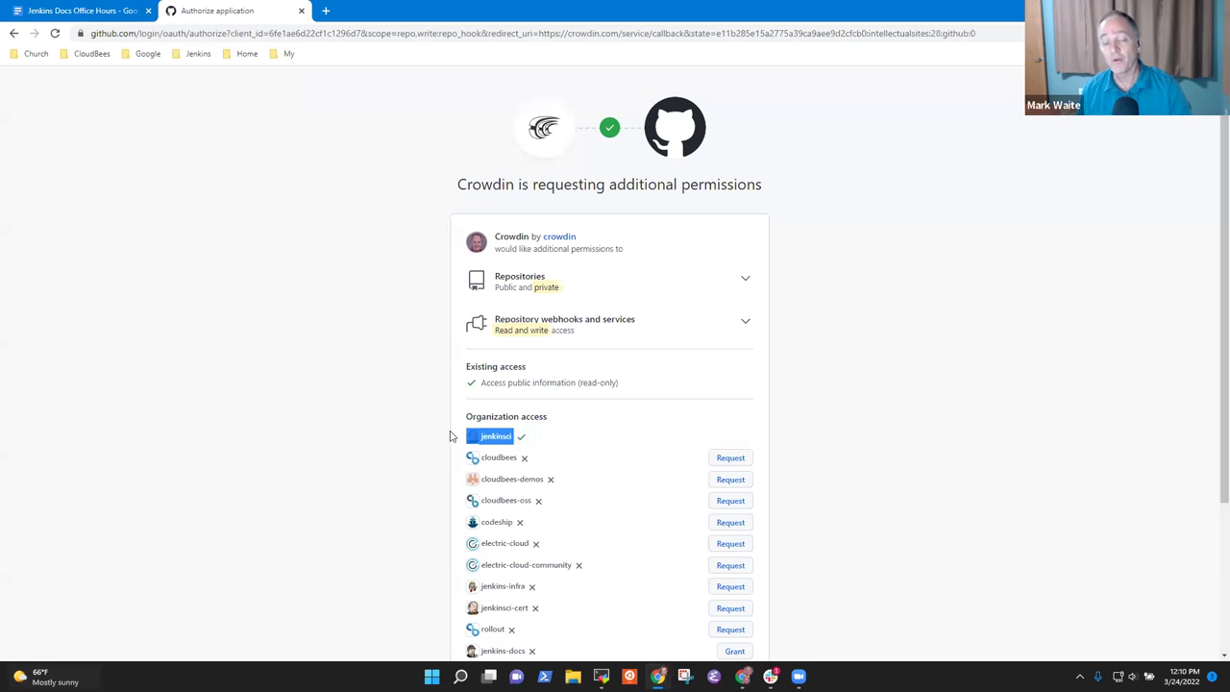
left_click(527, 448)
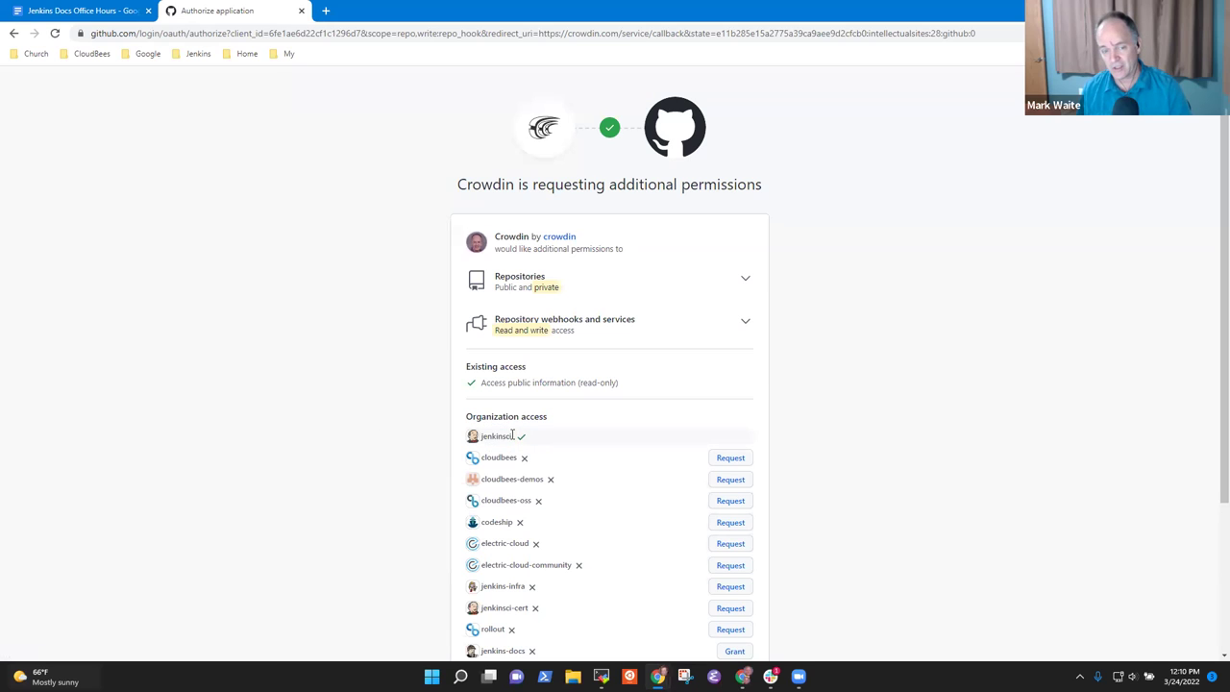
left_click_drag(516, 433, 451, 436)
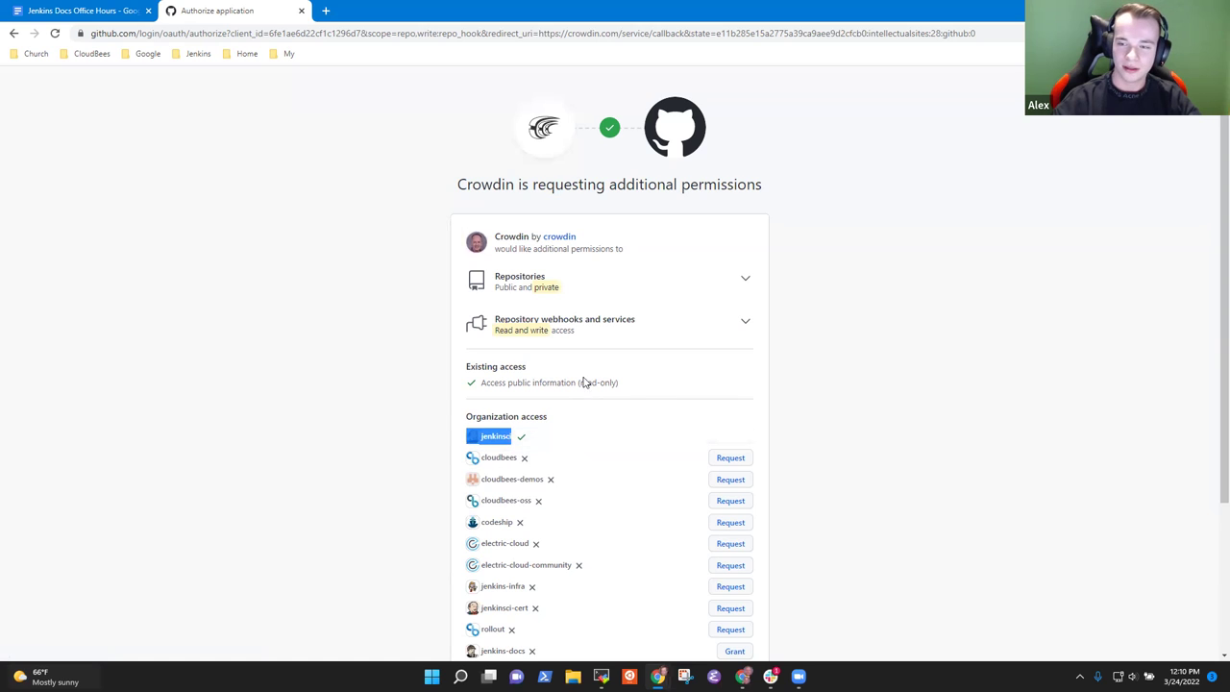
left_click_drag(626, 384, 484, 395)
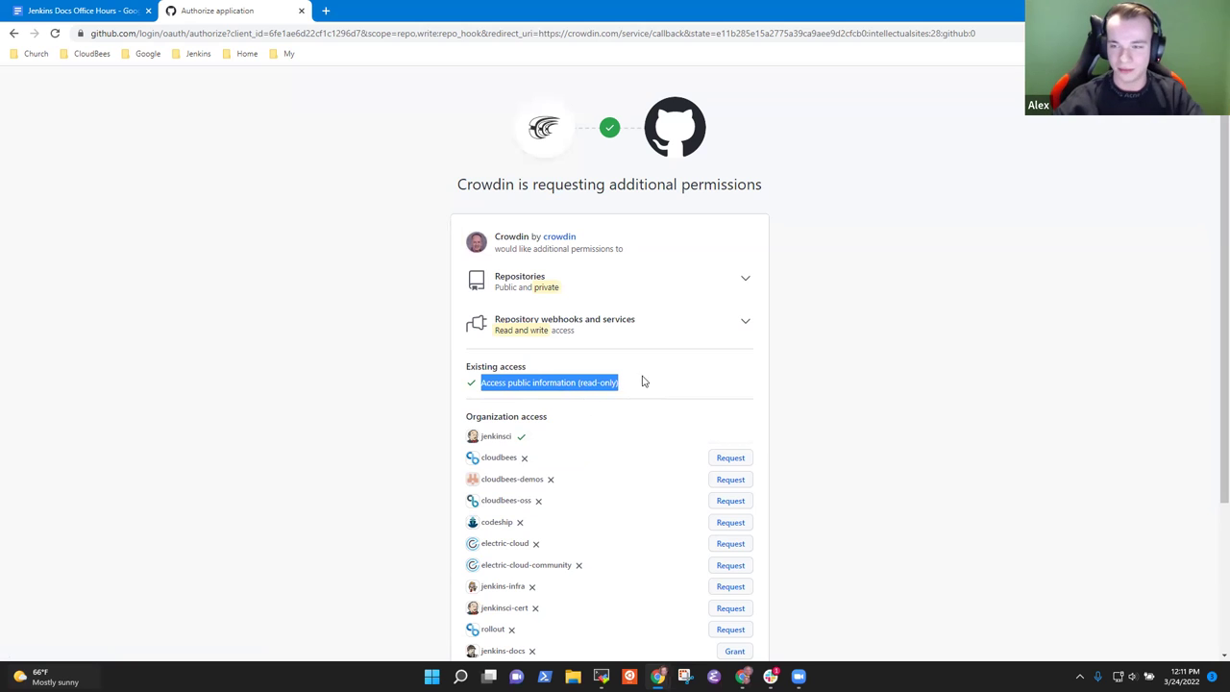
left_click(708, 380)
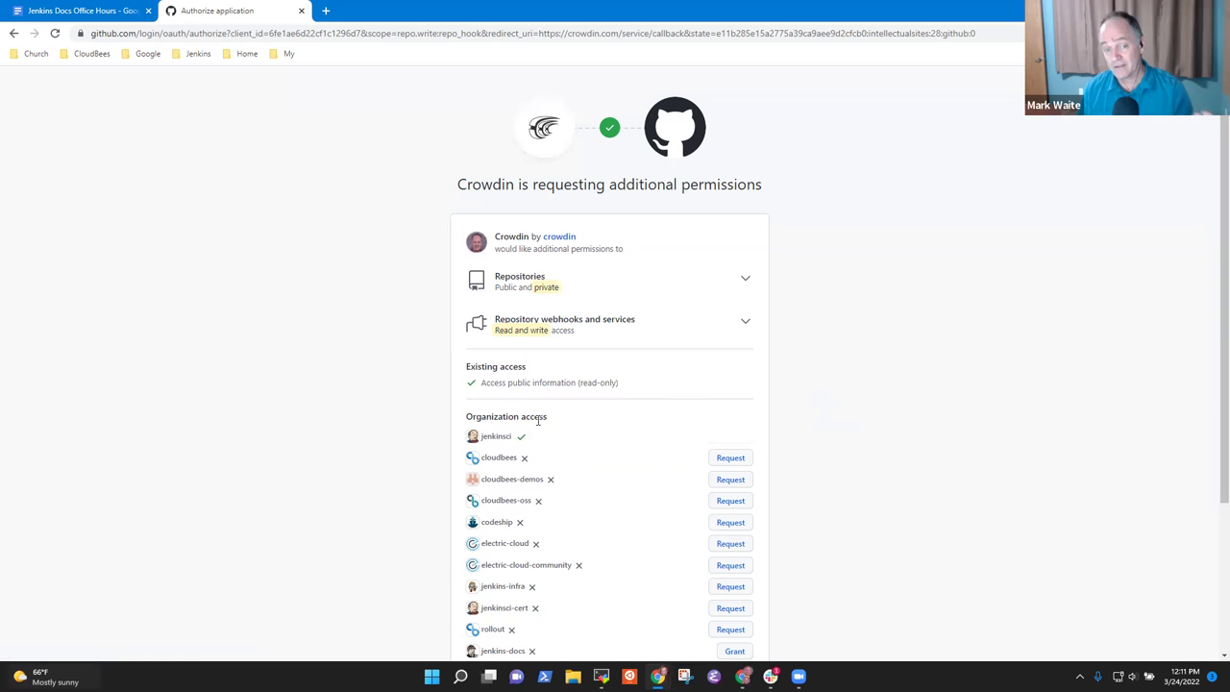
double_click(518, 382)
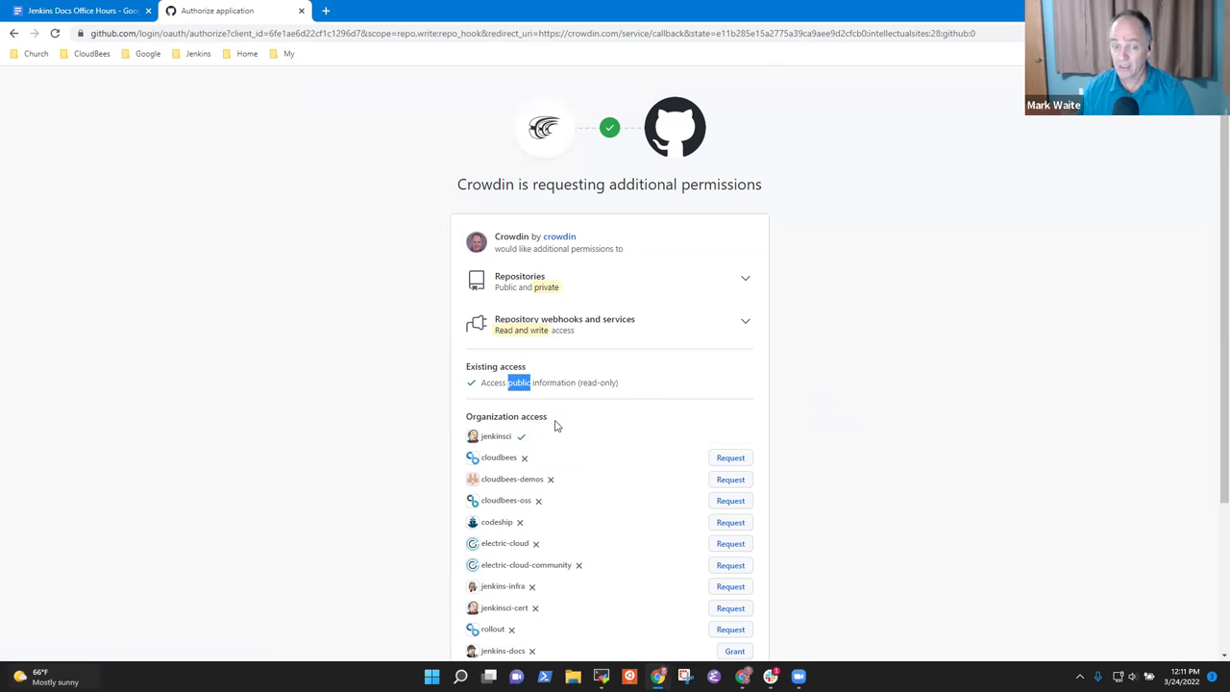
scroll(555, 425, "down", 3)
scroll(577, 351, "up", 3)
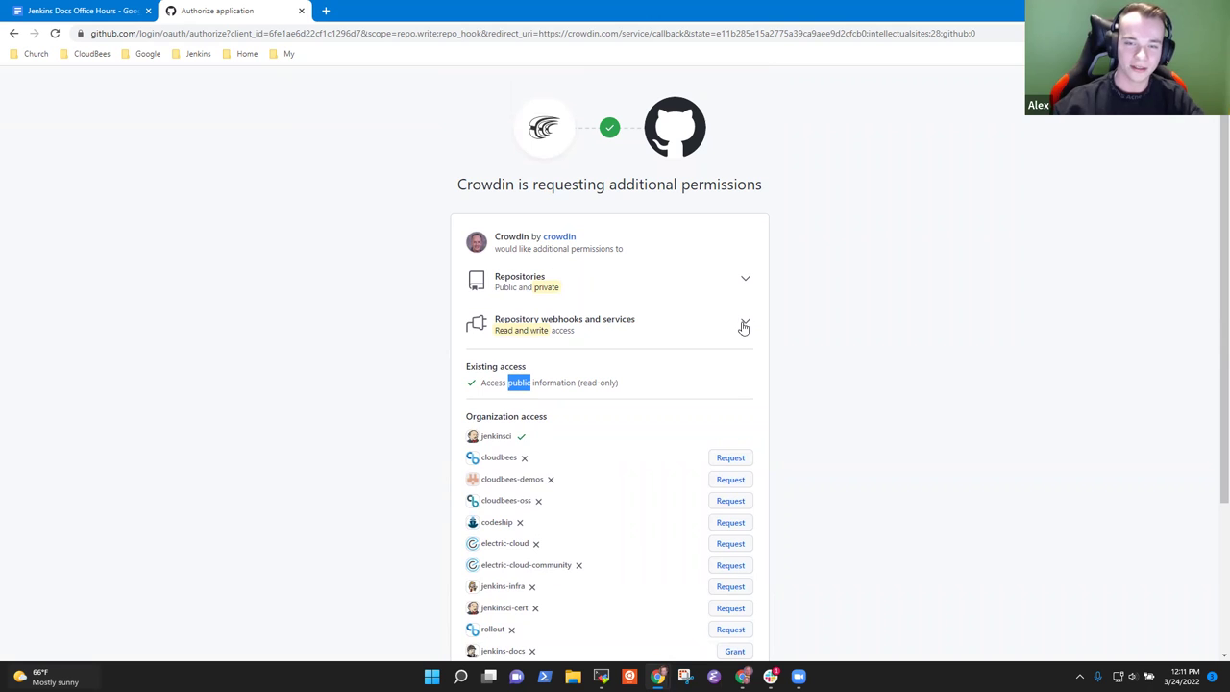
Step: Inspect the repositories and webhooks permission details, then authorize Crowdin
left_click(745, 324)
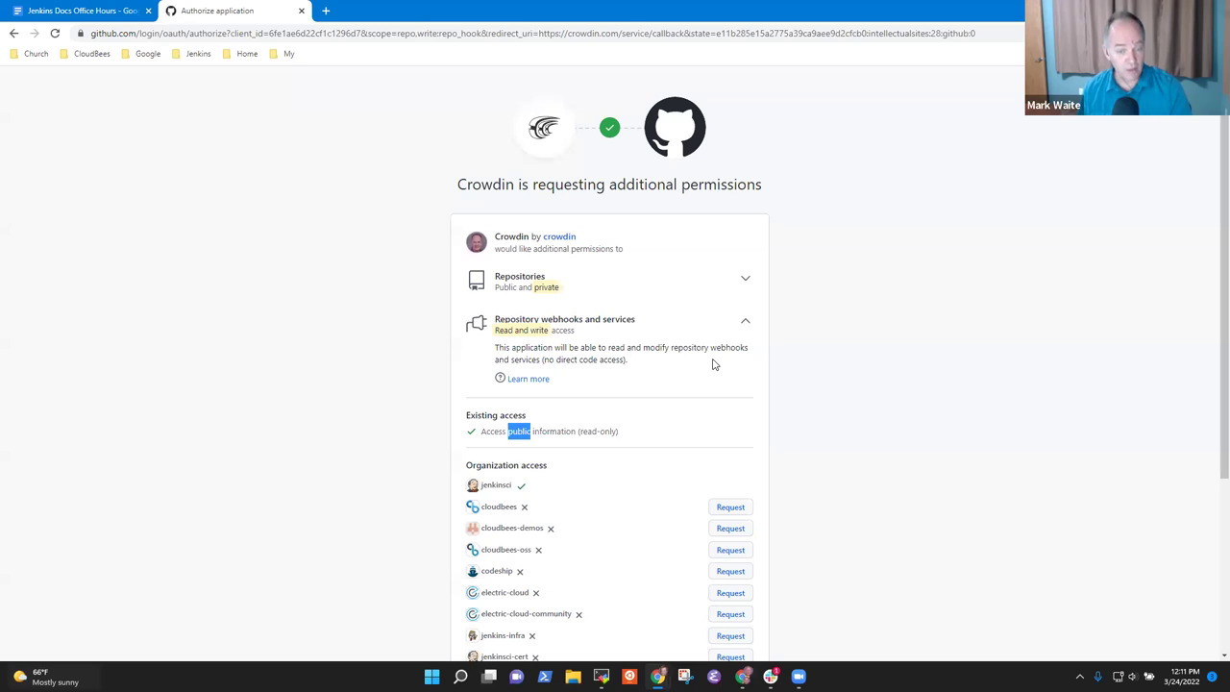
left_click(747, 282)
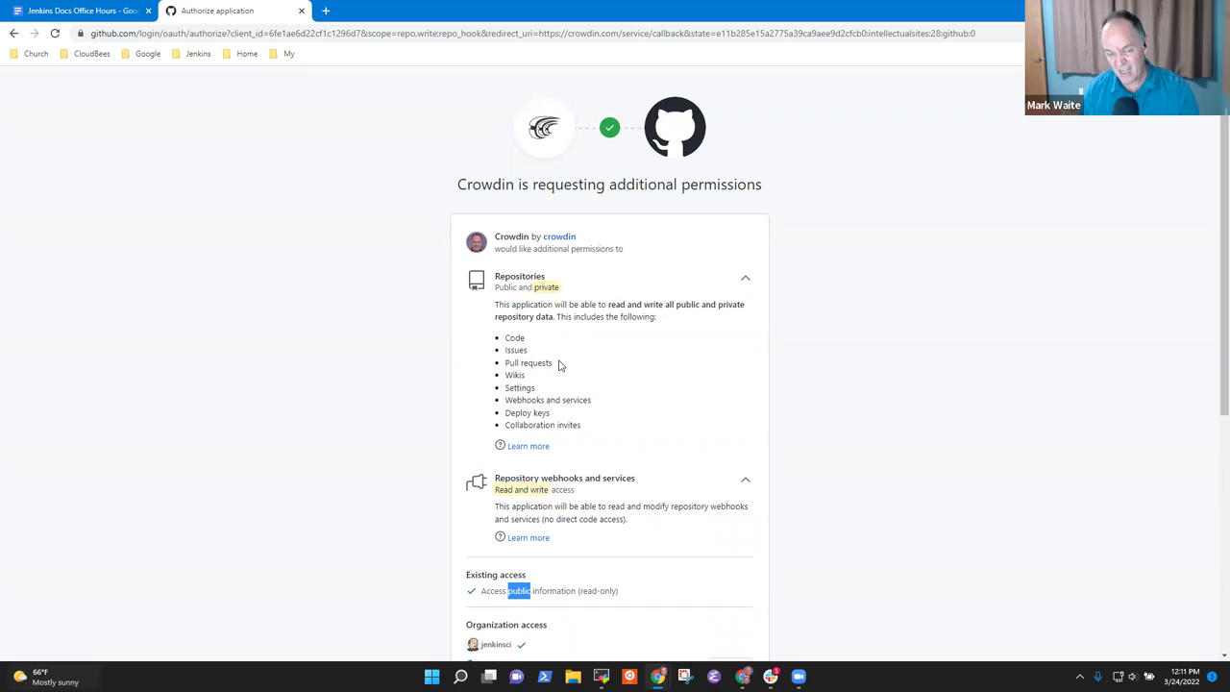
left_click_drag(555, 362, 498, 350)
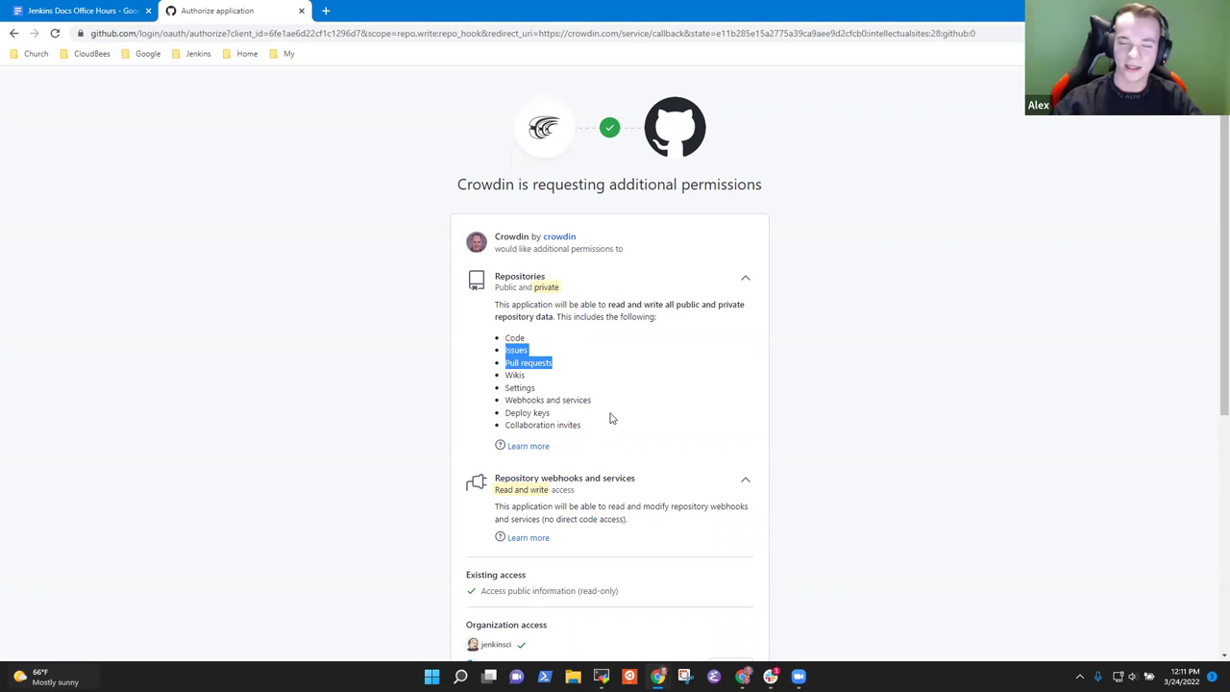
left_click(746, 283)
left_click(744, 322)
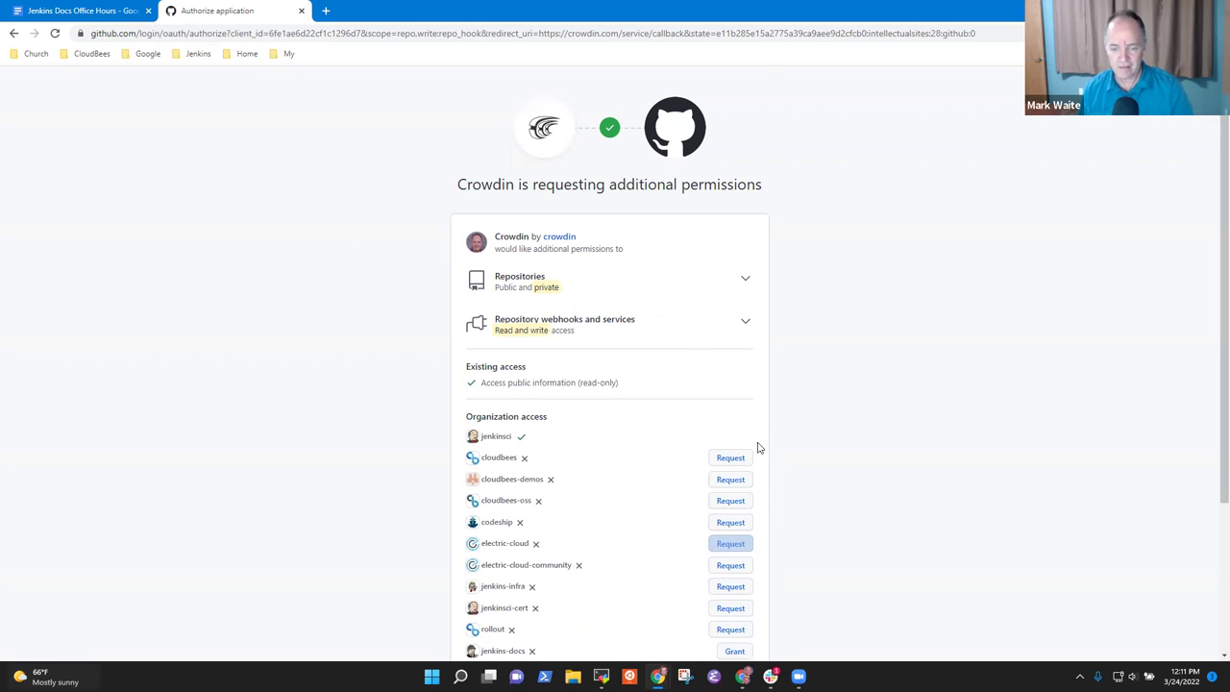
scroll(769, 451, "down", 3)
left_click(698, 525)
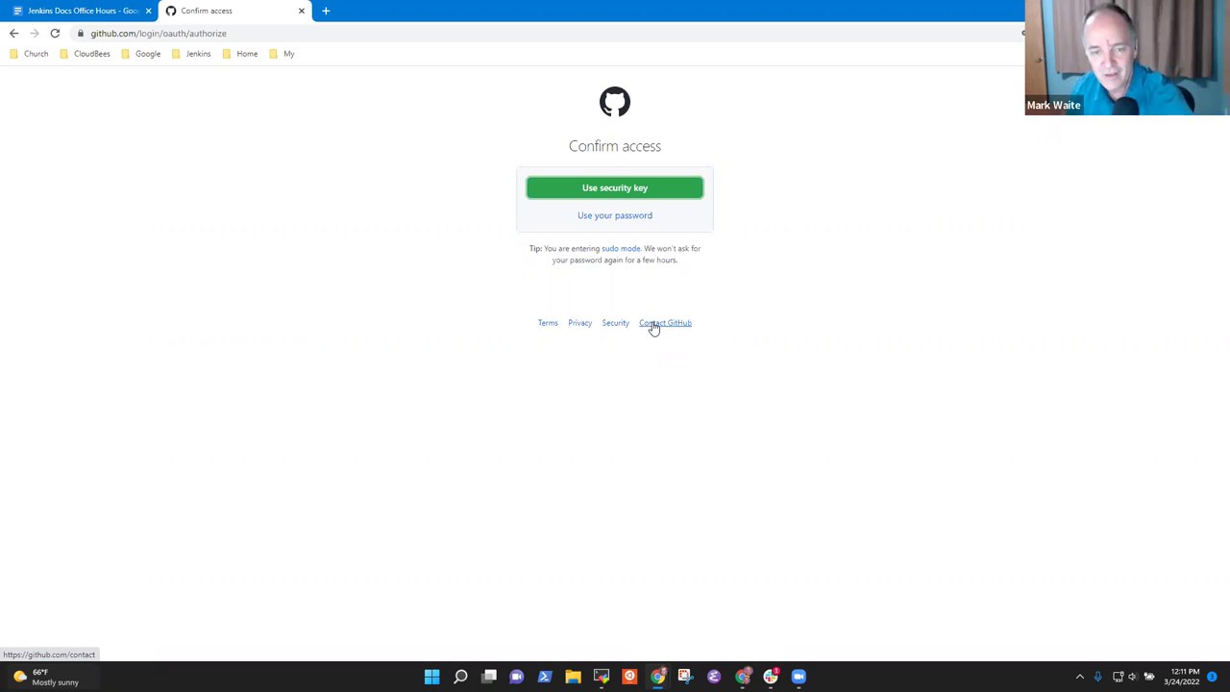
Step: Choose to confirm access with a security key
left_click(598, 198)
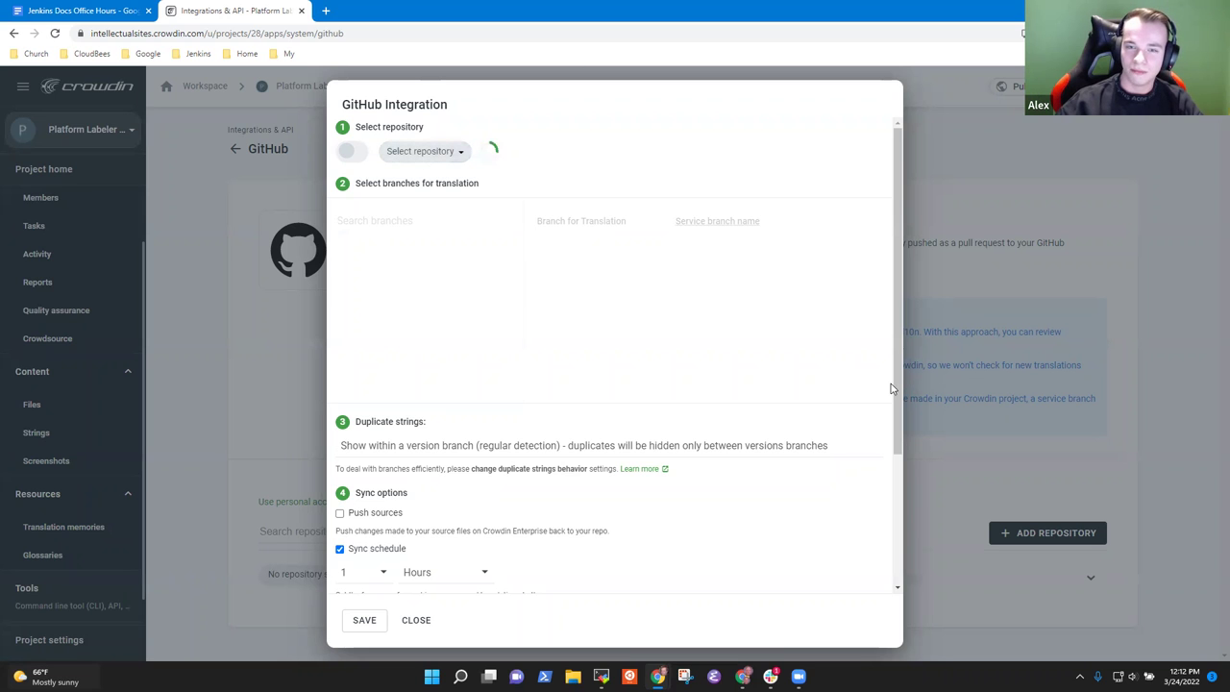
Step: Finish the security-key prompt and let the GitHub Integration dialog show the connected account
left_click_drag(891, 383, 902, 272)
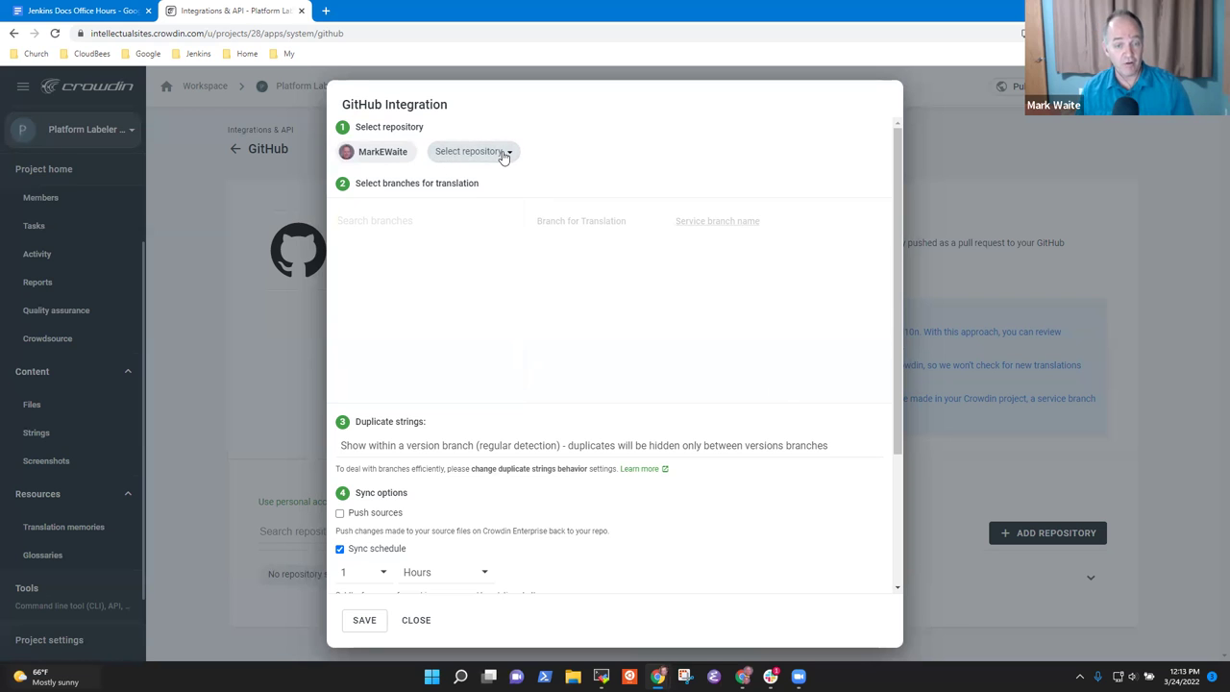
Step: Choose the jenkinsci/platformlabeler-plugin repository and tick its master branch, with l10n_master as service branch
left_click(502, 155)
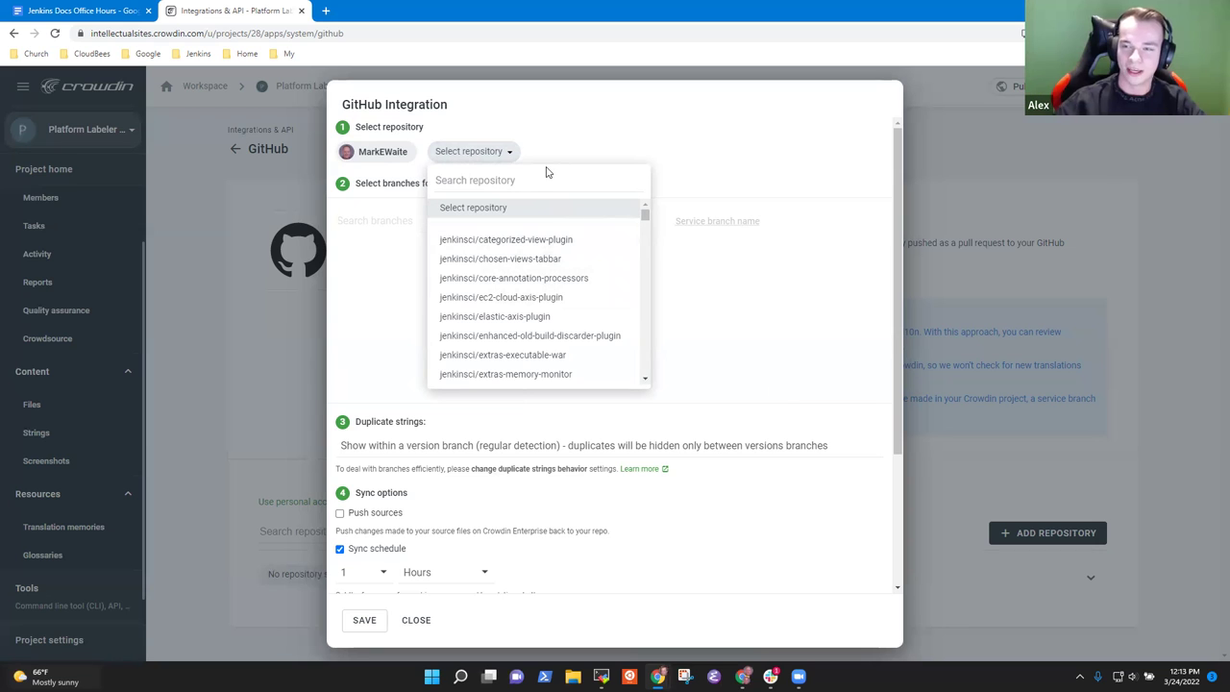
left_click(515, 180)
type("jenkis")
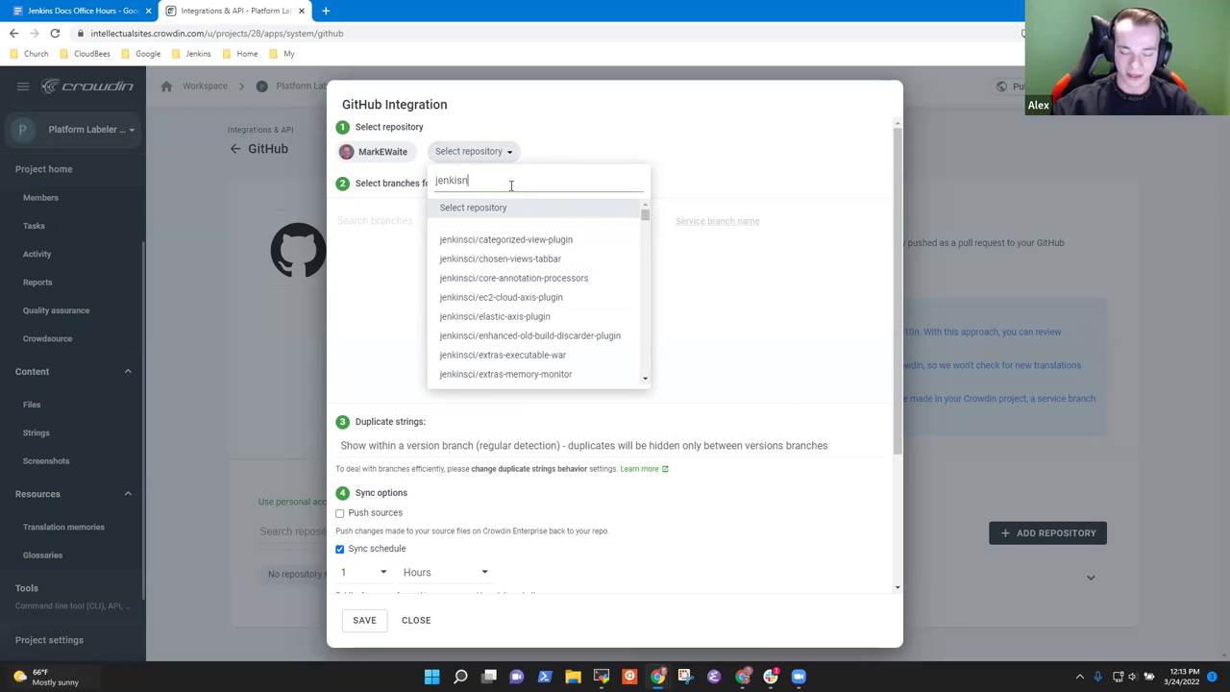
key("BackSpace")
type("nsci/plat")
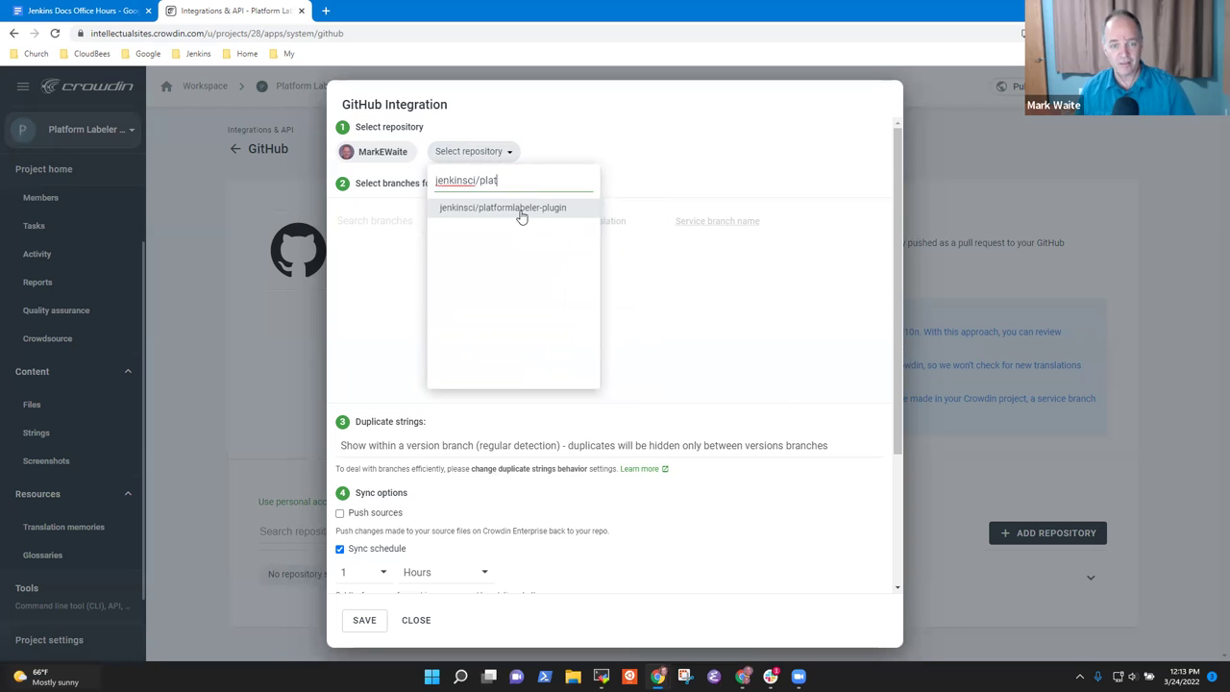
left_click(520, 210)
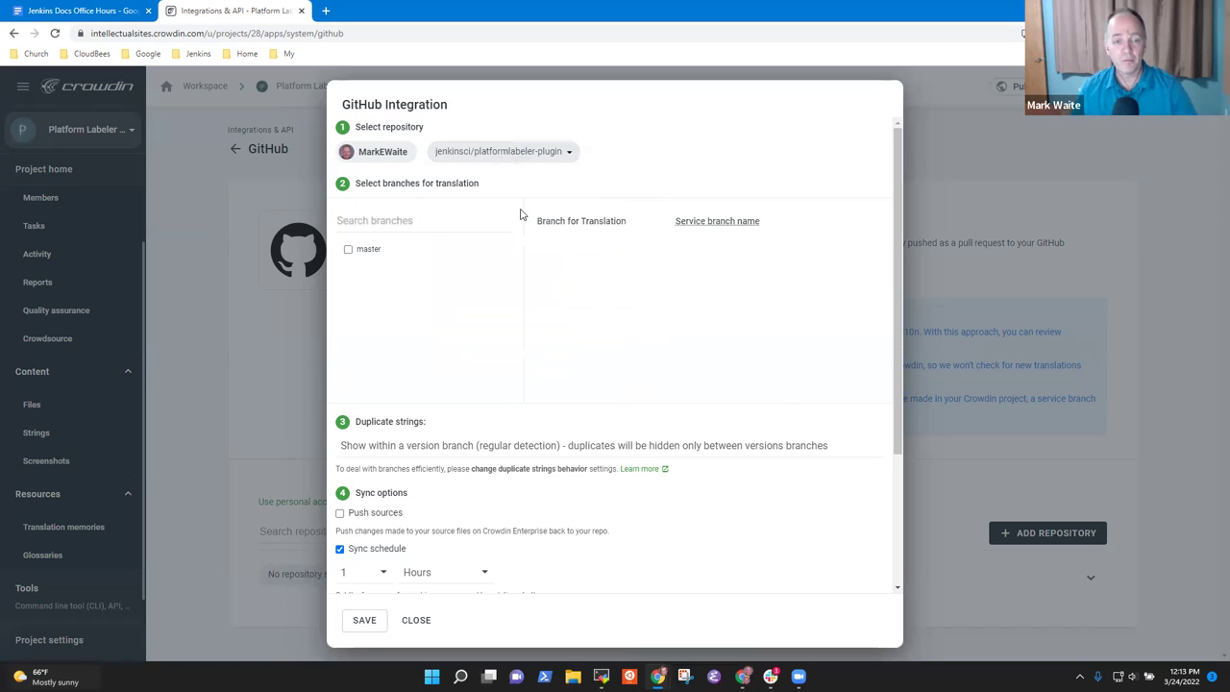
left_click(347, 250)
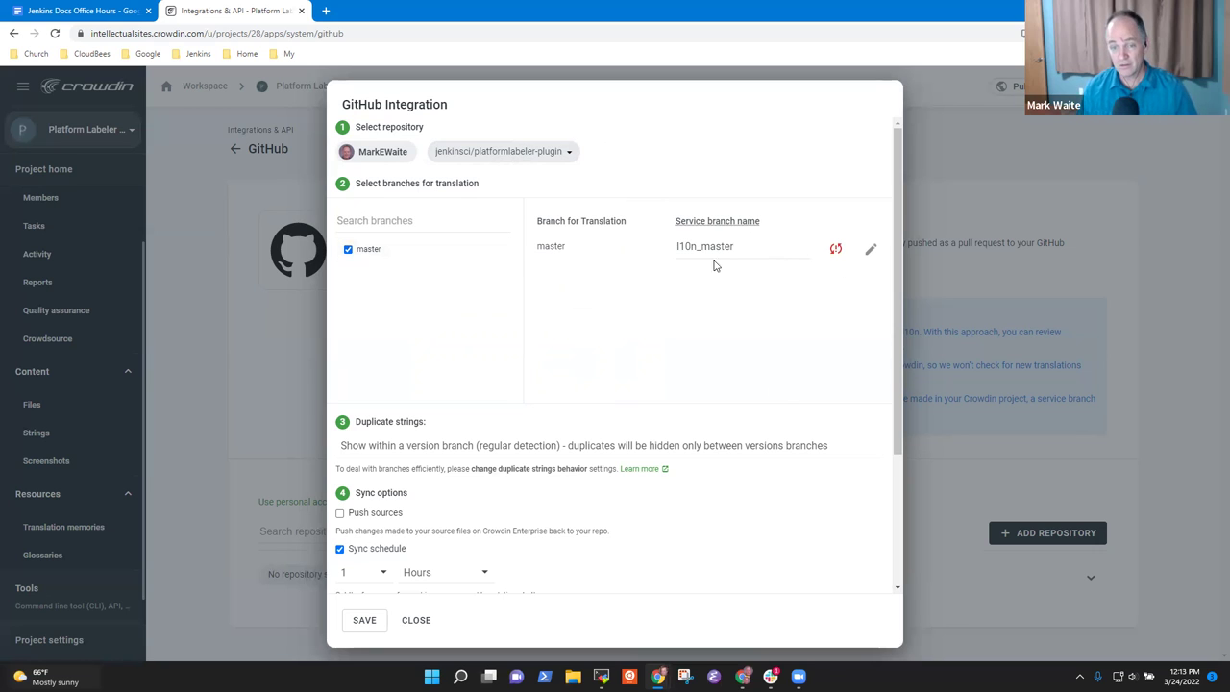
left_click(748, 247)
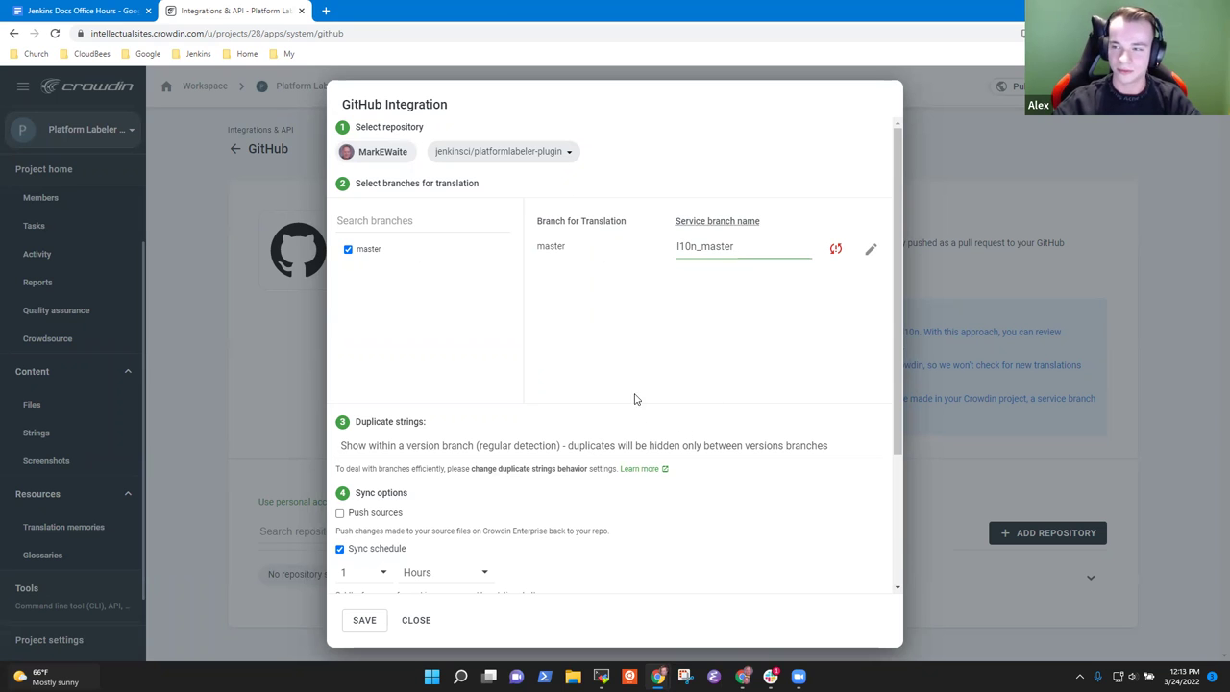
Step: Keep duplicate strings shown within a version branch with regular detection, and save the integration
scroll(539, 304, "down", 2)
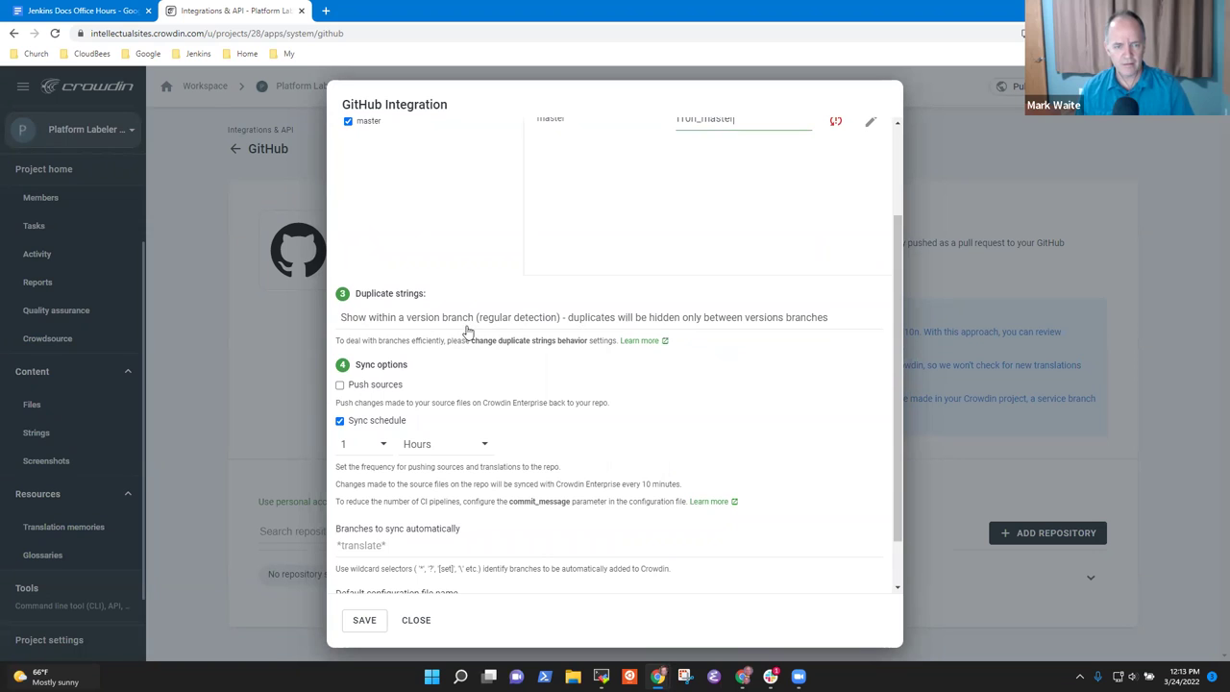
scroll(616, 352, "down", 1)
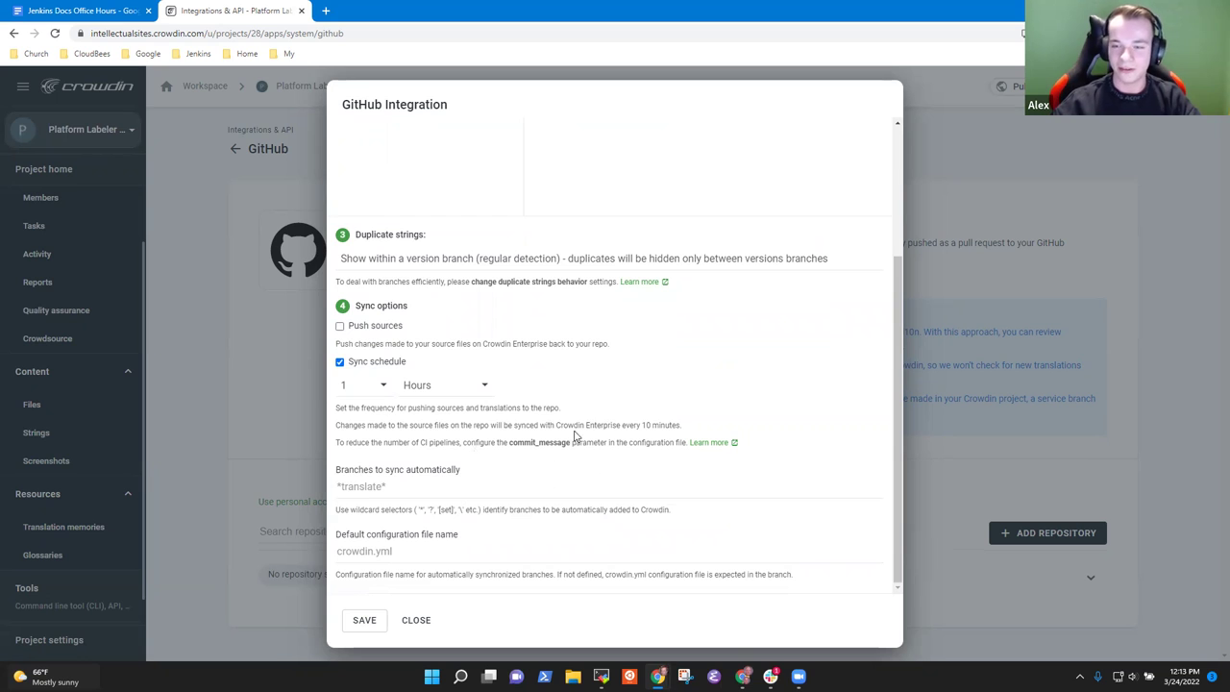
scroll(507, 420, "up", 4)
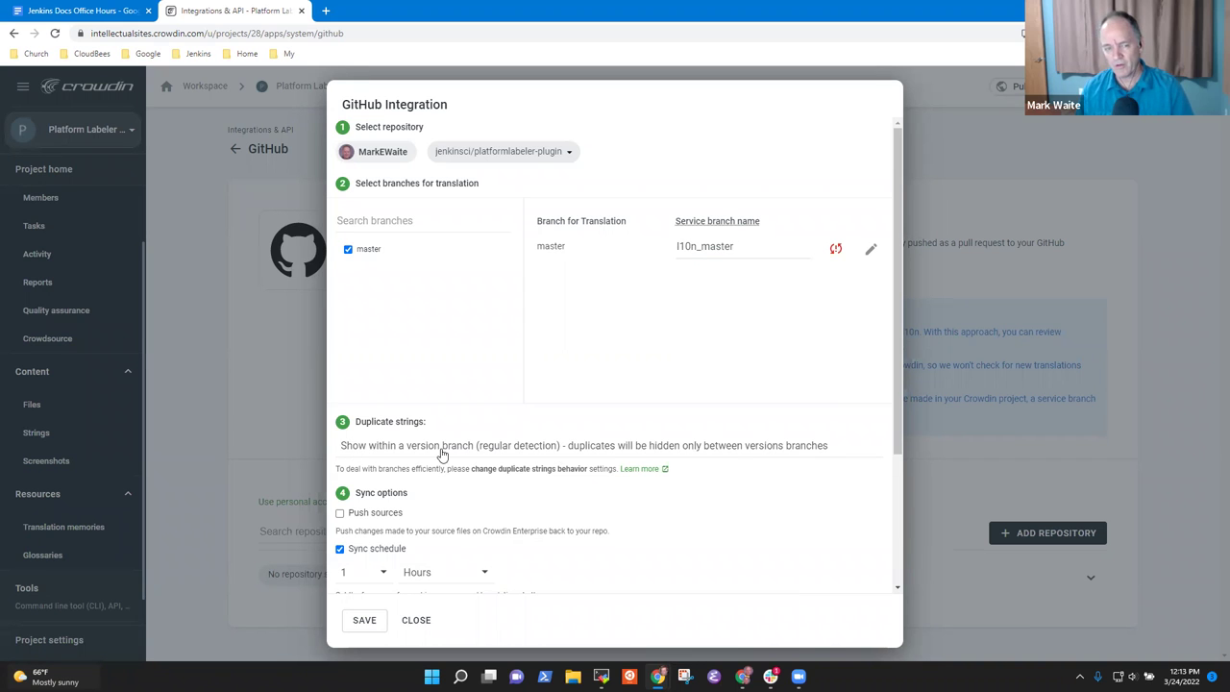
left_click(511, 449)
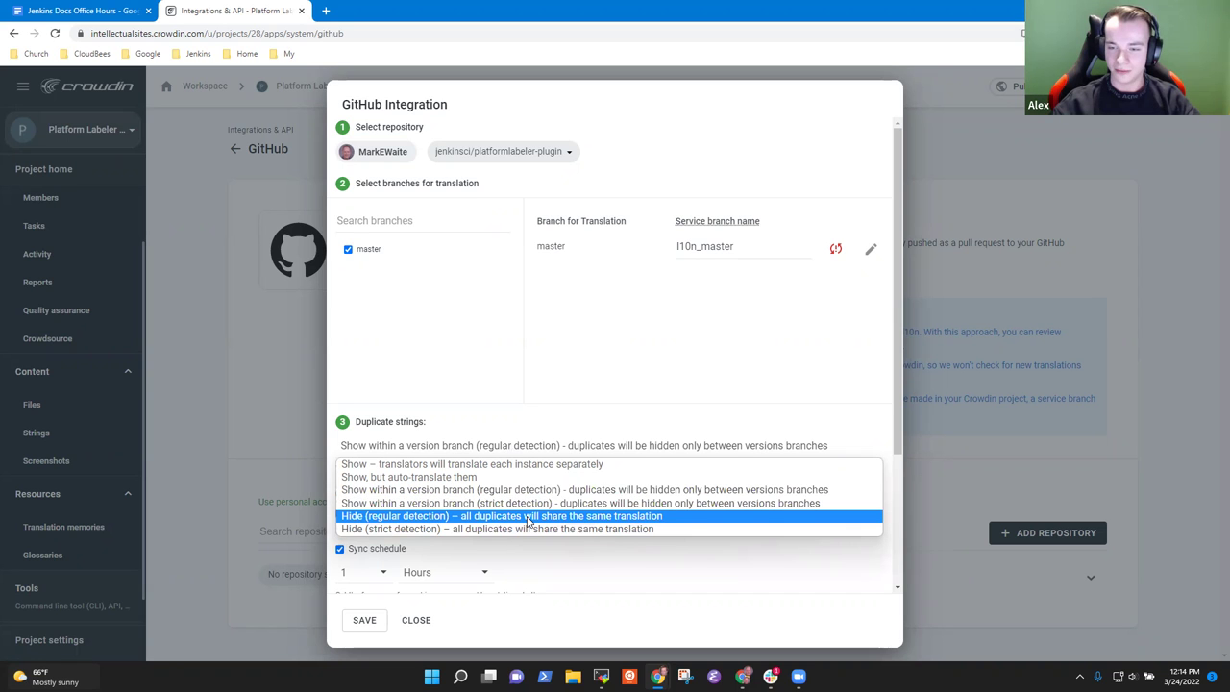
left_click(563, 355)
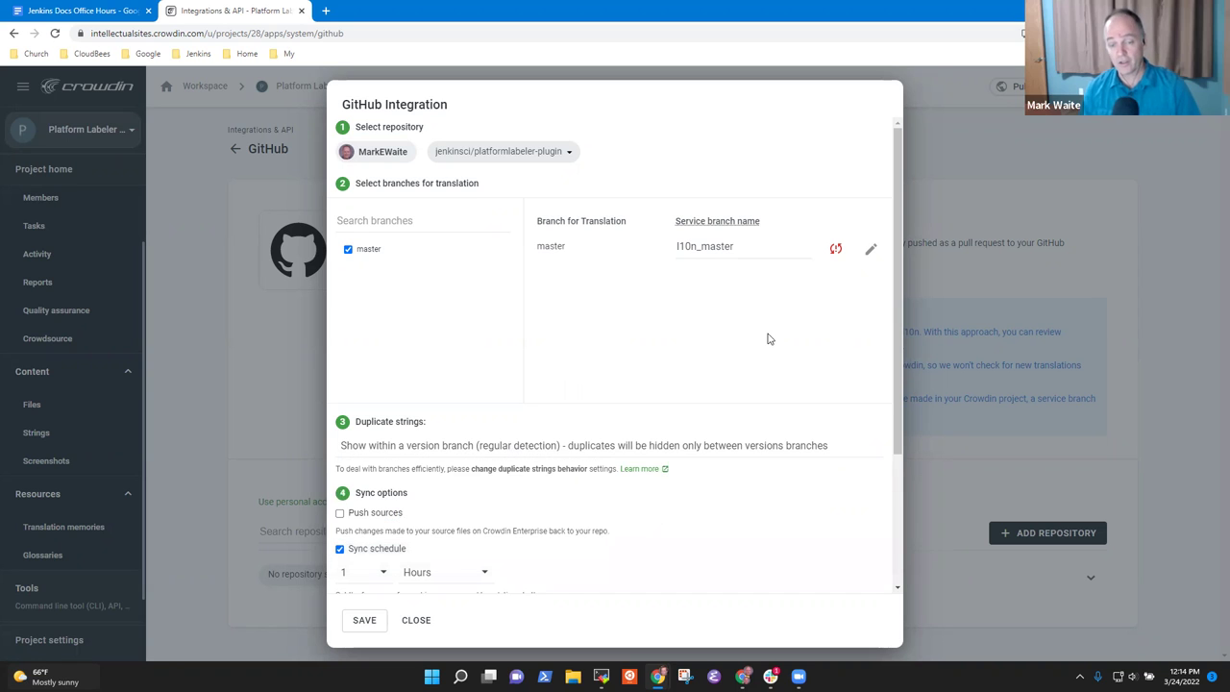
scroll(692, 471, "down", 3)
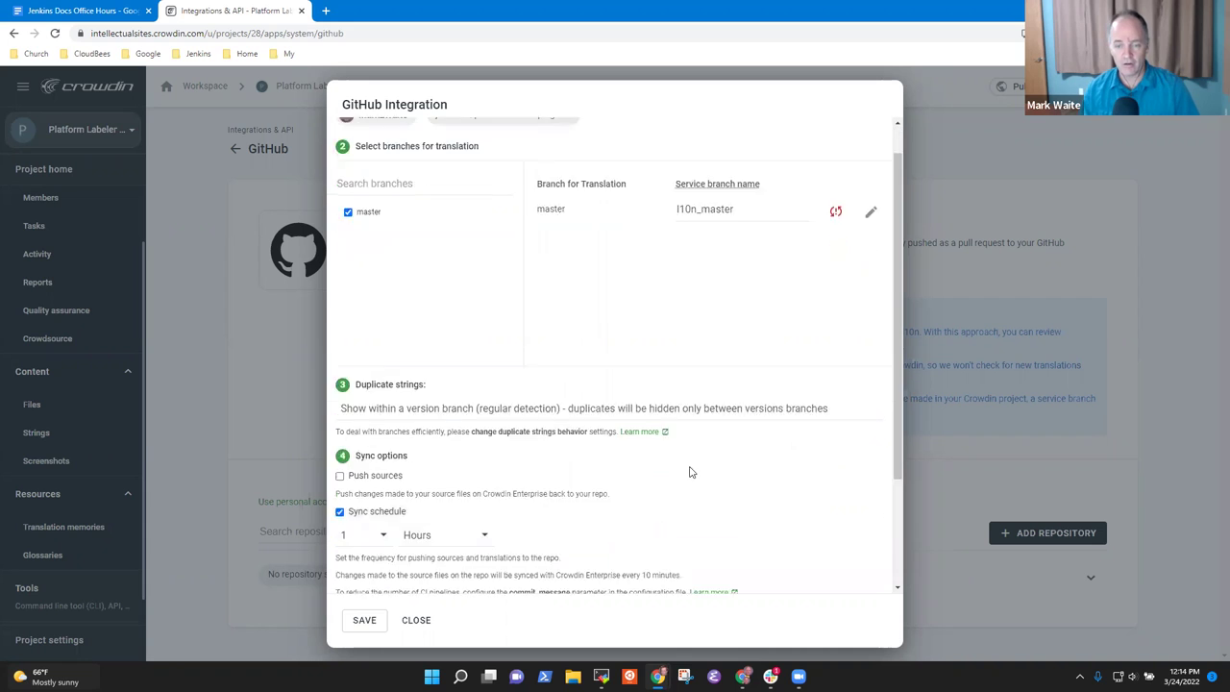
left_click(360, 620)
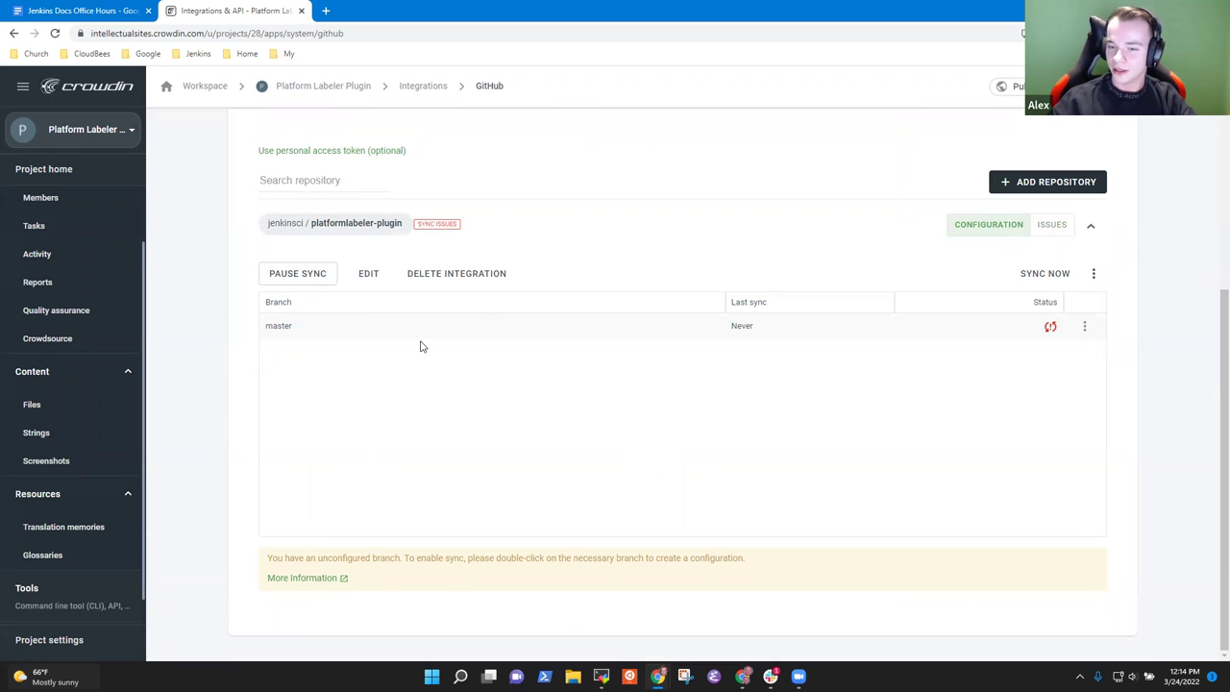
Step: Open the master branch's Branch Configuration and go to the crowdin.yml file name field
left_click(1091, 275)
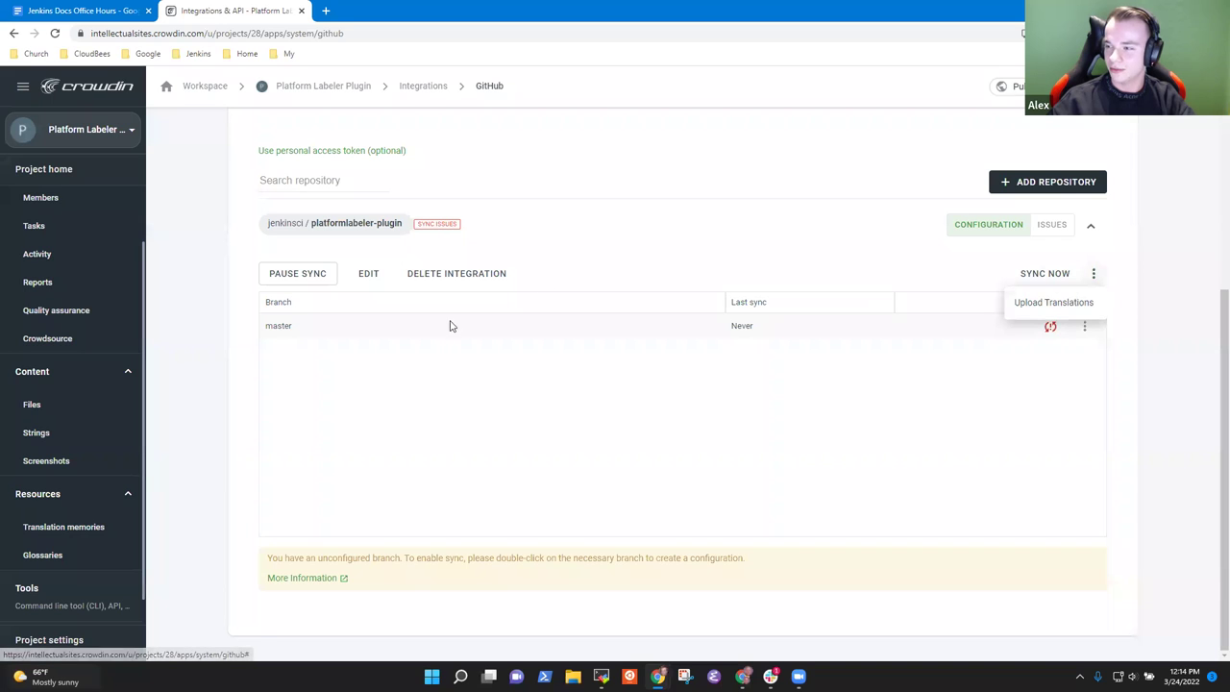
left_click(961, 380)
left_click(1086, 328)
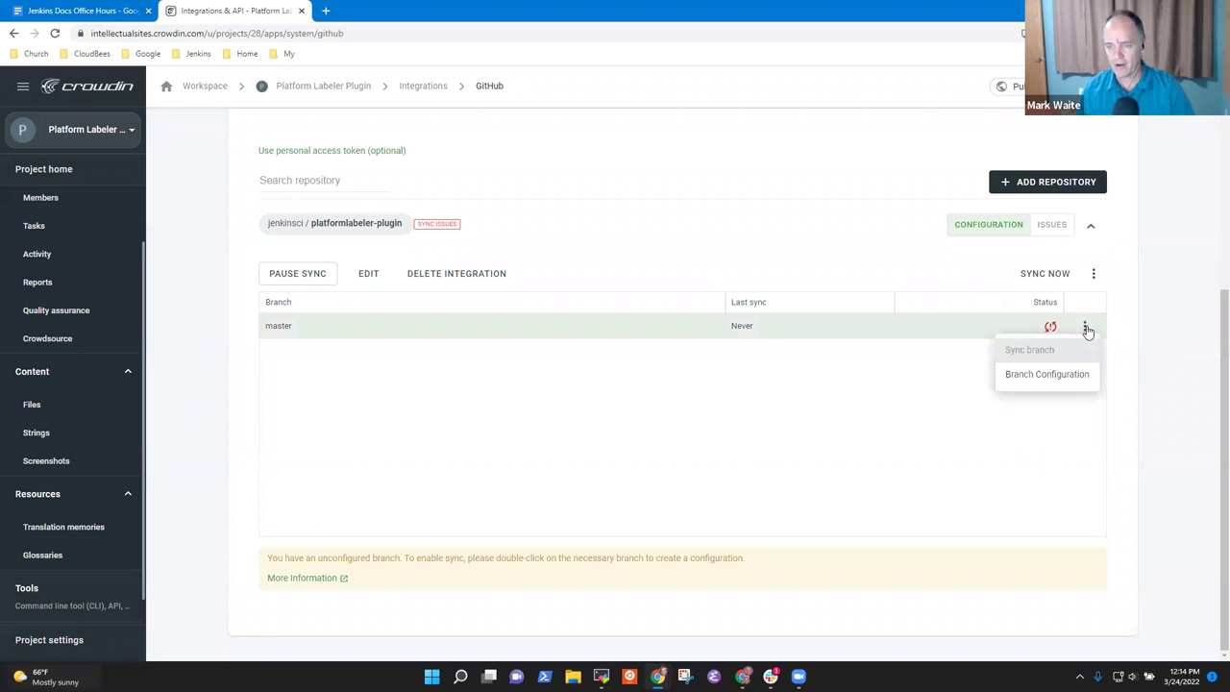
left_click(1054, 377)
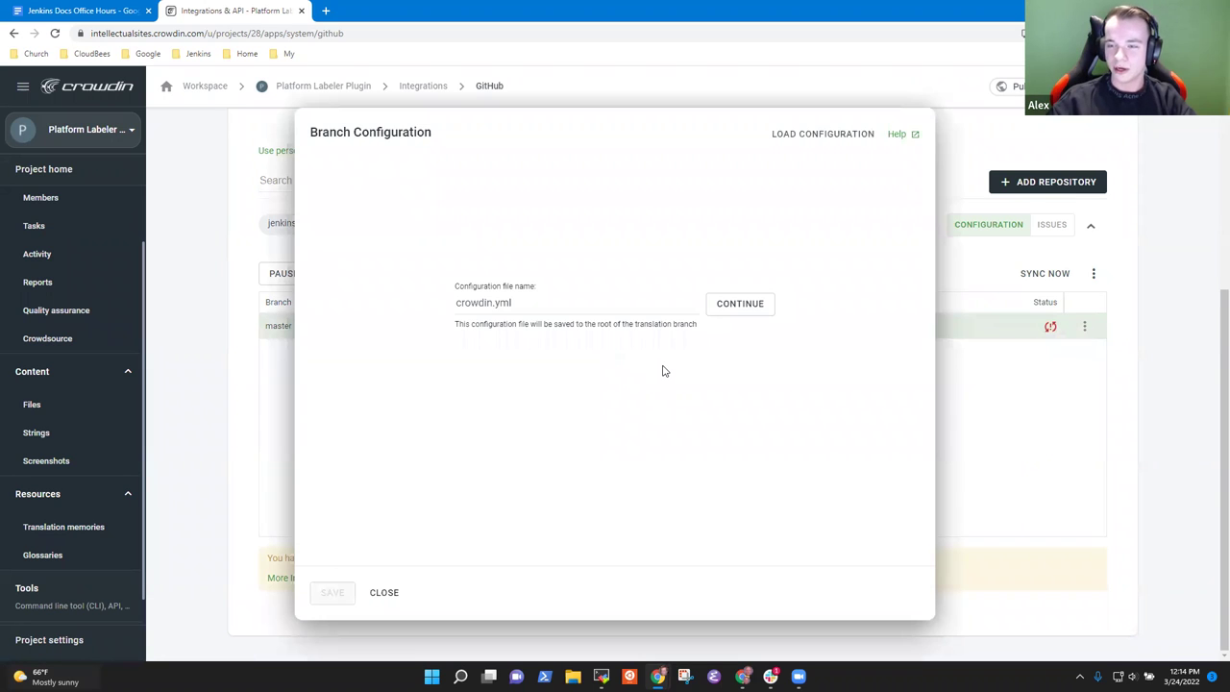
left_click(528, 303)
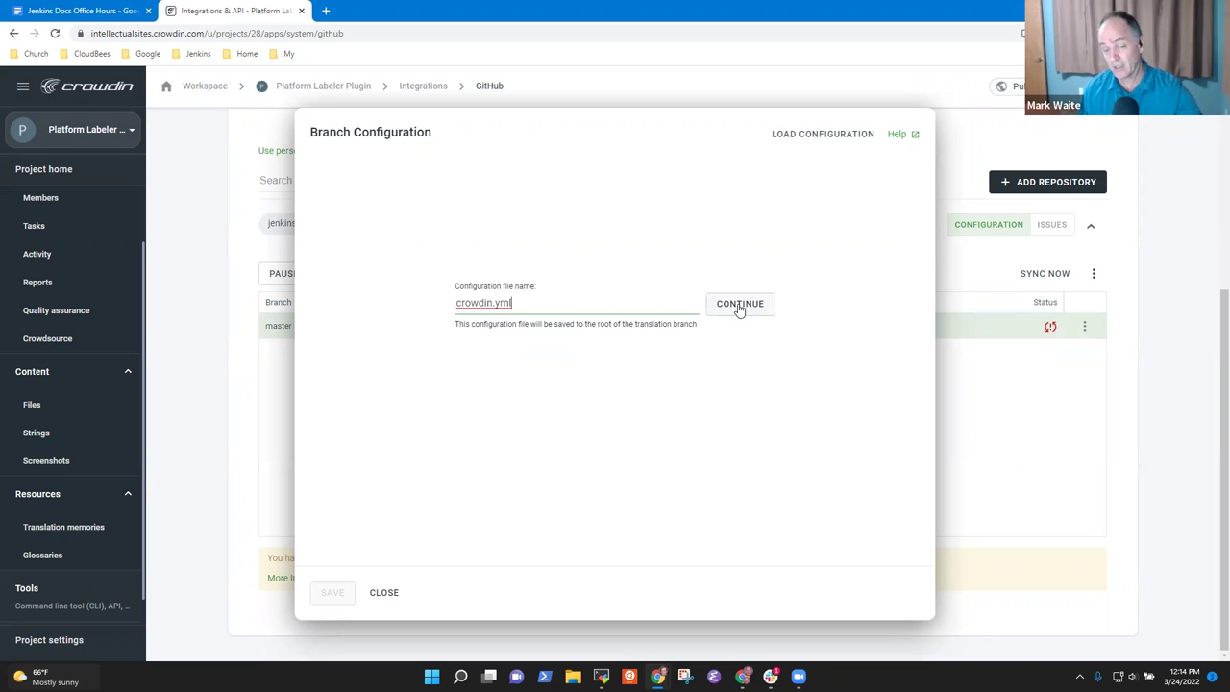
Step: Accept crowdin.yml and expand the src, main and resources folders in the file preview
left_click(739, 306)
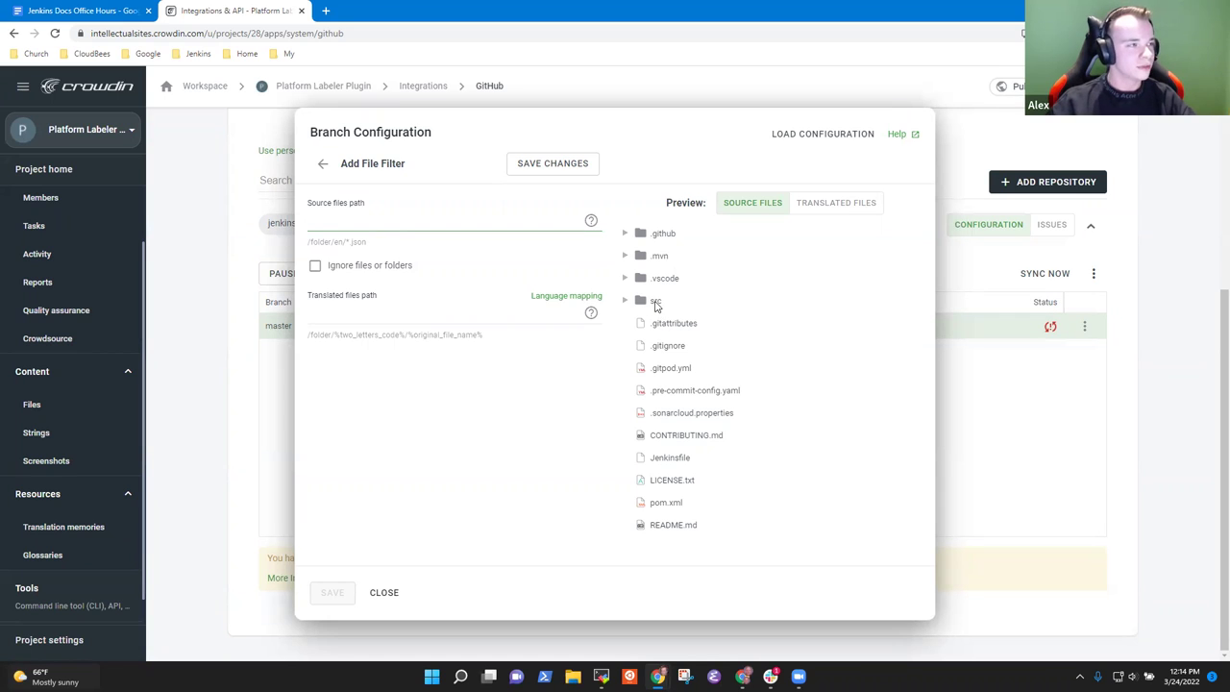
left_click(624, 300)
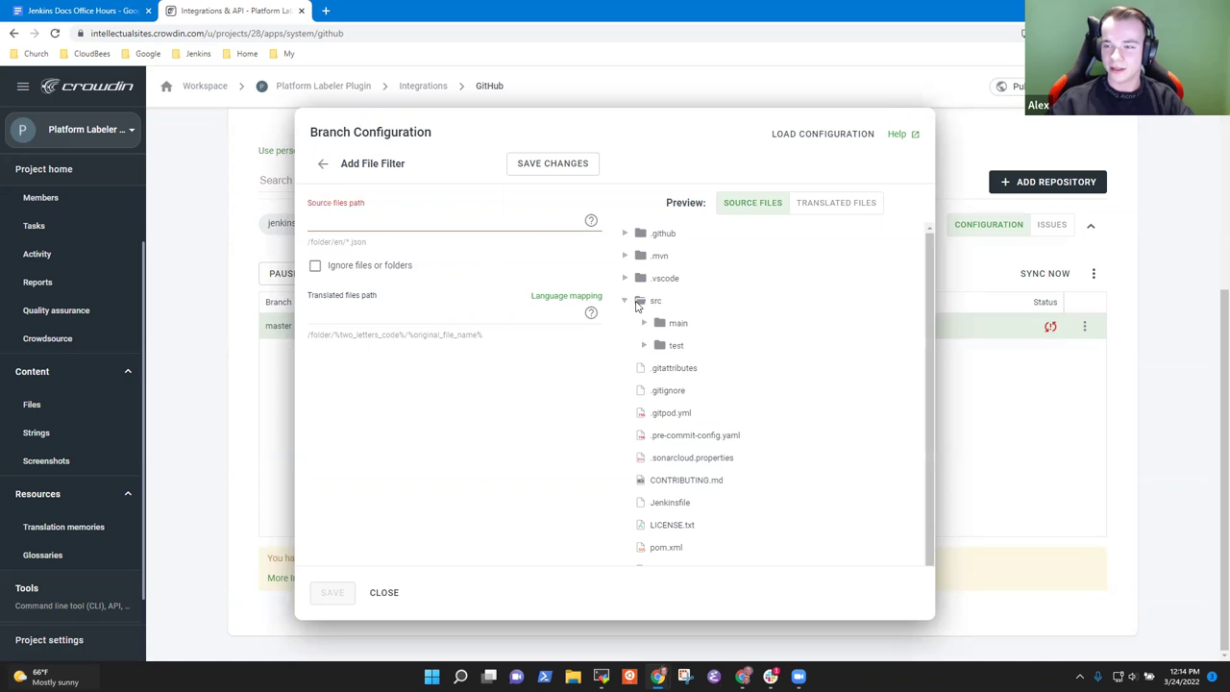
left_click(645, 325)
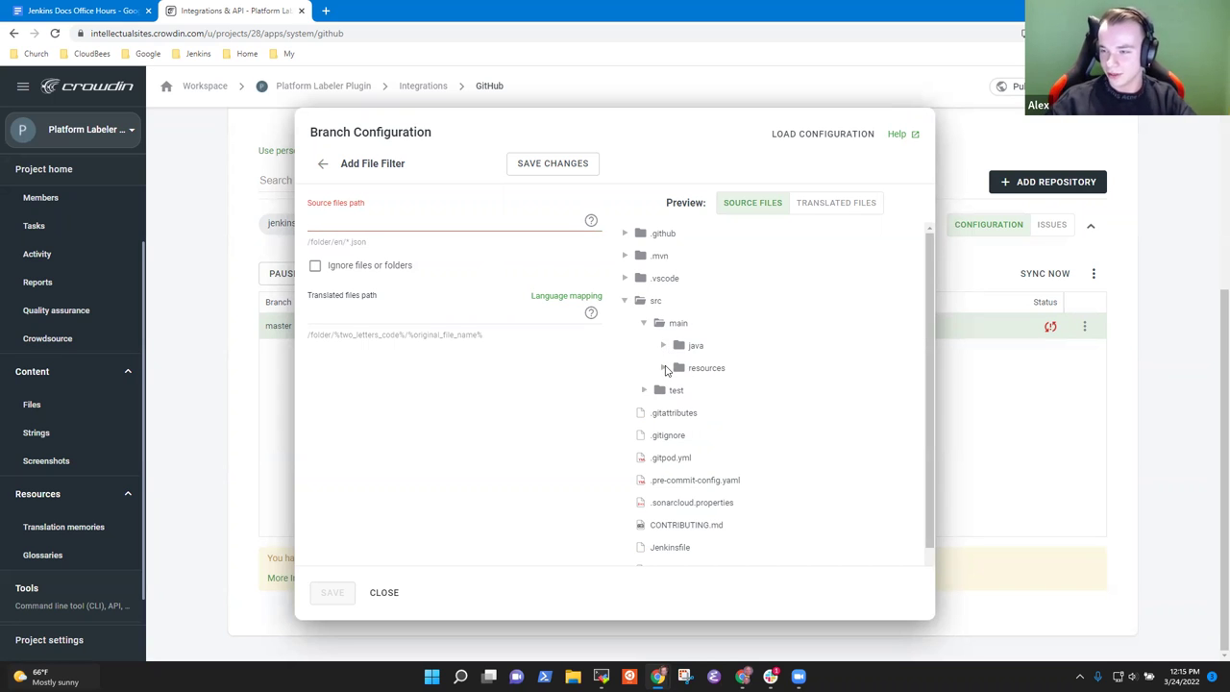
left_click(665, 369)
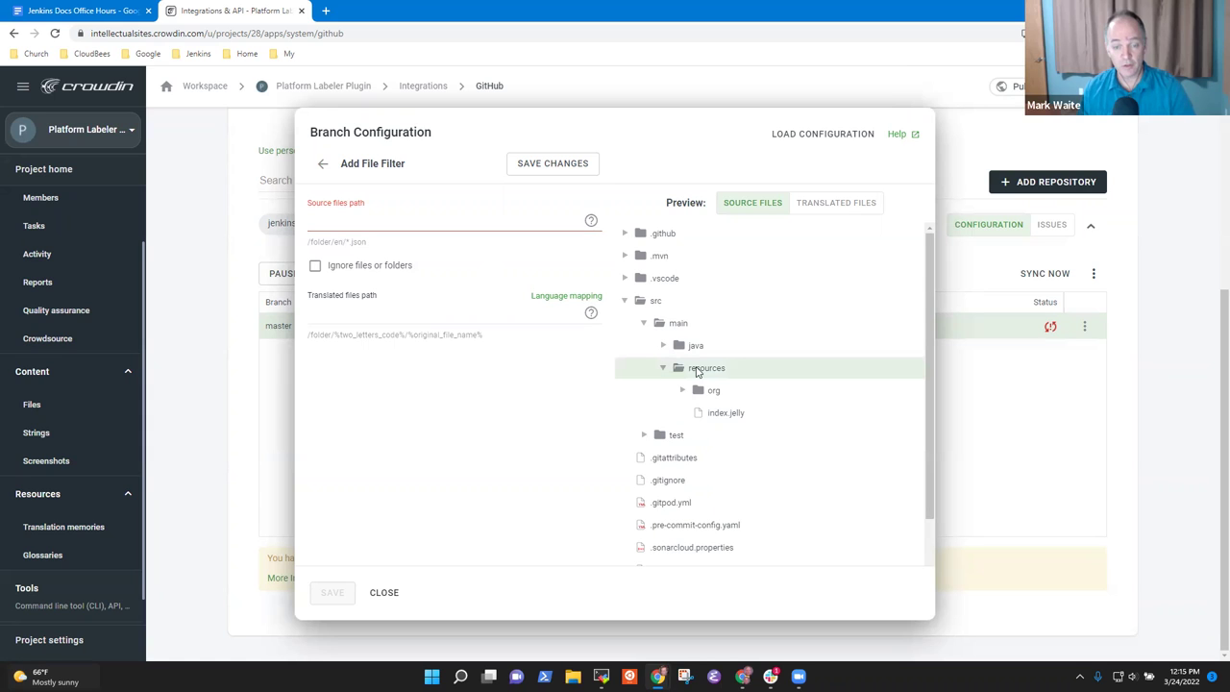
Step: Enter src/main/resources/**/ as the source files path
left_click(355, 226)
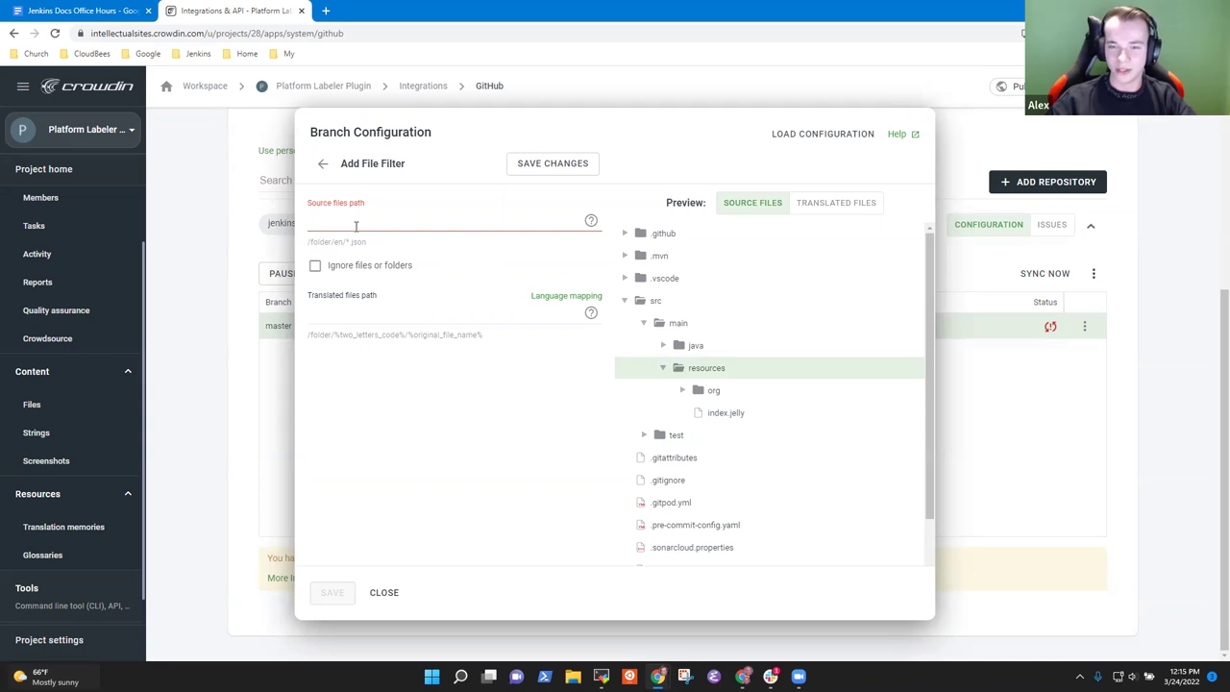
type("/src/")
key("BackSpace")
key("BackSpace")
key("BackSpace")
key("BackSpace")
key("BackSpace")
type("src/")
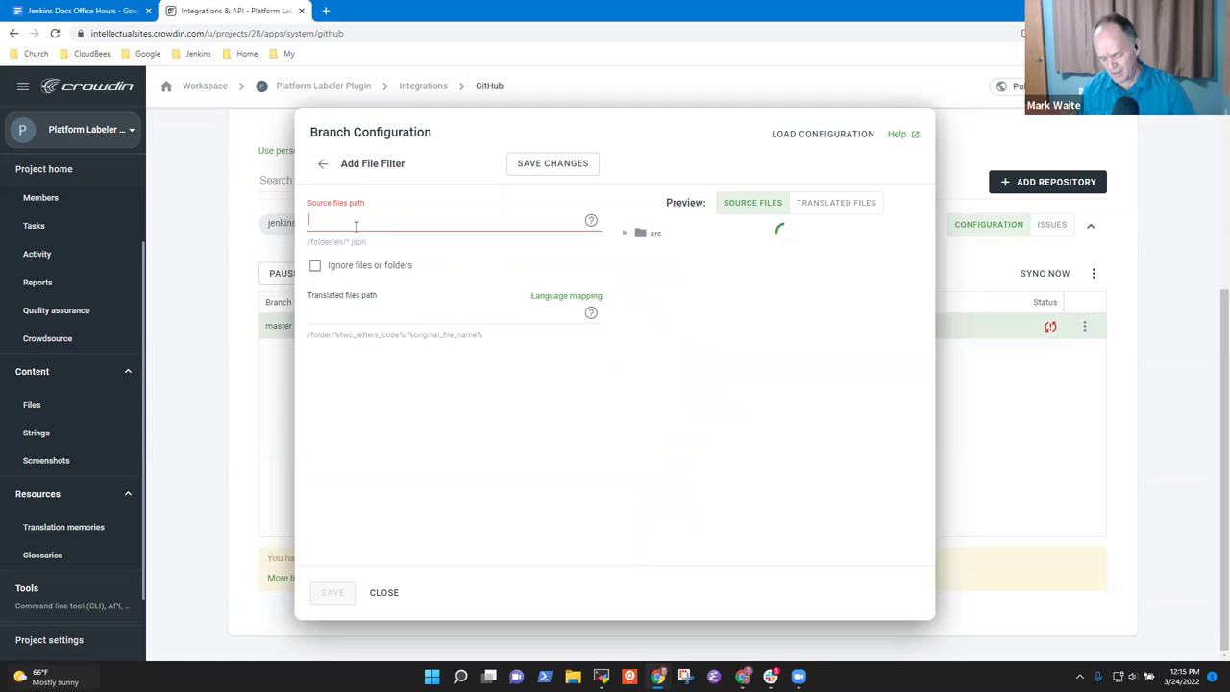
type("main")
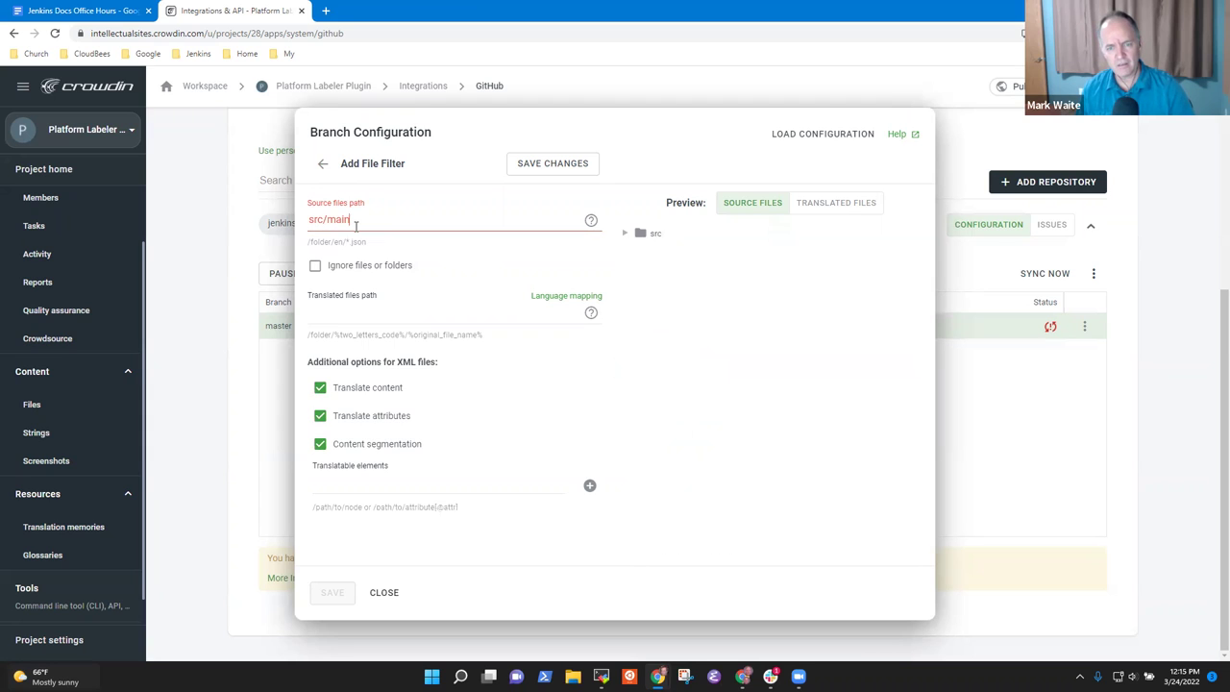
type("/resources/**")
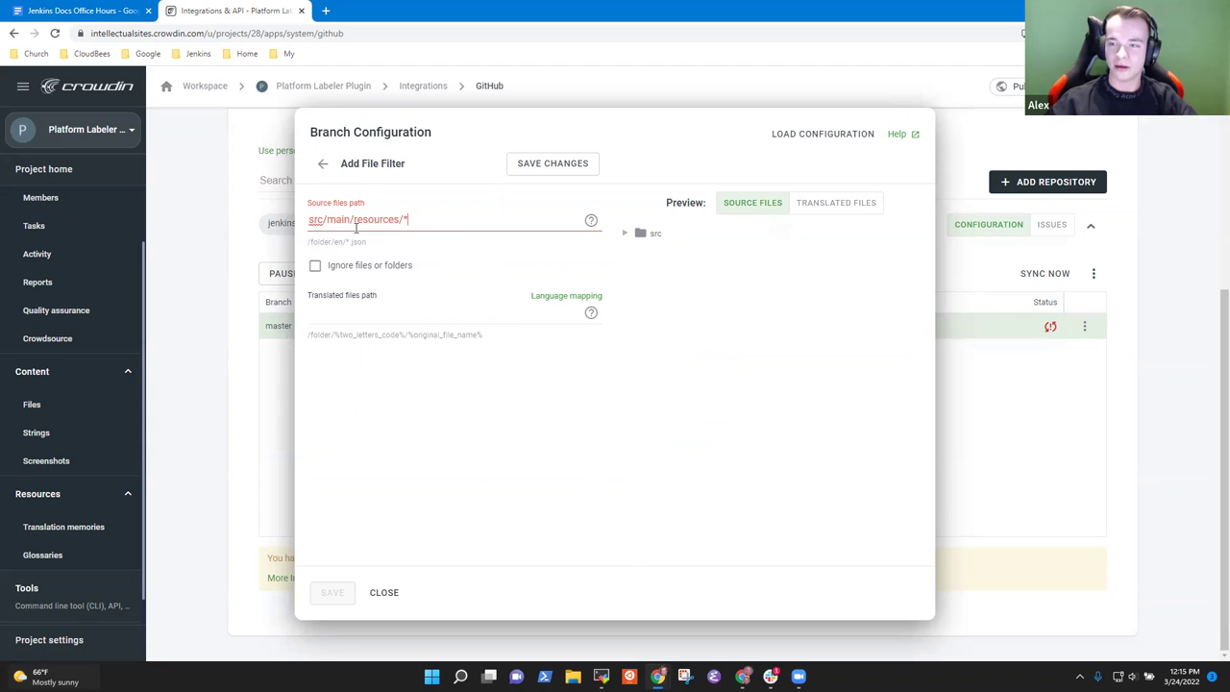
left_click(594, 227)
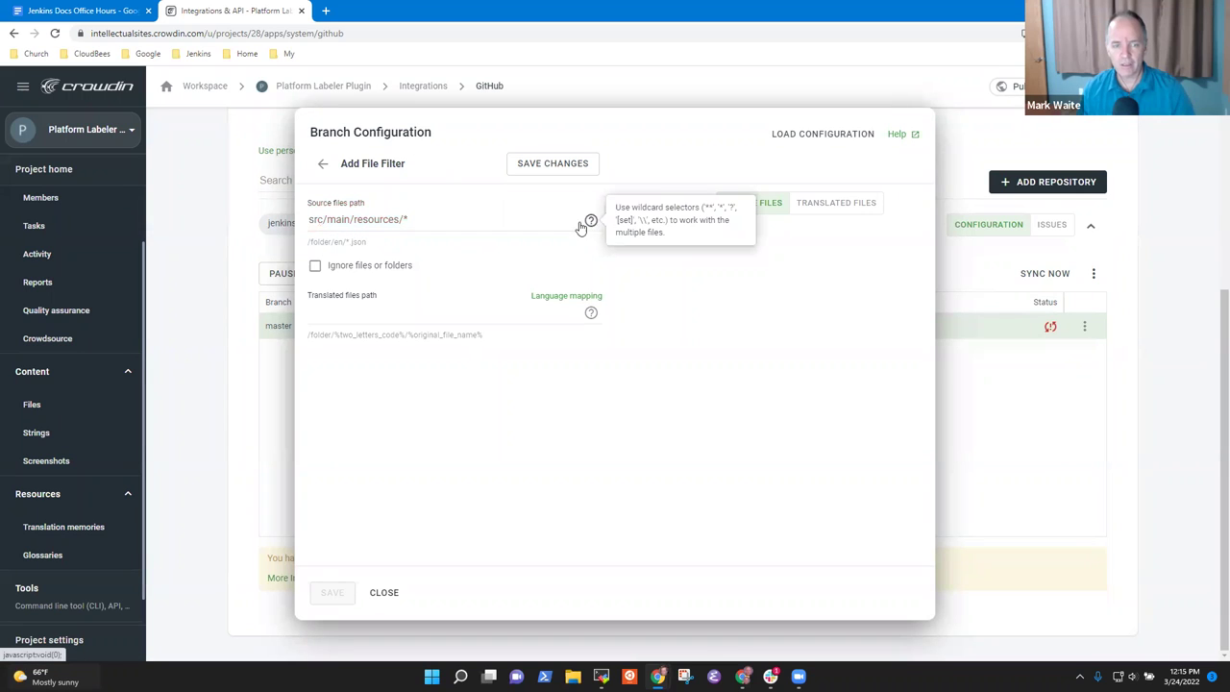
left_click(421, 219)
type("/*")
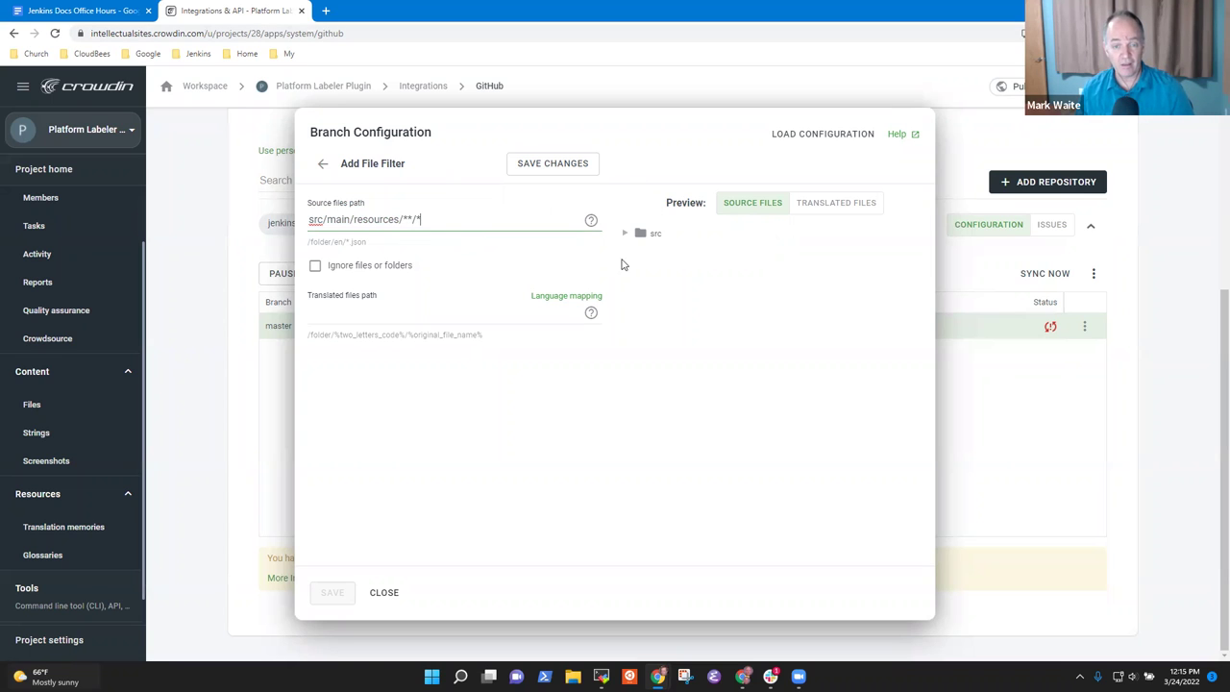
Step: Browse the filtered preview folders, then append .html so the path reads src/main/resources/**/*.html
left_click(626, 234)
left_click(644, 256)
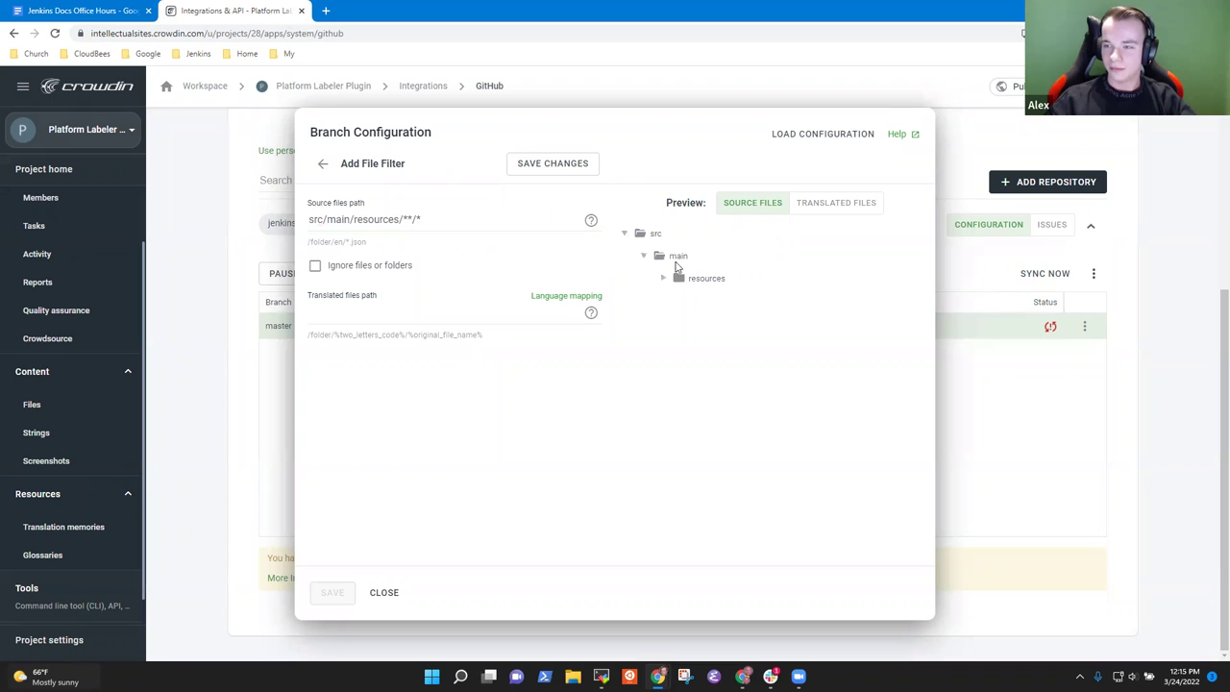
left_click(663, 279)
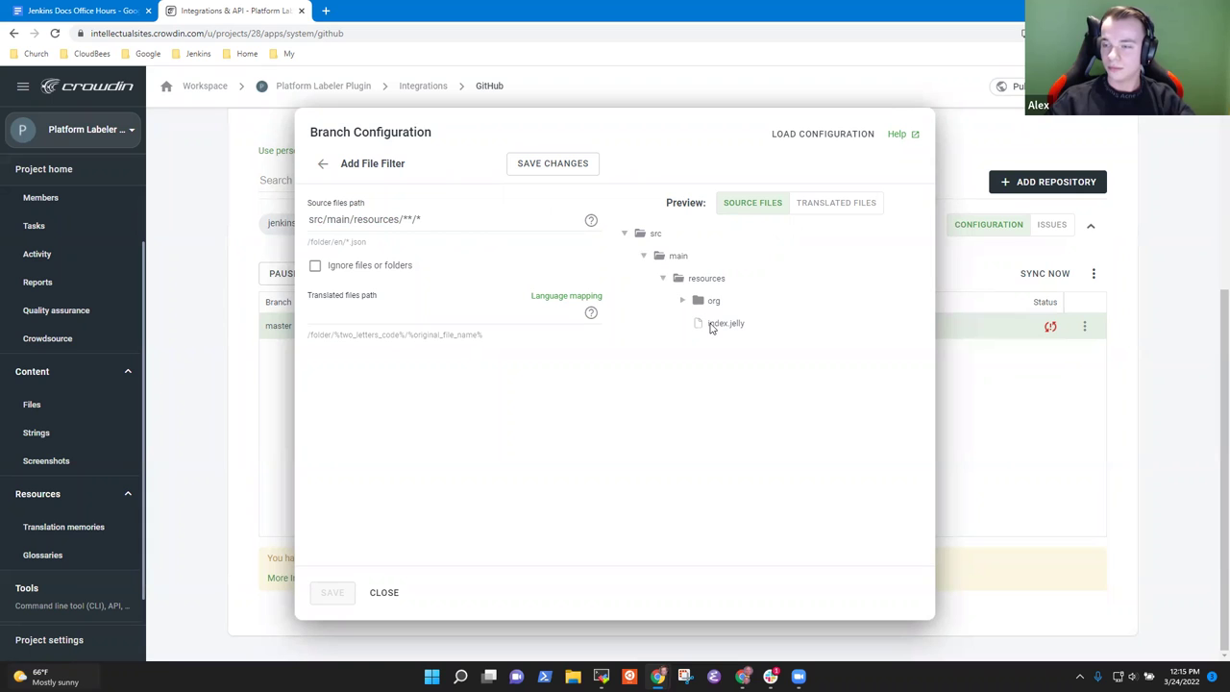
left_click(682, 300)
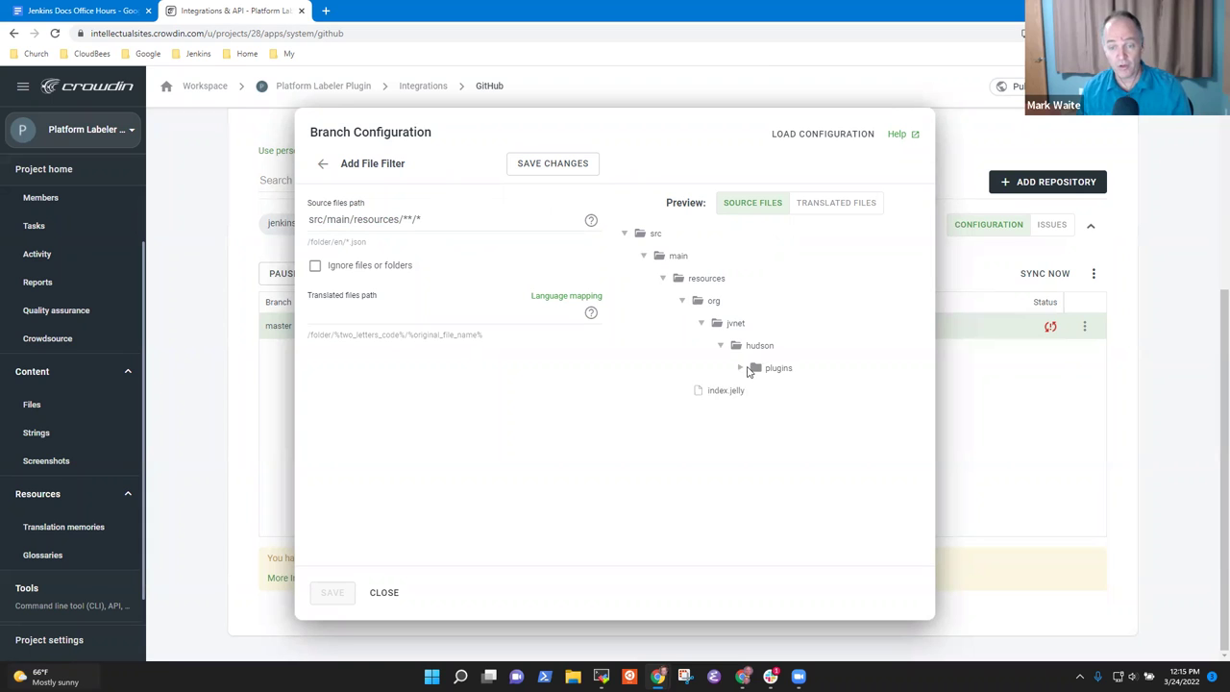
left_click(741, 369)
left_click(760, 391)
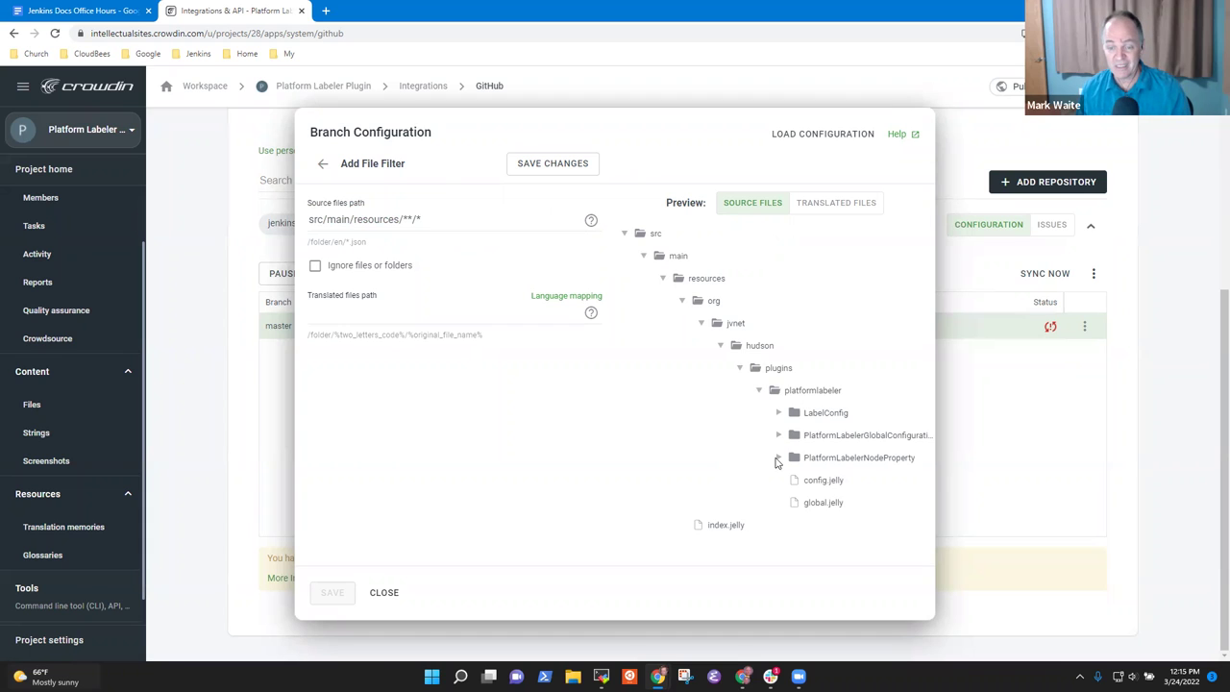
left_click(778, 458)
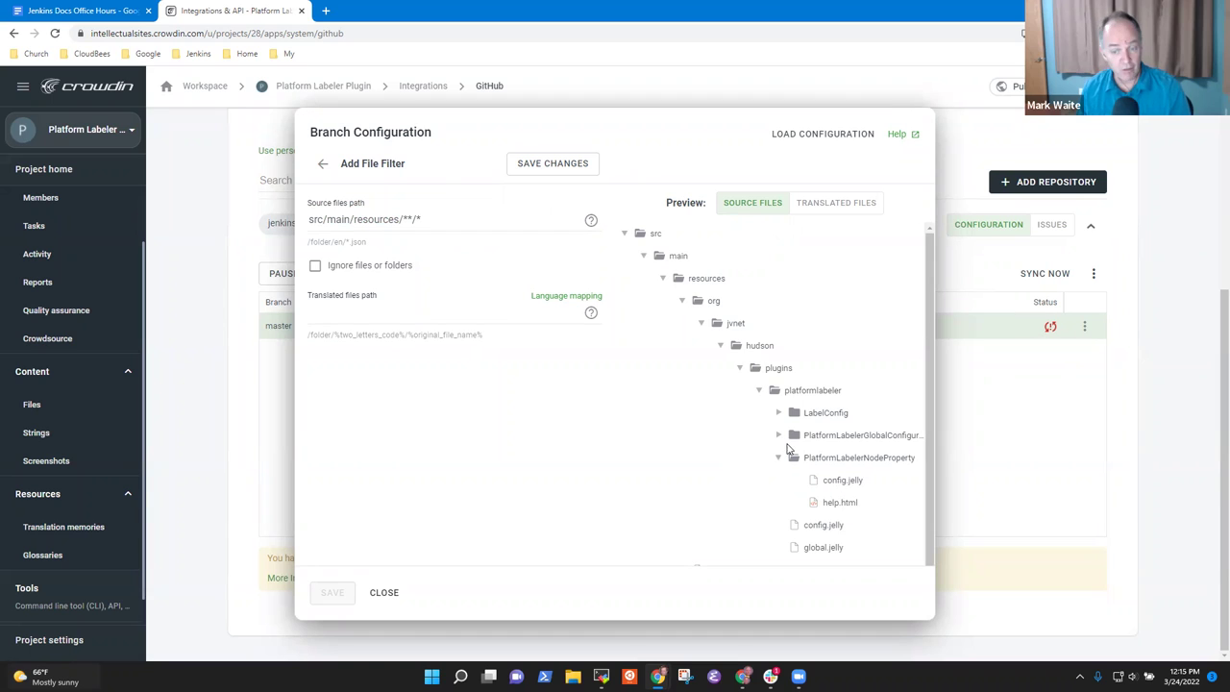
left_click(779, 436)
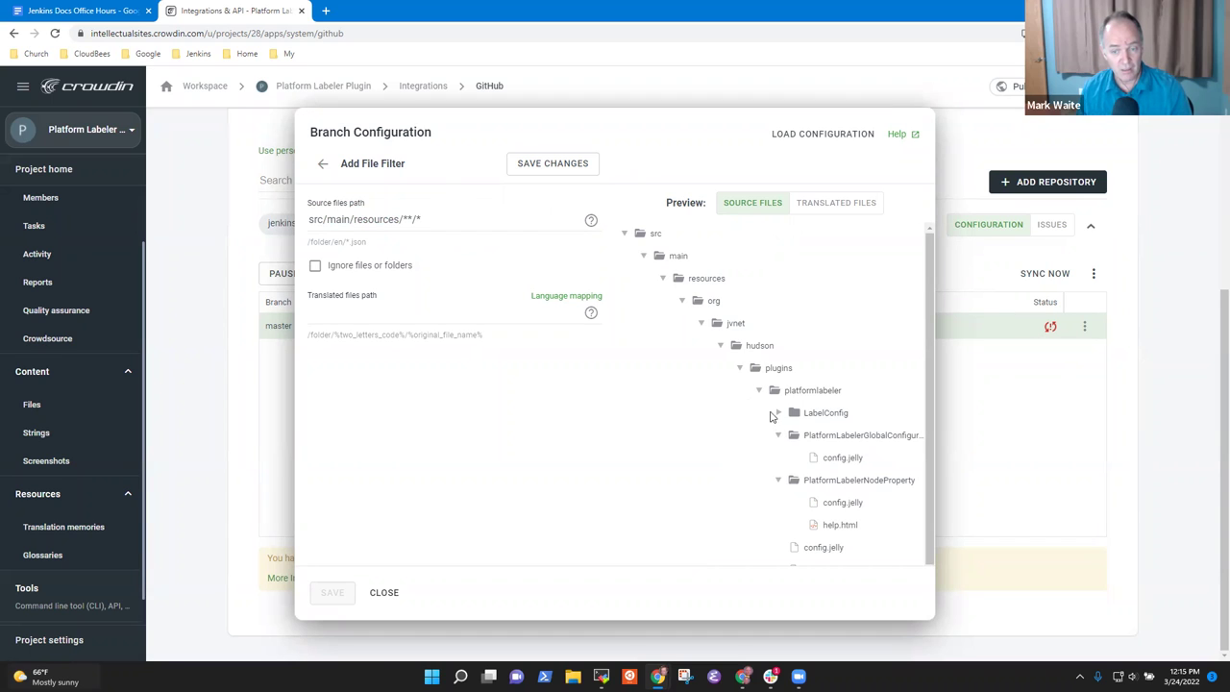
left_click(780, 414)
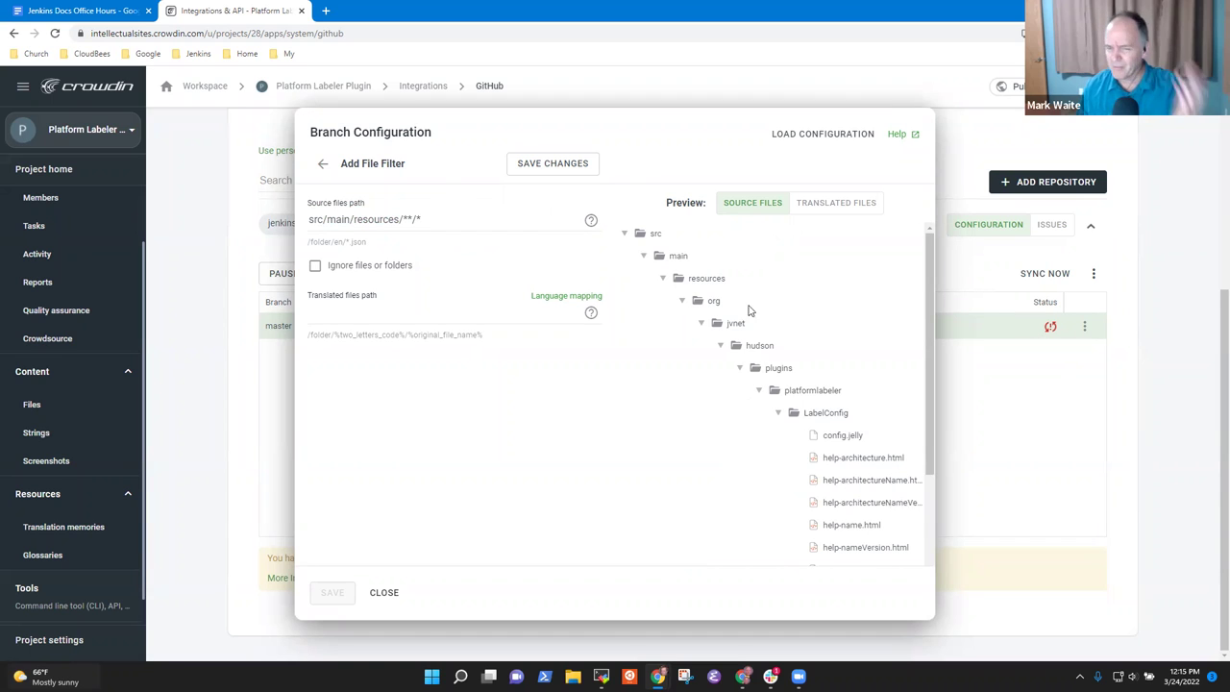
left_click(759, 390)
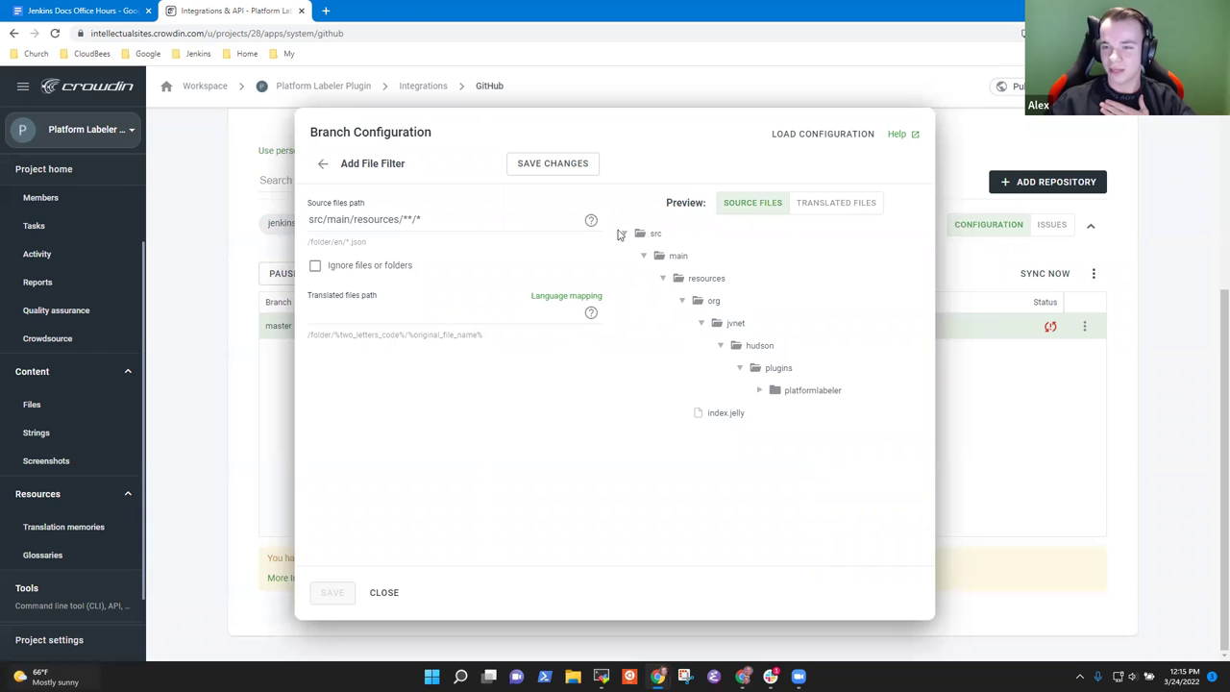
left_click(760, 391)
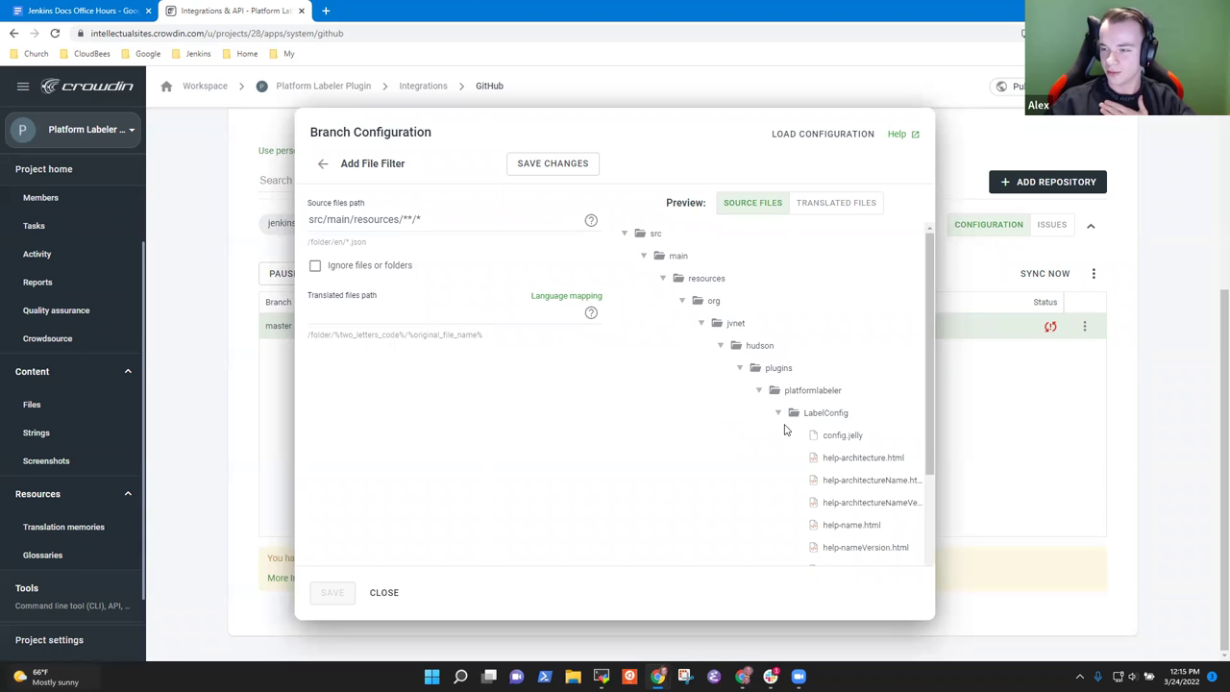
left_click(780, 414)
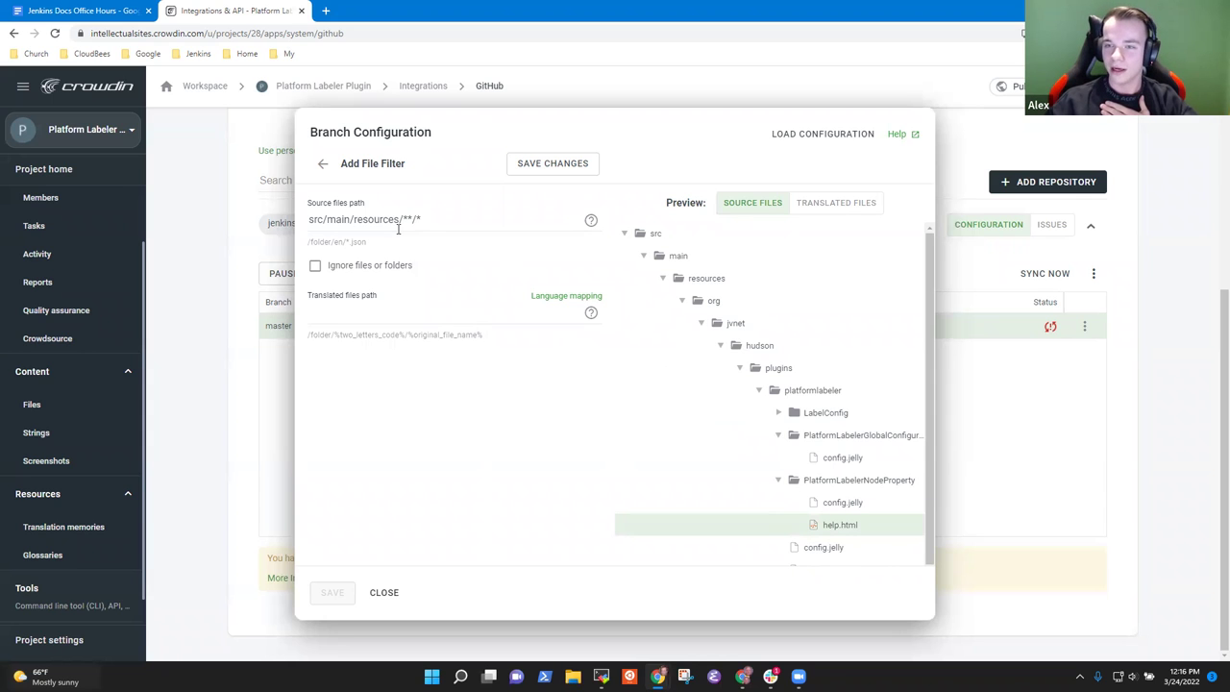
left_click(476, 220)
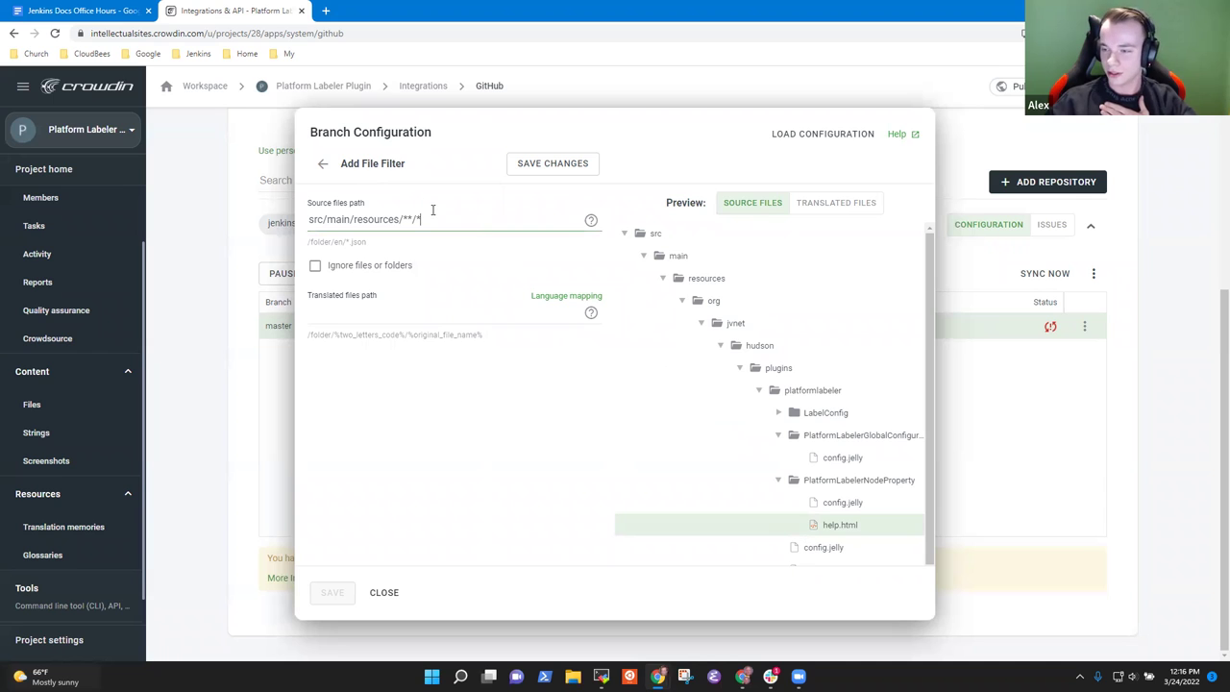
type(".html")
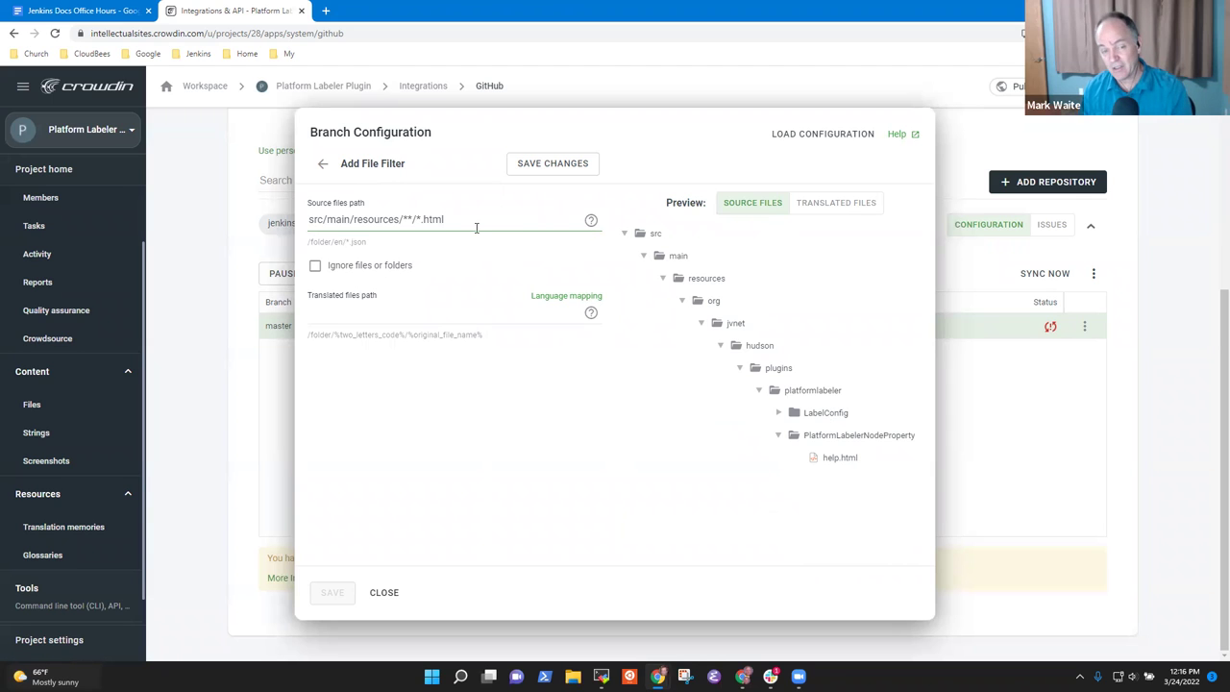
key("ctrl+a")
key("BackSpace")
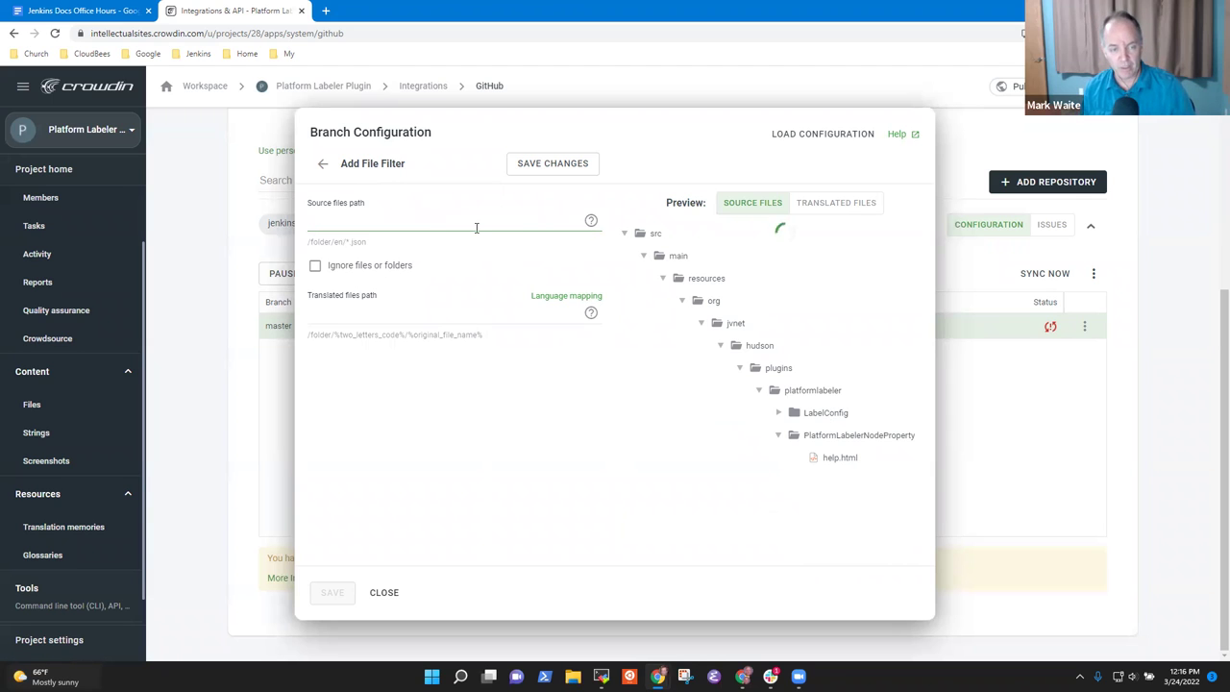
key("ctrl+z")
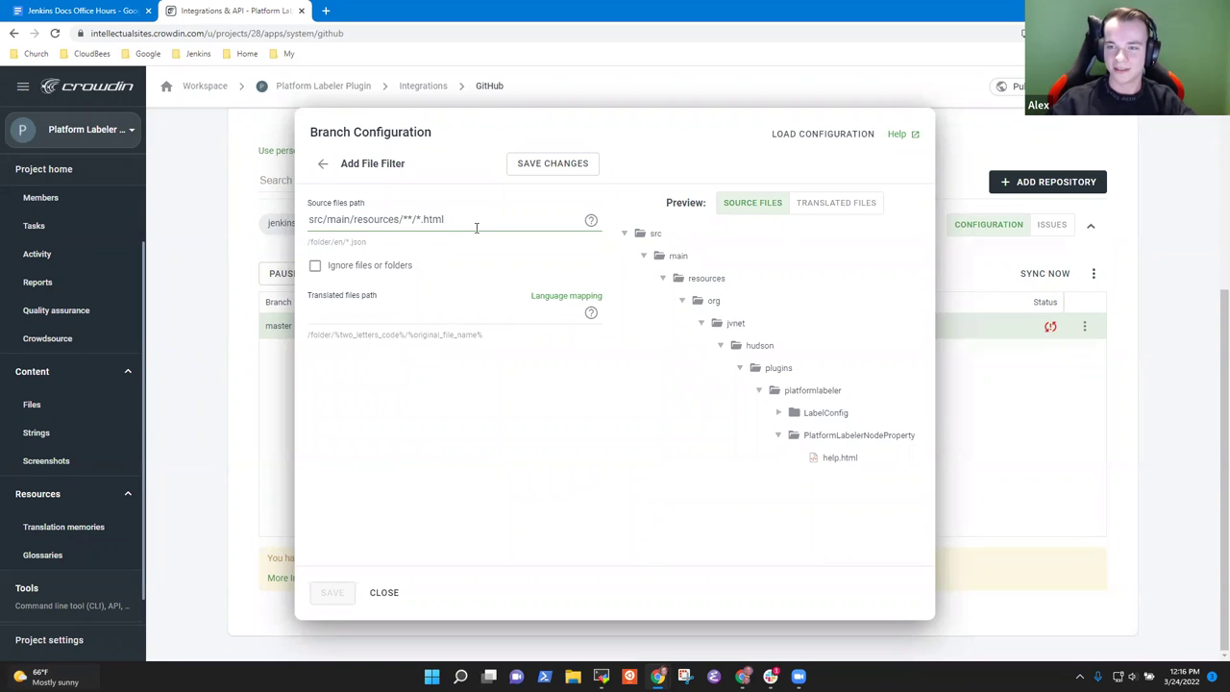
key("ctrl+a")
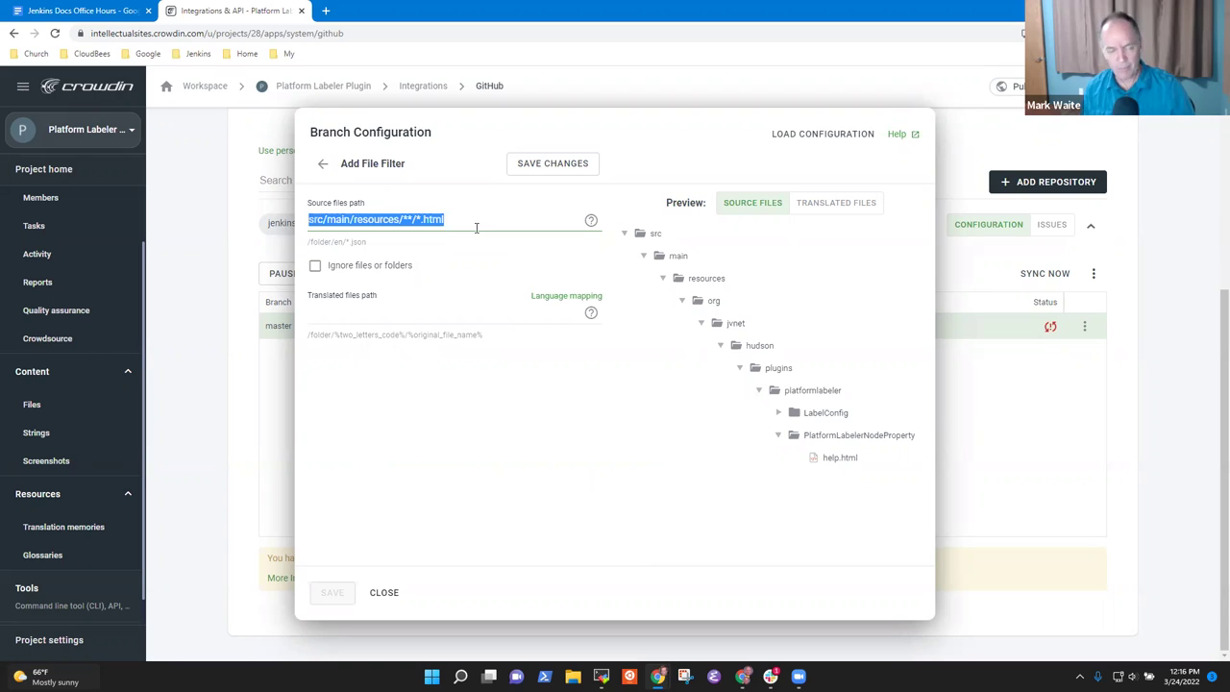
left_click(476, 227)
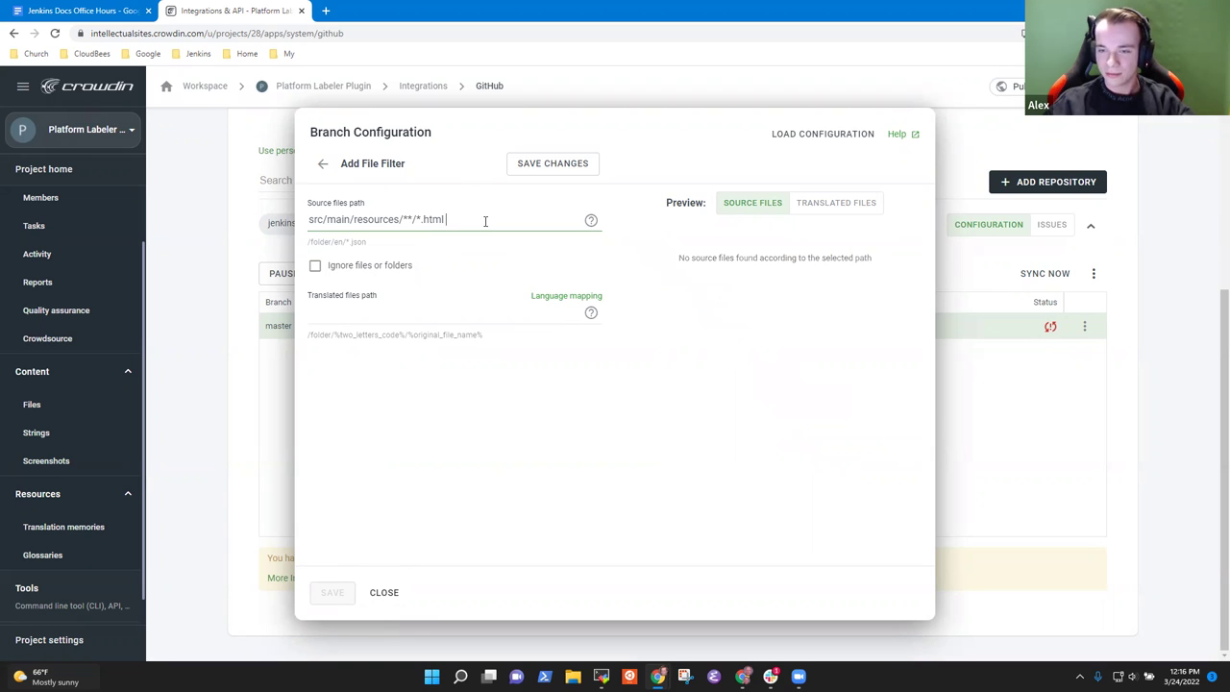
key("BackSpace")
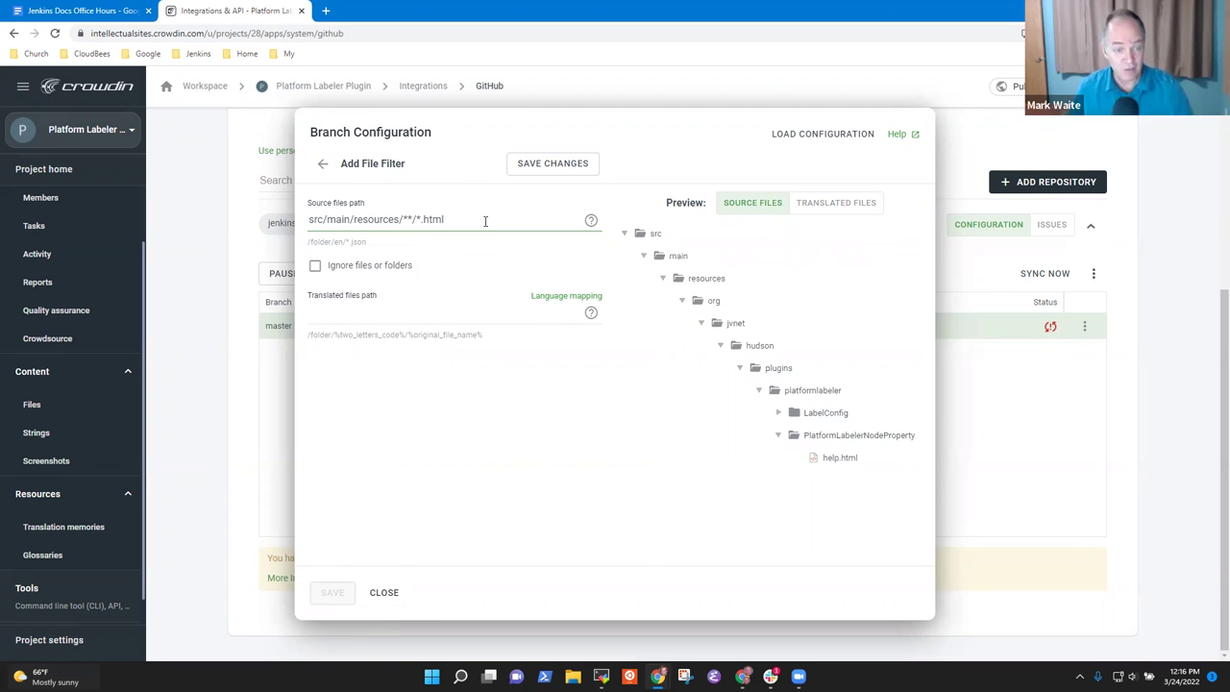
Step: Paste the source path into Translated files path and delete the trailing *.html
left_click(383, 306)
left_click_drag(450, 220, 236, 227)
key("ctrl+c")
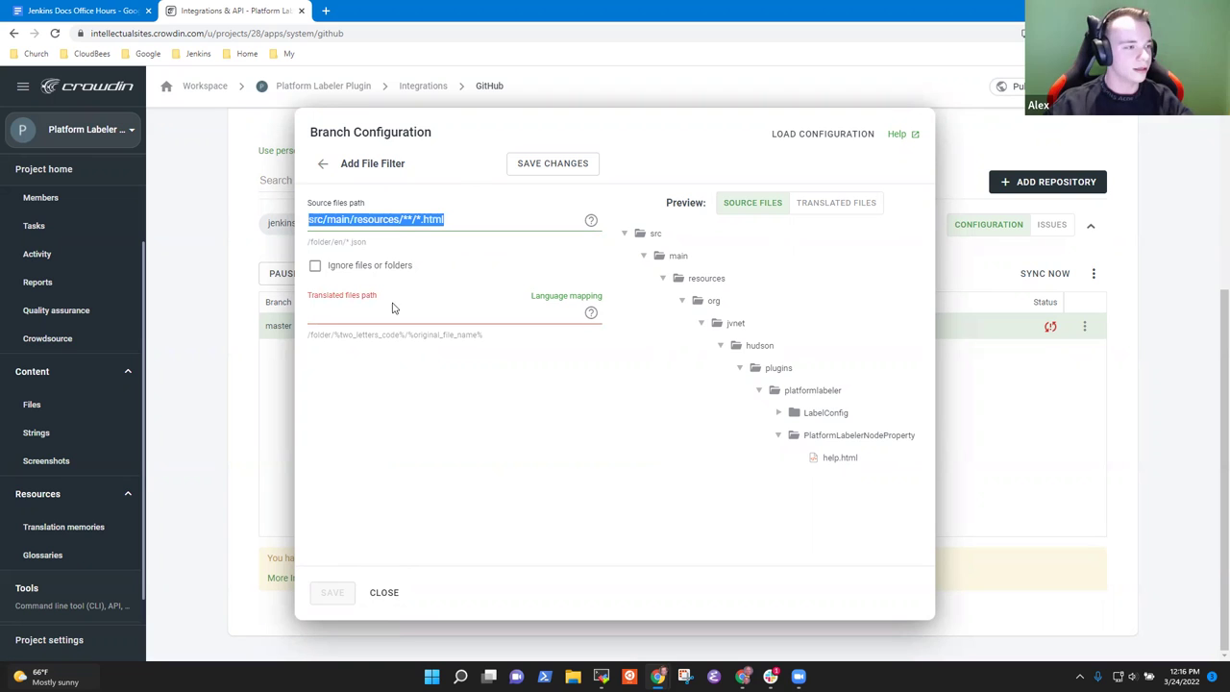
left_click(350, 314)
key("ctrl+v")
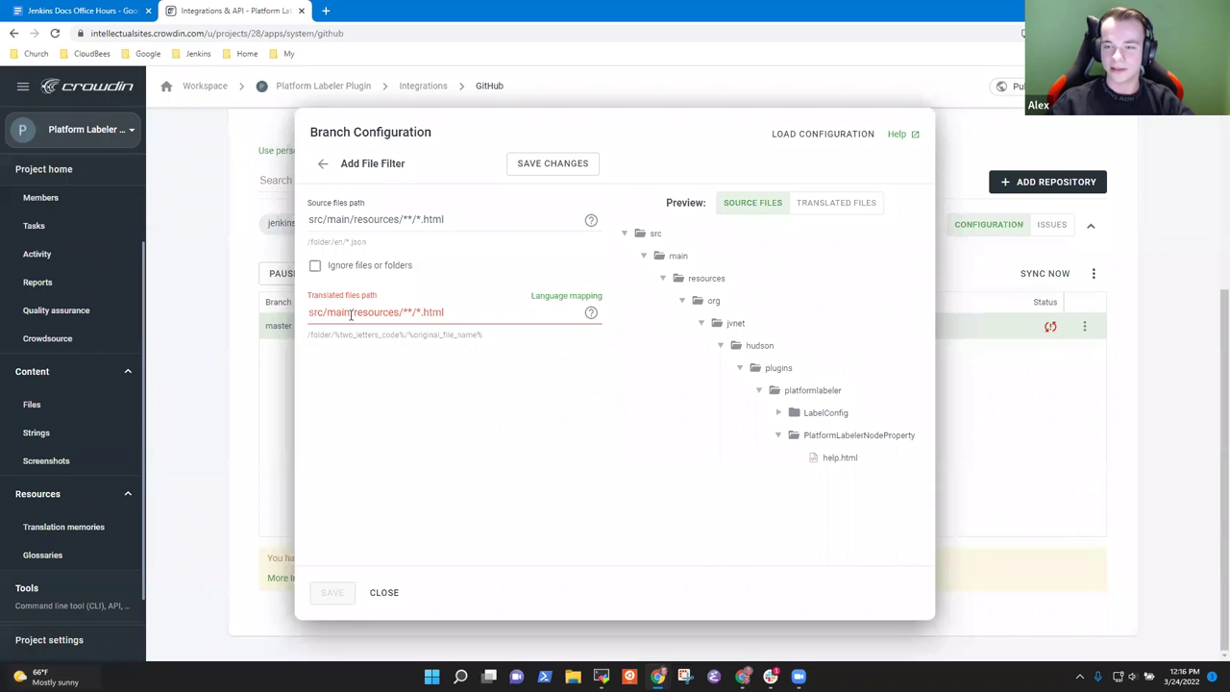
key("shift+End")
key("Delete")
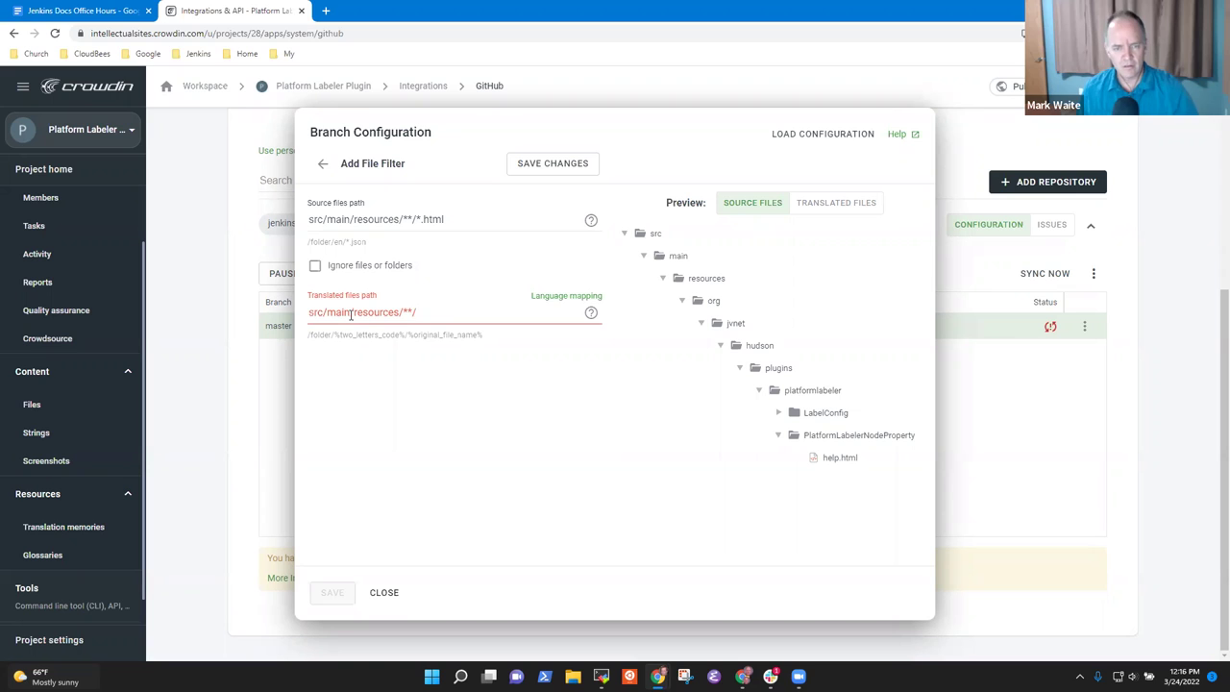
Step: Append the %original_file_name% placeholder, copied from the placeholder list, to the translated path
mouse_move(591, 315)
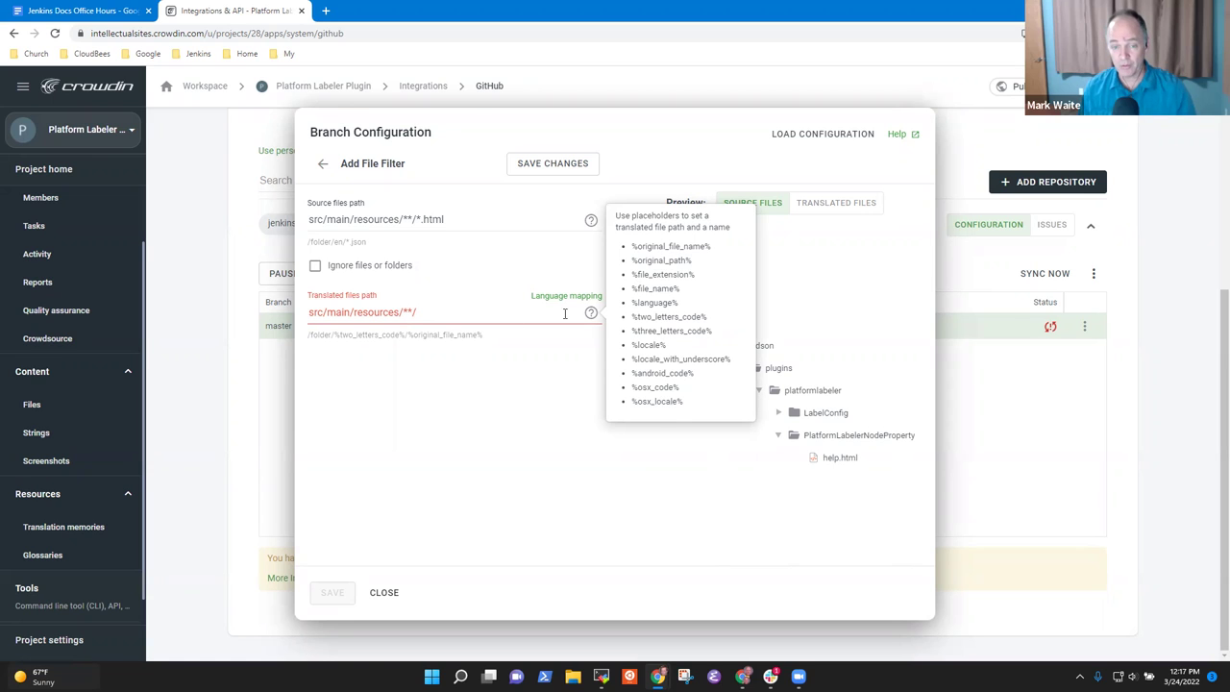
left_click_drag(716, 248, 635, 261)
key("ctrl+c")
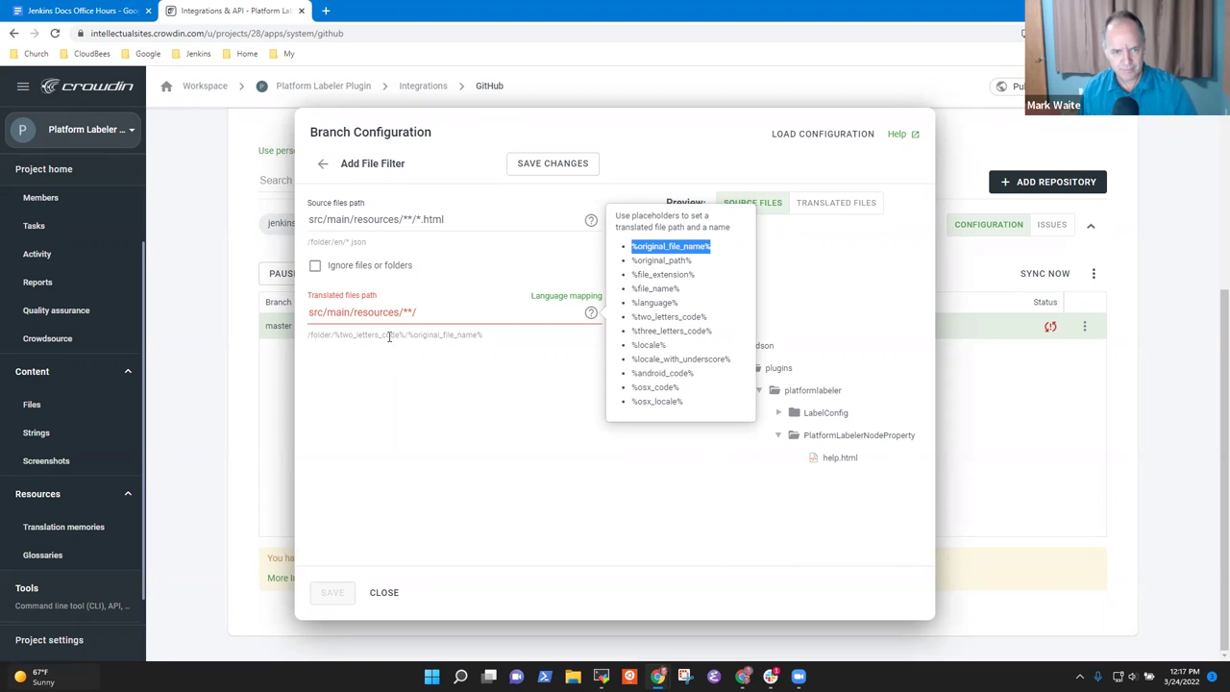
left_click(431, 314)
key("ctrl+v")
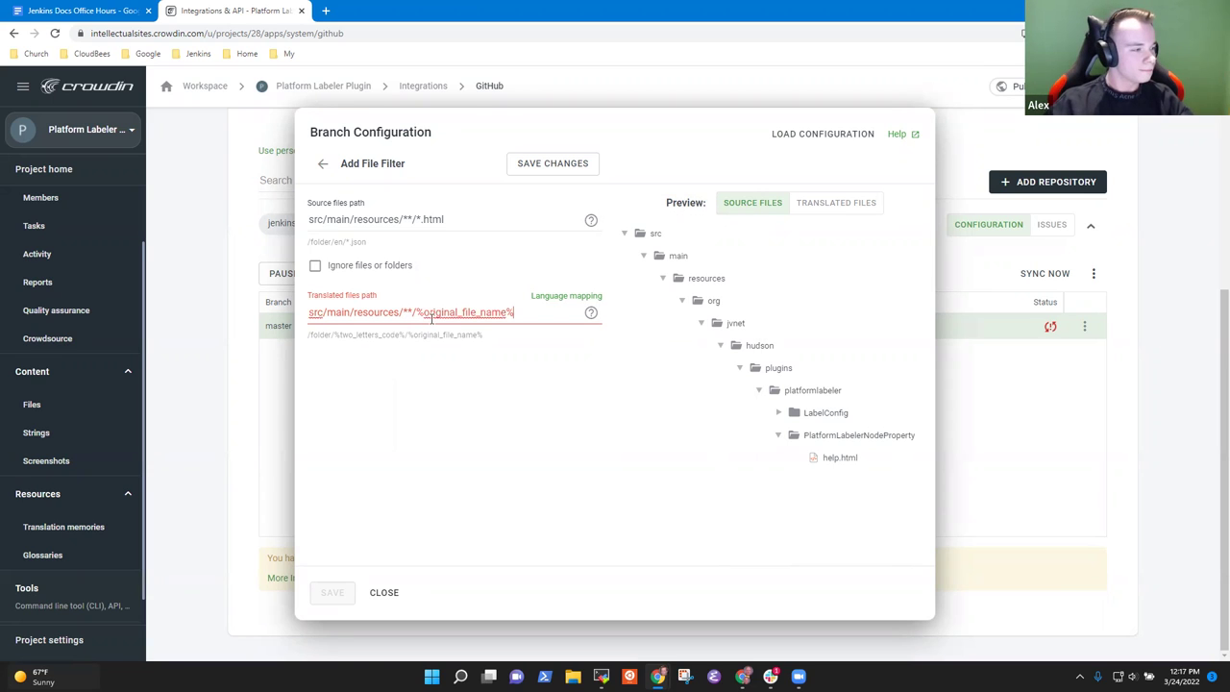
left_click(590, 315)
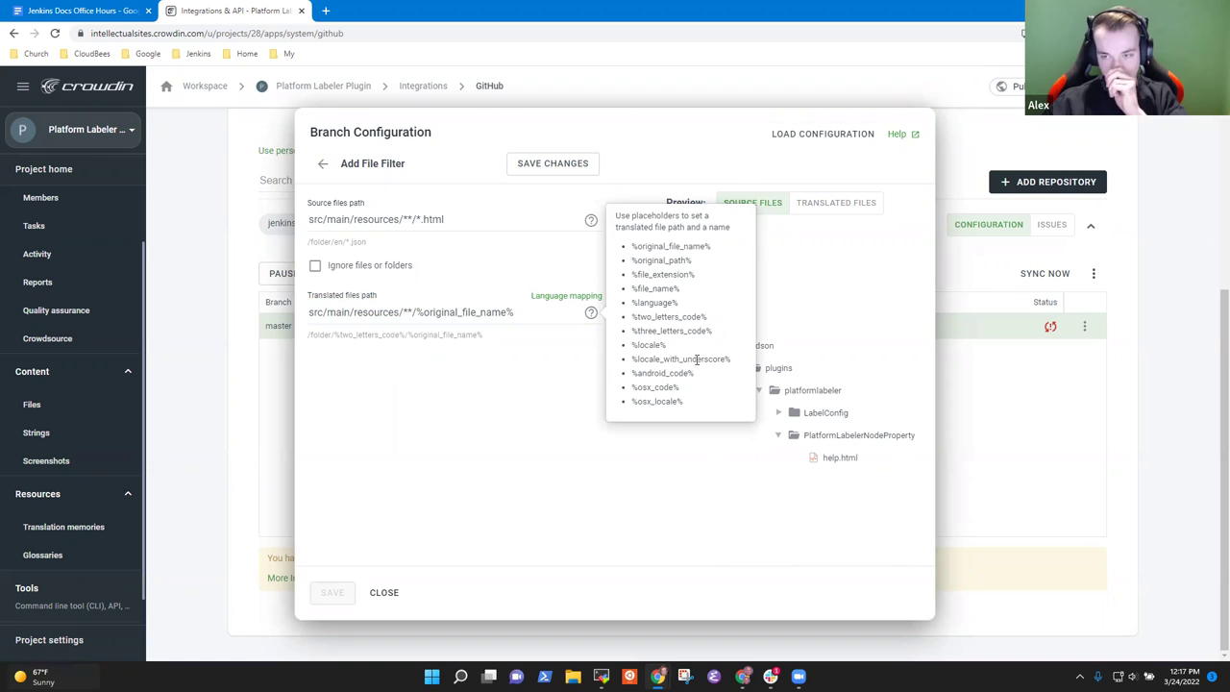
left_click_drag(708, 318, 690, 318)
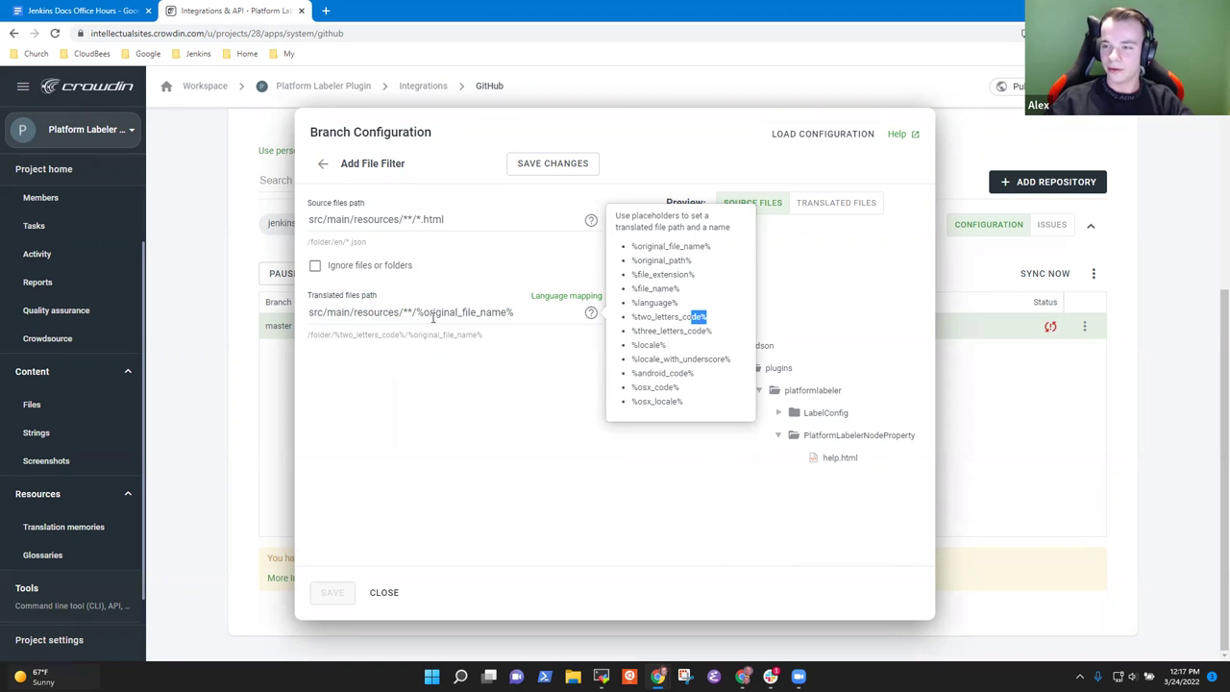
left_click(524, 312)
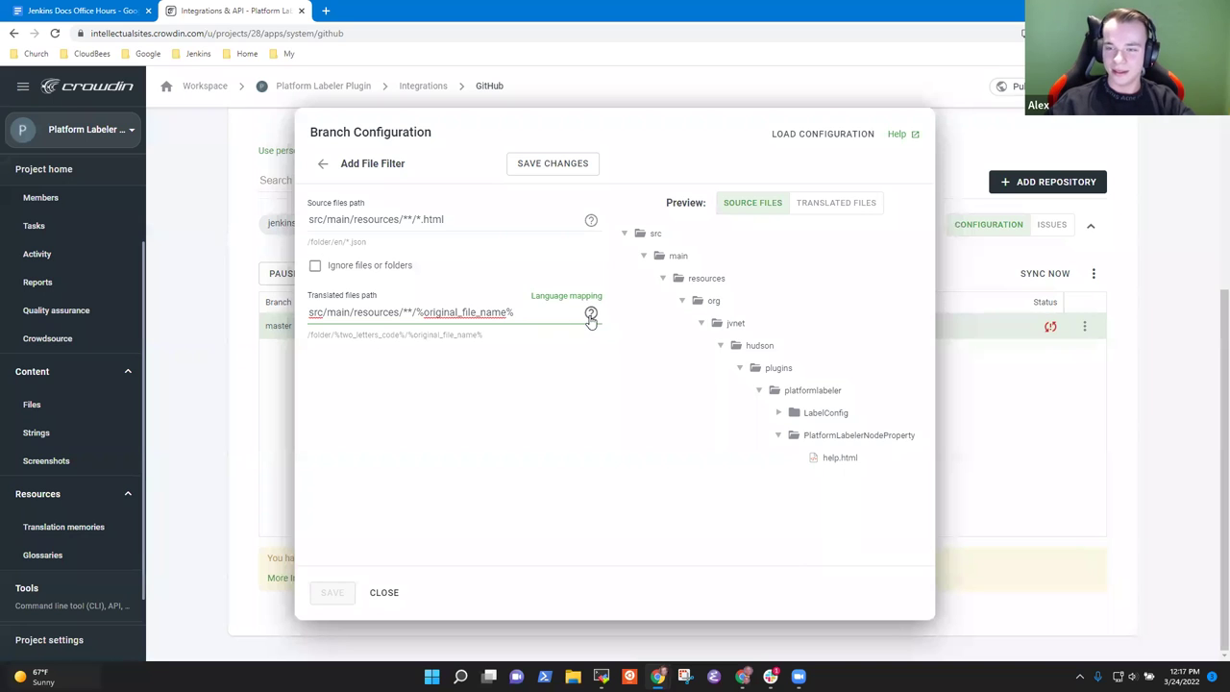
mouse_move(590, 312)
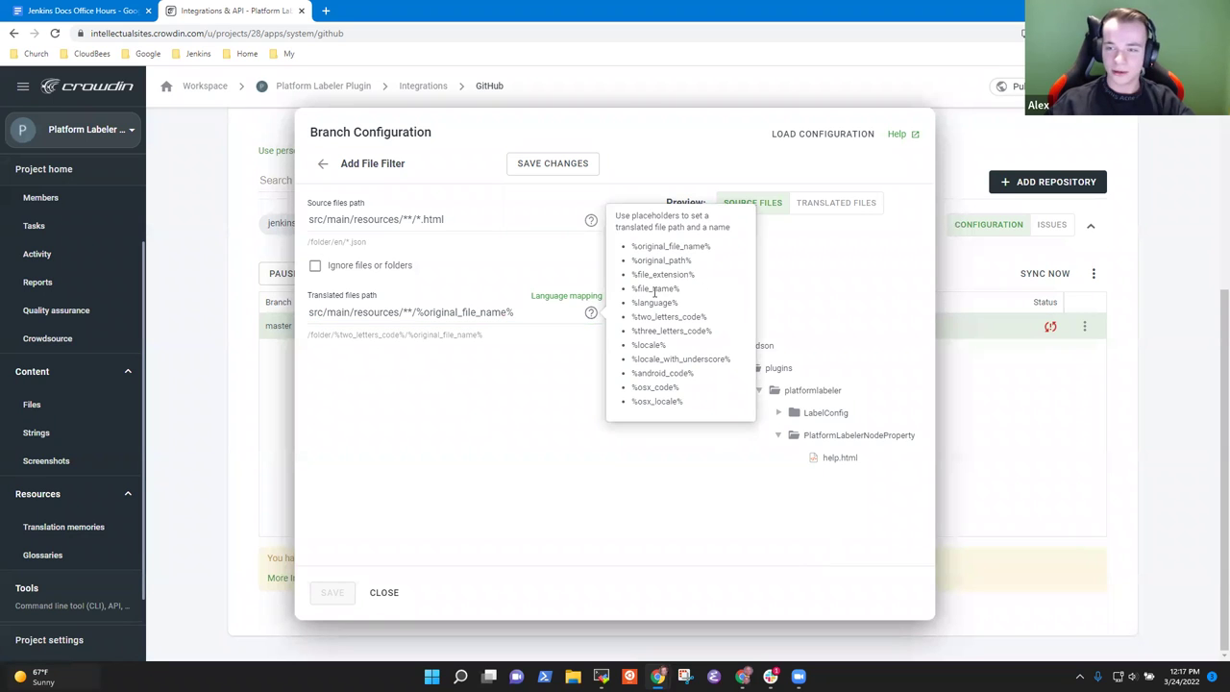
Step: Append the %two_letters_code% placeholder after the file name in the translated path
left_click(527, 312)
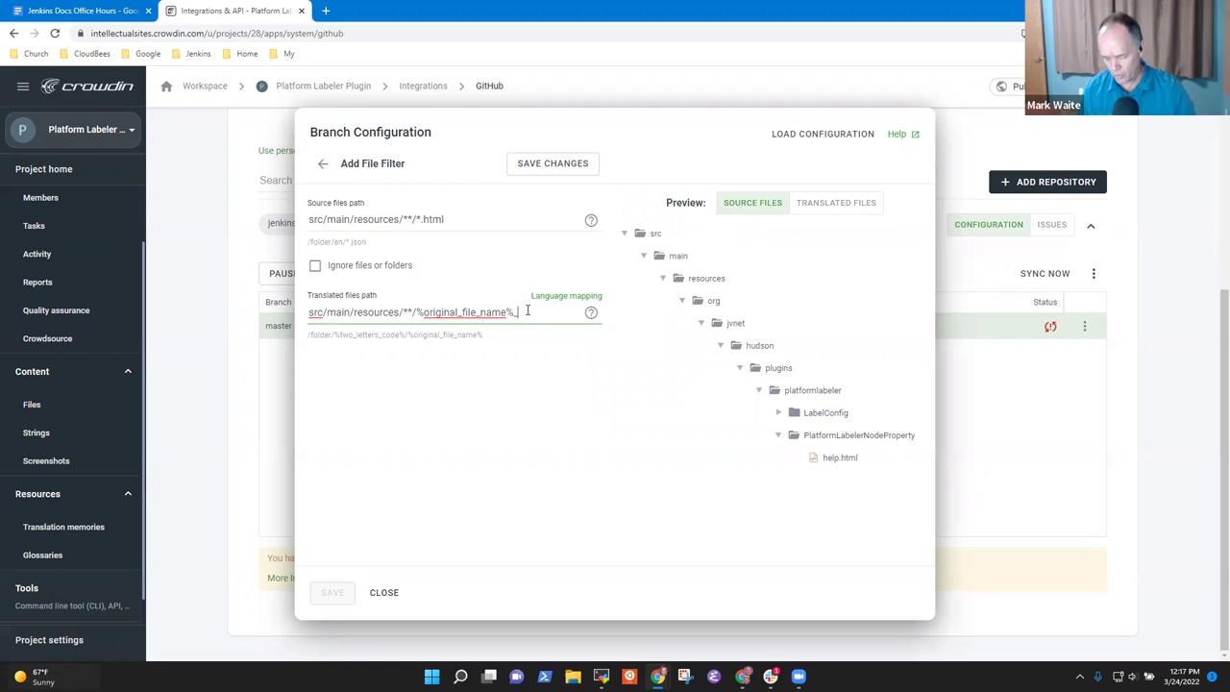
left_click(590, 312)
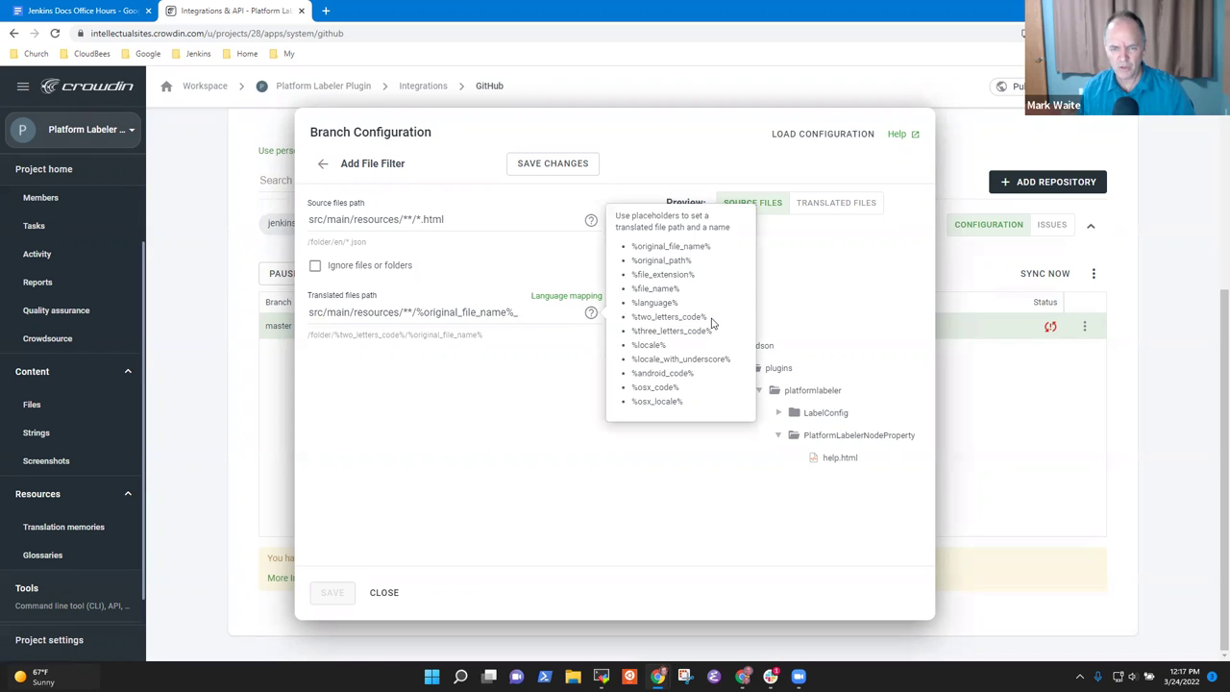
left_click_drag(708, 318, 630, 325)
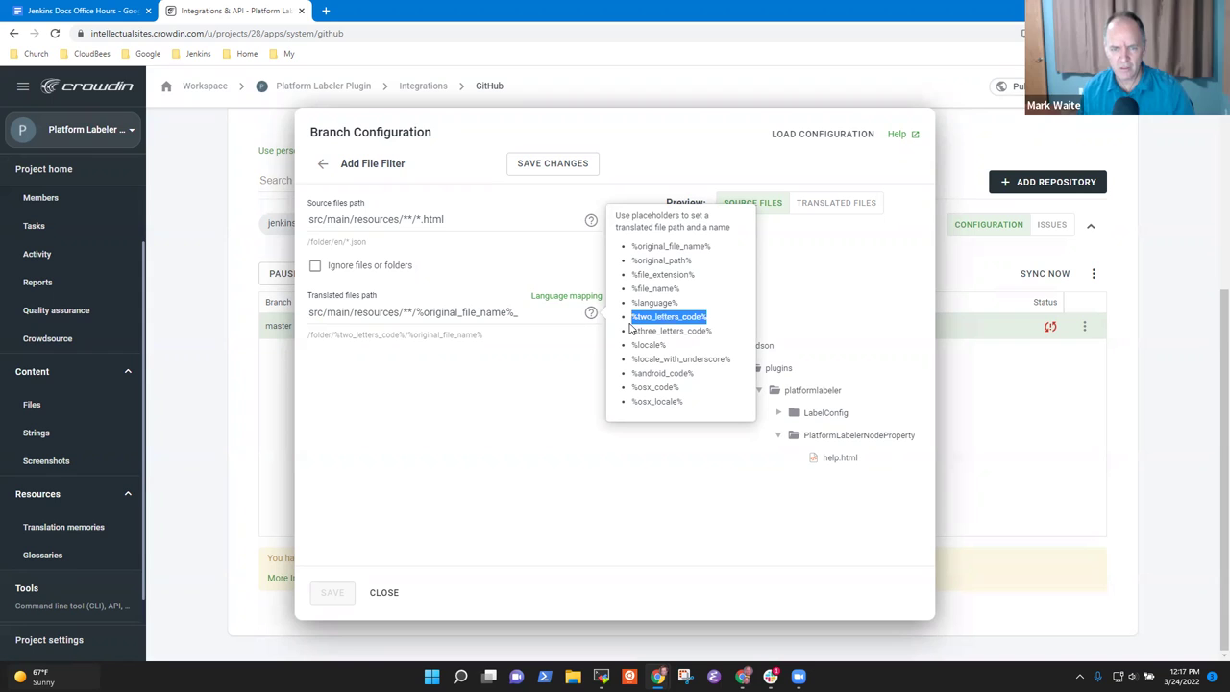
left_click(519, 313)
key("ctrl+v")
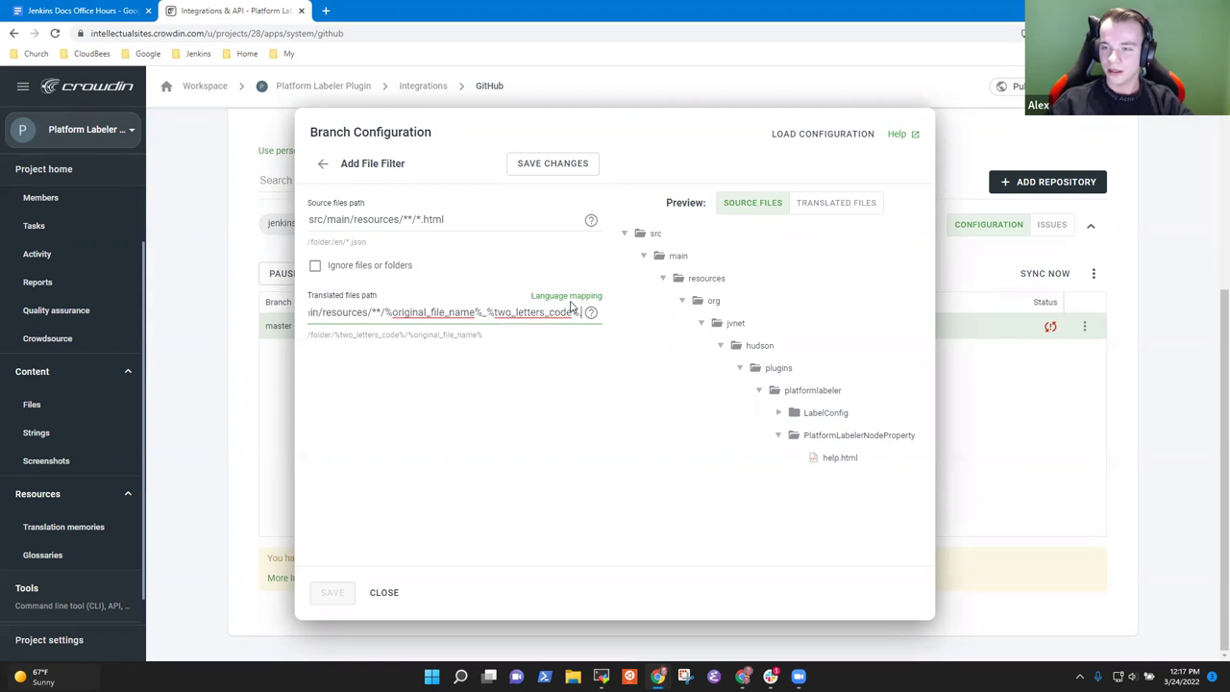
type(".html")
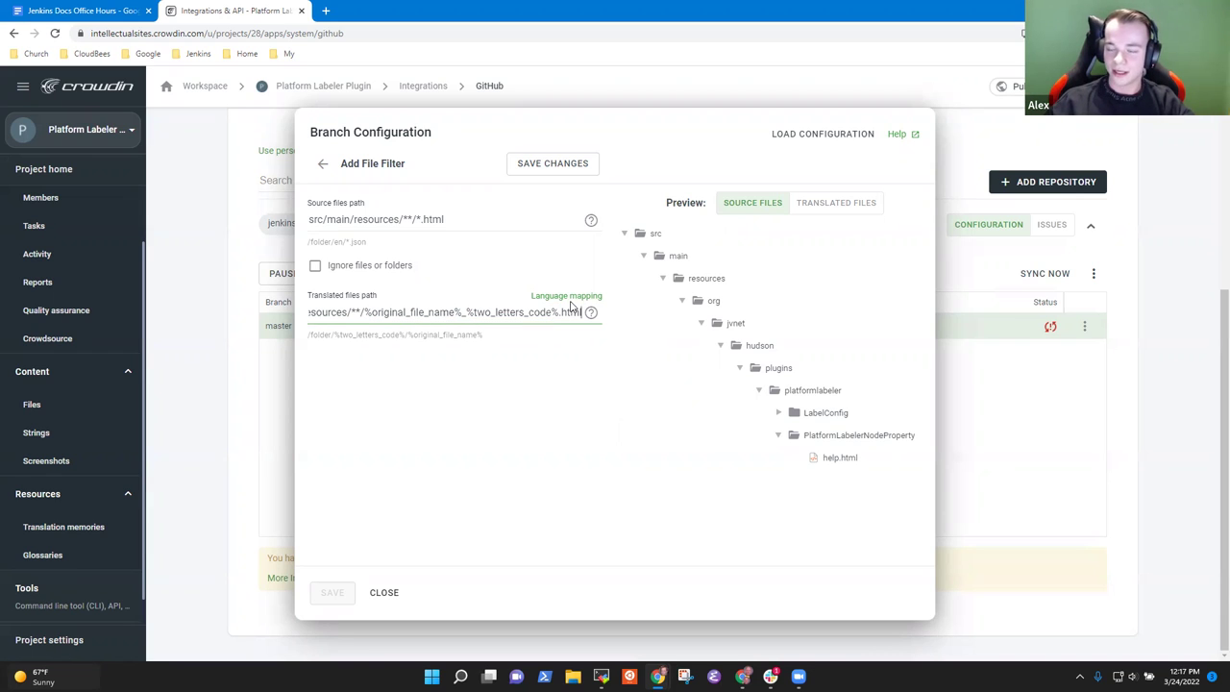
key("BackSpace")
key("BackSpace")
key("BackSpace")
key("BackSpace")
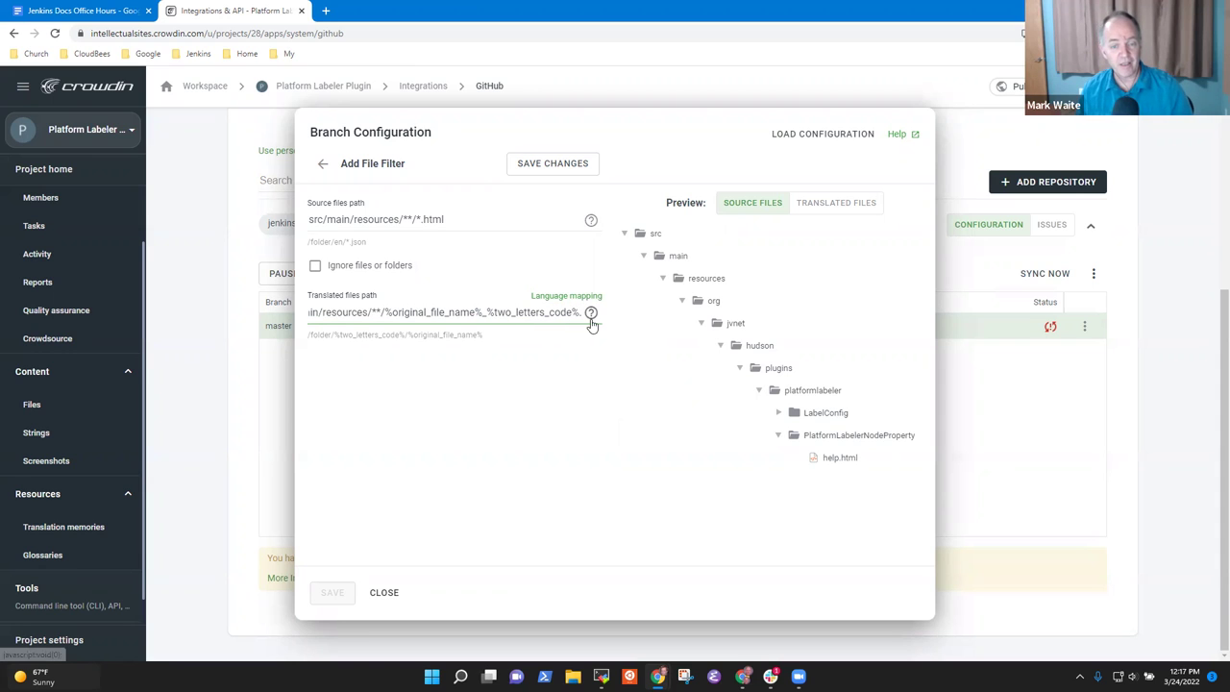
Step: Add .%file_extension% after the language code to complete the translated files path
left_click(590, 312)
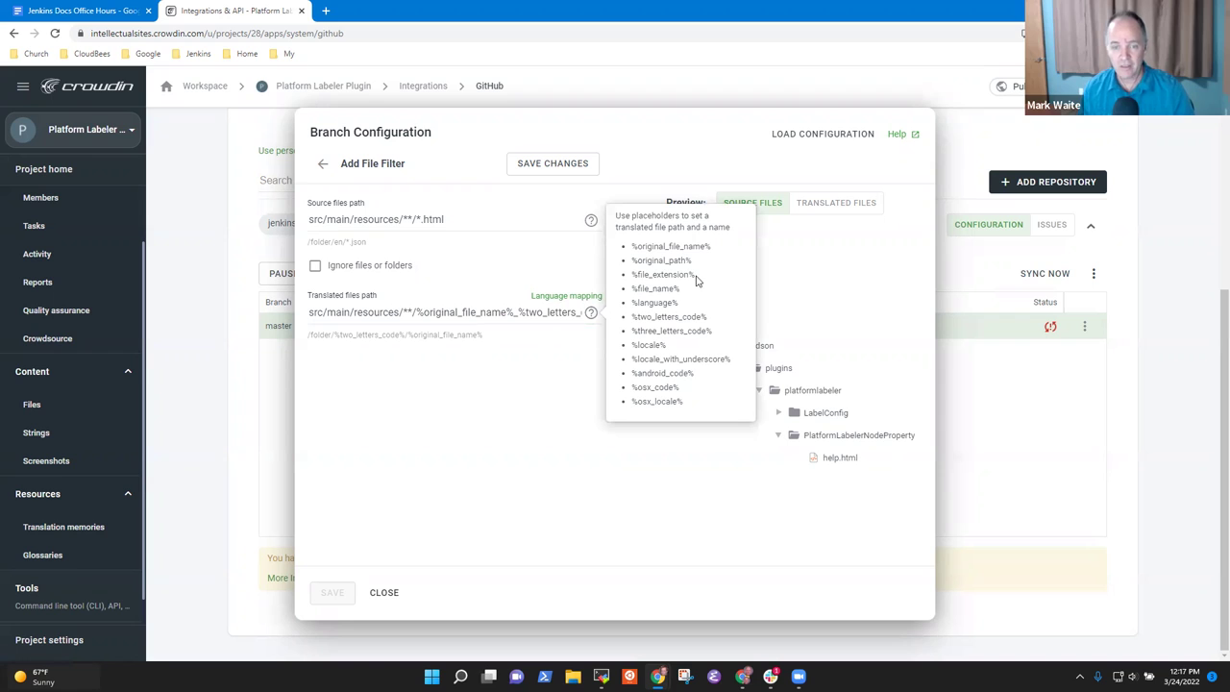
left_click_drag(696, 275, 625, 280)
key("ctrl+c")
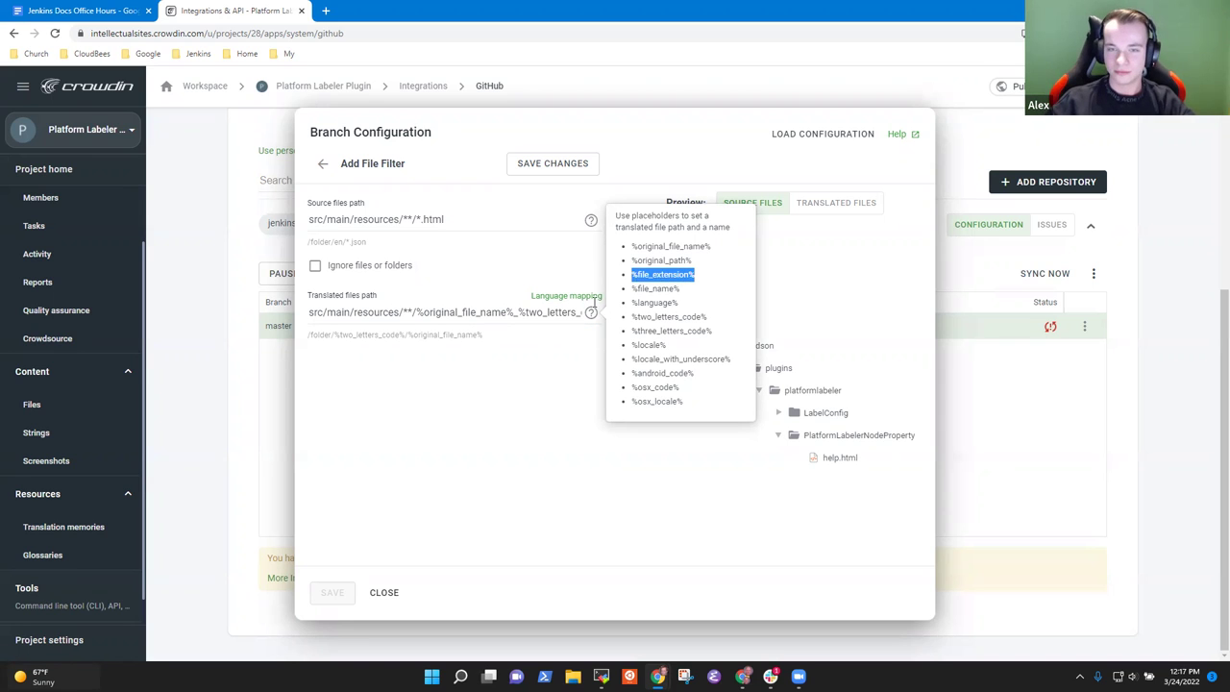
left_click(580, 312)
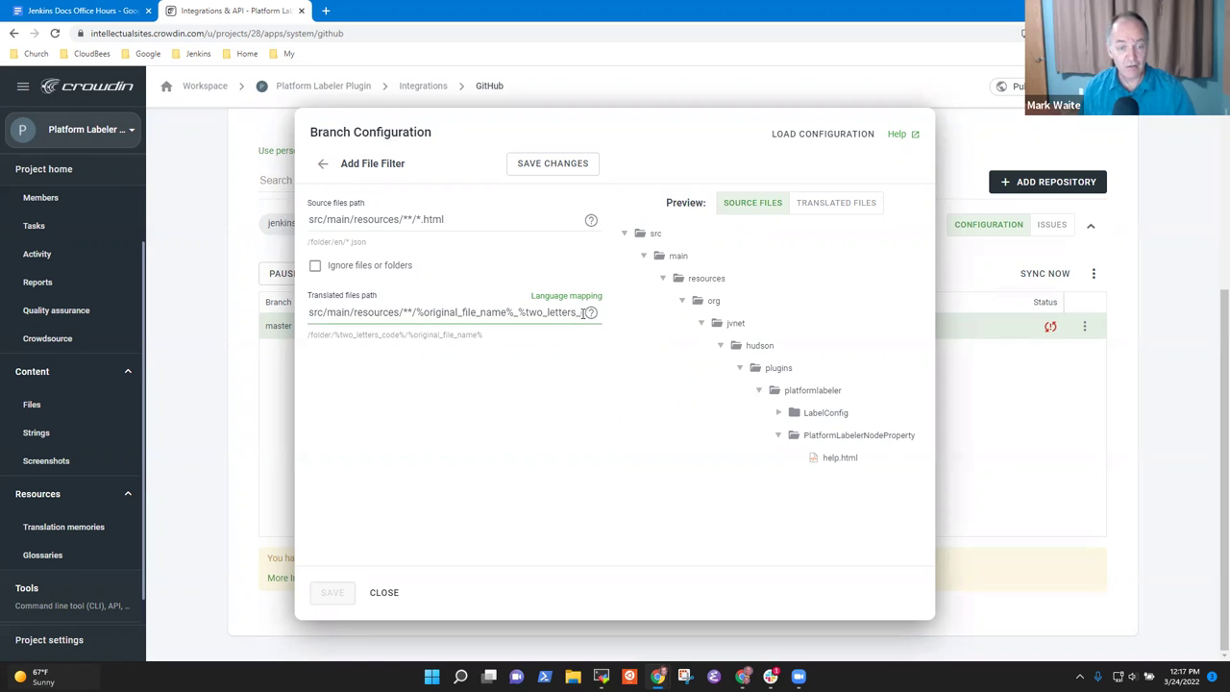
type("code%.")
key("ctrl+v")
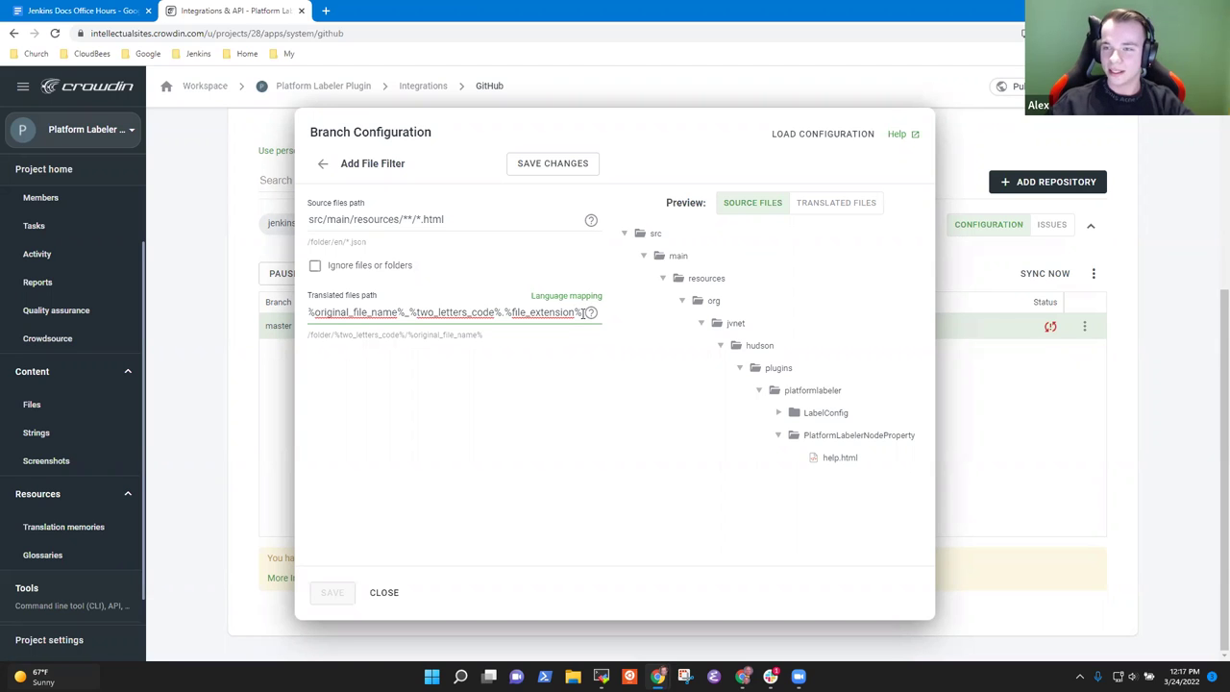
key("Home")
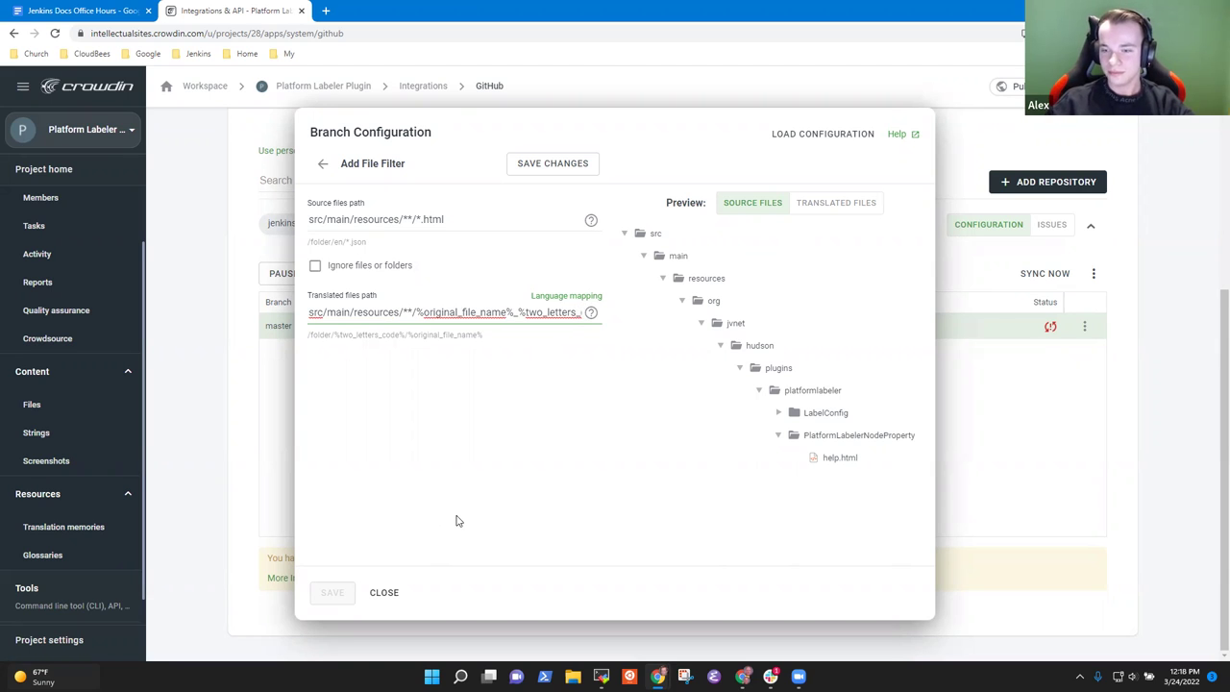
key("Tab")
key("Tab")
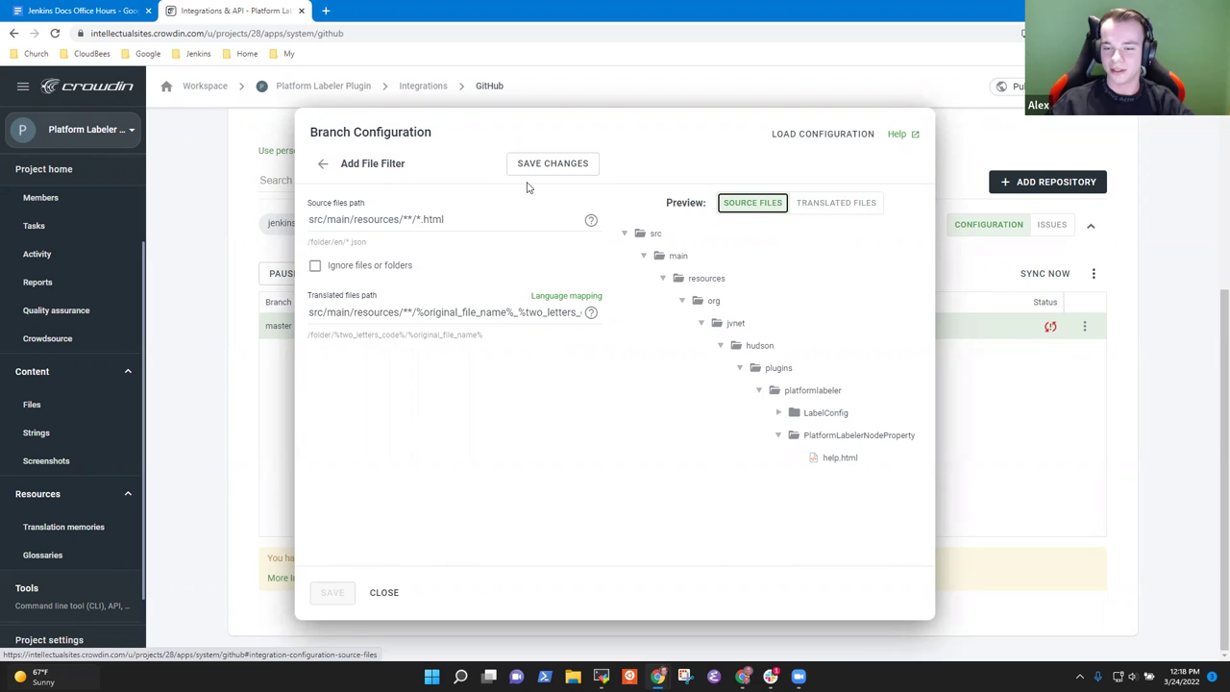
Step: Save the HTML file filter and the master branch configuration, then dismiss the saved notice
left_click(565, 167)
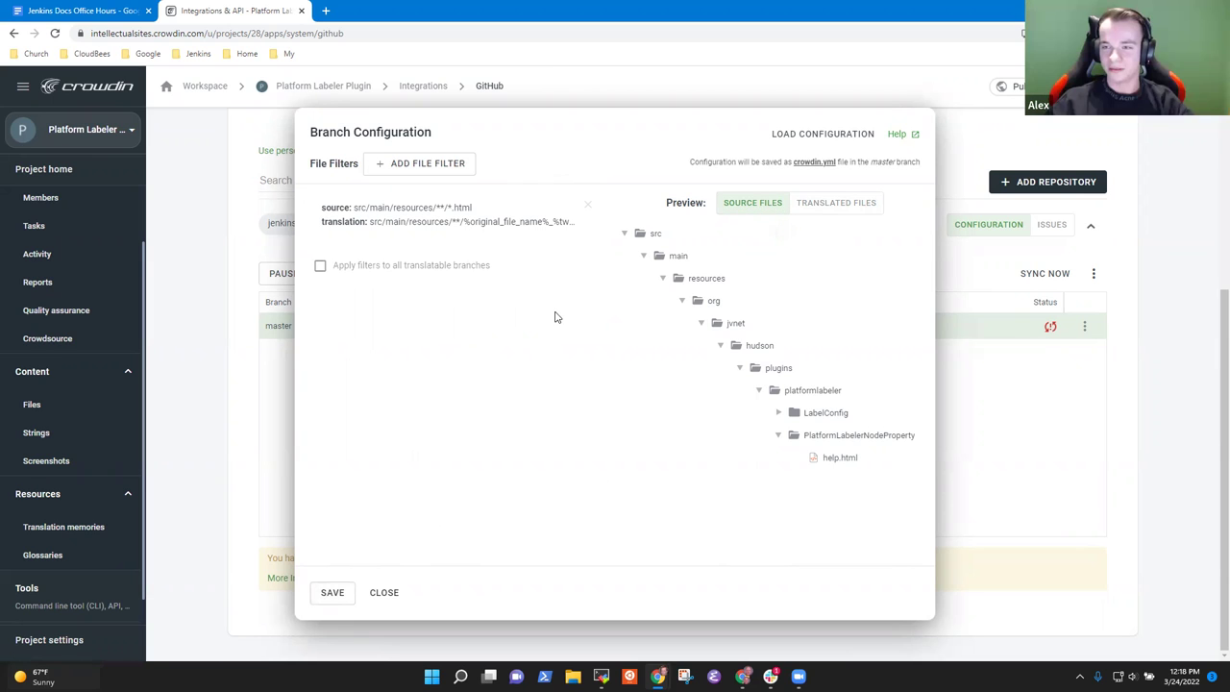
left_click(327, 592)
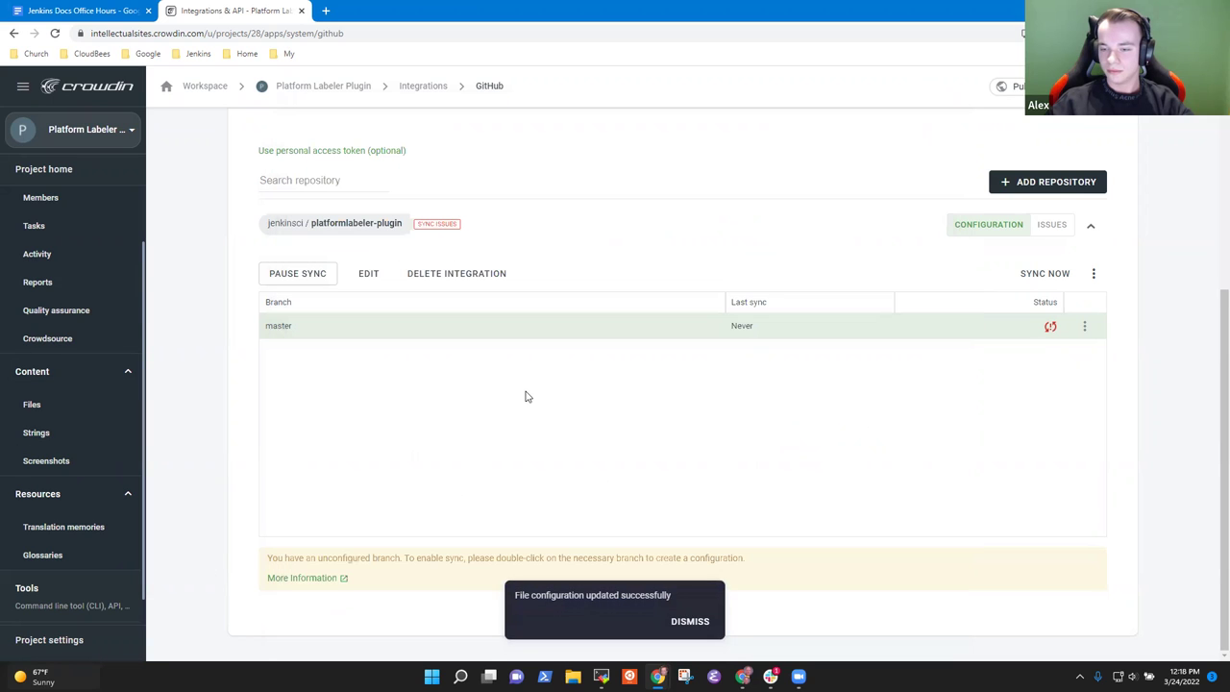
left_click(690, 621)
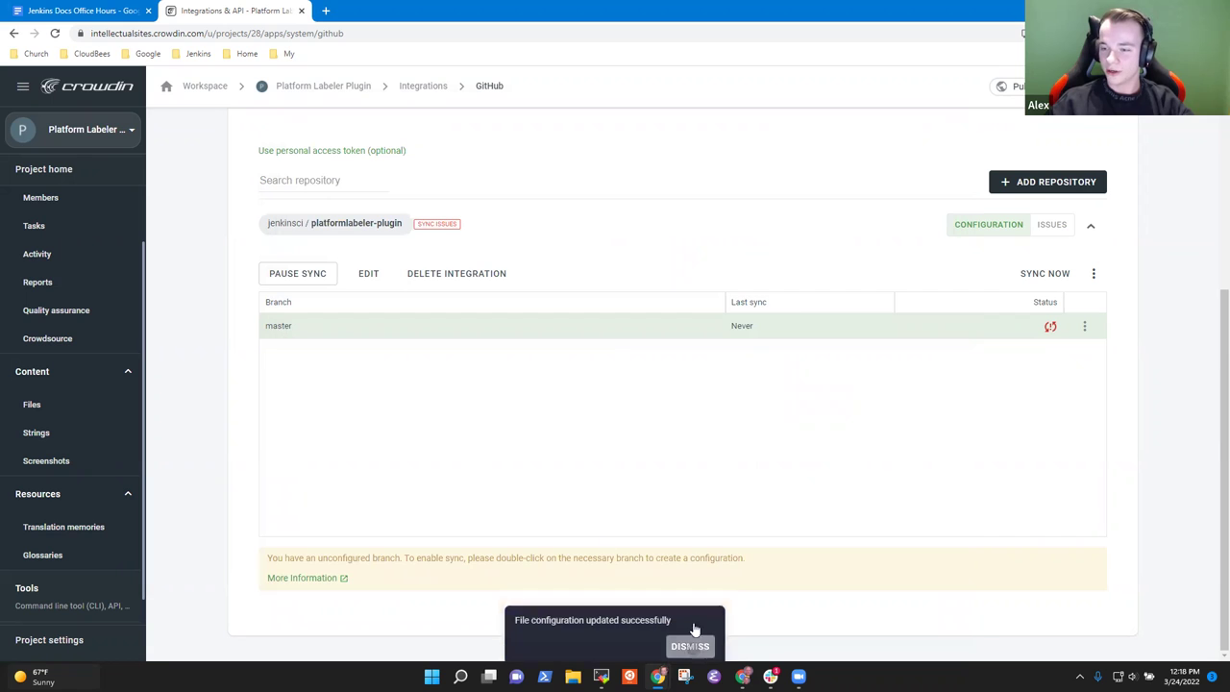
Step: Sync master now, then open the platformlabeler-plugin GitHub repository from the Jenkins bookmarks in a new tab
left_click(1045, 273)
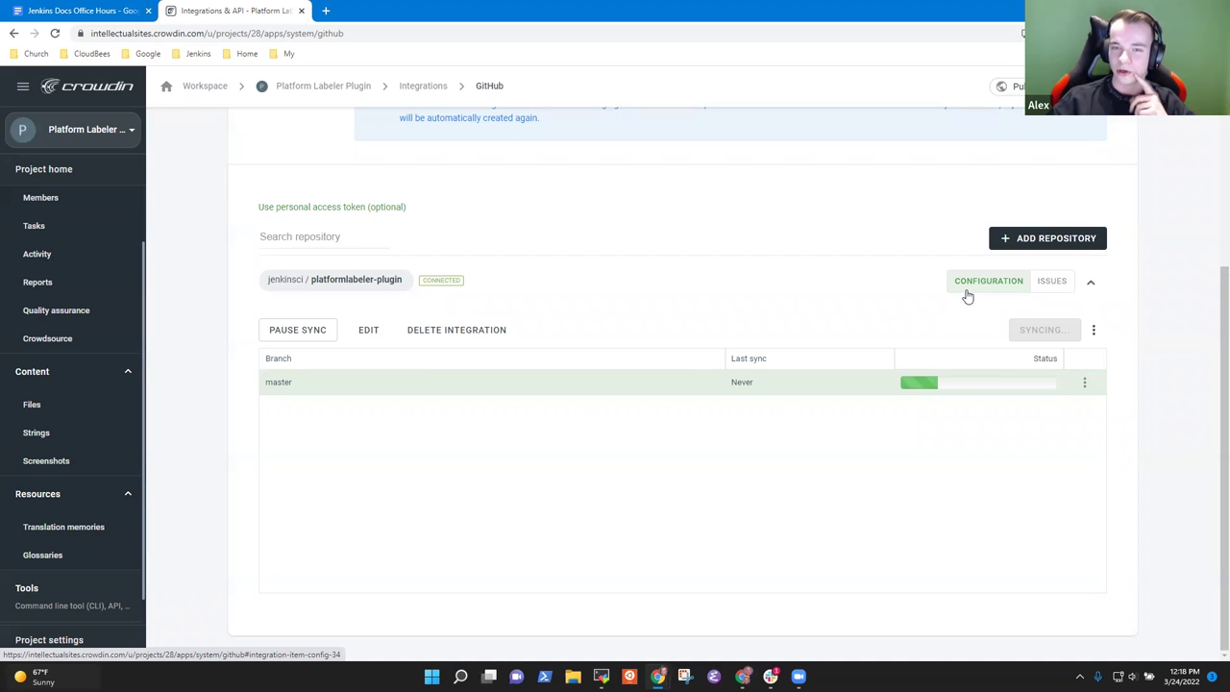
mouse_move(959, 389)
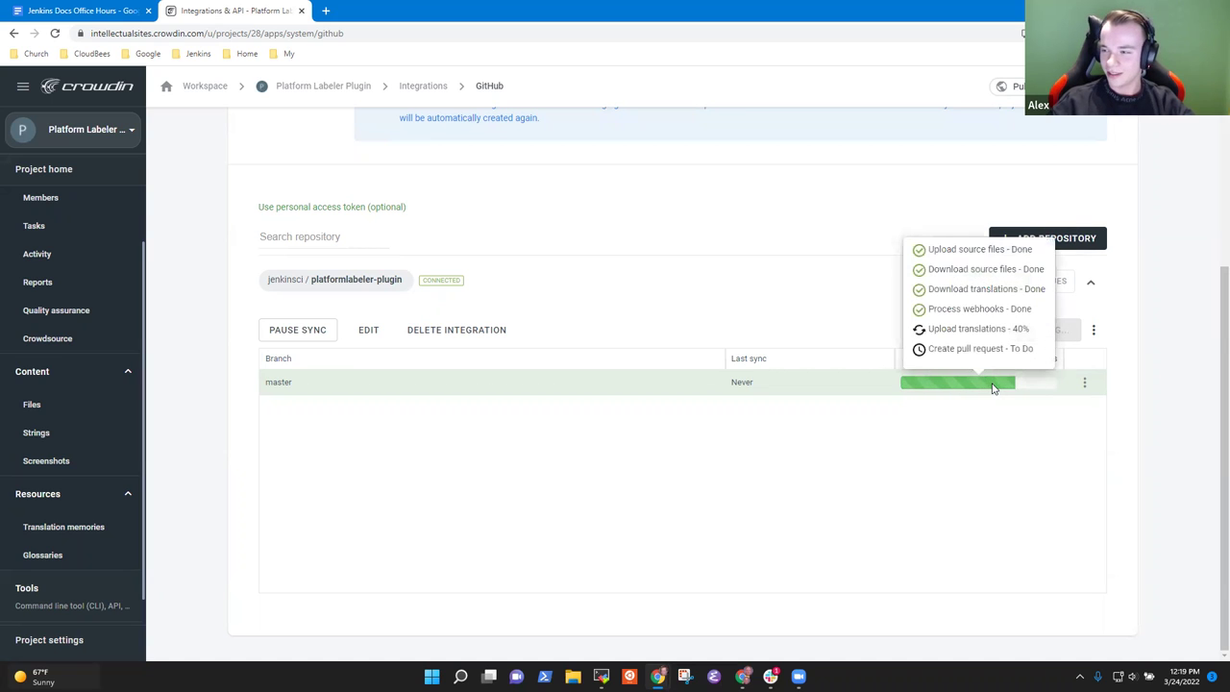
left_click(325, 11)
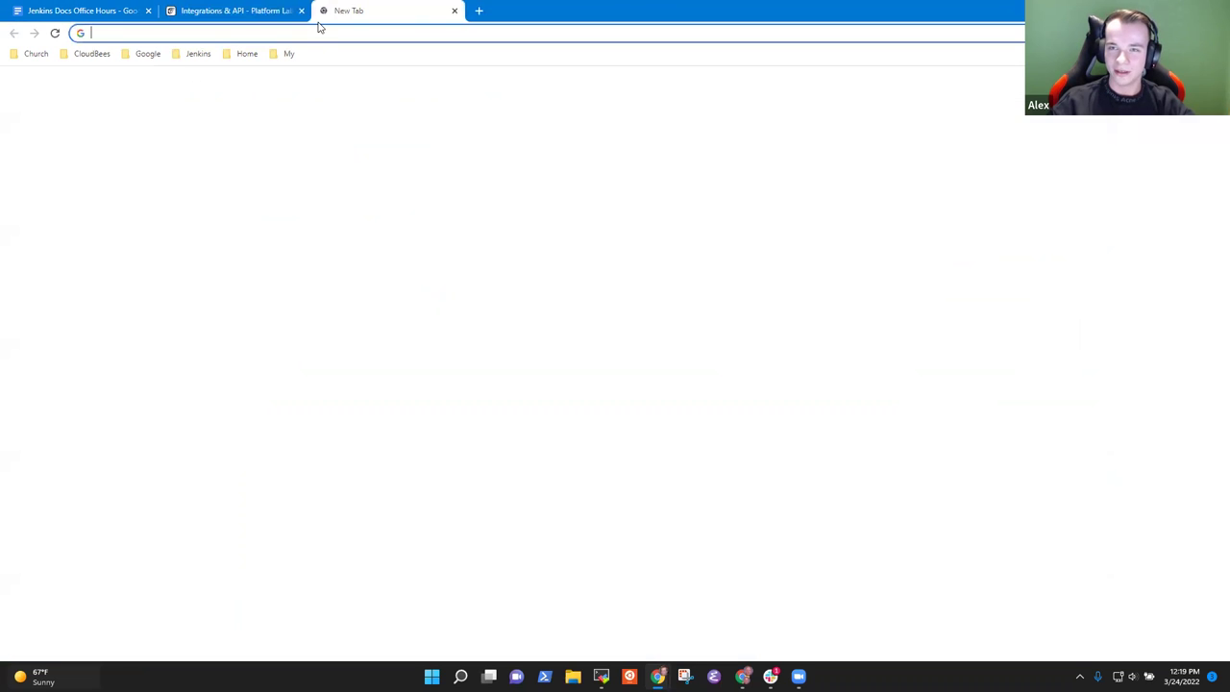
left_click(196, 54)
mouse_move(223, 165)
left_click(349, 302)
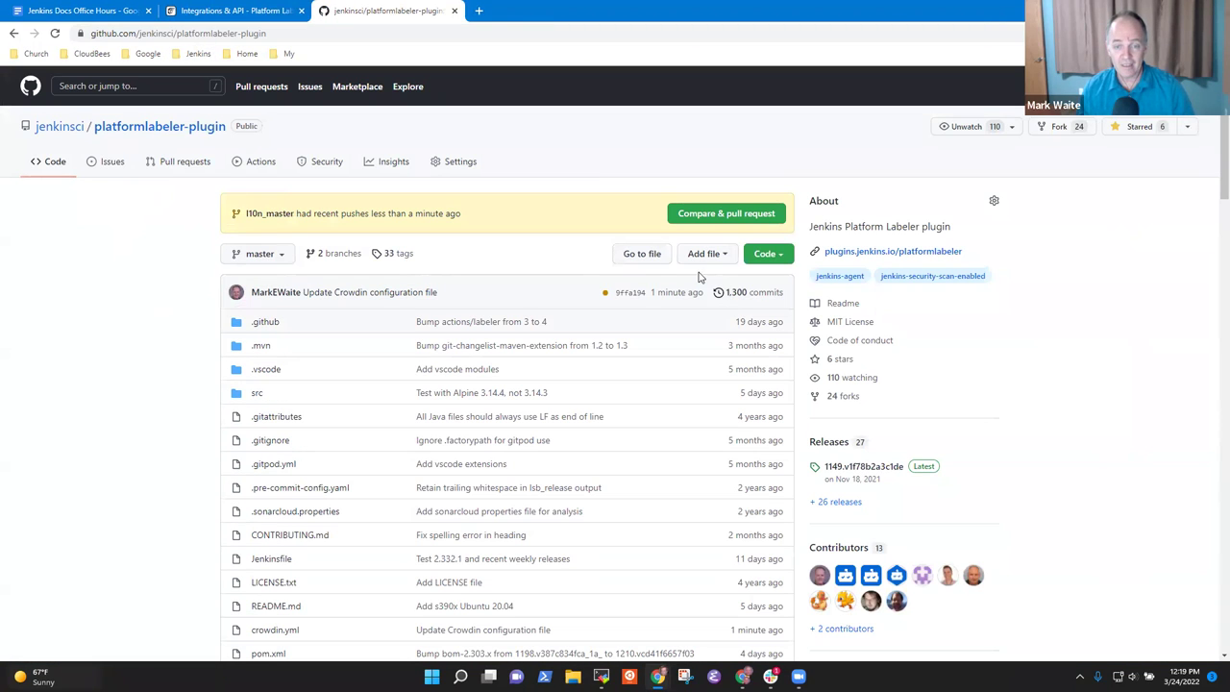
Step: Open the 'Update Crowdin configuration file' commit and inspect its crowdin.yml source and translation lines
left_click(741, 299)
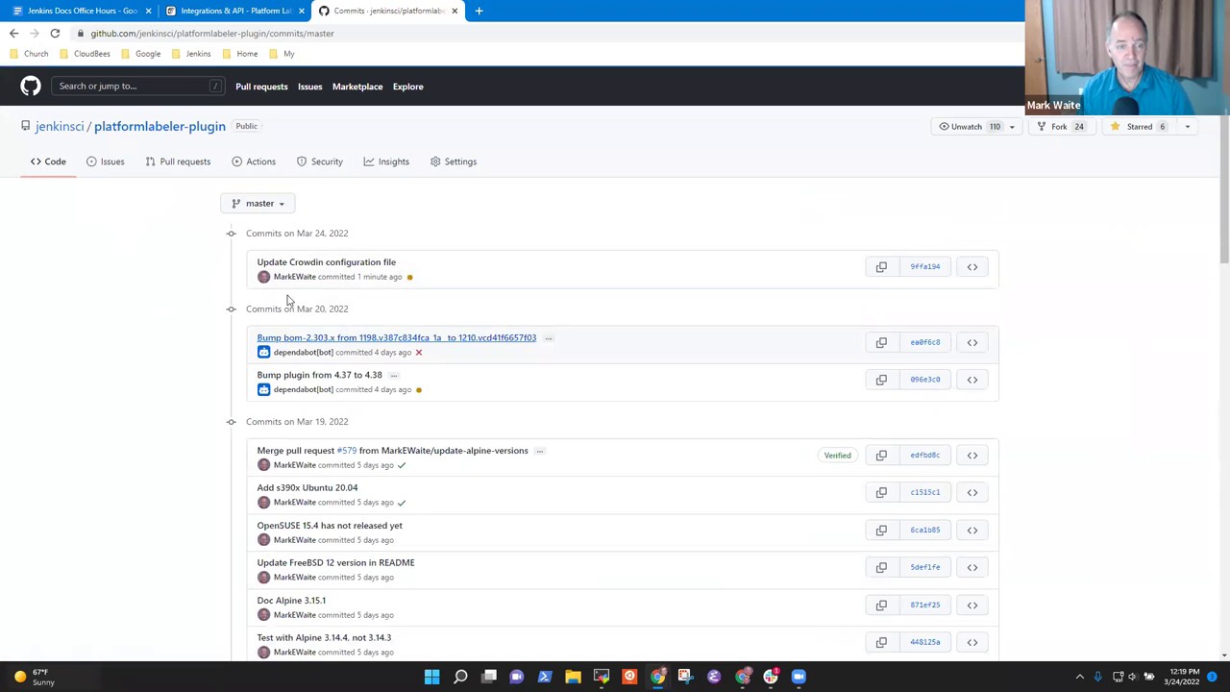
left_click(354, 269)
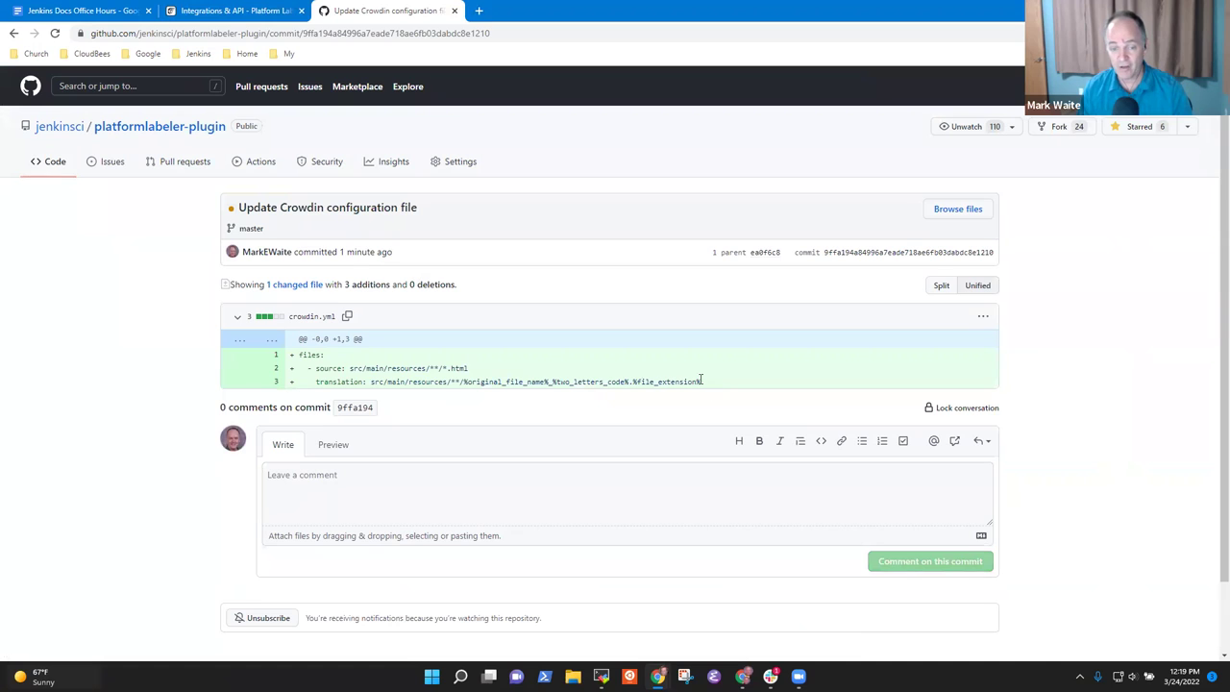
left_click_drag(705, 383, 309, 383)
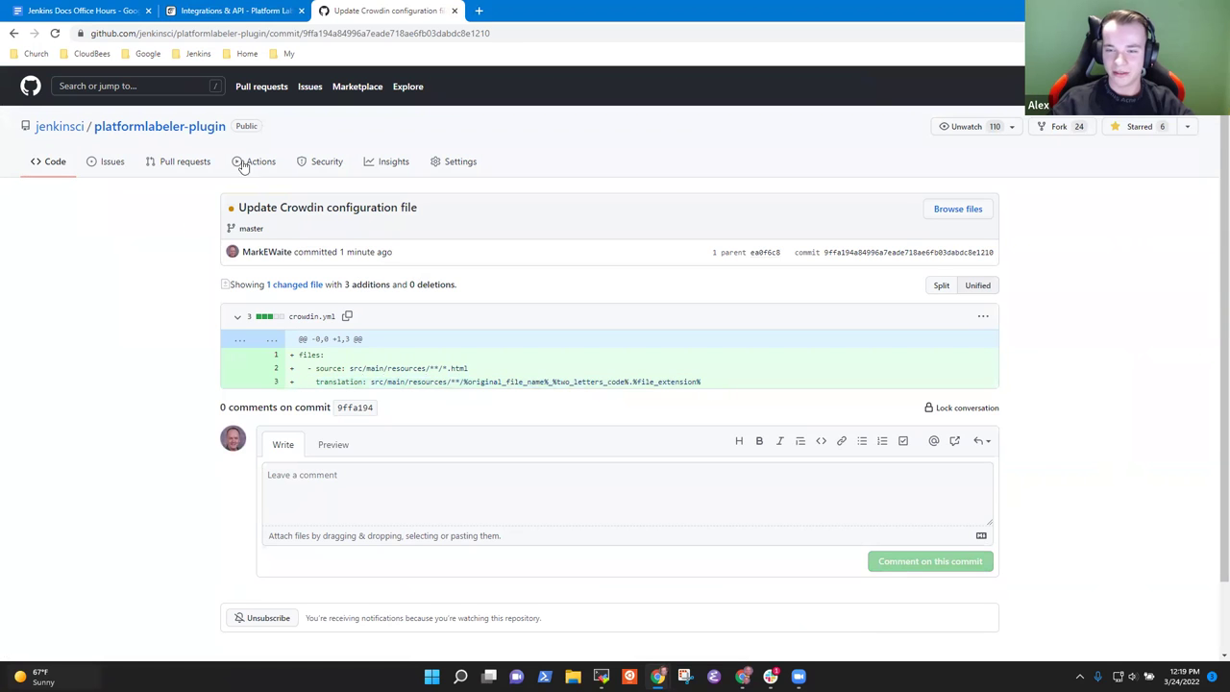
left_click(267, 11)
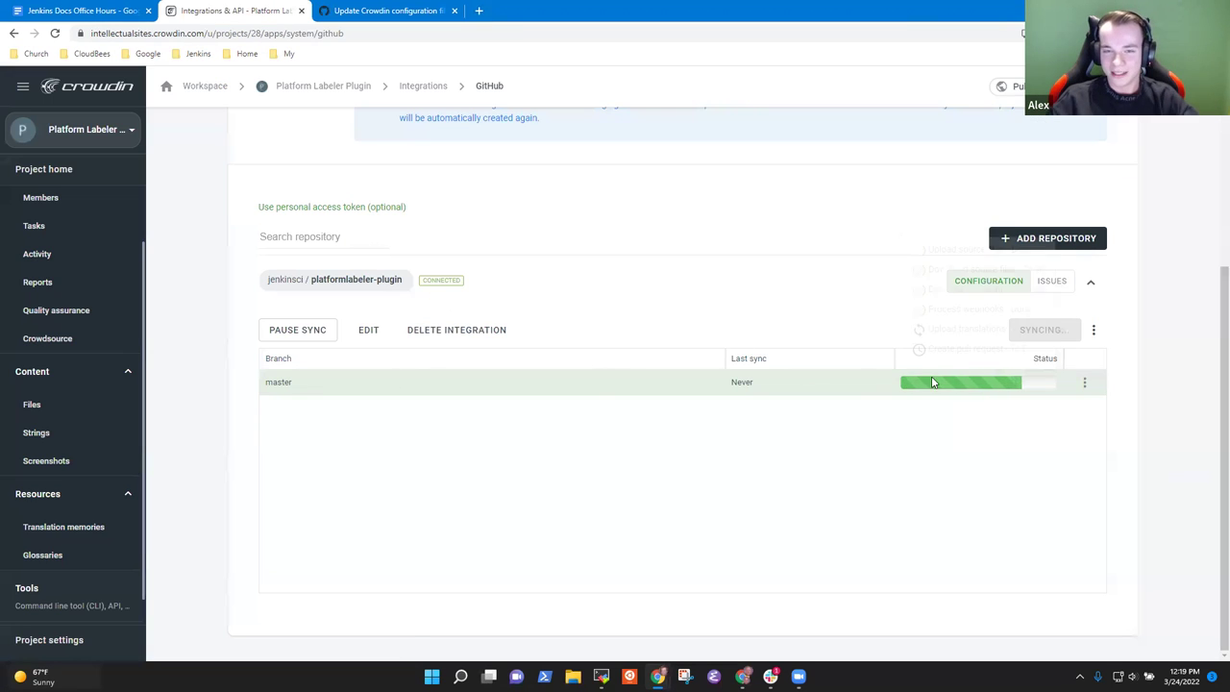
mouse_move(996, 383)
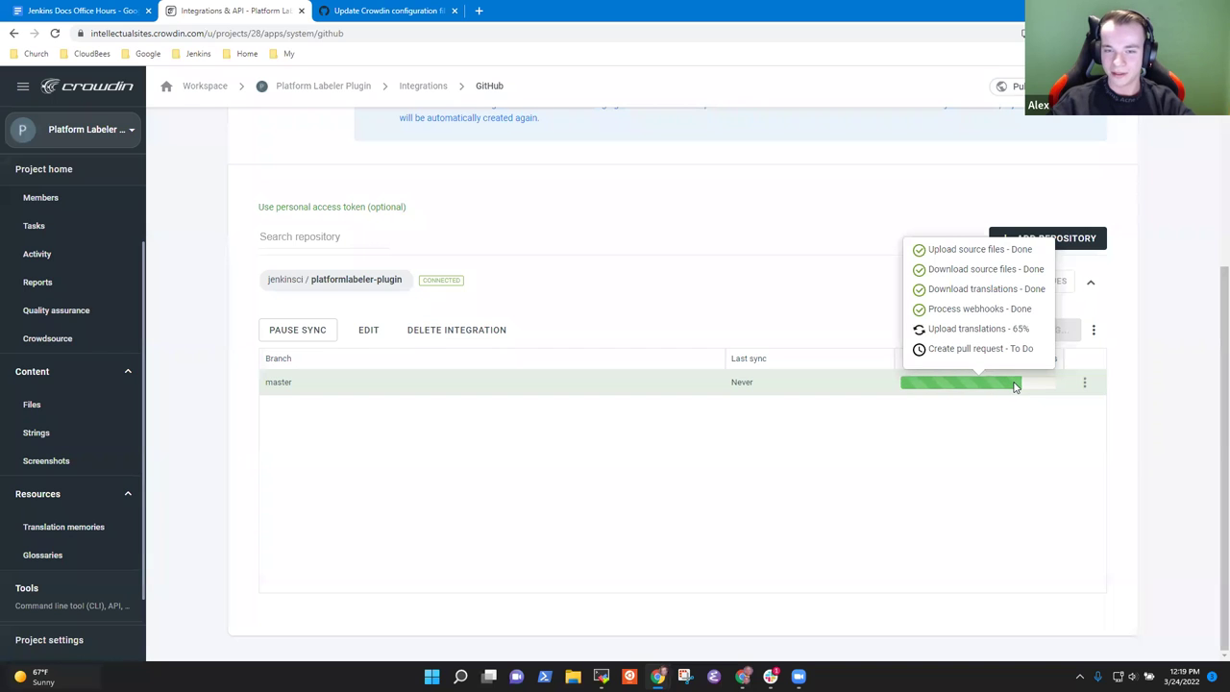
left_click(398, 14)
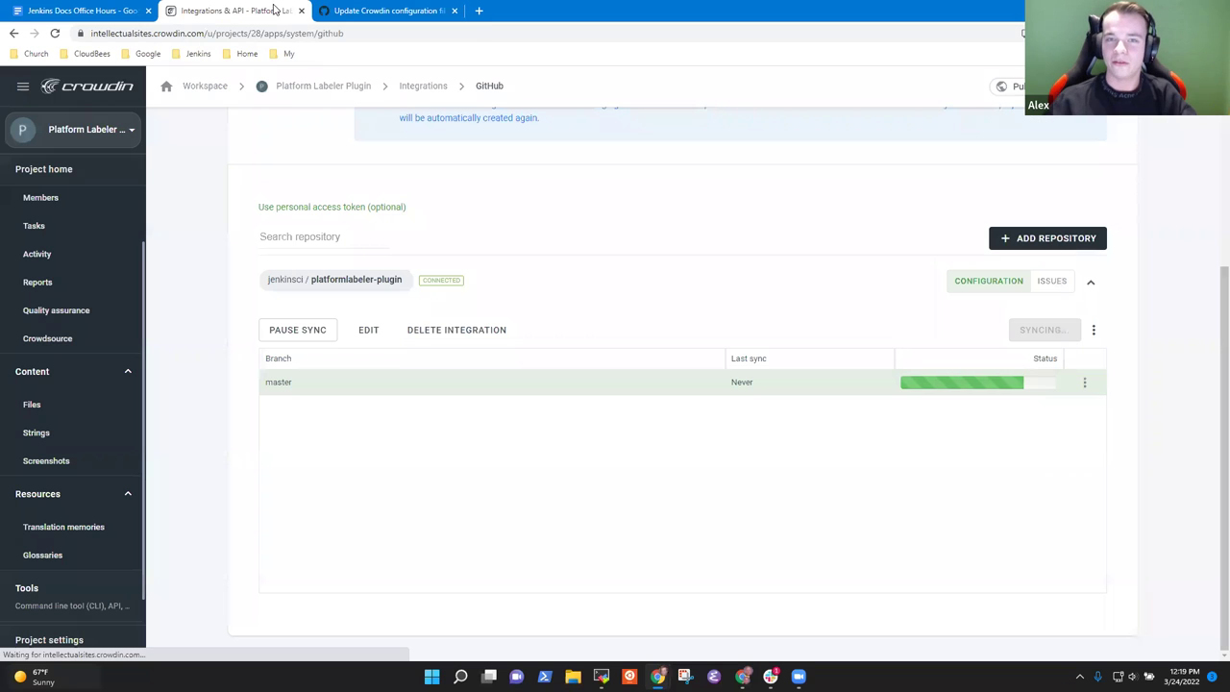
Step: Return to Crowdin and open the Platform Labeler Plugin project's Crowdsource settings page
left_click(235, 10)
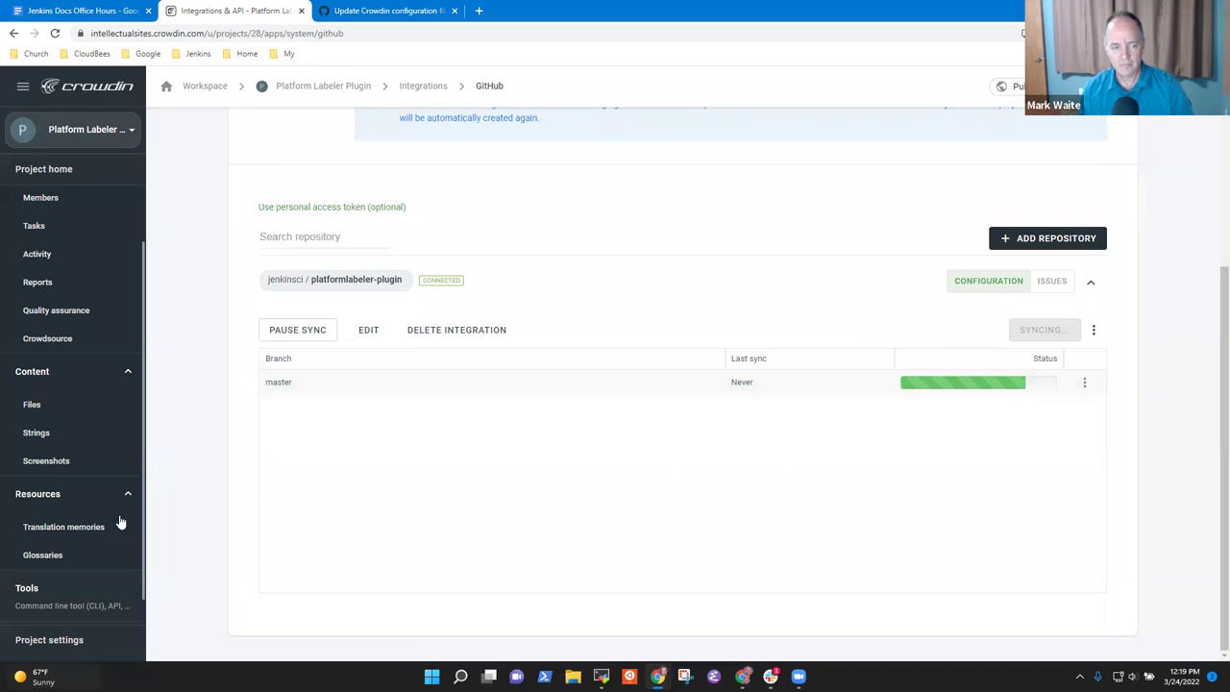
scroll(33, 419, "down", 1)
scroll(39, 406, "up", 3)
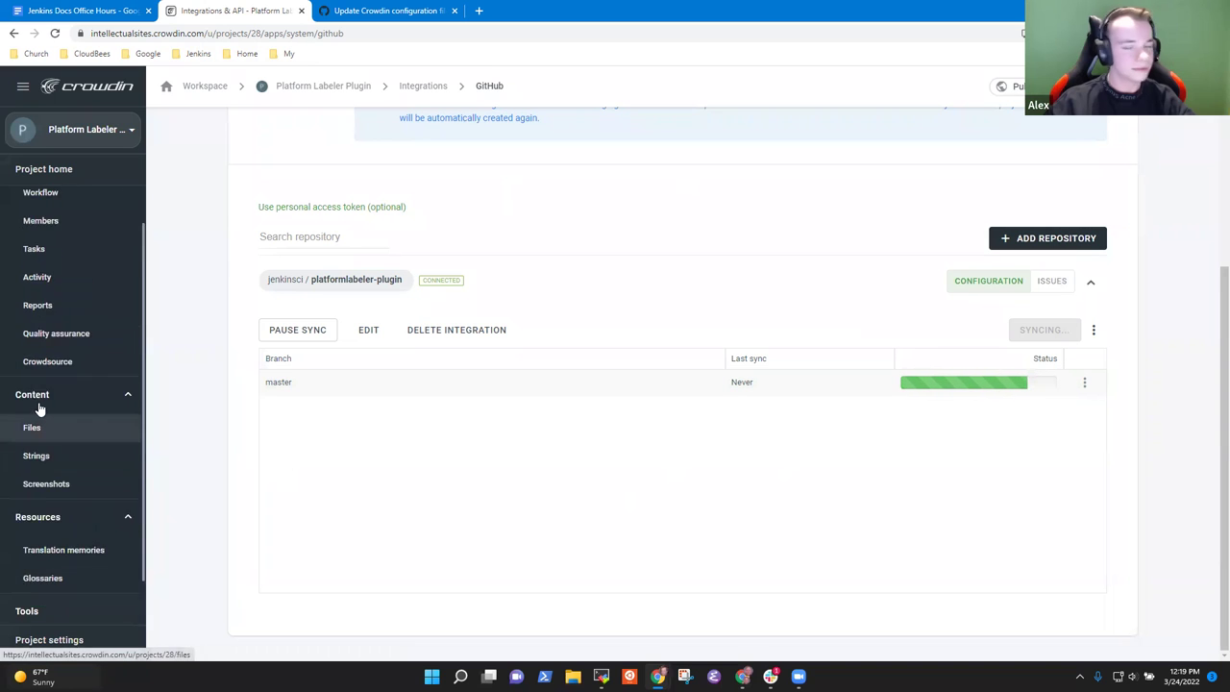
scroll(39, 407, "down", 3)
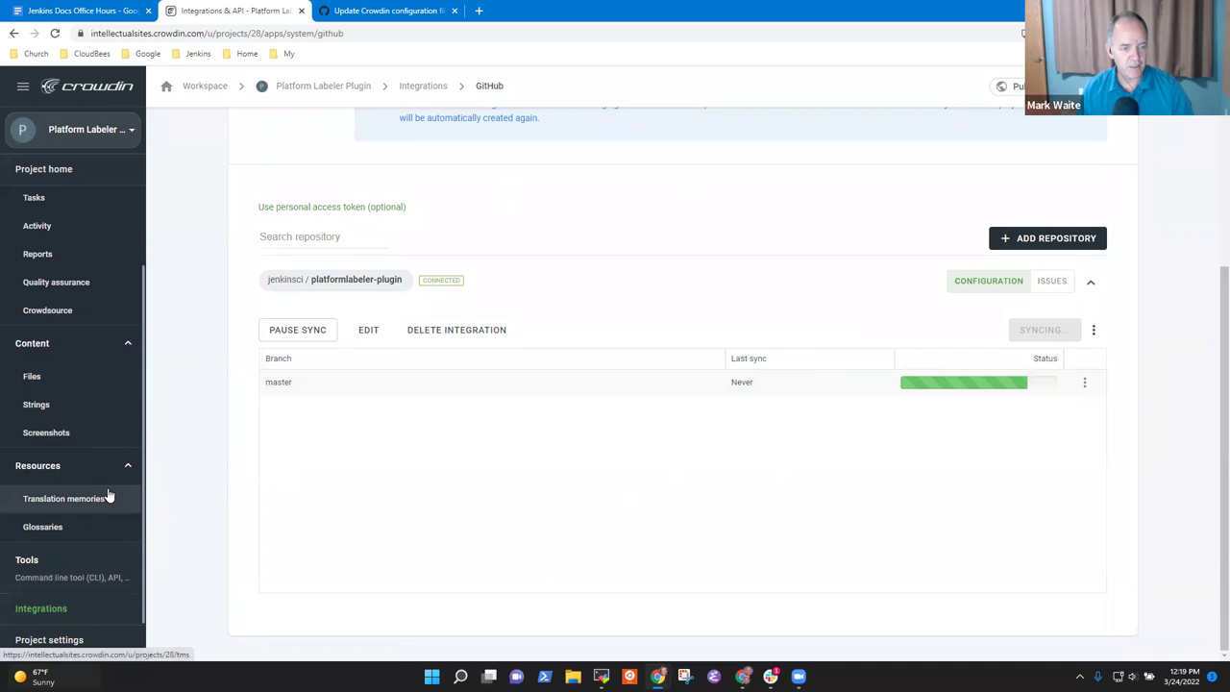
scroll(111, 394, "up", 3)
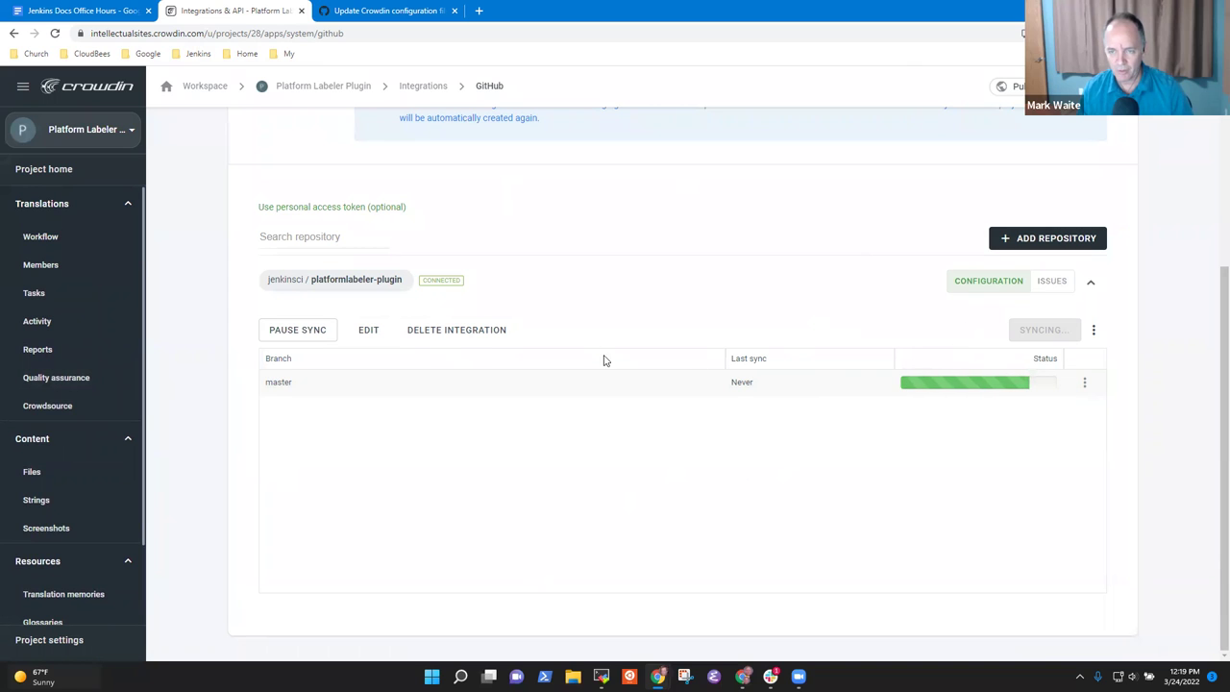
left_click(101, 203)
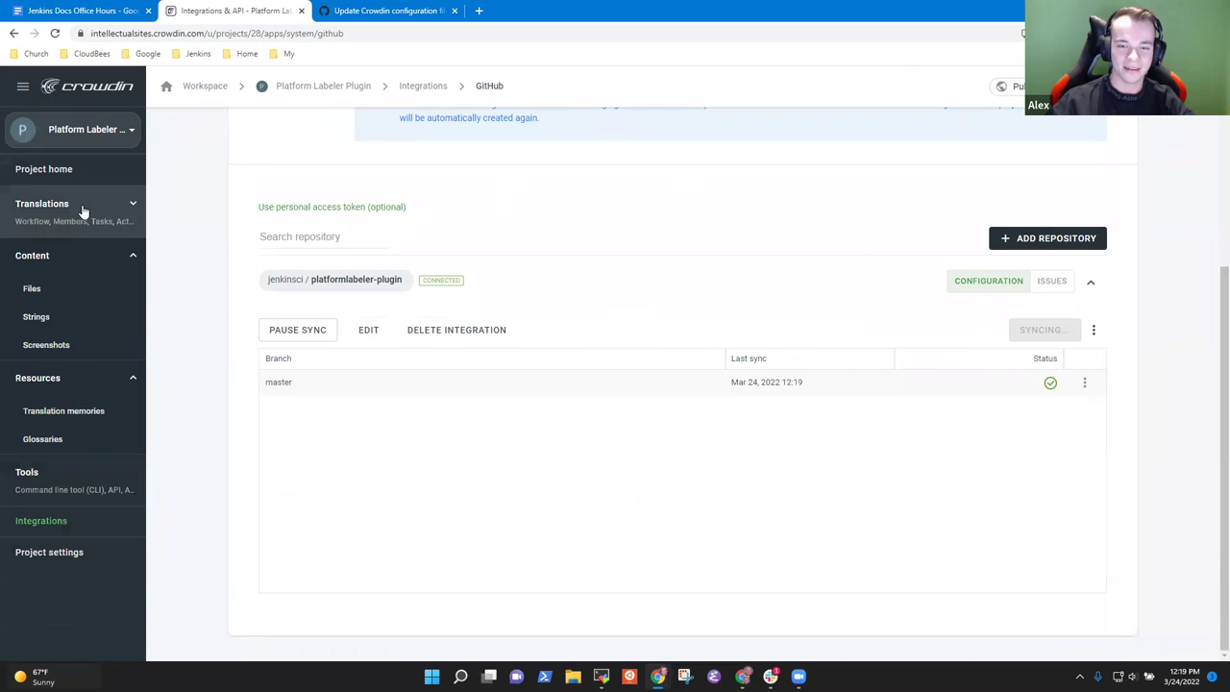
left_click(120, 205)
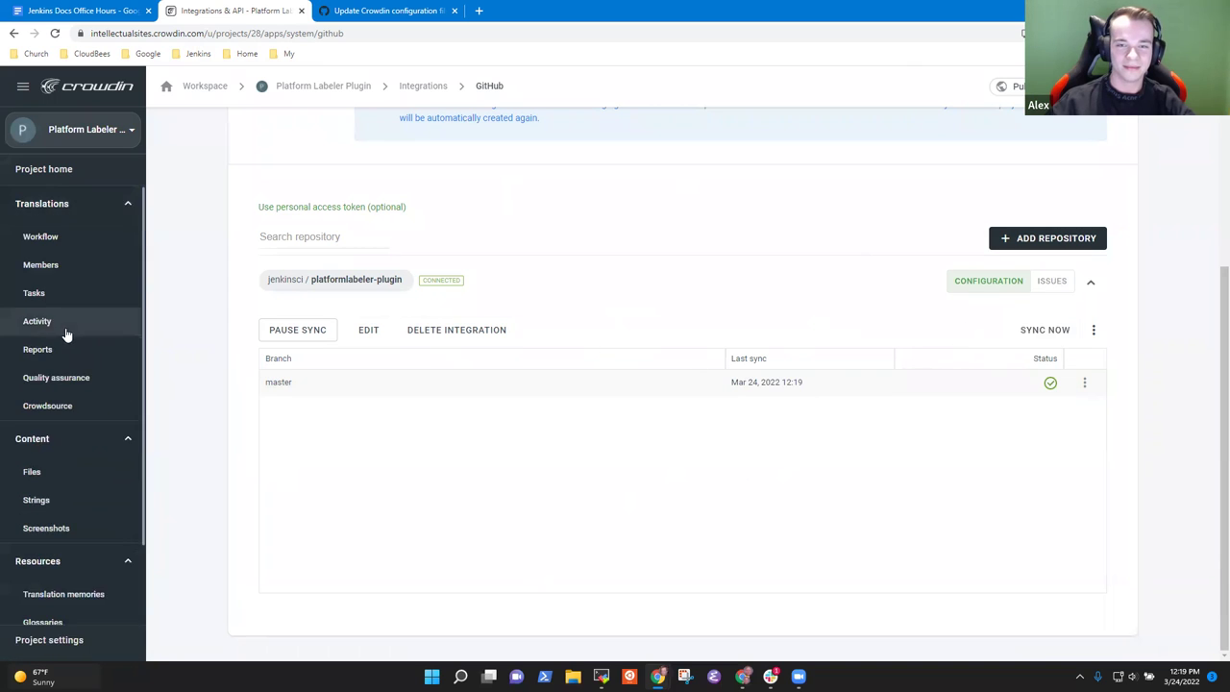
left_click(67, 409)
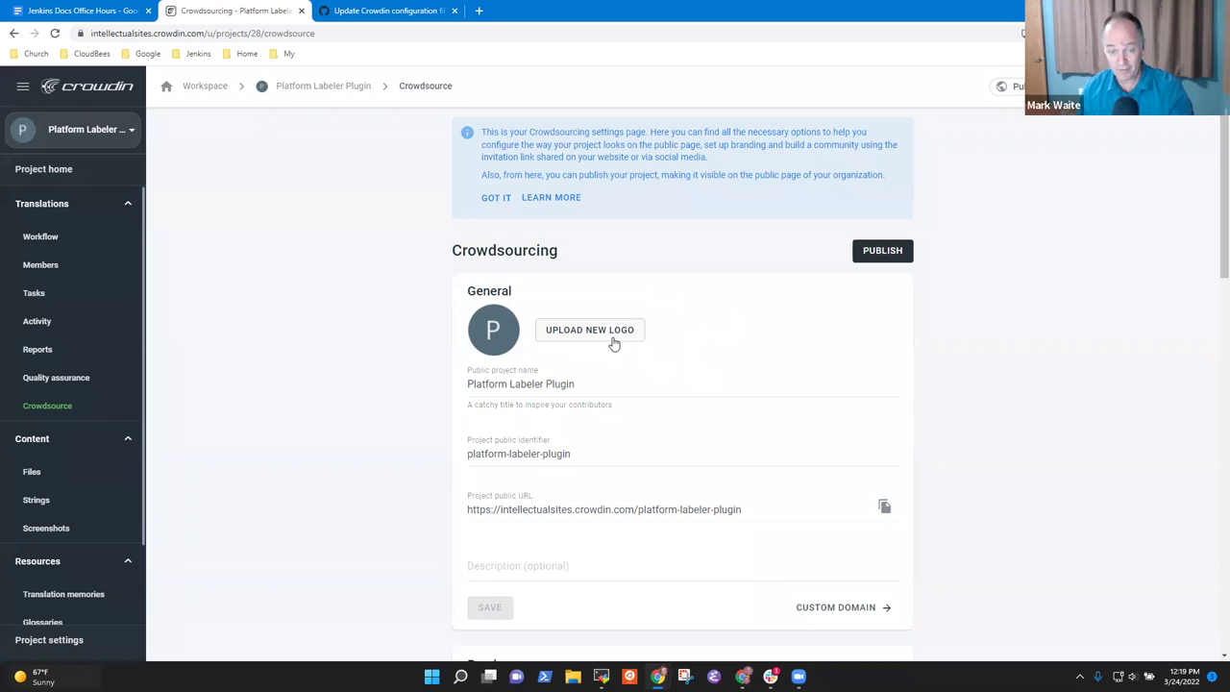
Step: Open the Jenkins Plugins index in a new tab via the Jenkins bookmark
left_click(477, 10)
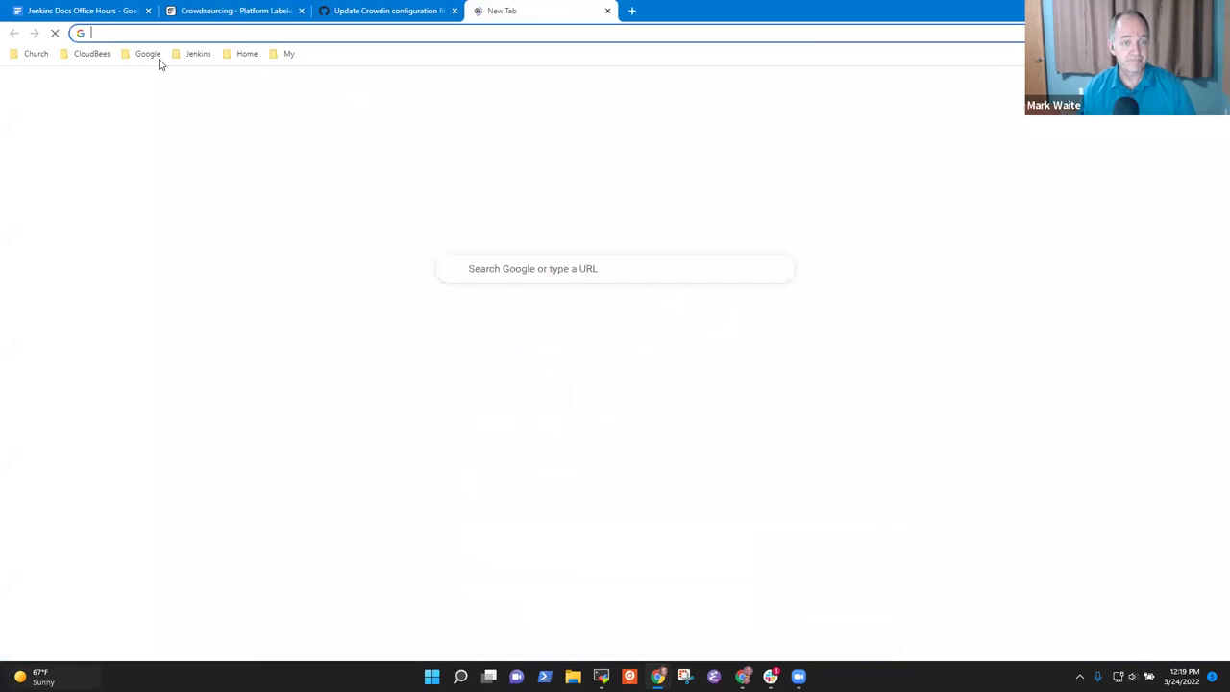
left_click(198, 54)
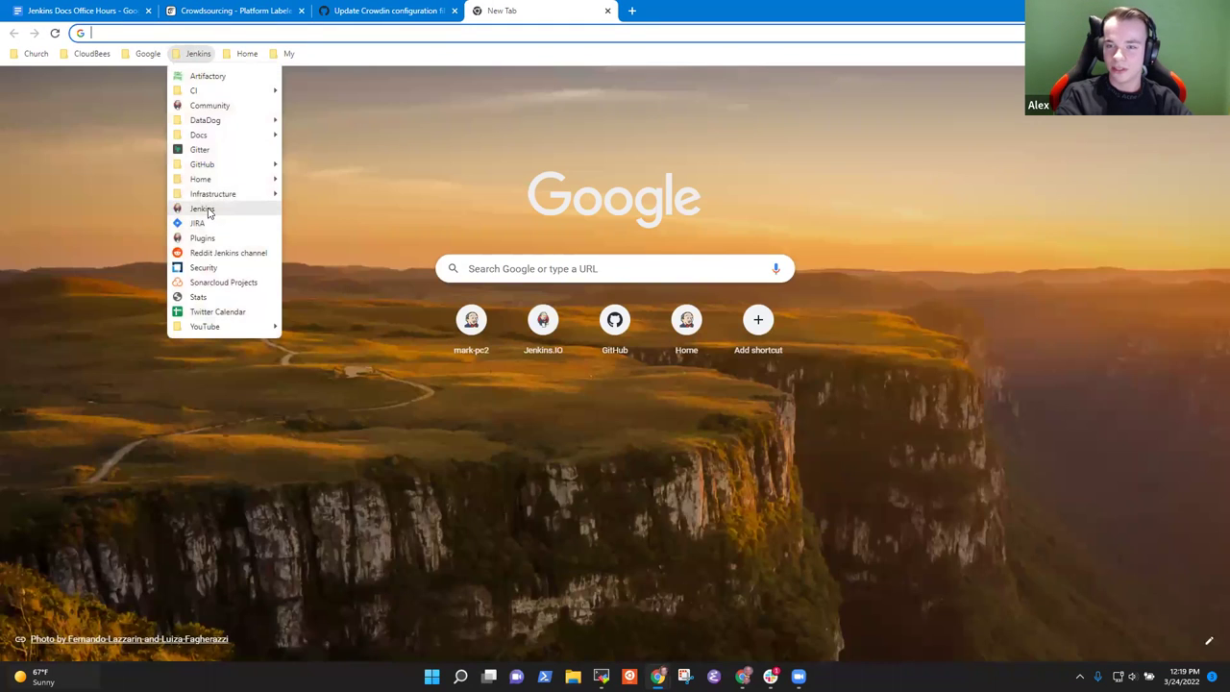
left_click(211, 209)
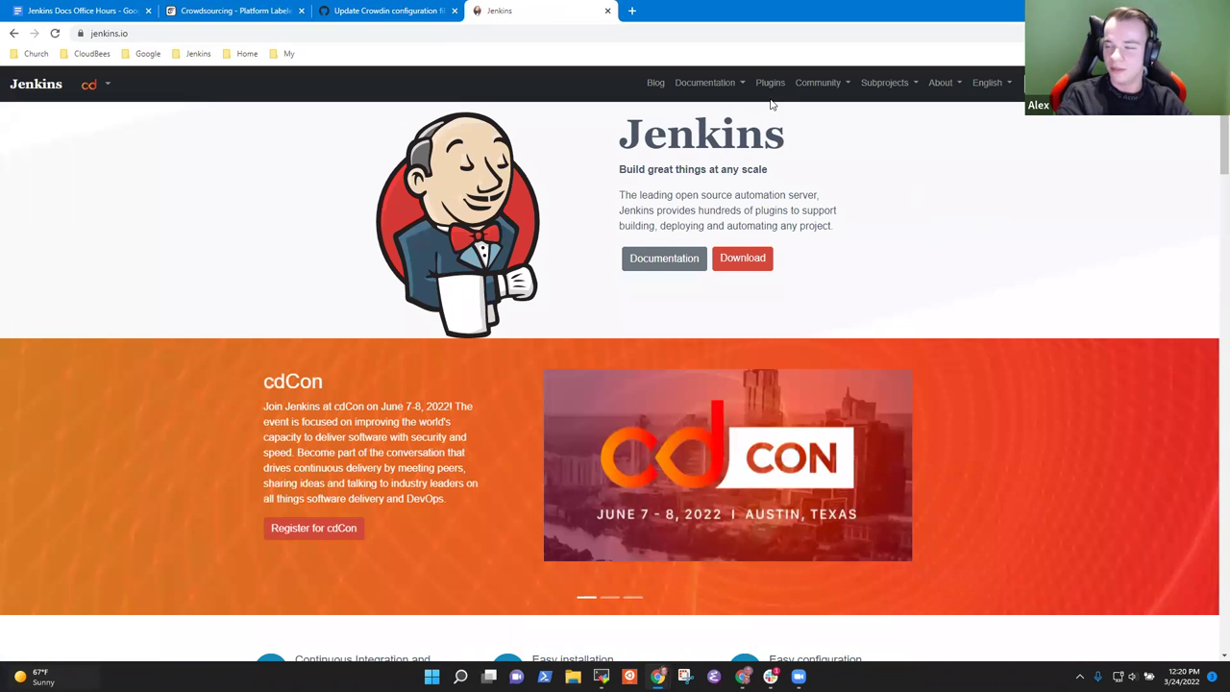
left_click(770, 86)
Step: Search for platformlabeler, view the Platform Labeler plugin page, then return to the GitHub commit
left_click(636, 258)
type("platformlavb")
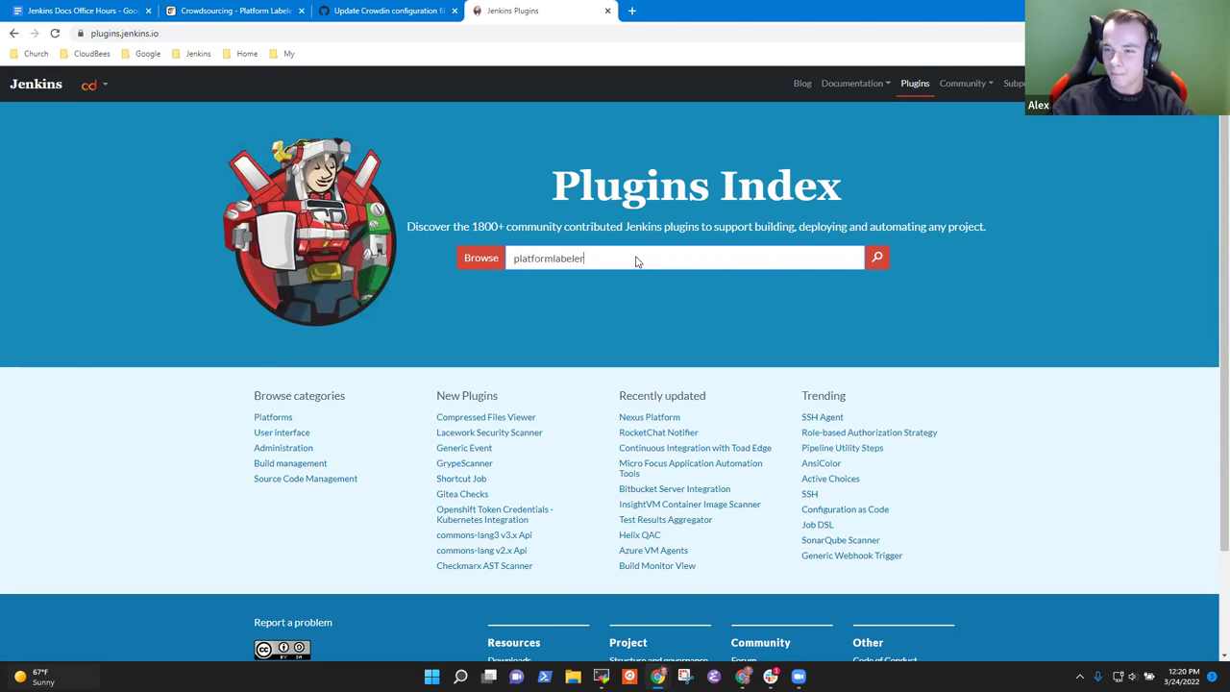
key("Return")
left_click(382, 273)
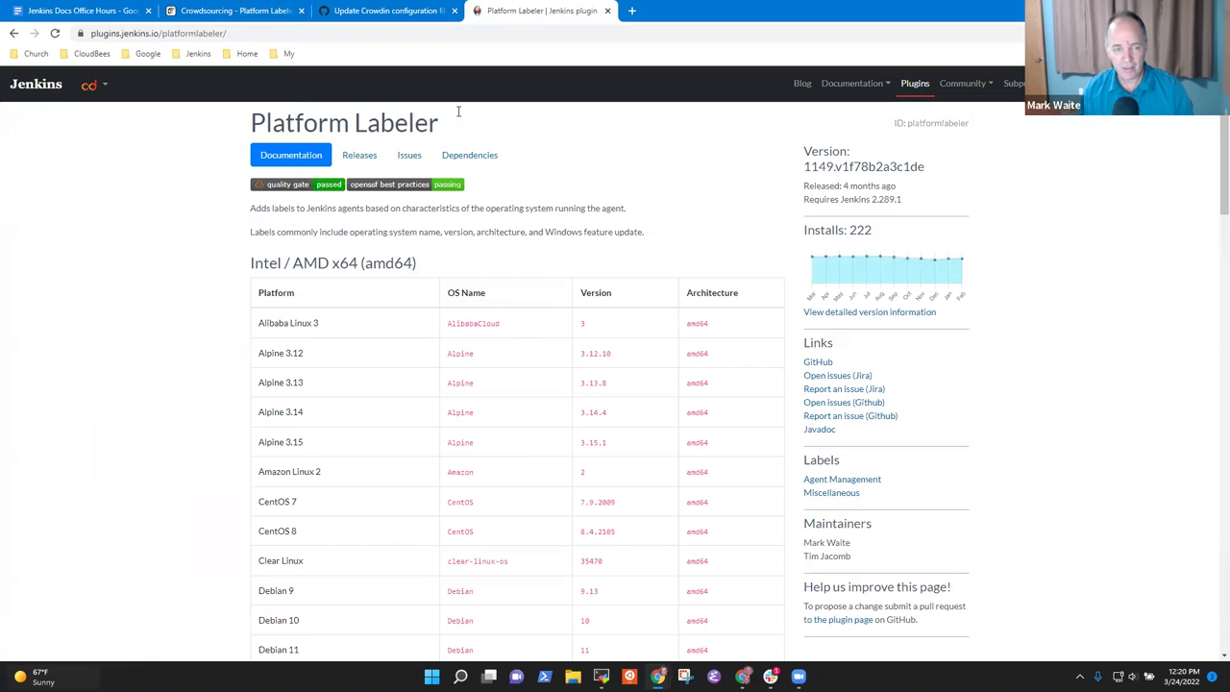
scroll(728, 241, "down", 9)
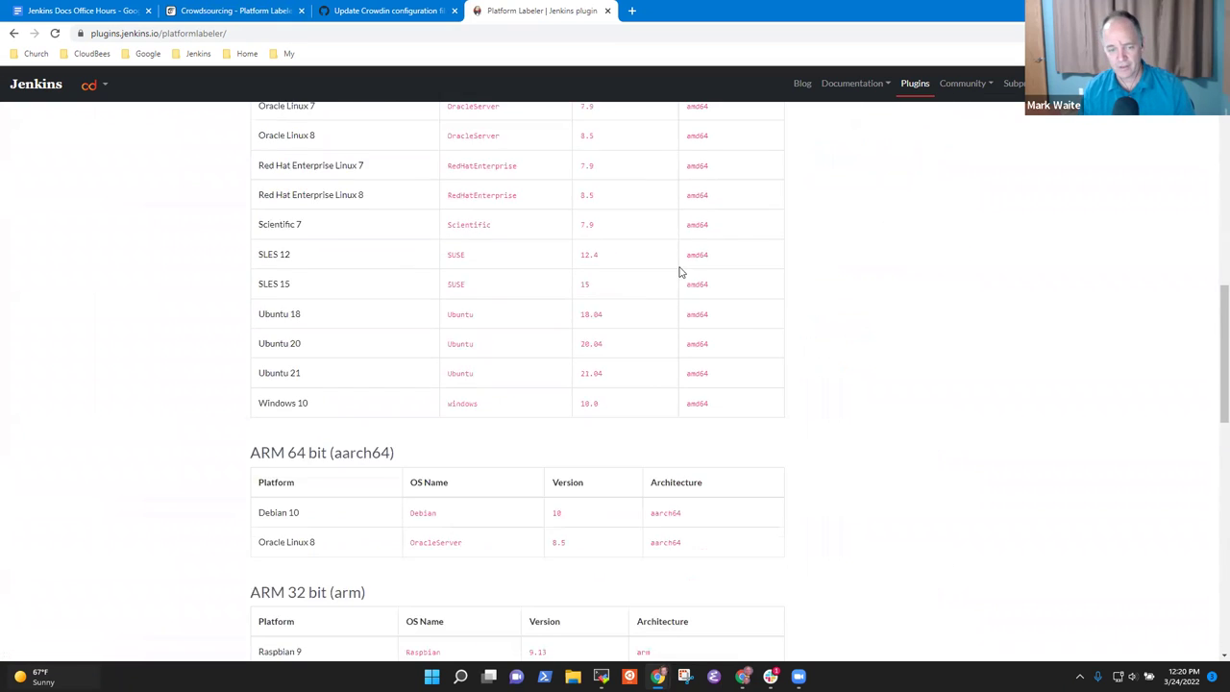
scroll(679, 266, "down", 5)
scroll(679, 266, "up", 3)
left_click(385, 10)
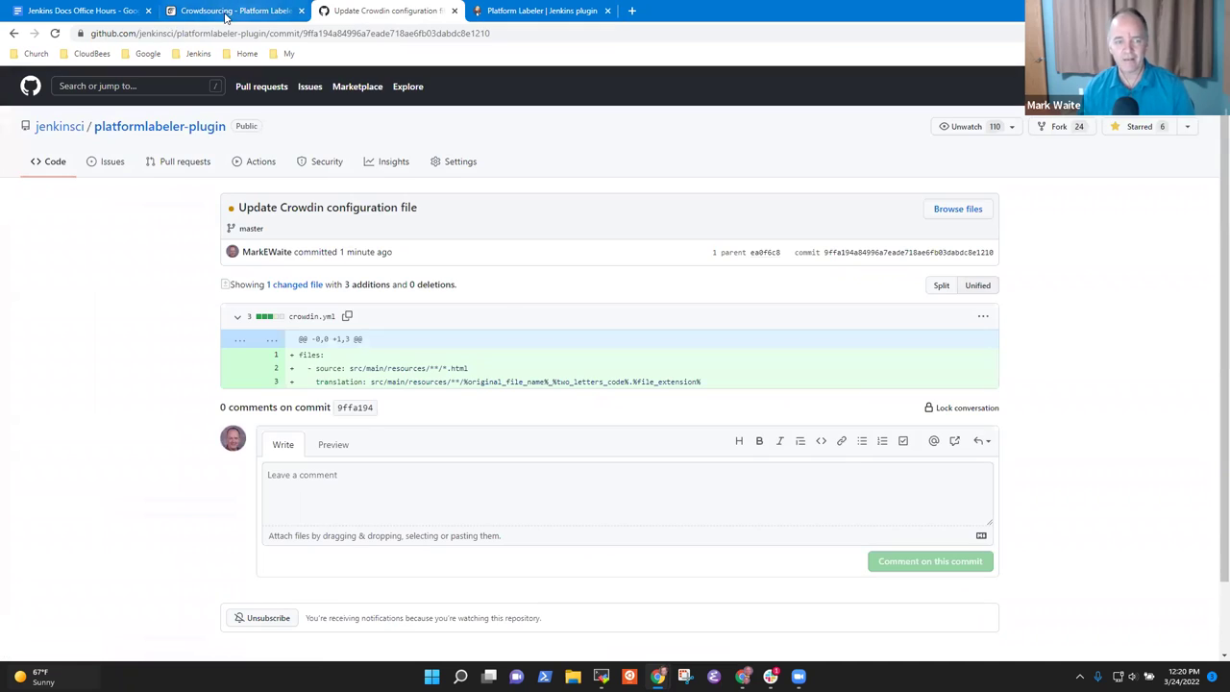
Step: Publish the Platform Labeler Plugin project from its Crowdsource settings page
left_click(227, 11)
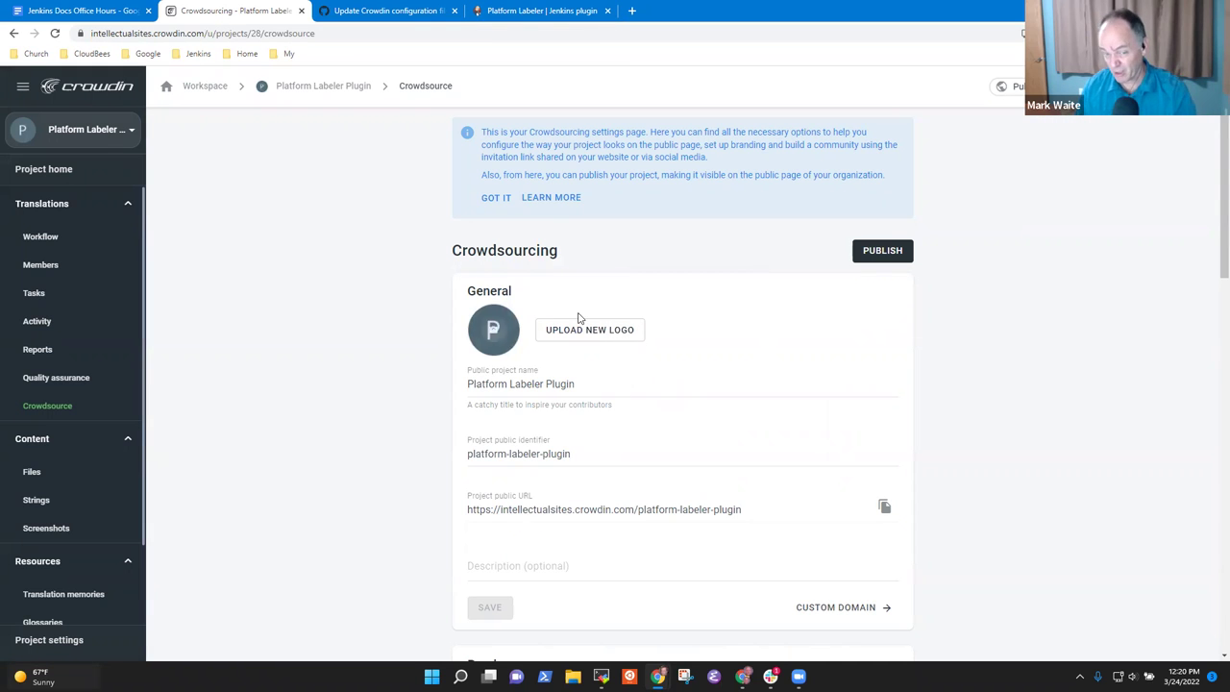
left_click(876, 257)
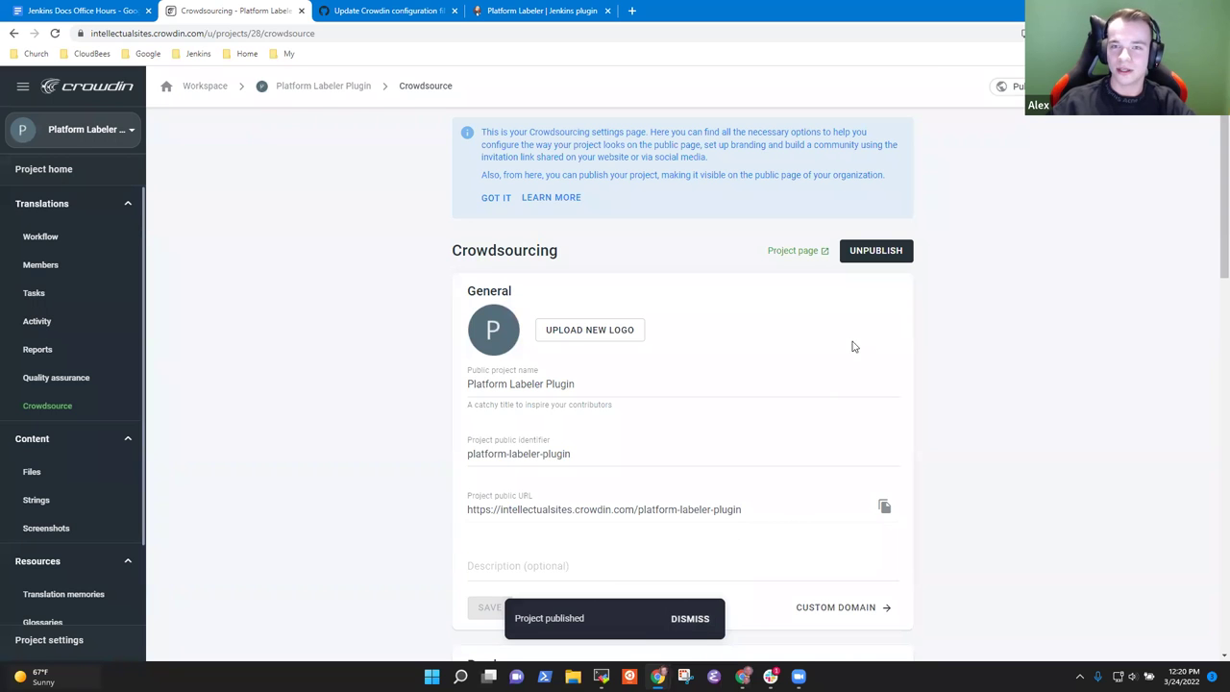
left_click(96, 11)
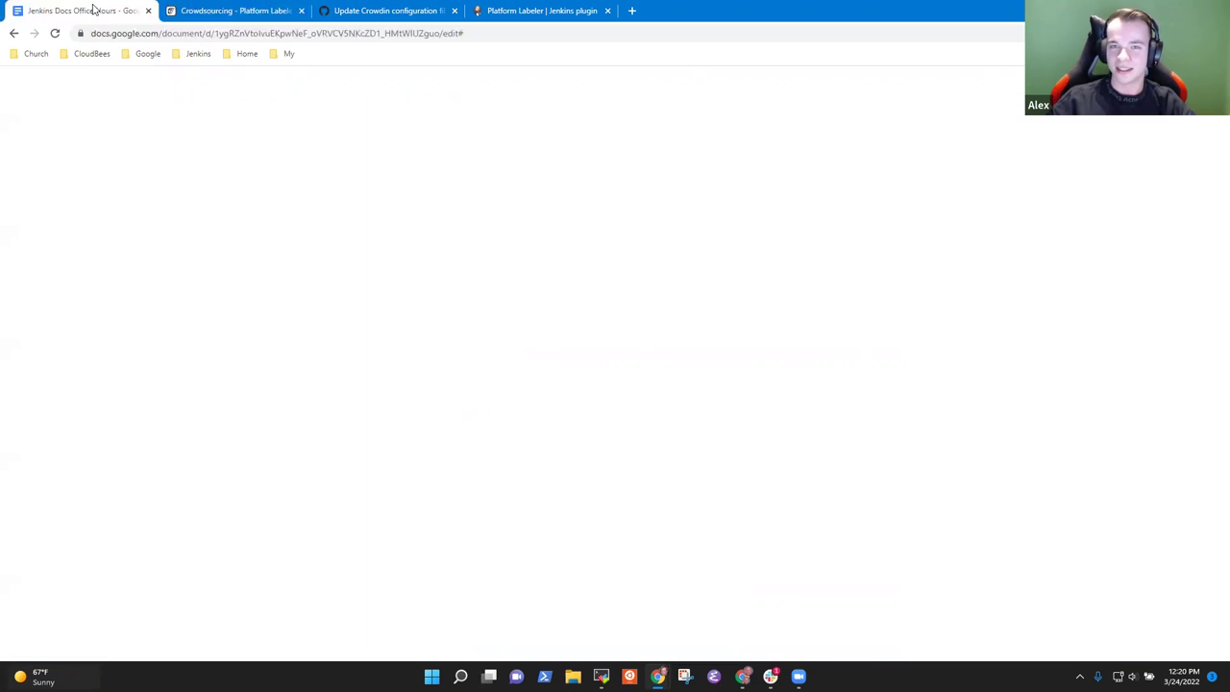
left_click(232, 12)
right_click(232, 12)
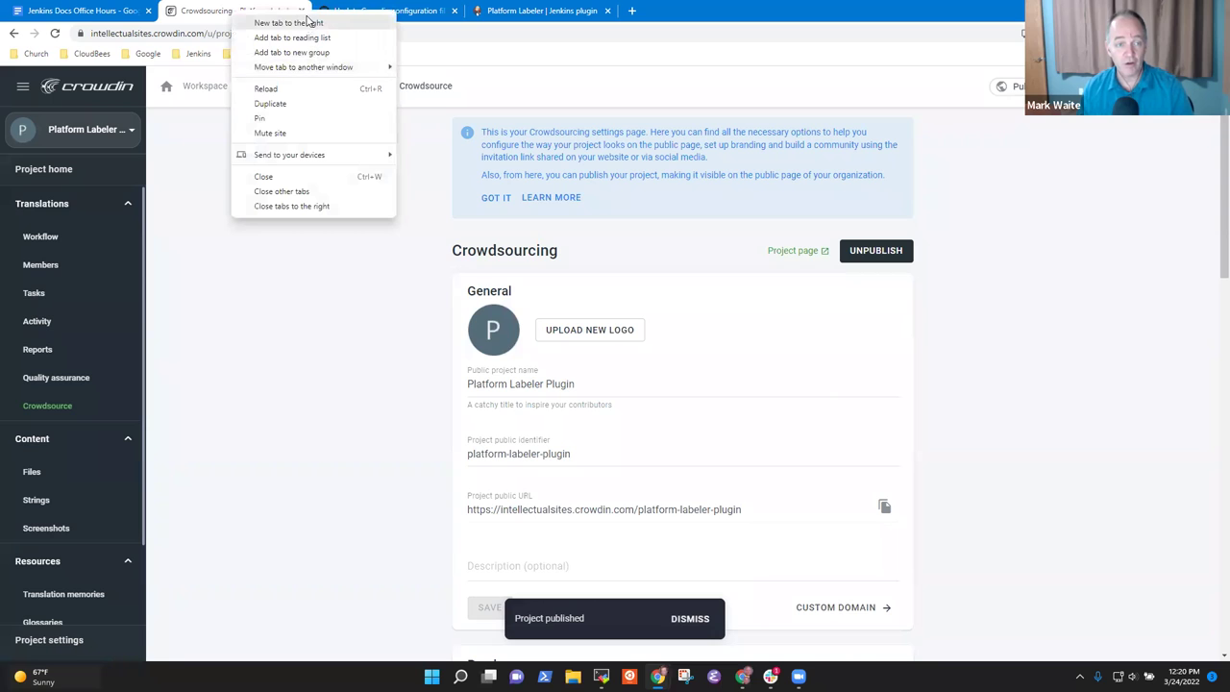
Step: Load intellectualsites.crowdin.com in a new tab and open the Platform Labeler Plugin project
left_click(308, 21)
type("inte")
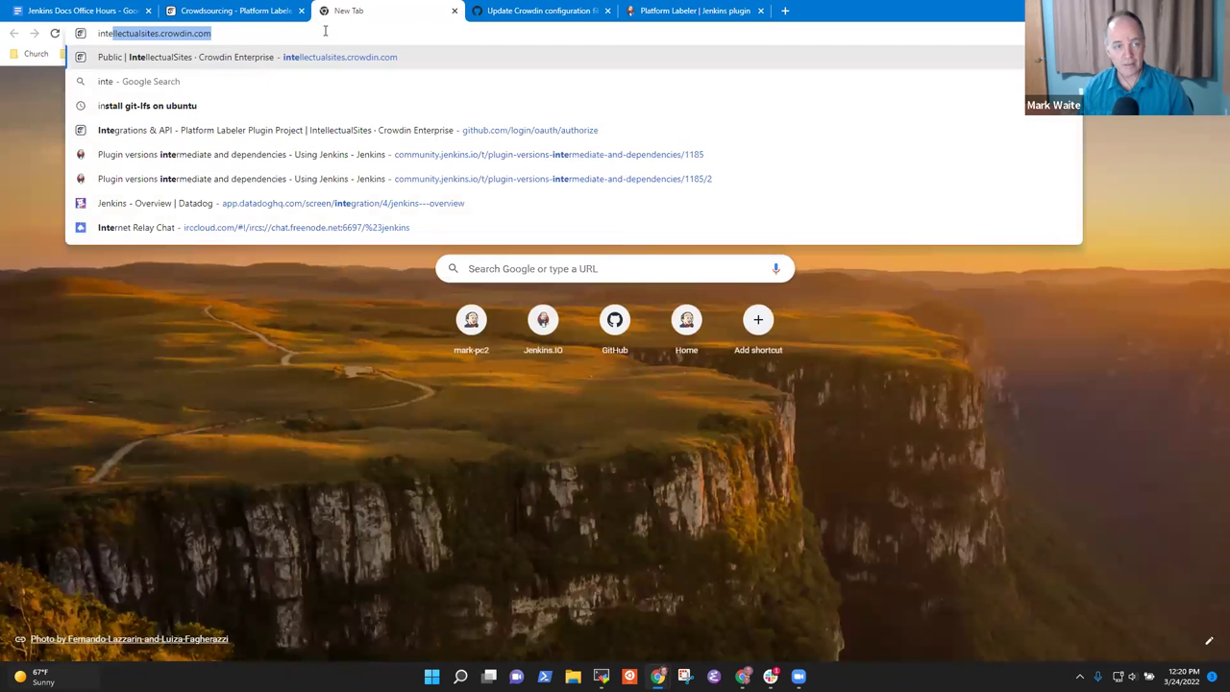
key("Return")
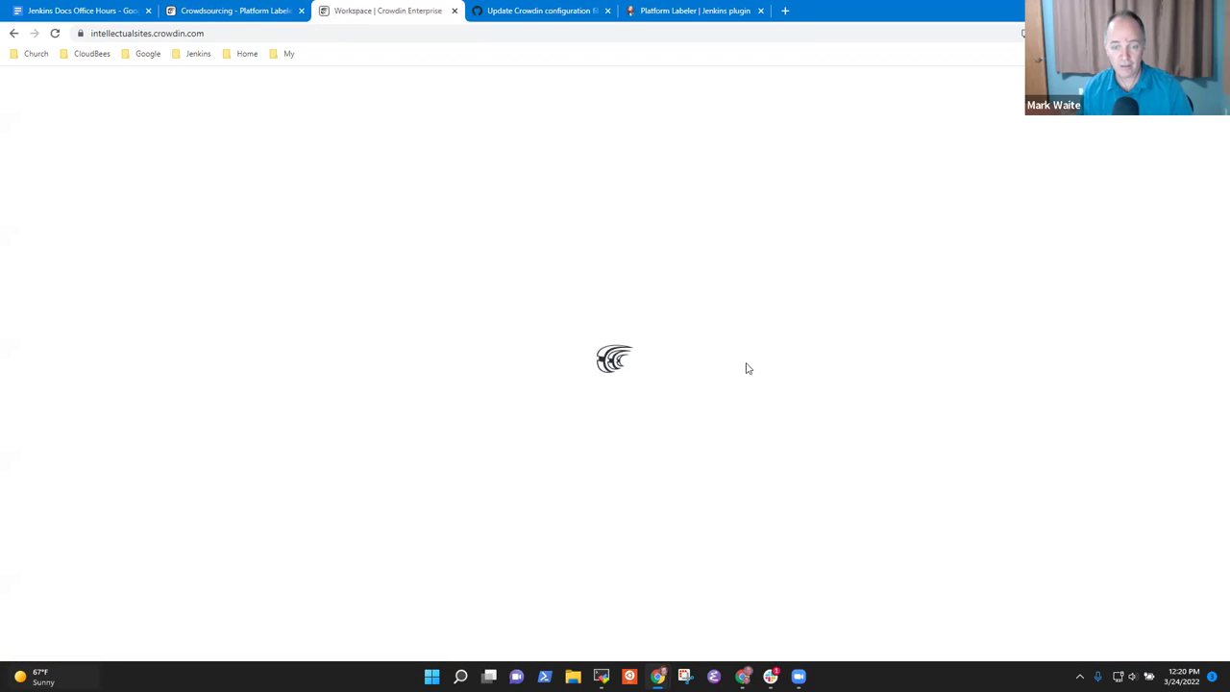
scroll(540, 474, "down", 3)
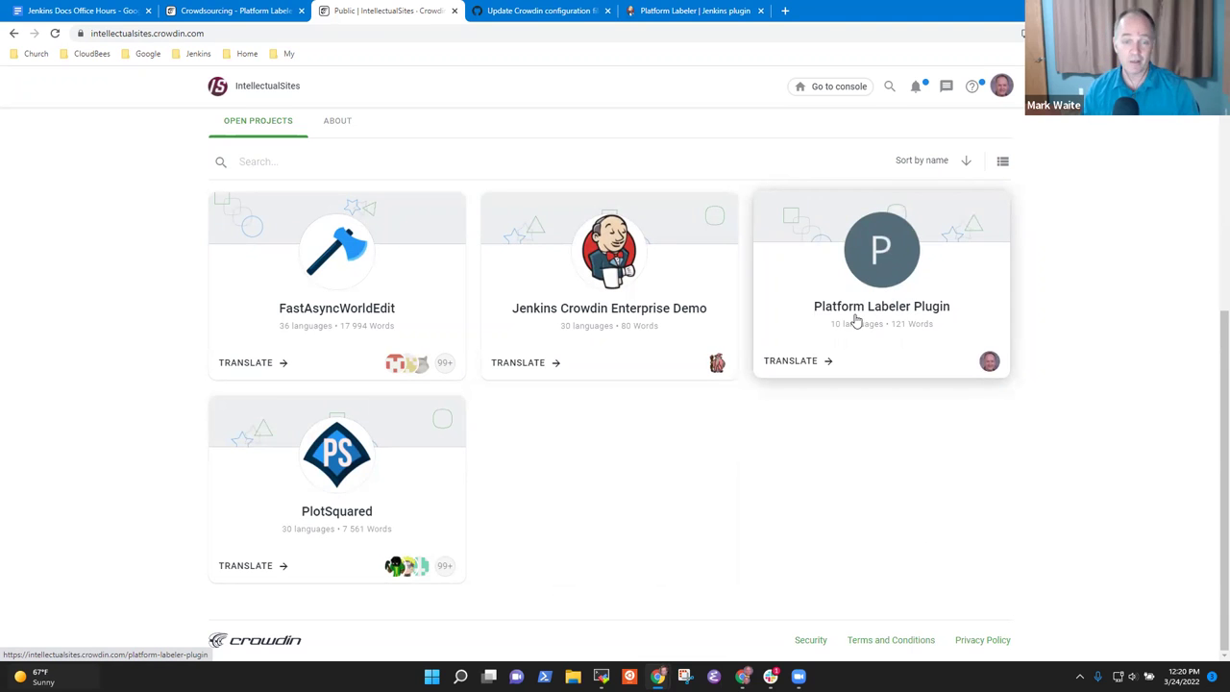
scroll(851, 322, "up", 3)
scroll(846, 459, "down", 3)
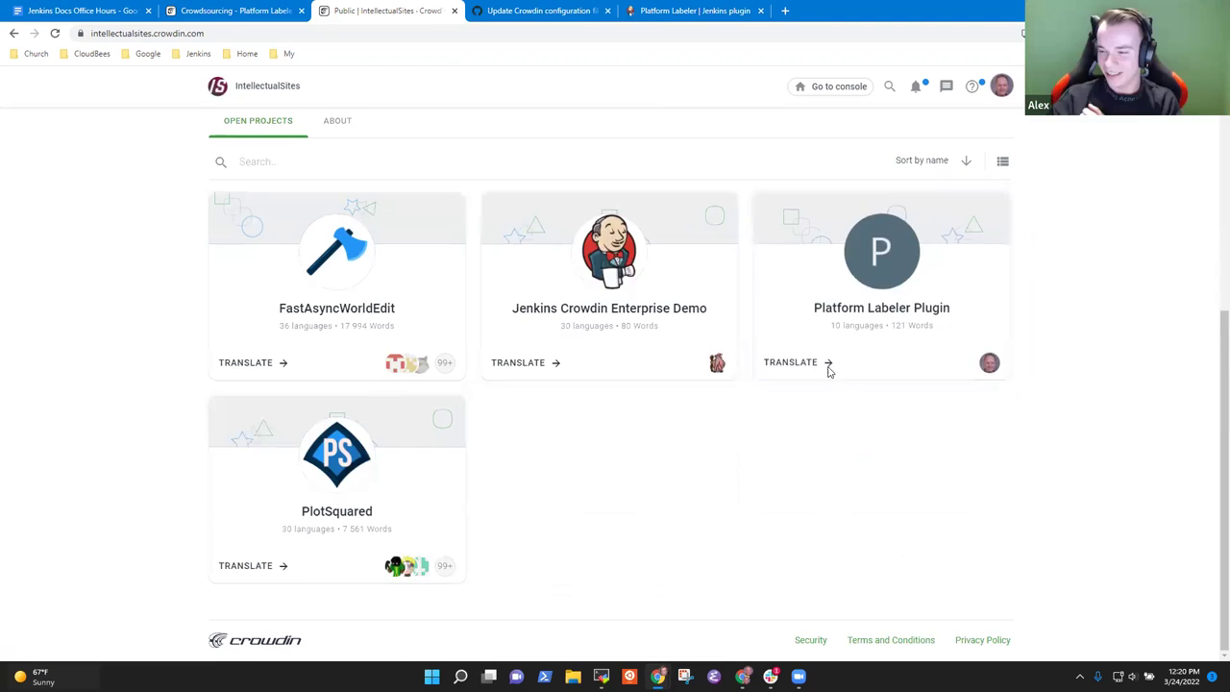
left_click(874, 307)
Step: Browse the English files, preview help-architecture.html in the editor, then return to the project page
mouse_move(424, 339)
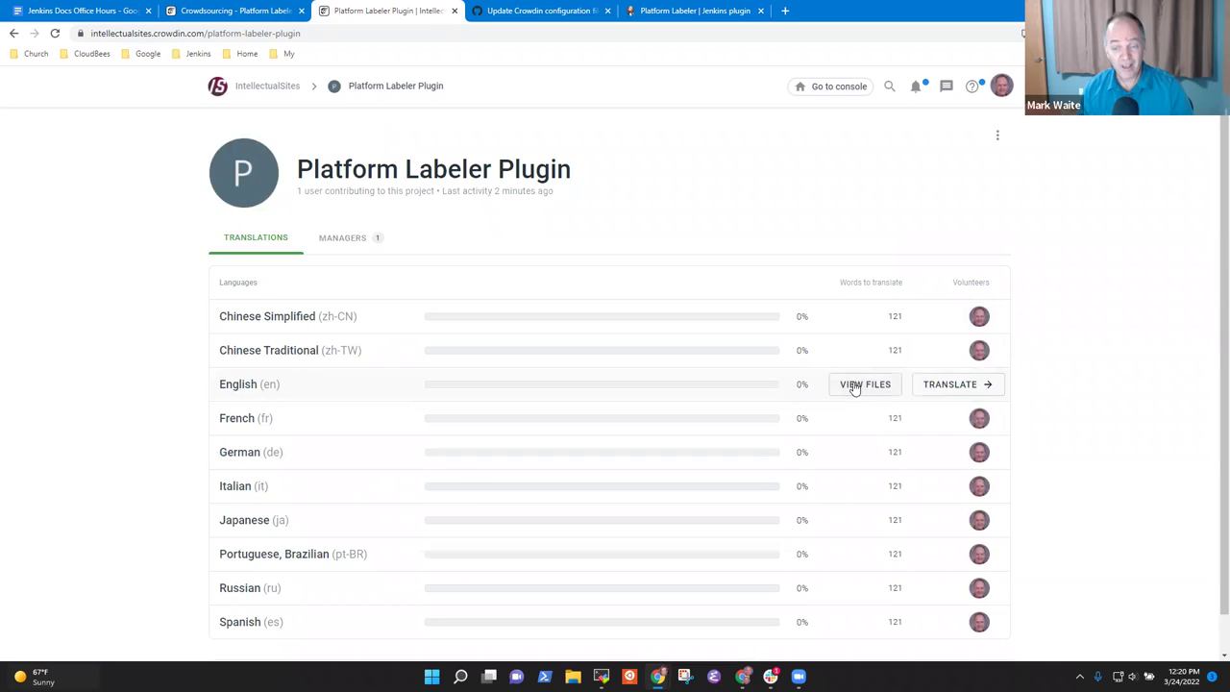
left_click(851, 385)
scroll(447, 405, "down", 3)
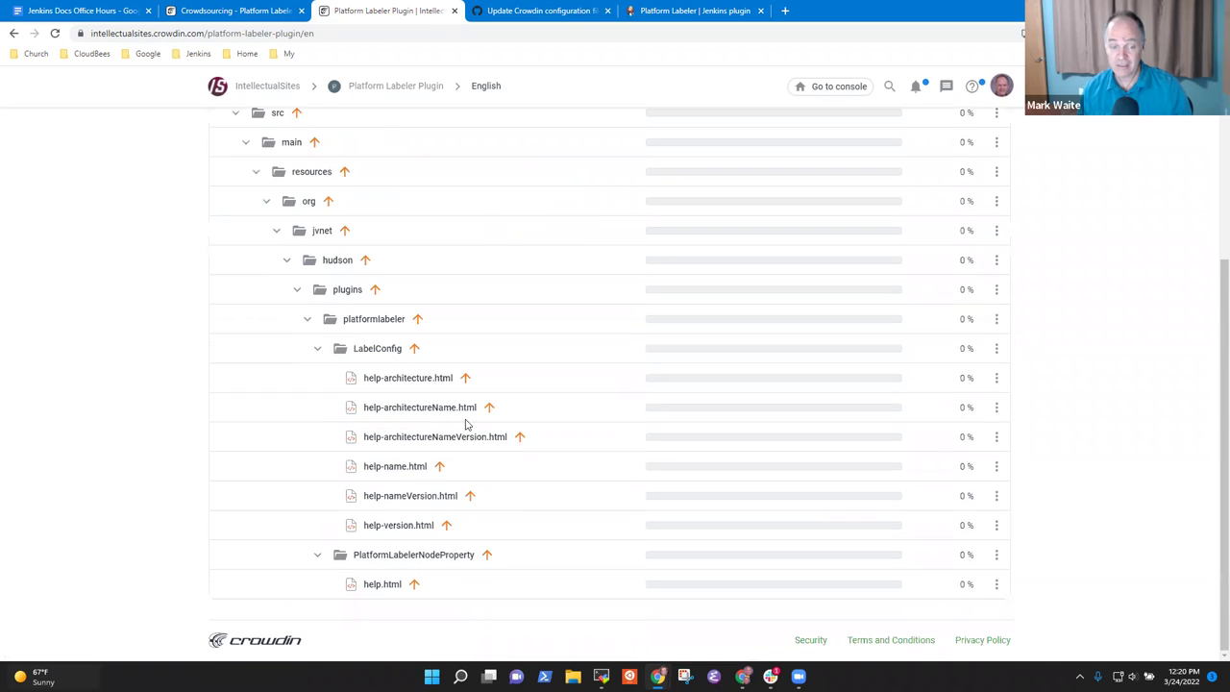
left_click(440, 386)
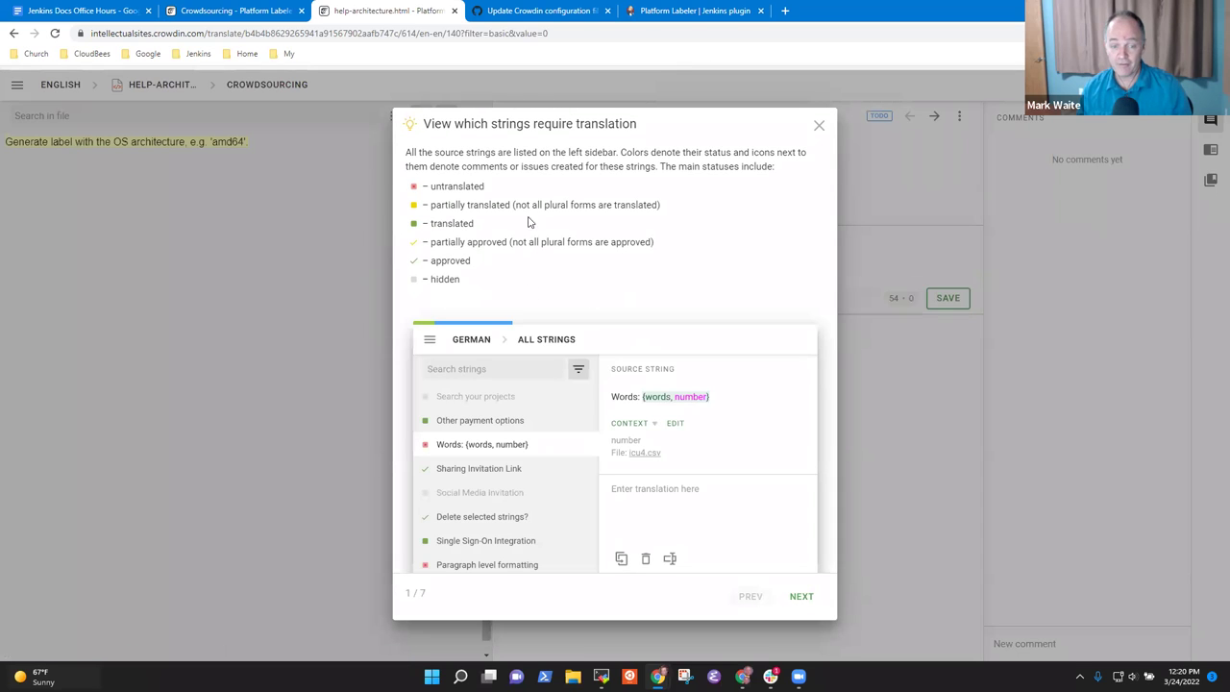
left_click(818, 125)
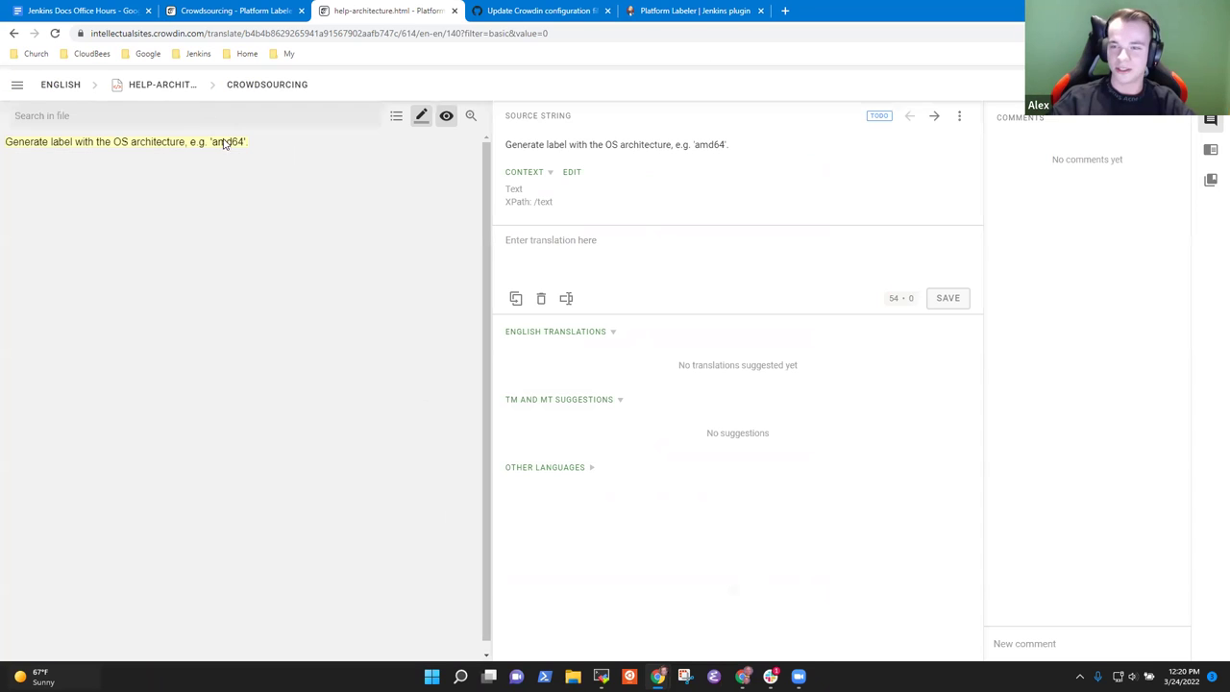
left_click(13, 34)
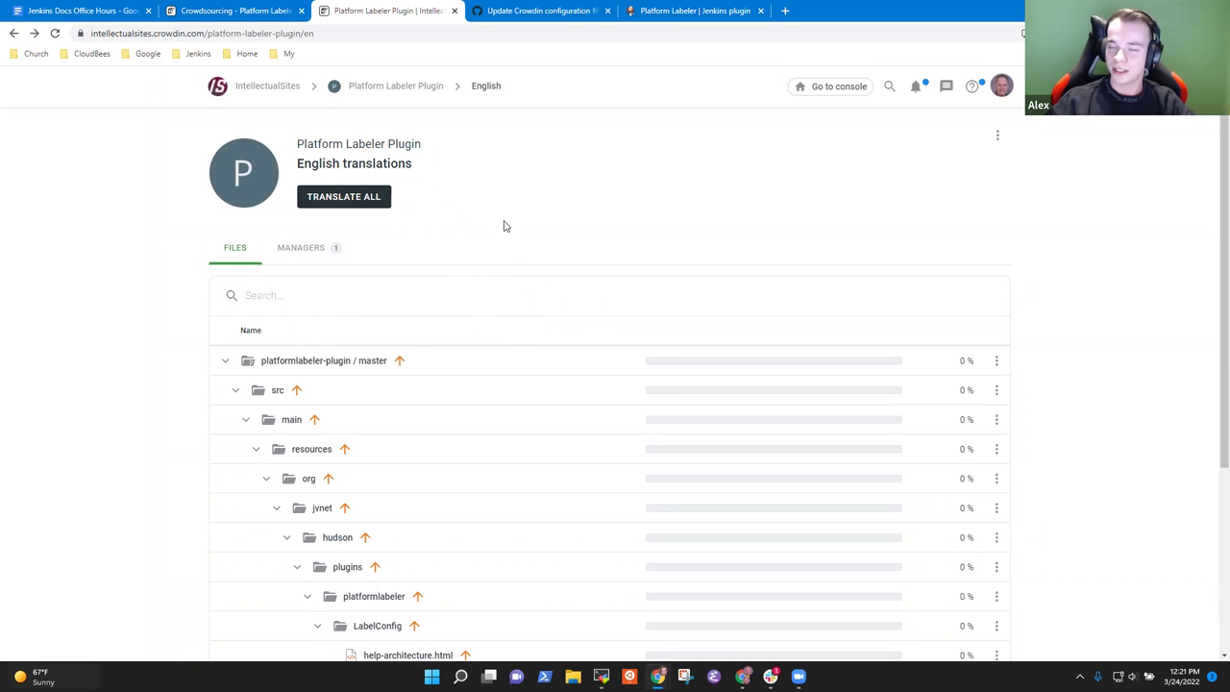
left_click(411, 88)
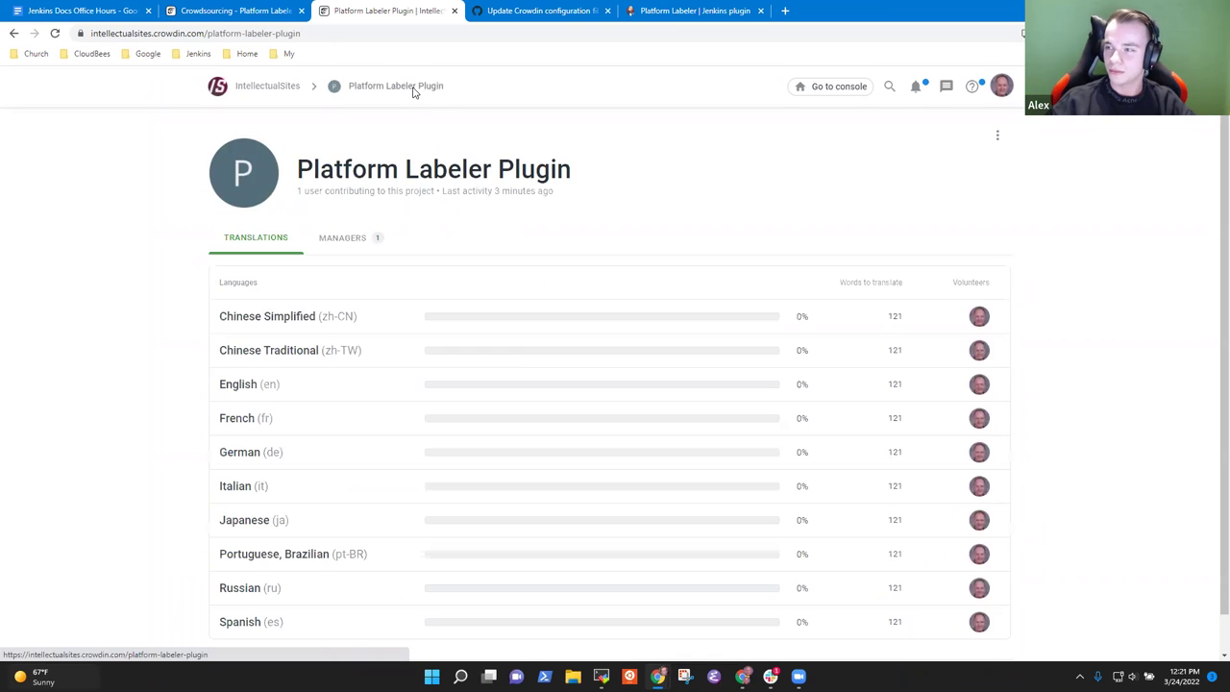
left_click(996, 137)
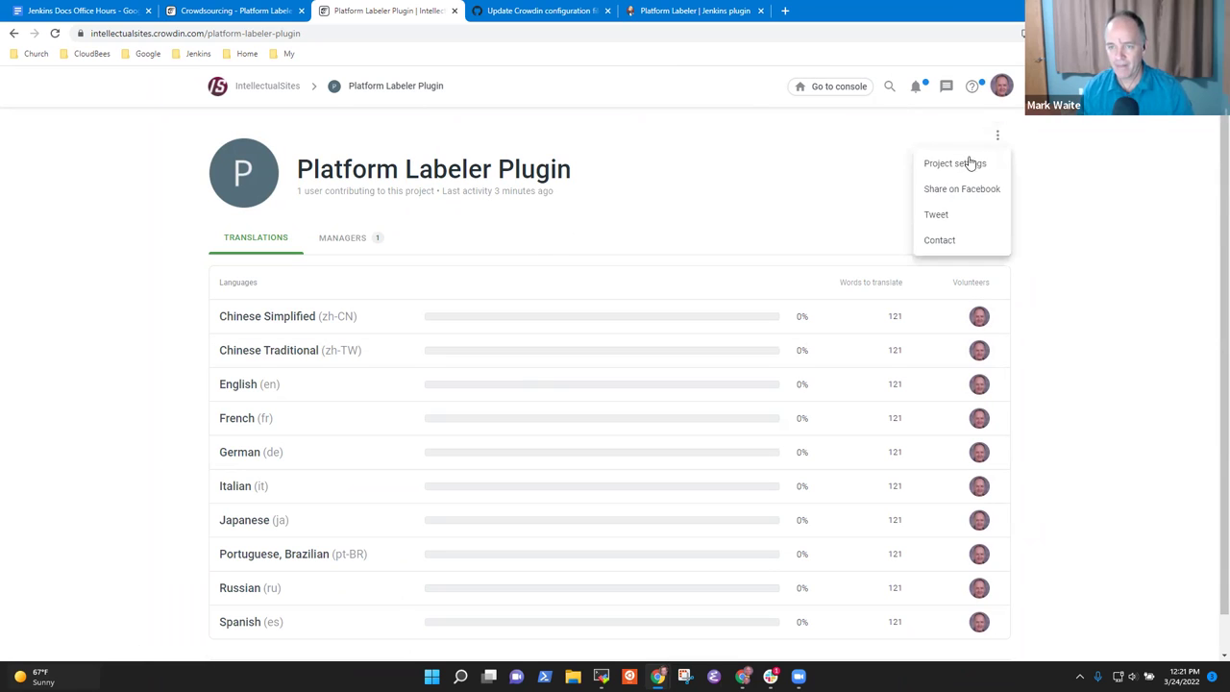
Step: Go to Project settings from the ⋮ menu and review the status badge and invitation link
left_click(961, 166)
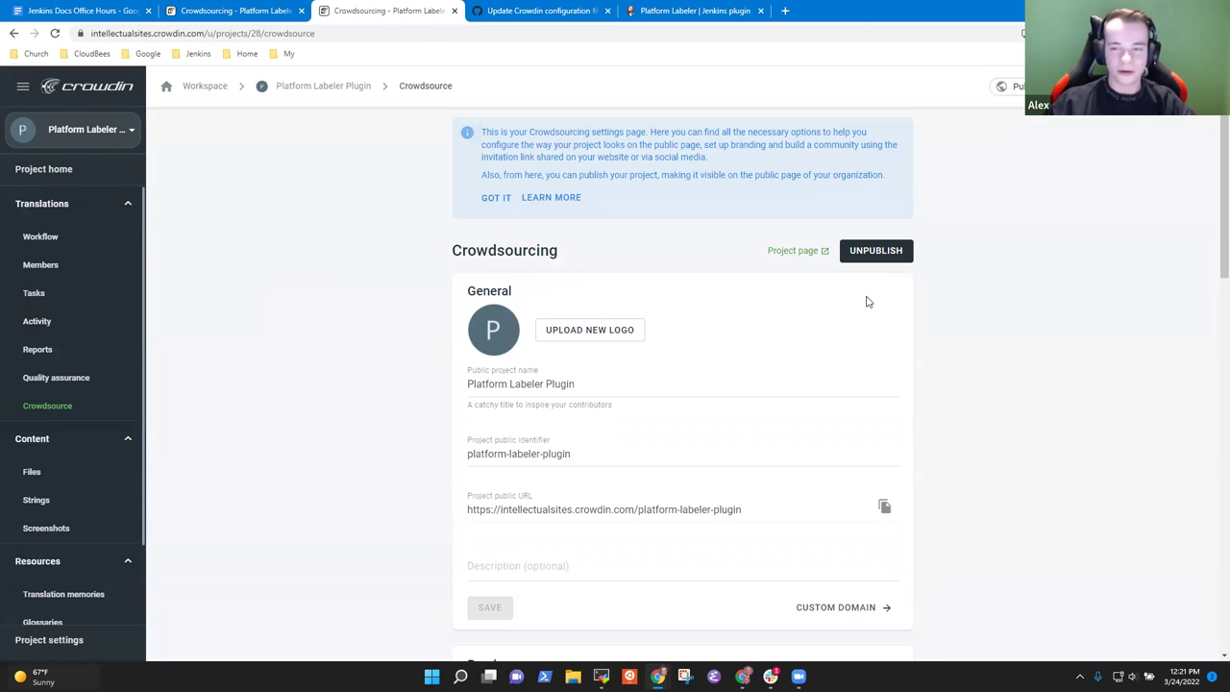
scroll(738, 352, "down", 1)
scroll(745, 351, "down", 4)
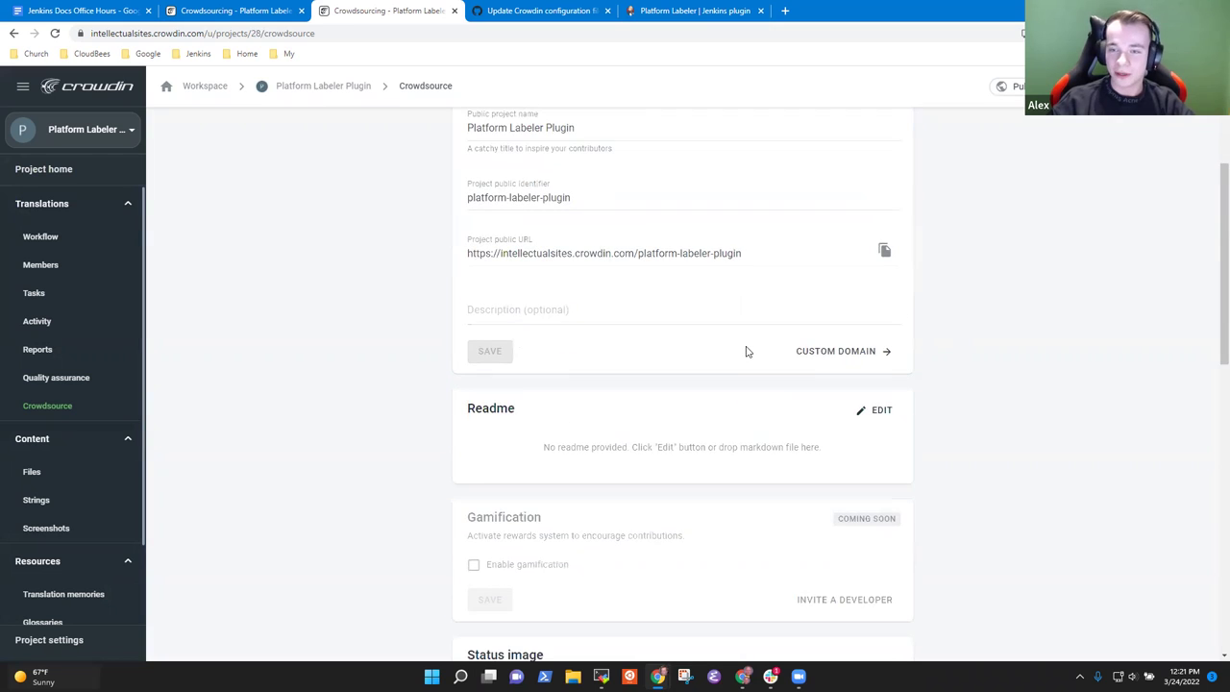
scroll(794, 358, "down", 1)
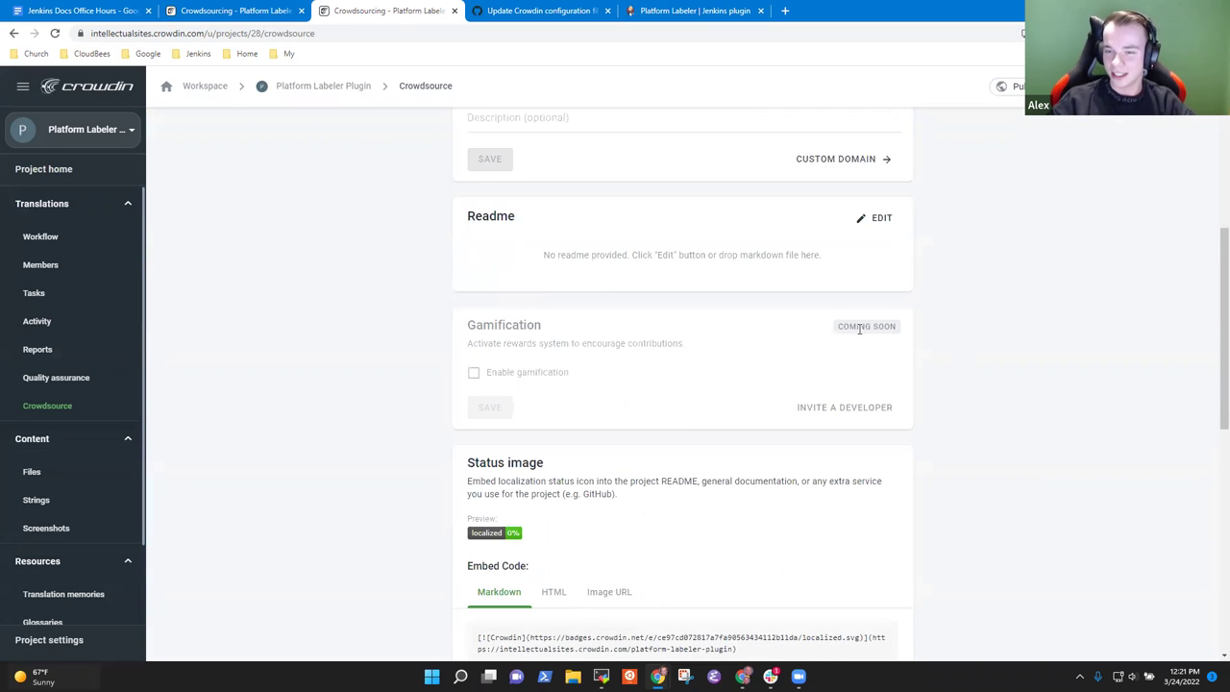
scroll(837, 395, "up", 5)
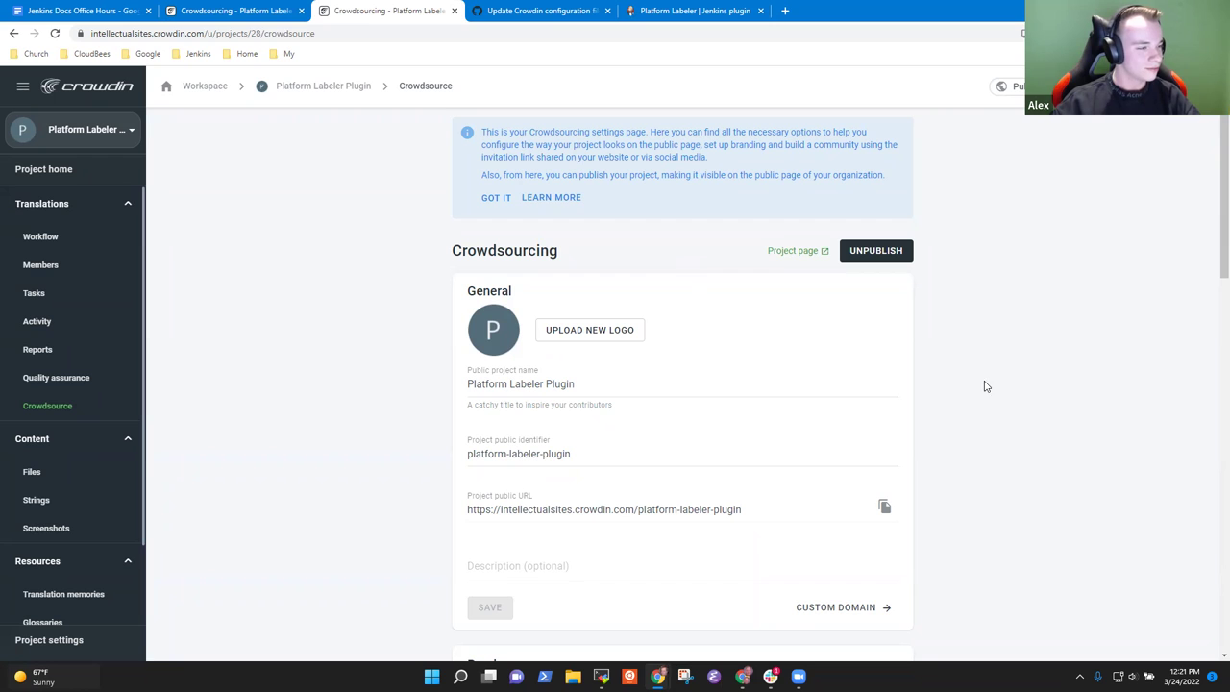
scroll(880, 362, "down", 6)
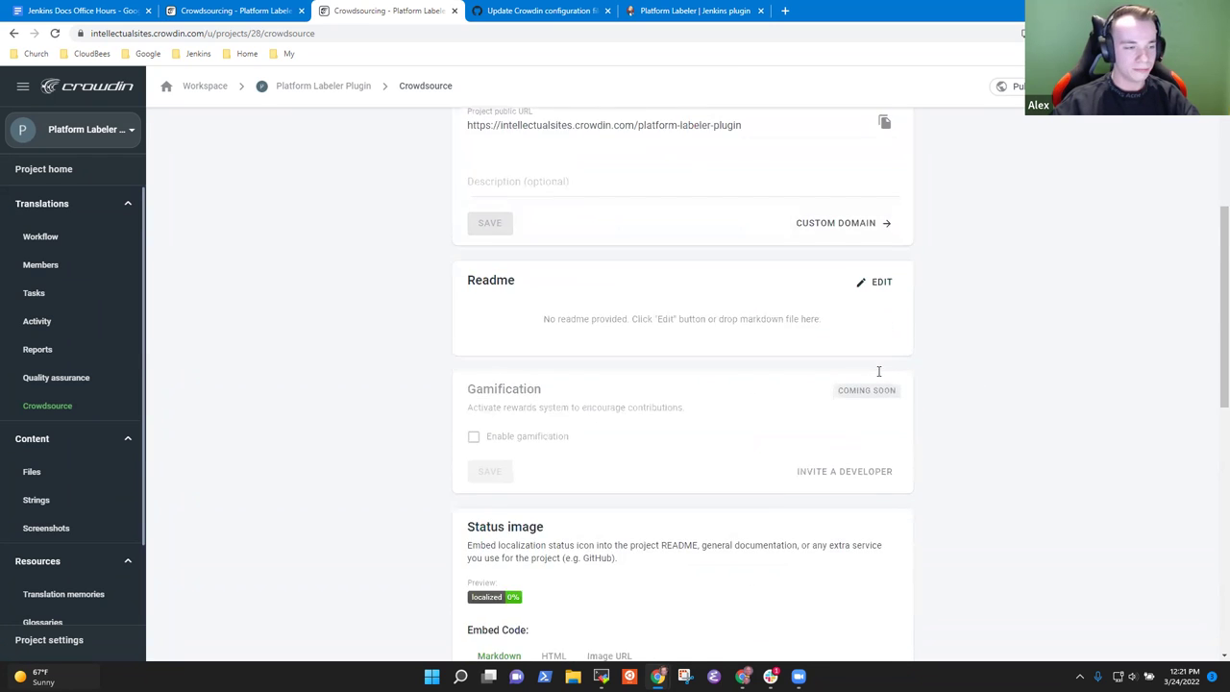
scroll(898, 373, "down", 4)
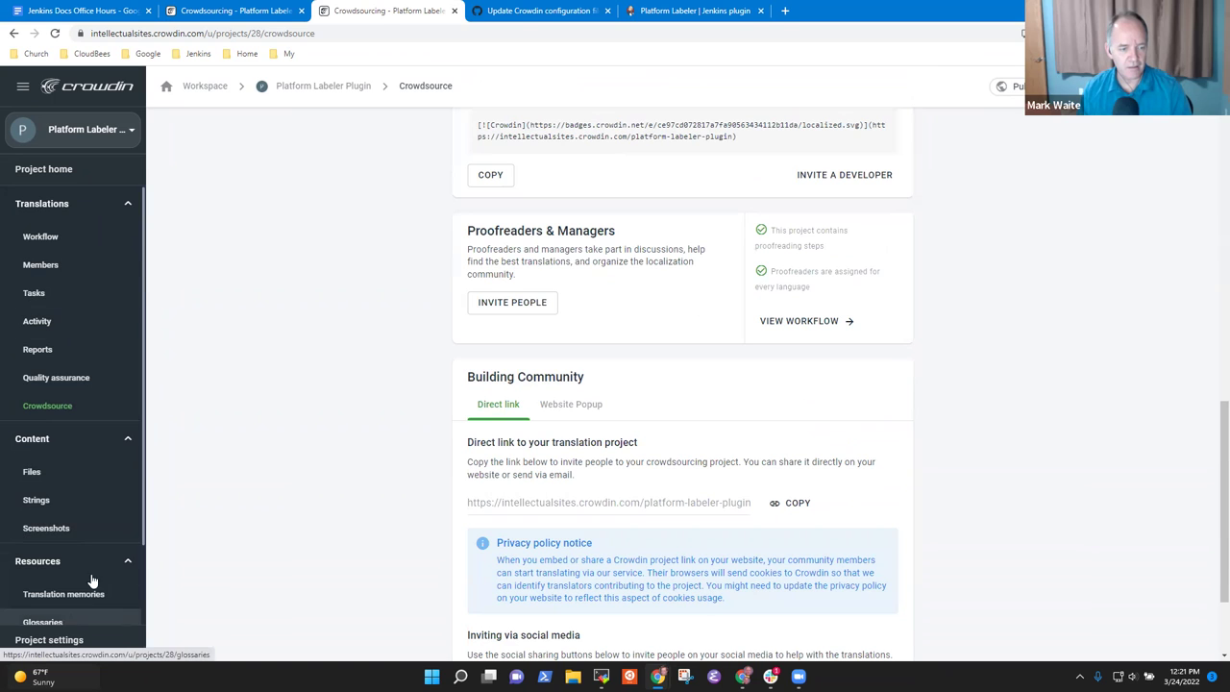
Step: Export only translations with 1 approval, skip untranslated strings and files, and save
scroll(66, 567, "down", 1)
left_click(73, 638)
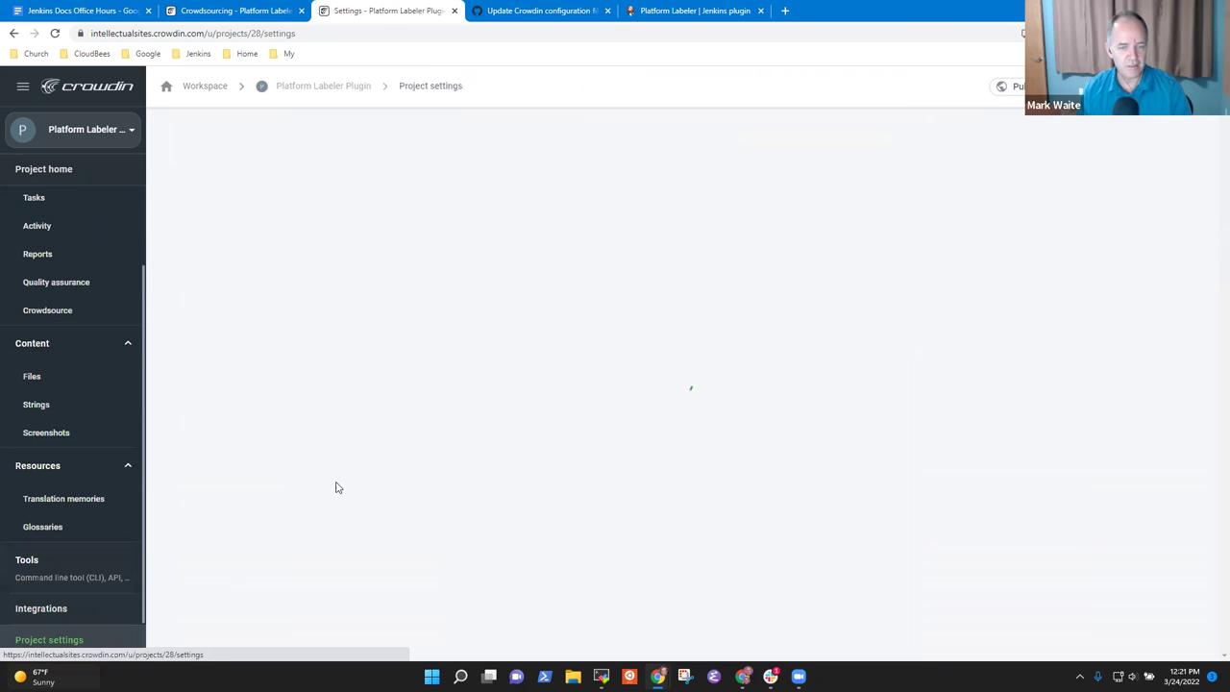
scroll(1022, 418, "down", 10)
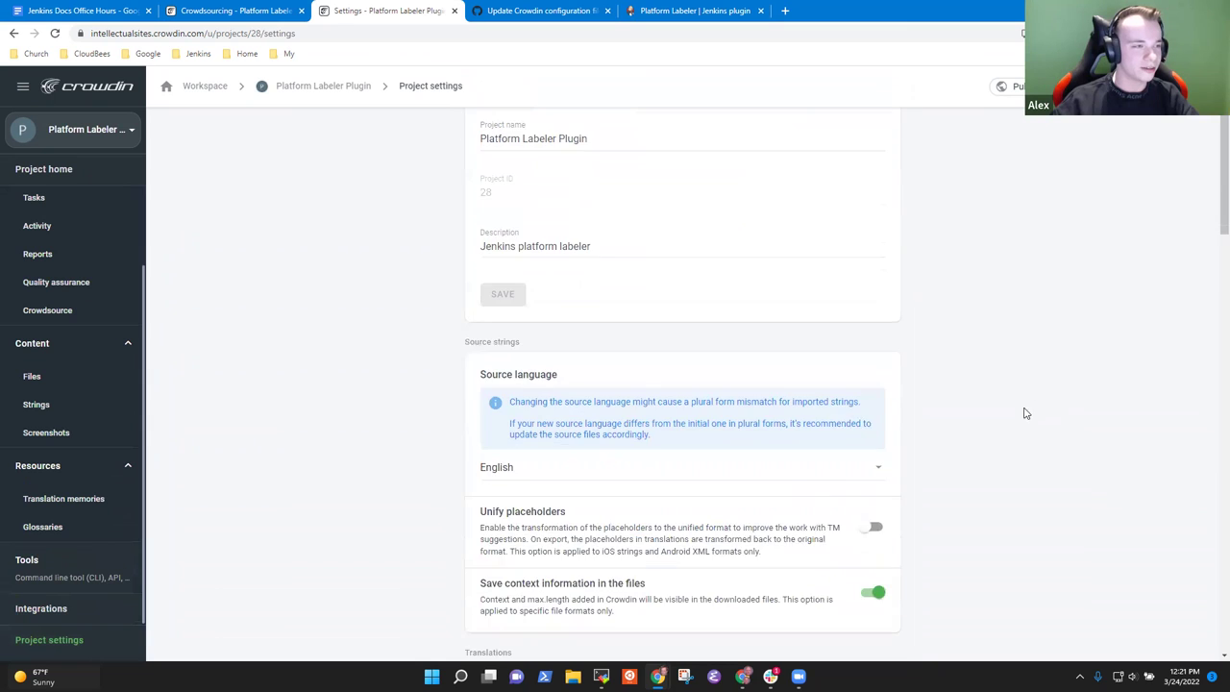
scroll(1023, 418, "down", 3)
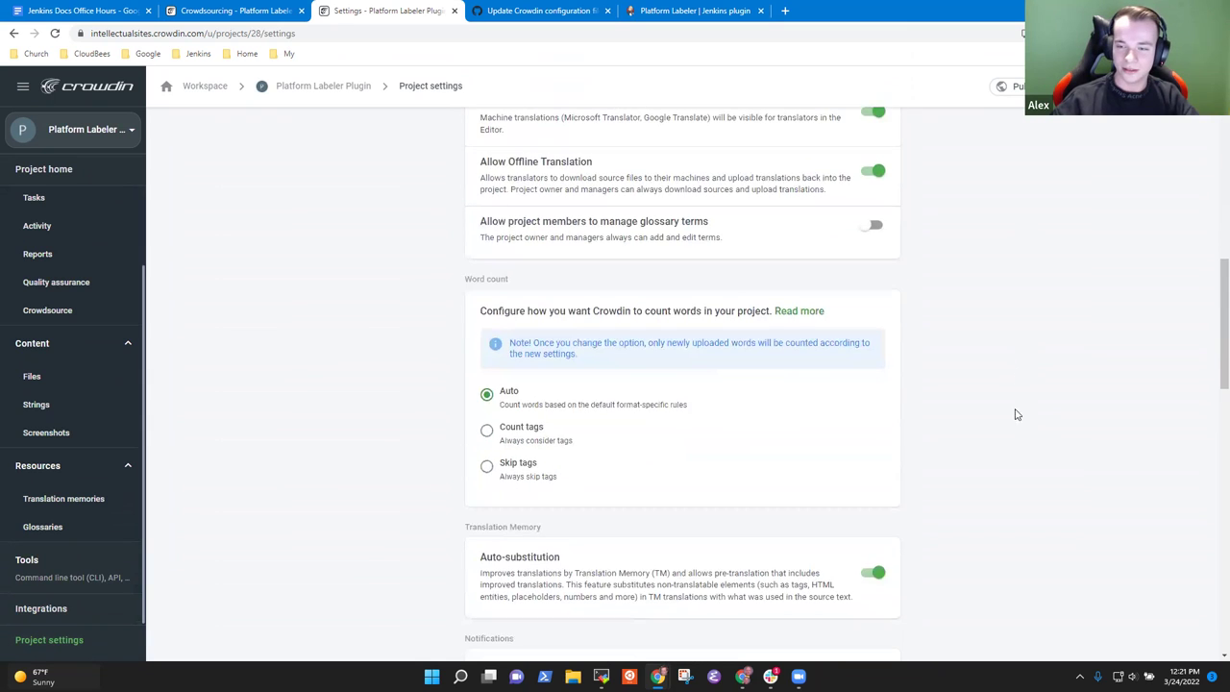
scroll(1009, 419, "down", 5)
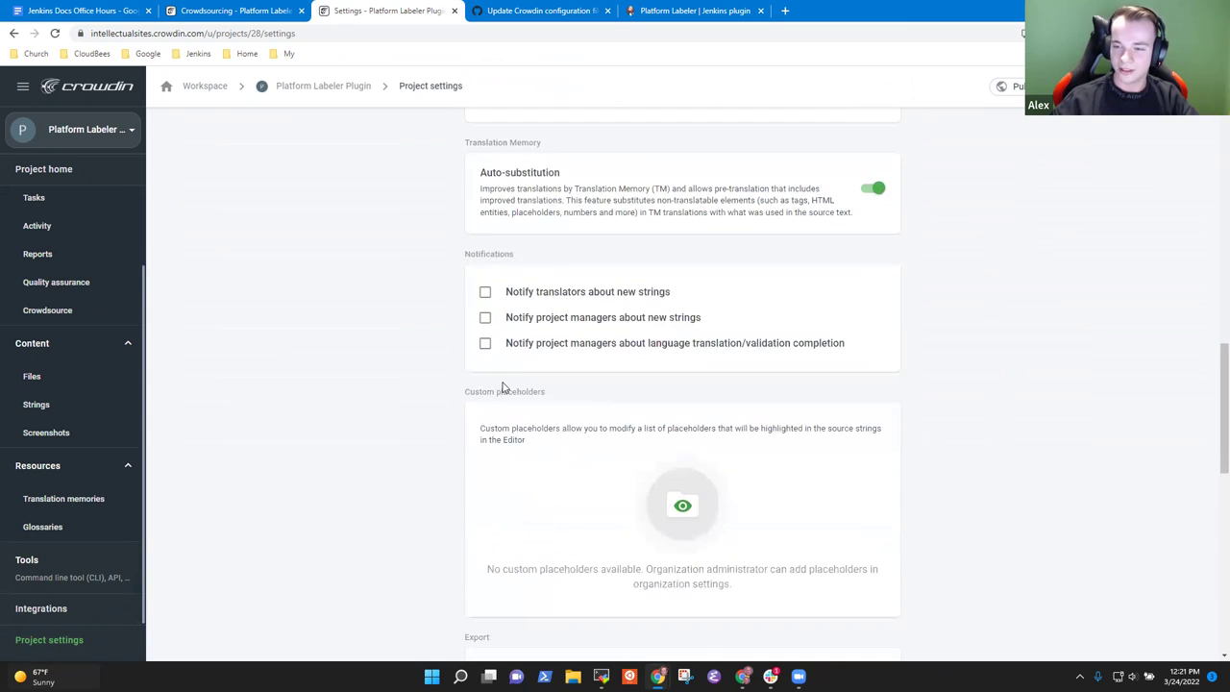
scroll(850, 438, "down", 2)
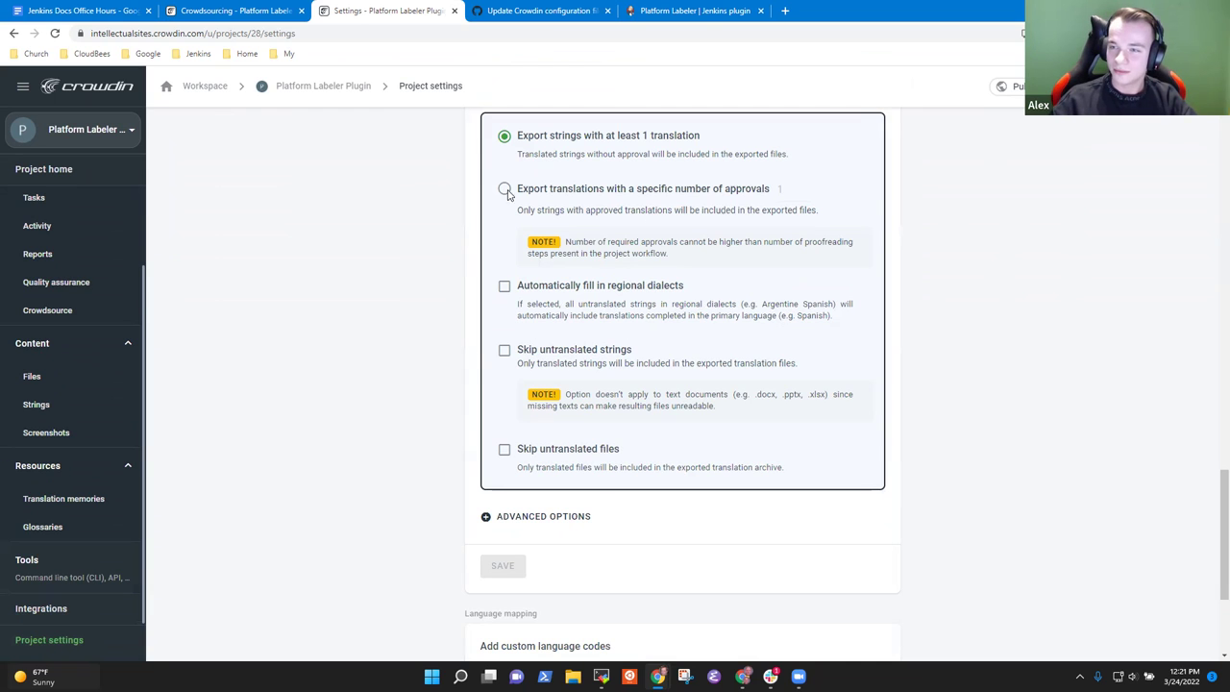
left_click_drag(698, 135, 528, 141)
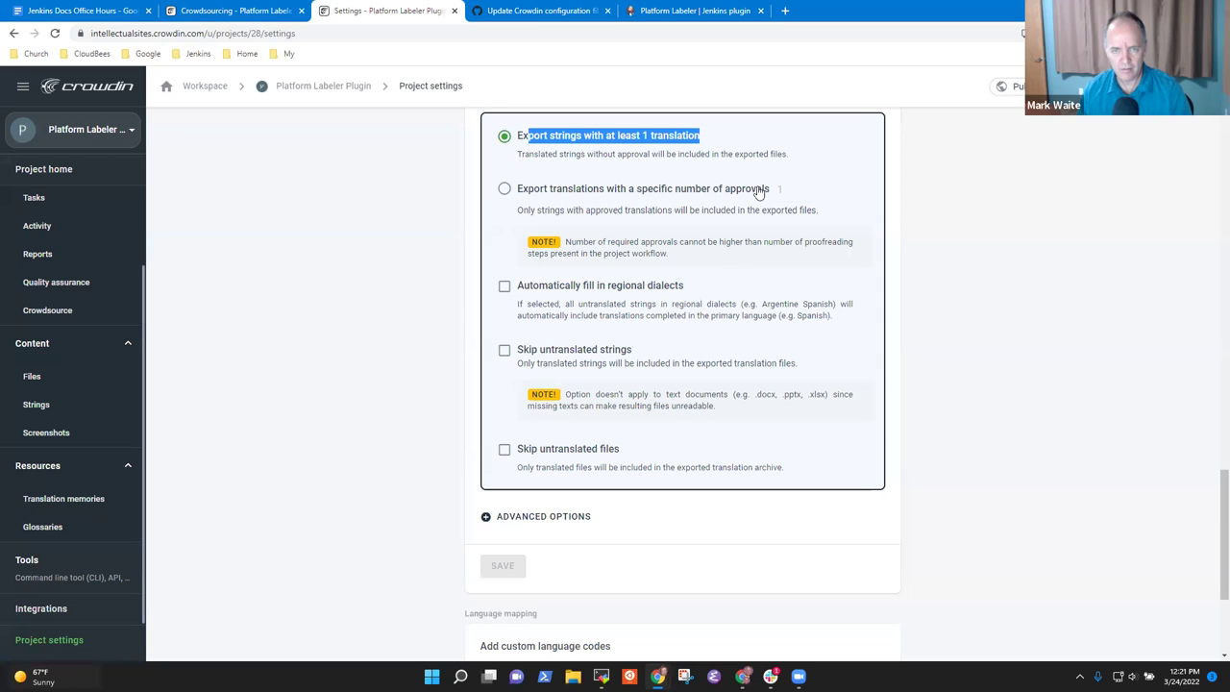
left_click(505, 190)
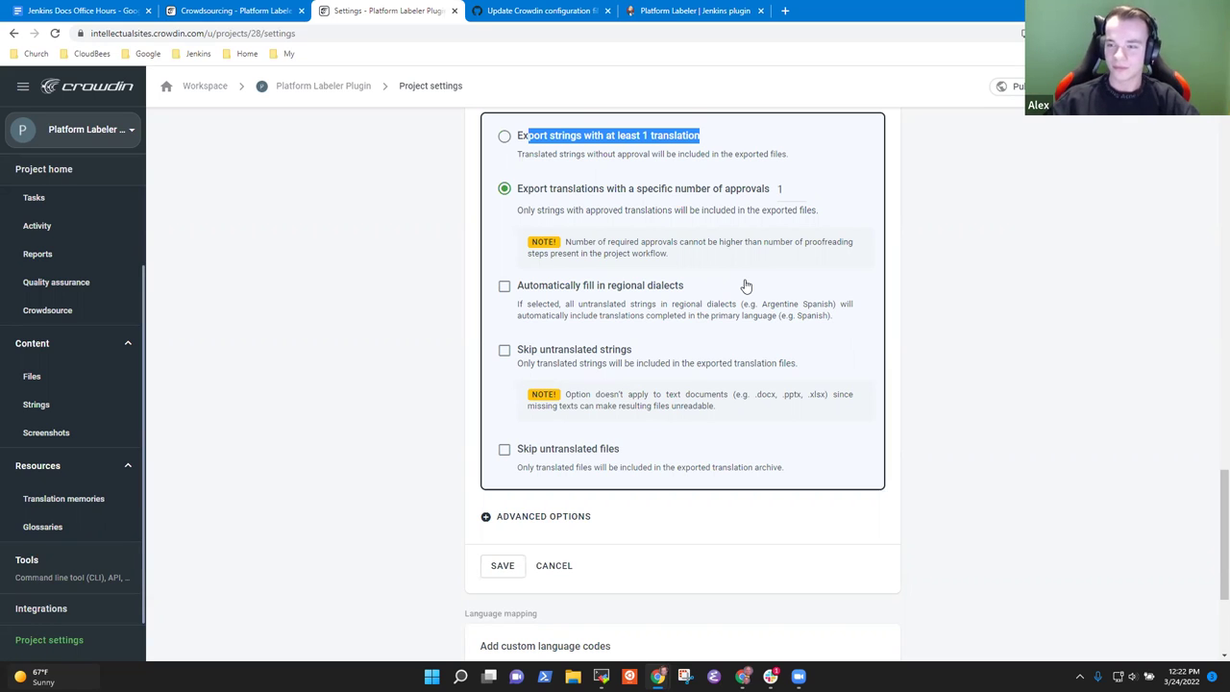
left_click(711, 217)
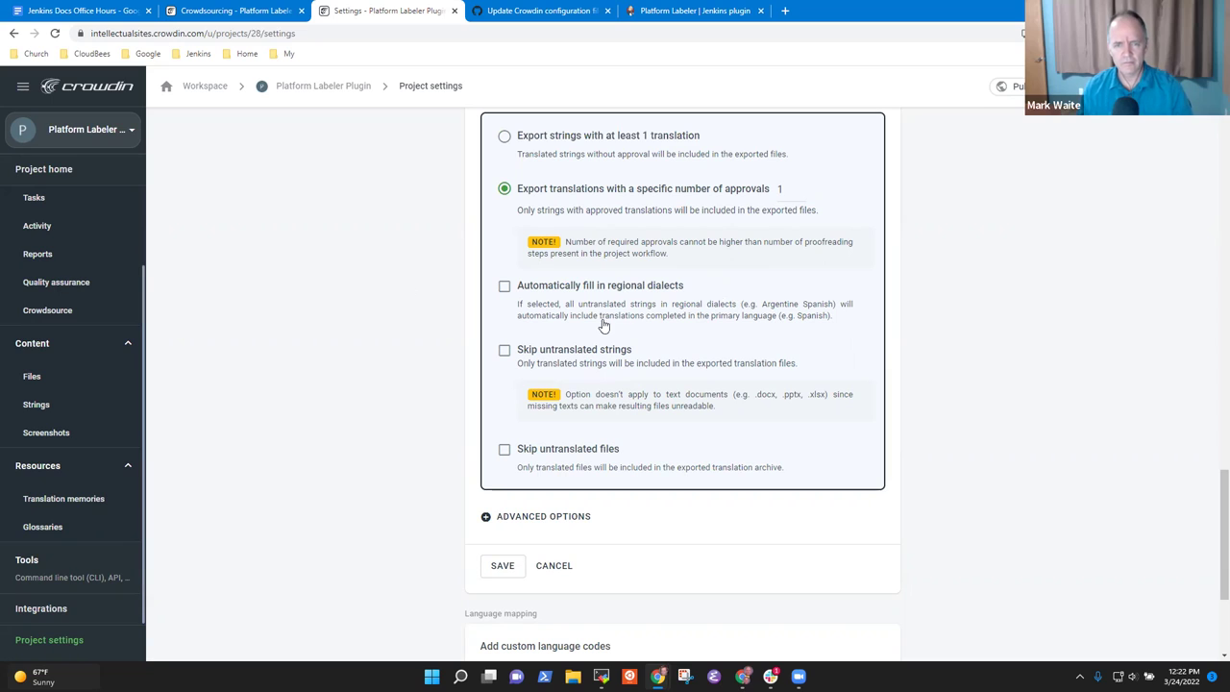
left_click(503, 352)
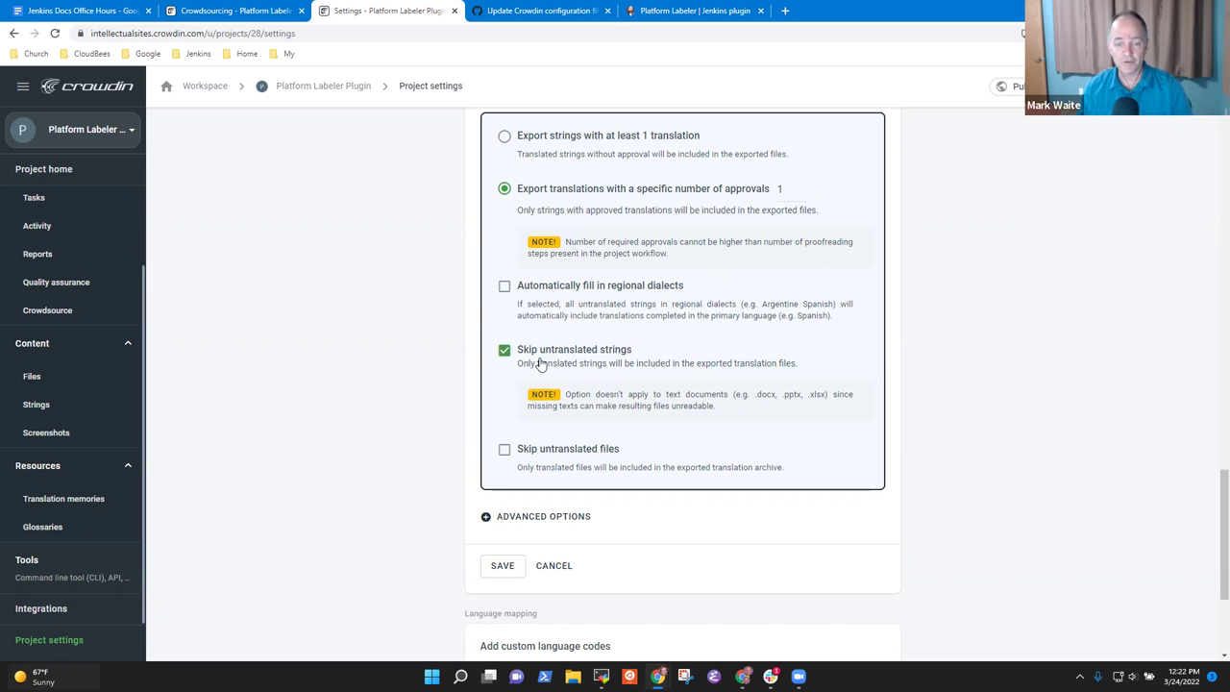
left_click(504, 449)
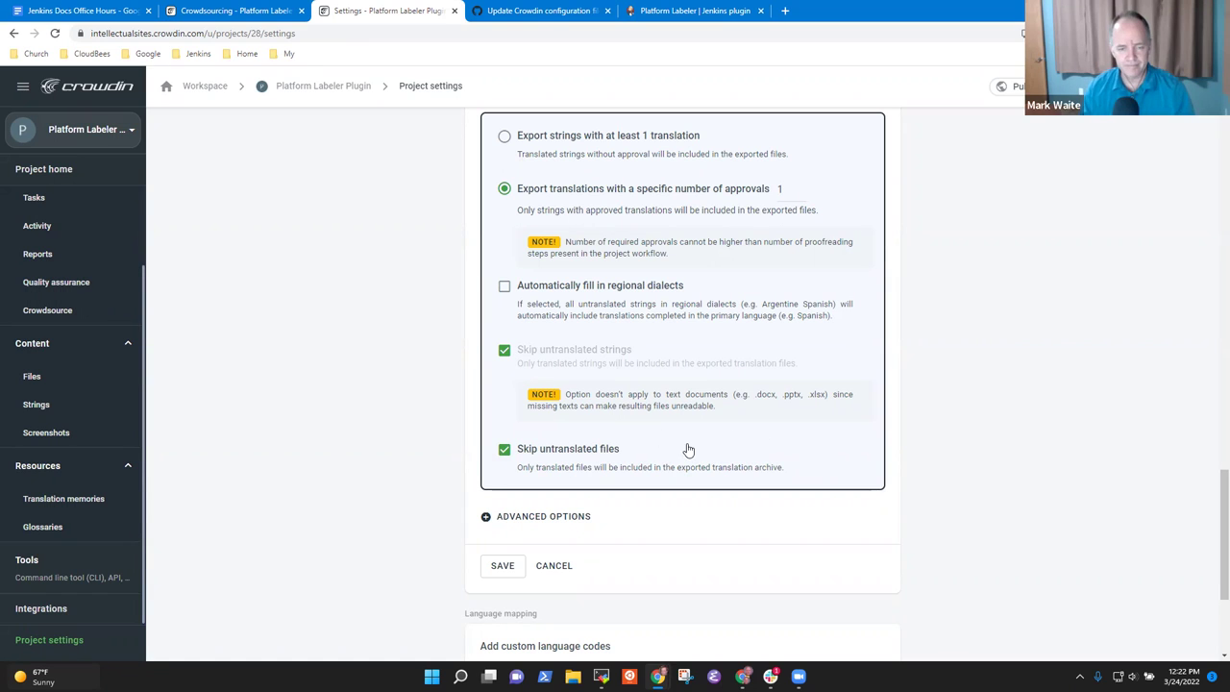
left_click(502, 566)
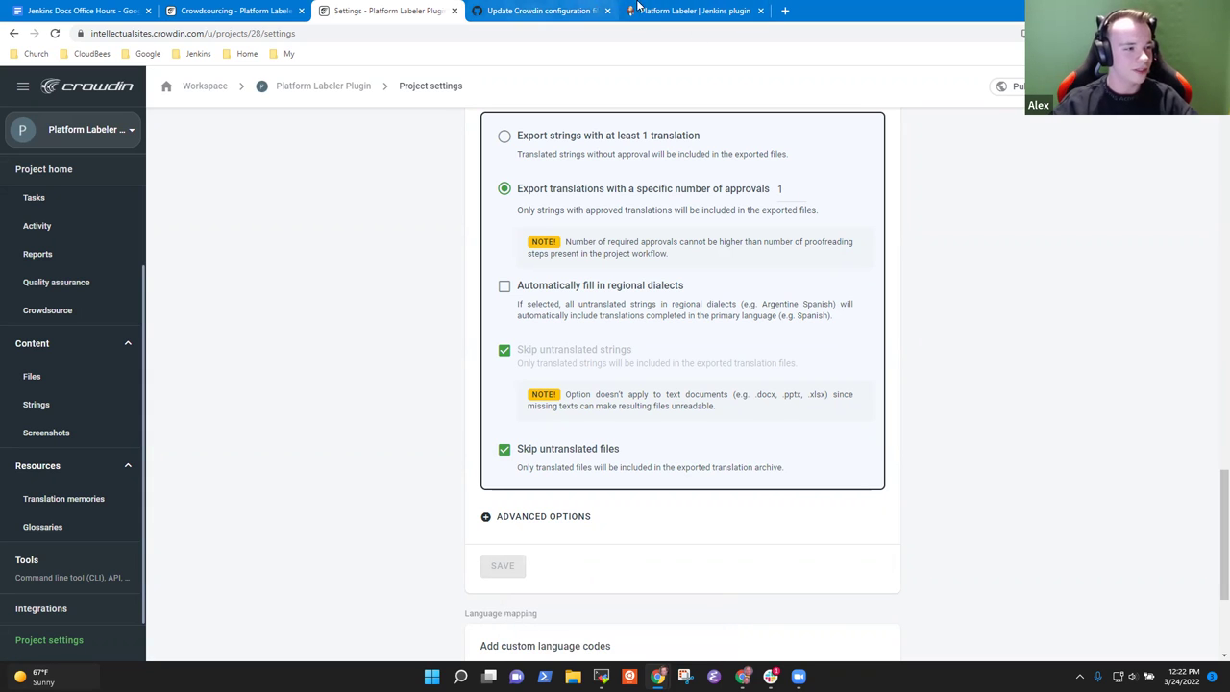
Step: Review the changed files of GitHub pull request #582 'New Crowdin updates', then return to Crowdin
left_click(666, 10)
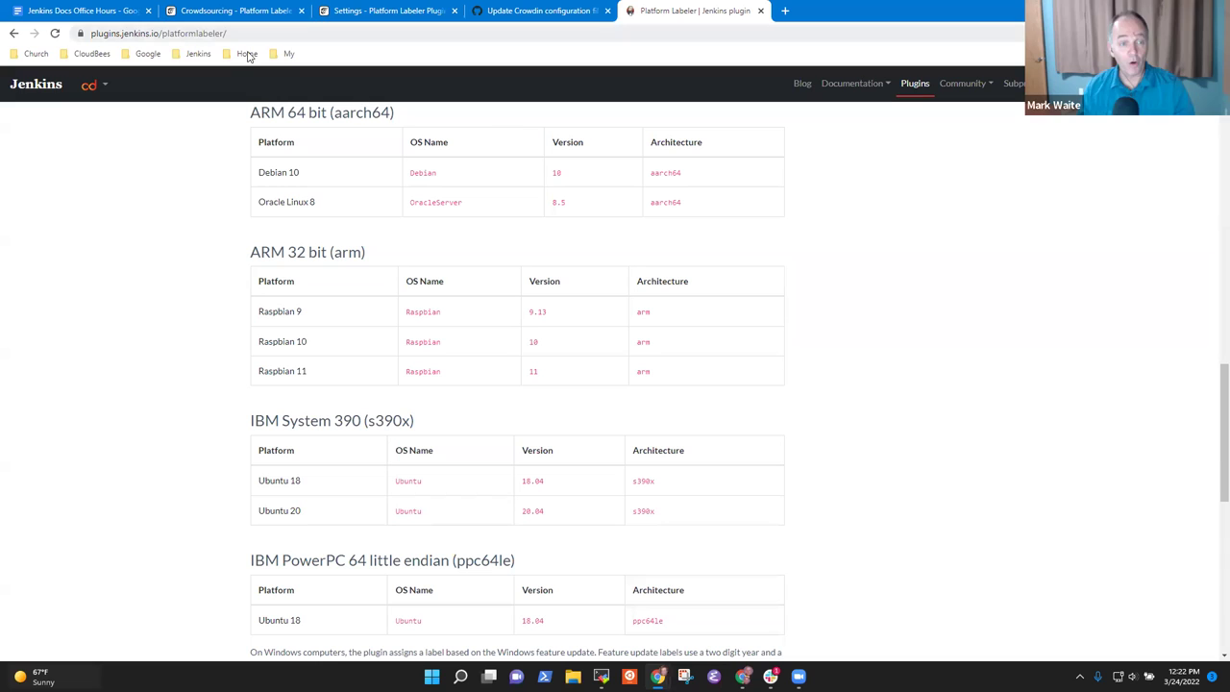
left_click(538, 10)
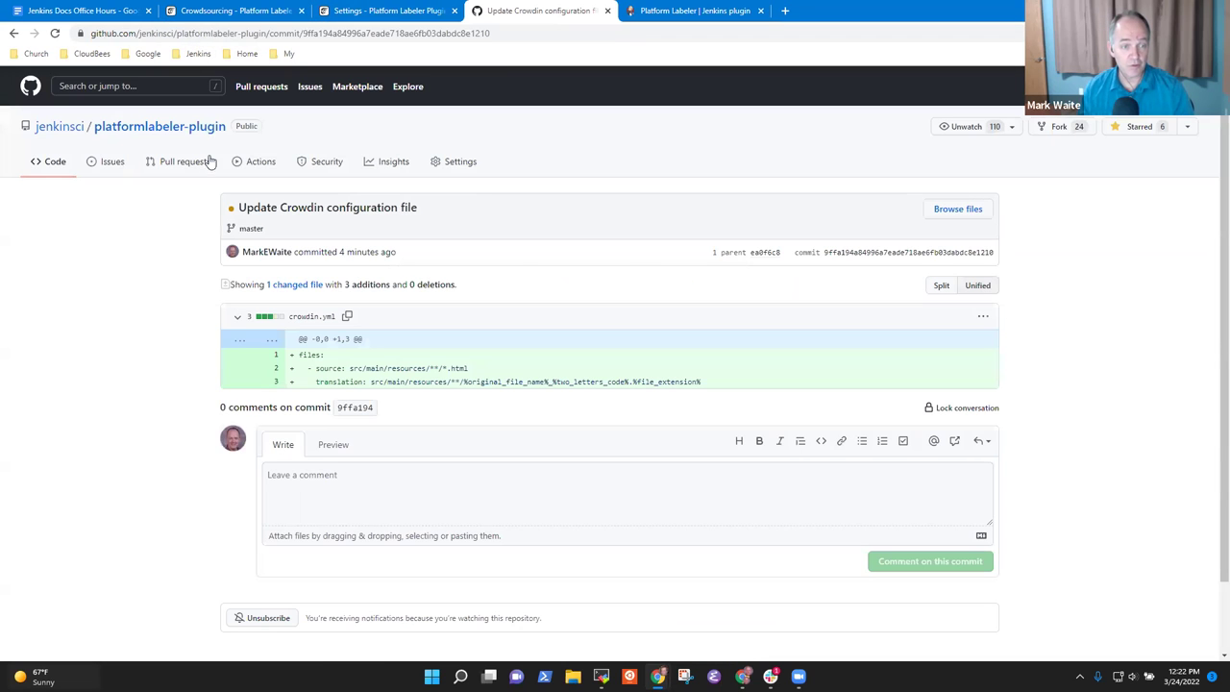
left_click(193, 131)
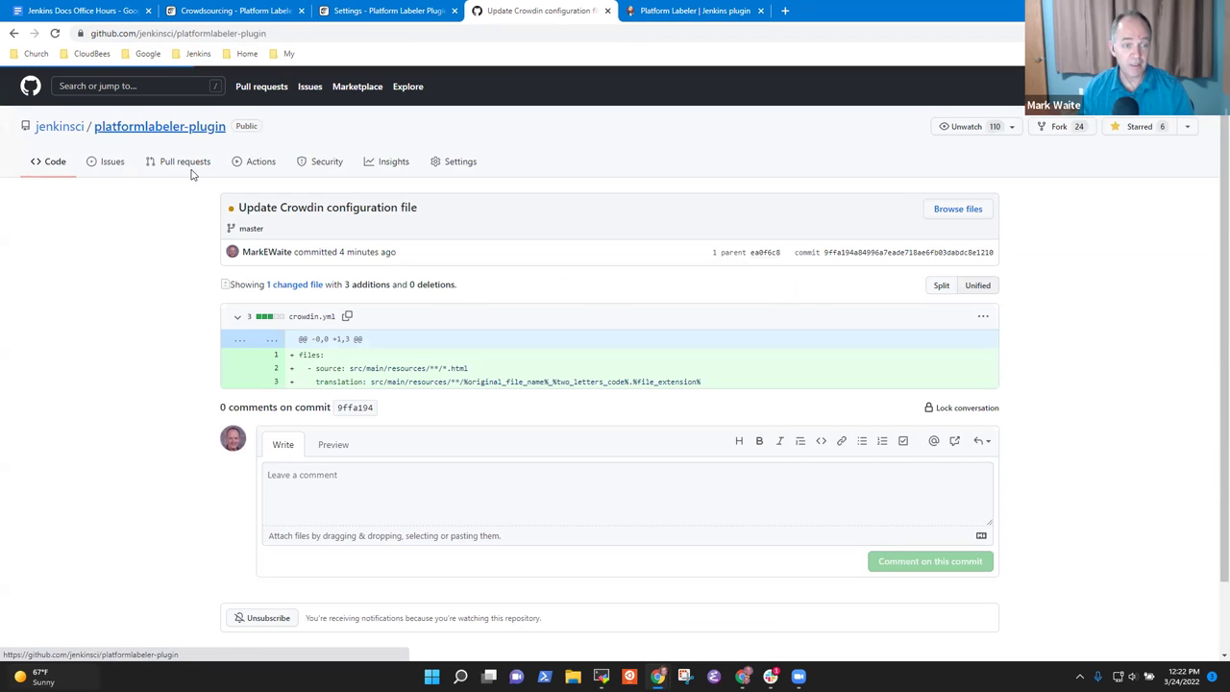
left_click(184, 161)
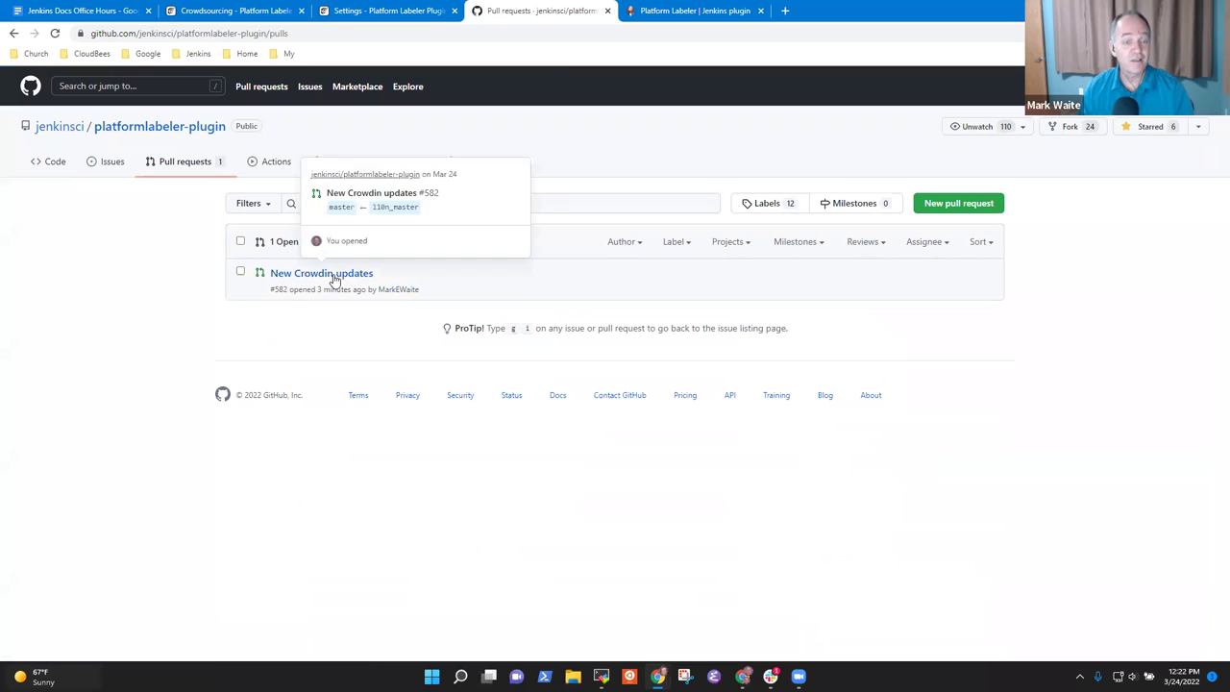
left_click(352, 277)
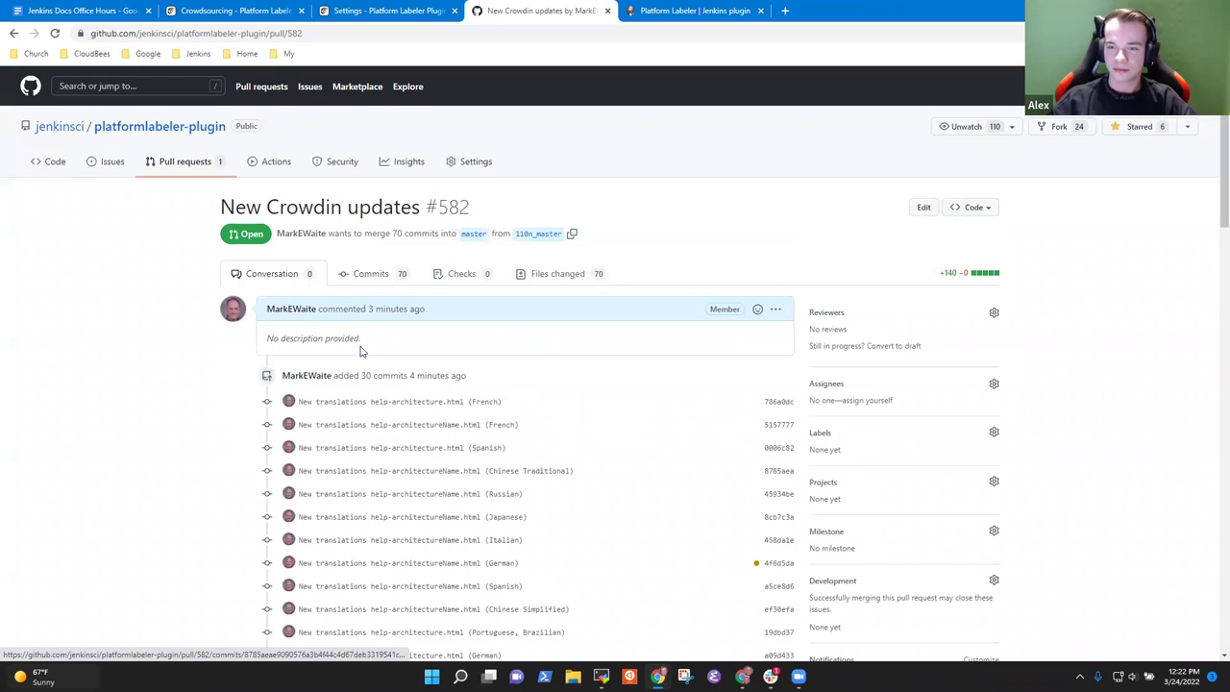
scroll(490, 467, "down", 5)
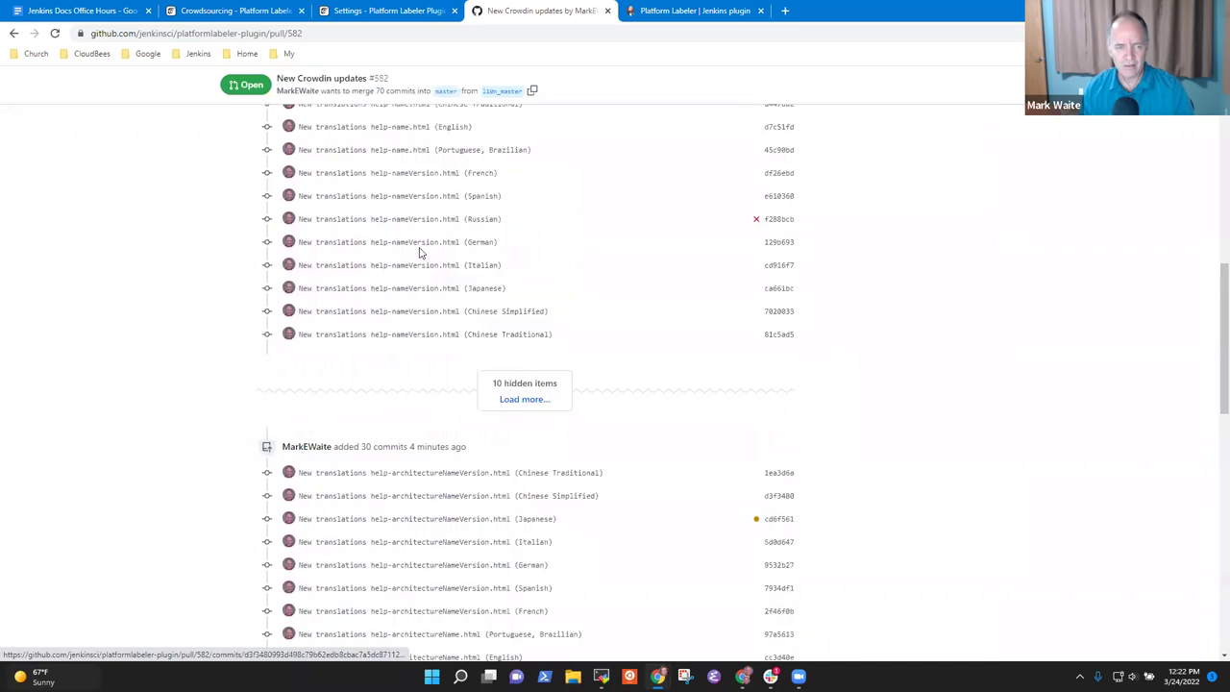
scroll(426, 249, "up", 6)
left_click(559, 210)
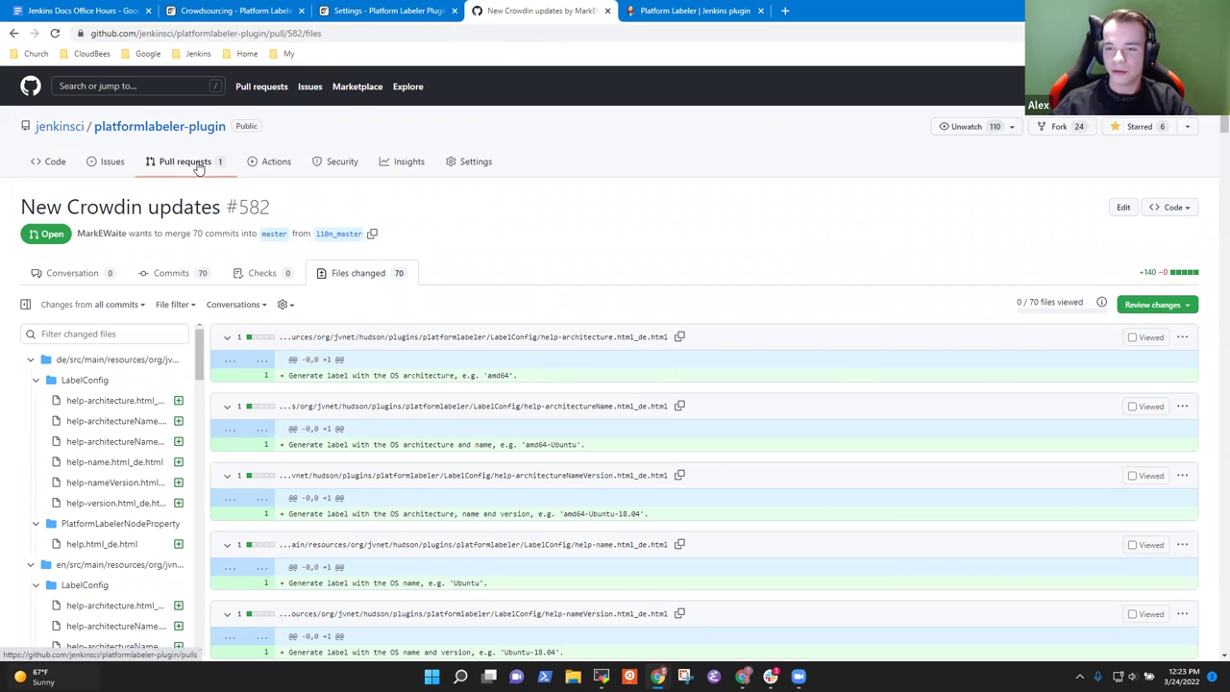
left_click(429, 16)
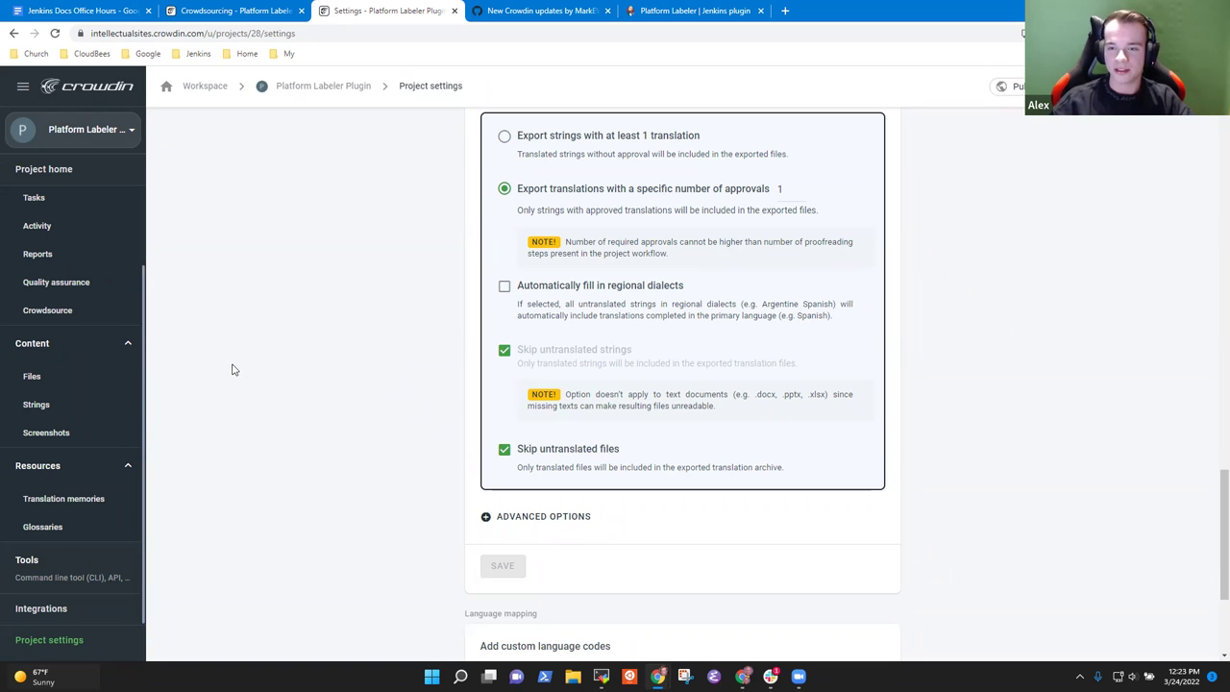
Step: Go to the workspace project list, cancel the New project form, then return to the GitHub pull request
scroll(238, 351, "up", 2)
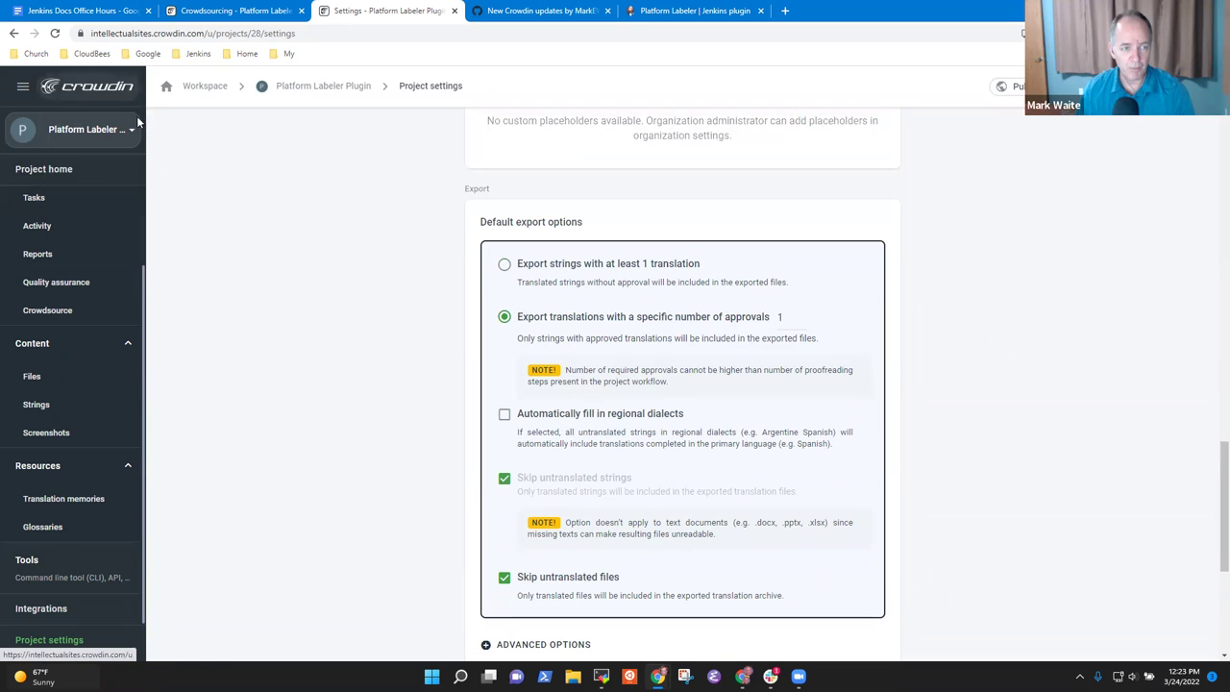
left_click(105, 129)
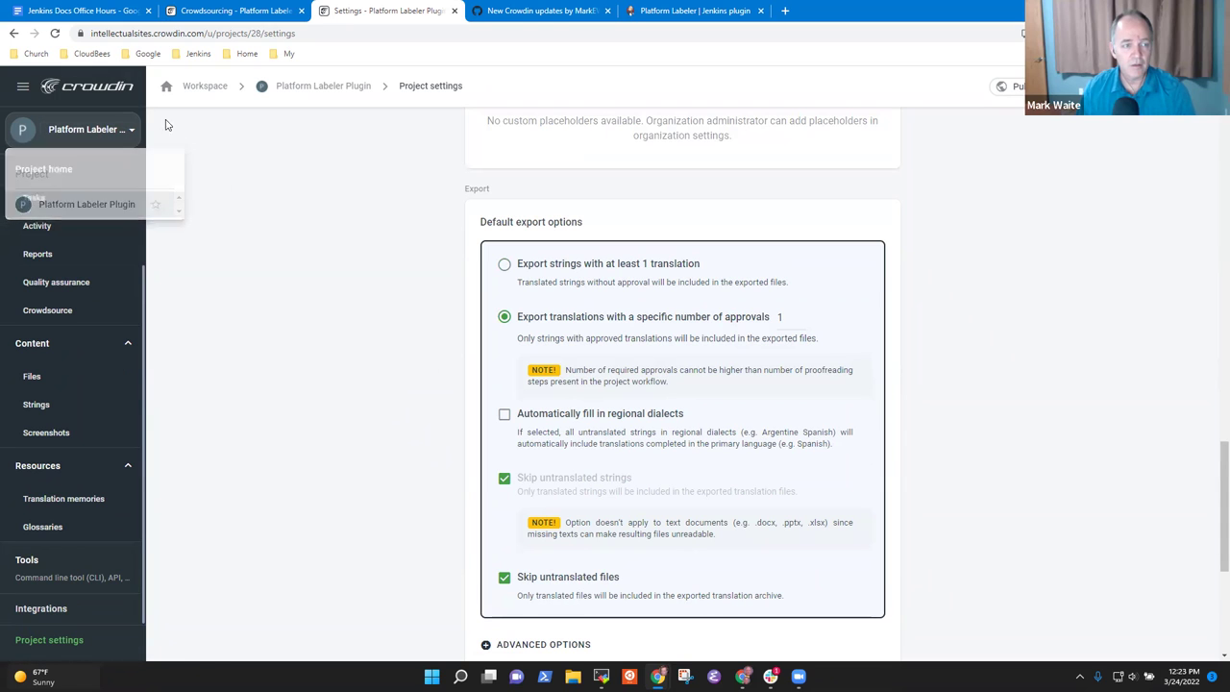
left_click(23, 85)
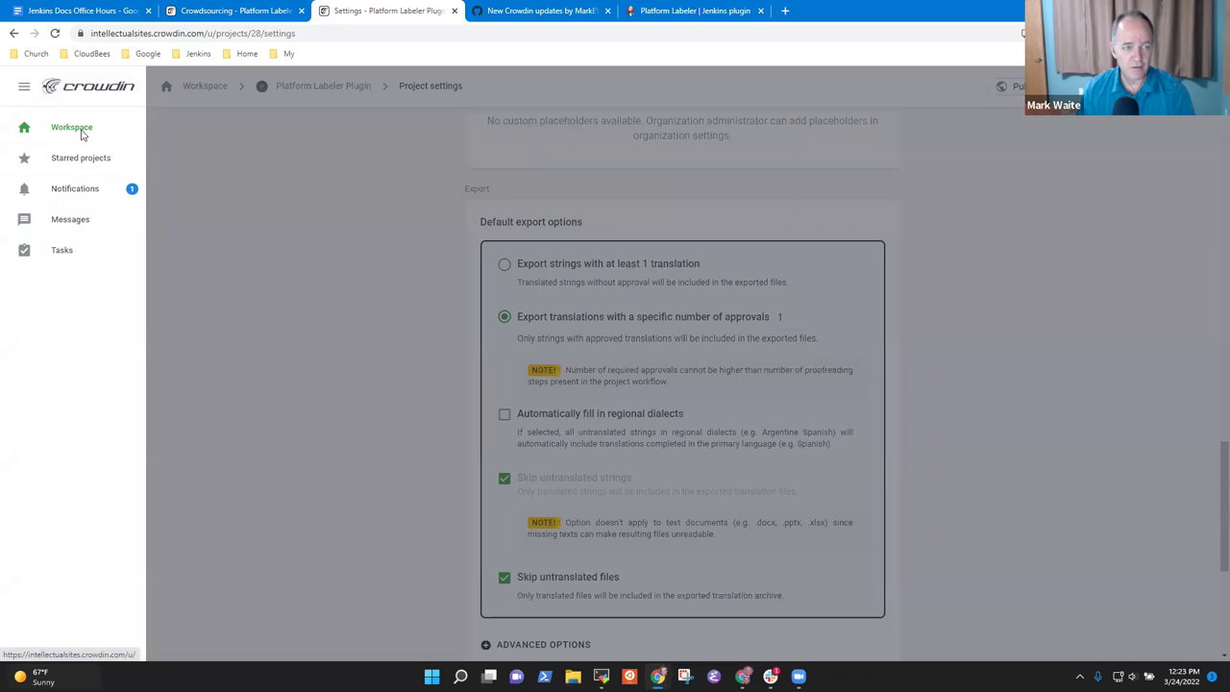
left_click(81, 133)
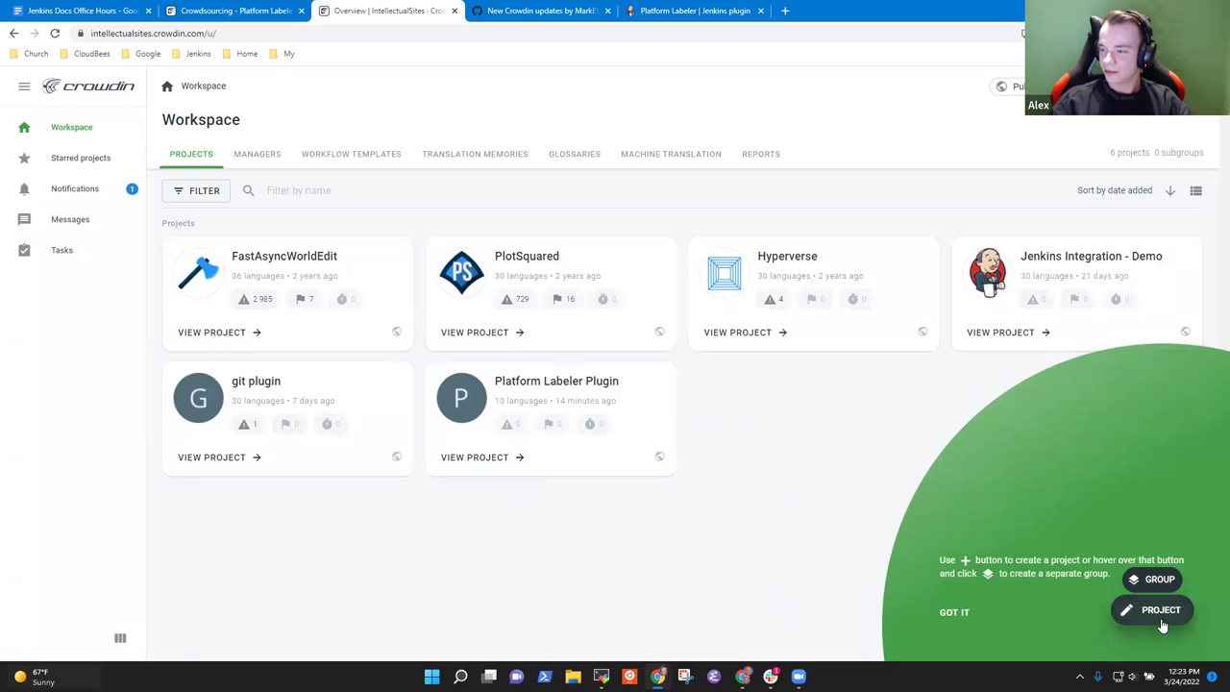
left_click(1160, 611)
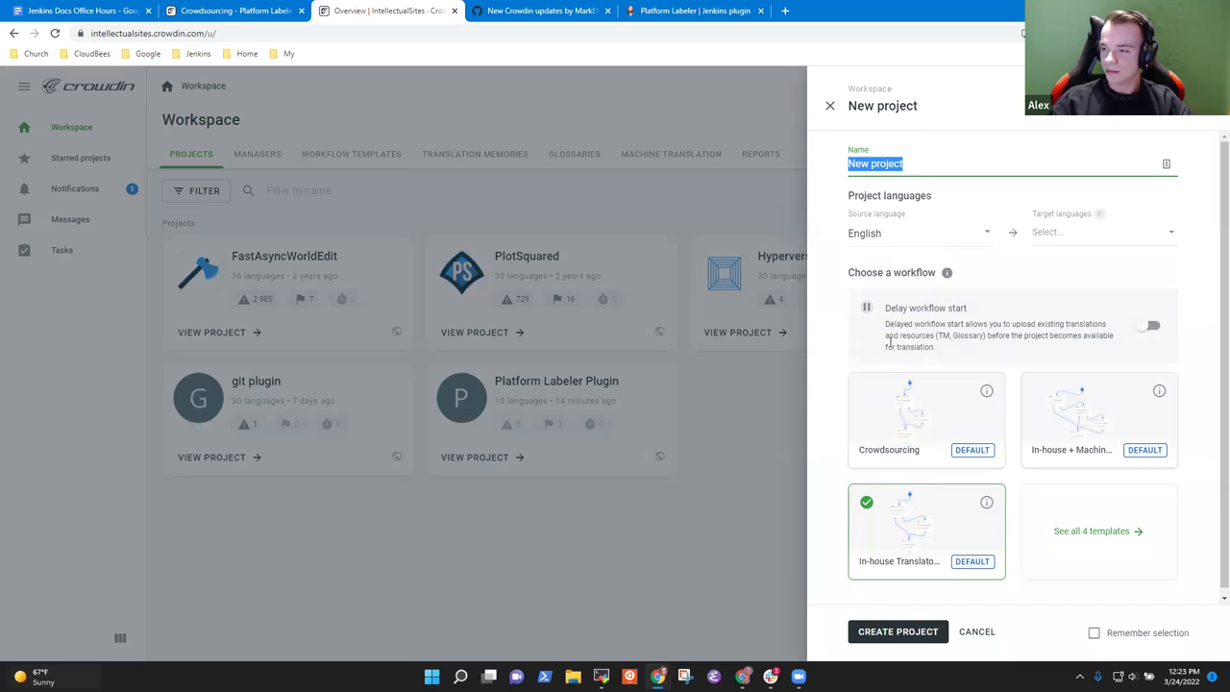
left_click(1153, 326)
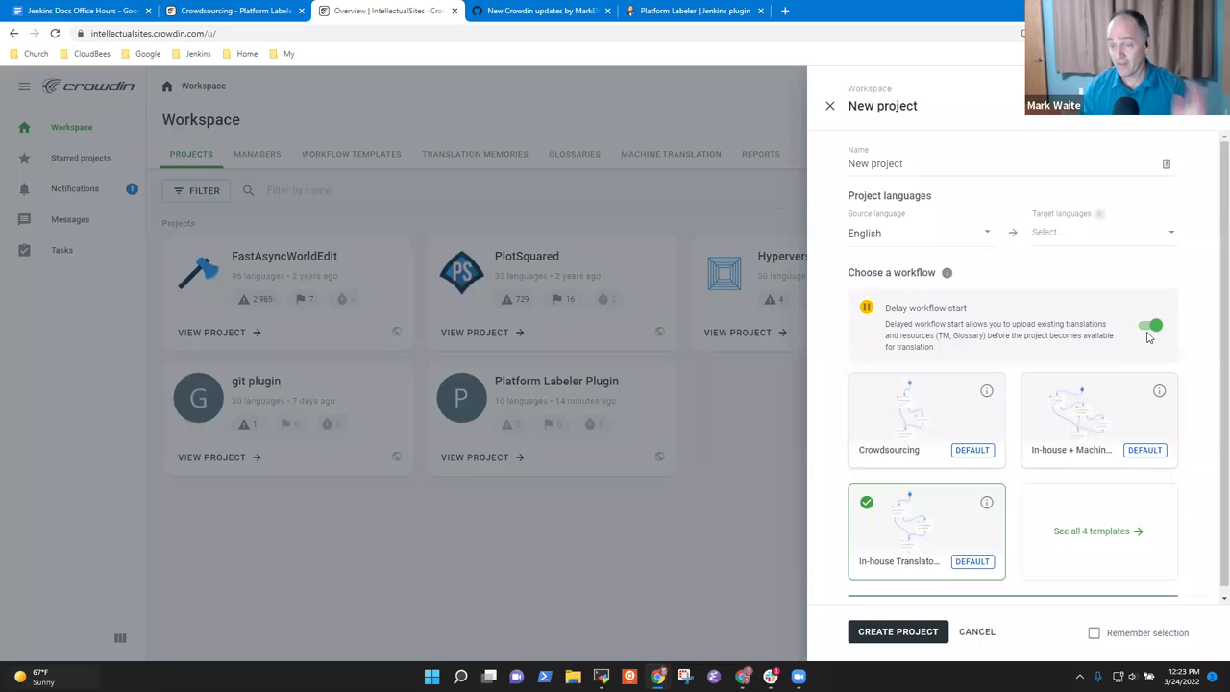
left_click(830, 106)
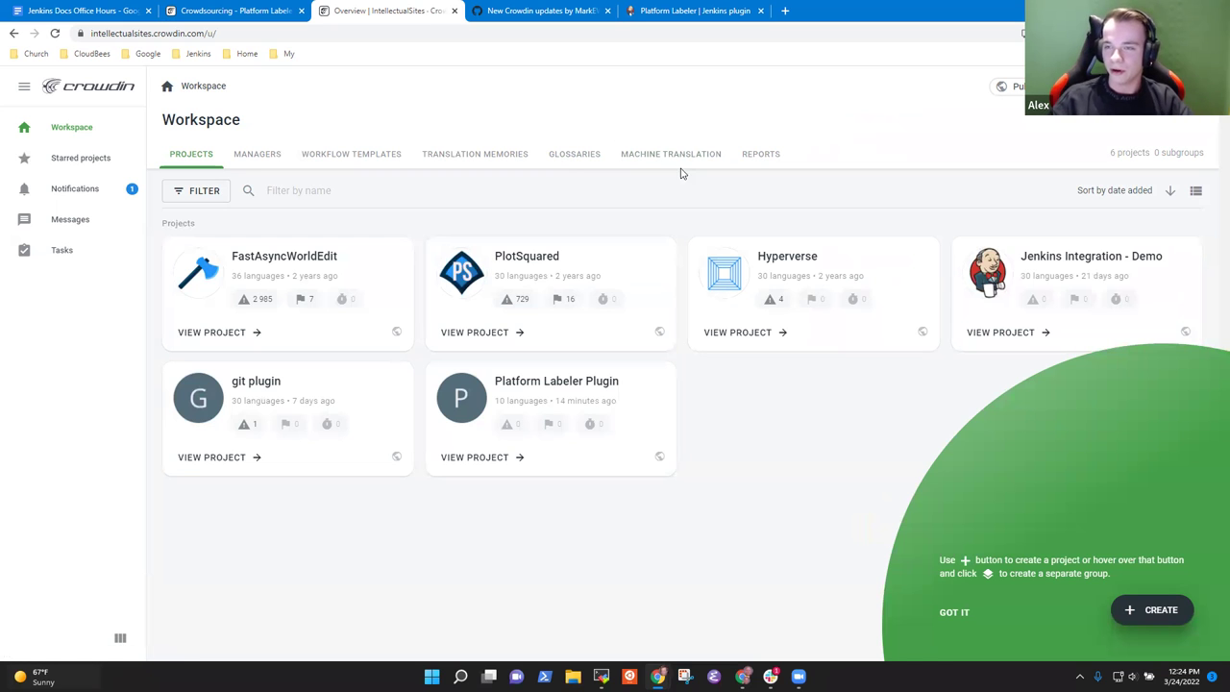
left_click(536, 12)
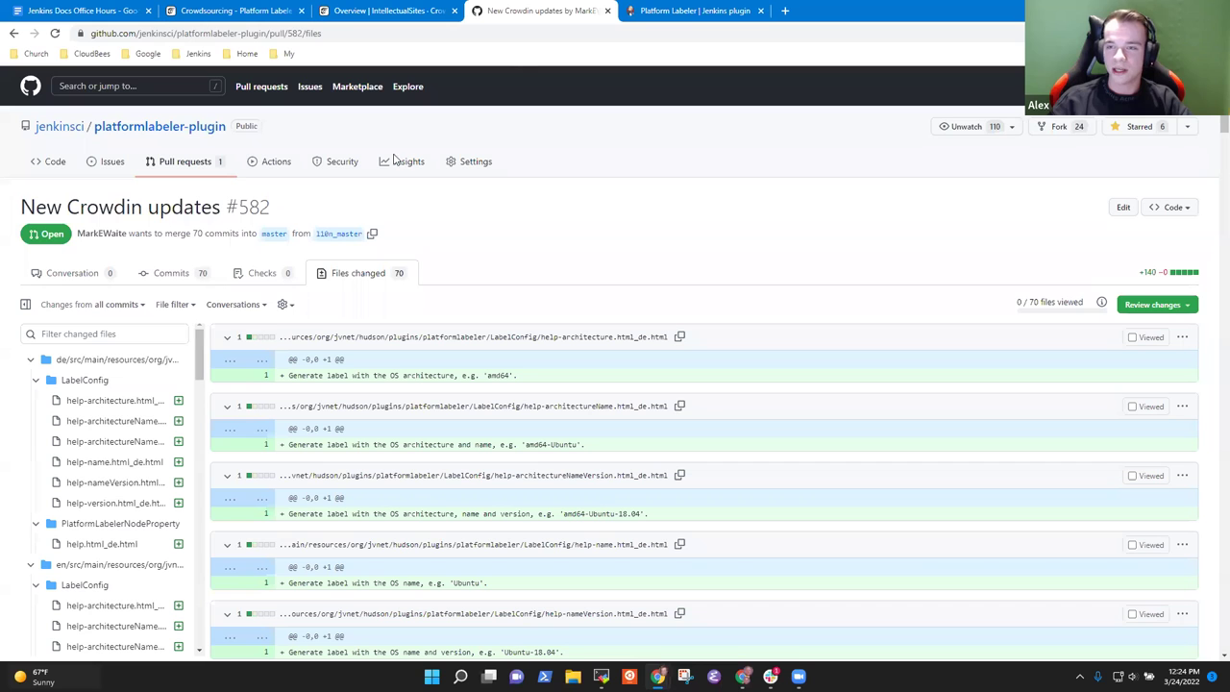
Step: Look over PR #582's changed files and review form, dismissing it without submitting
left_click(81, 276)
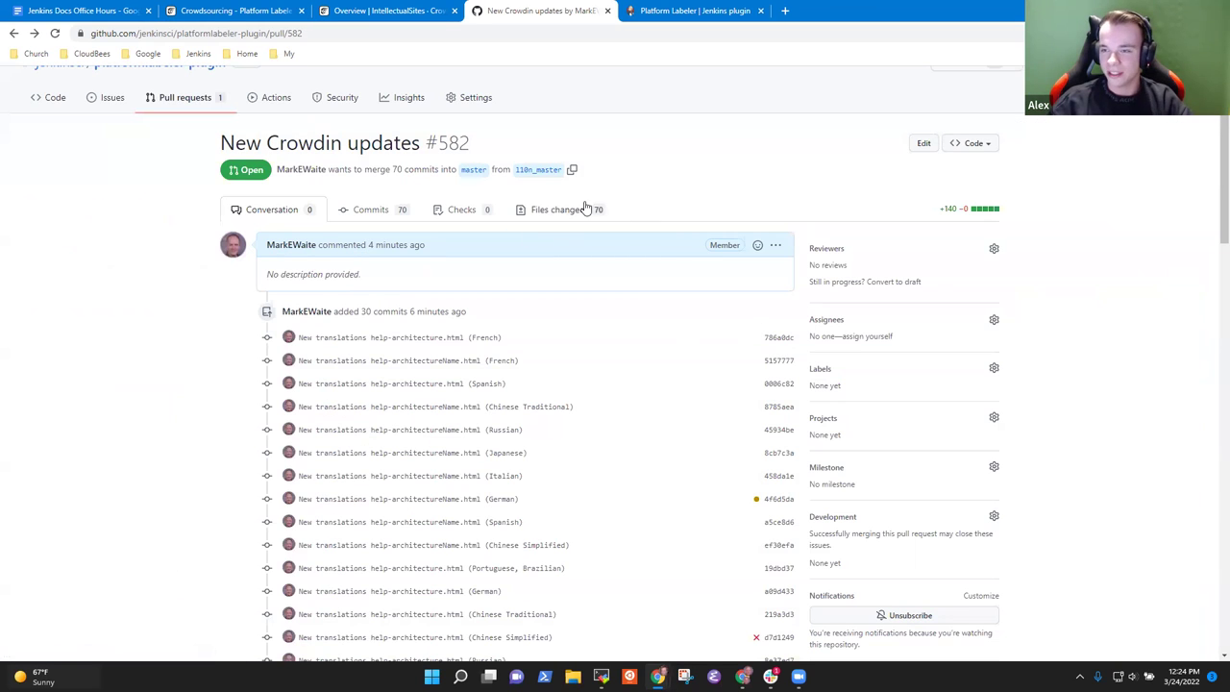
scroll(569, 240, "down", 2)
scroll(566, 254, "up", 3)
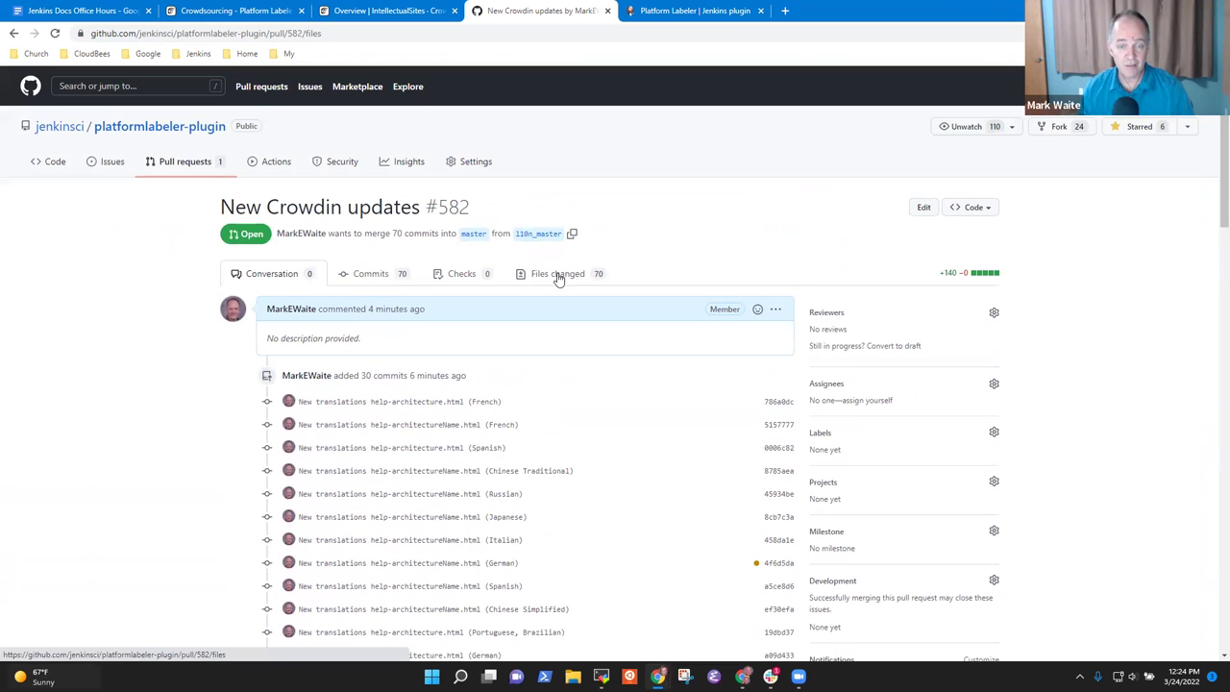
left_click(561, 277)
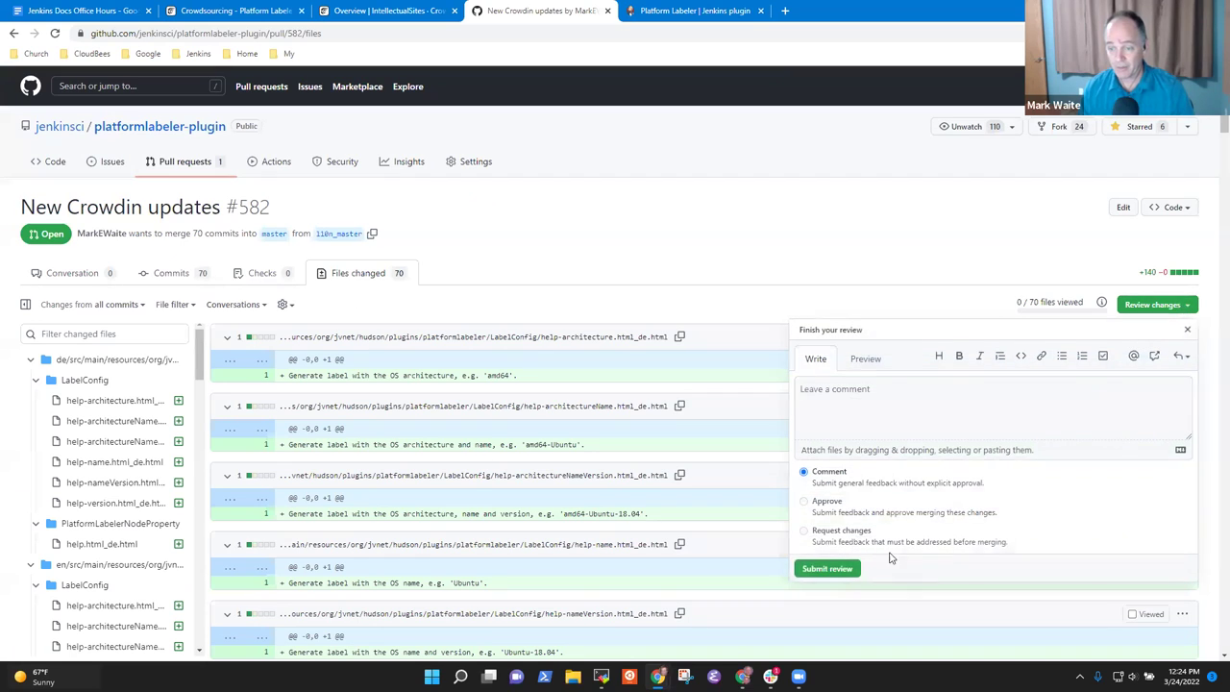
left_click(1185, 305)
left_click(871, 412)
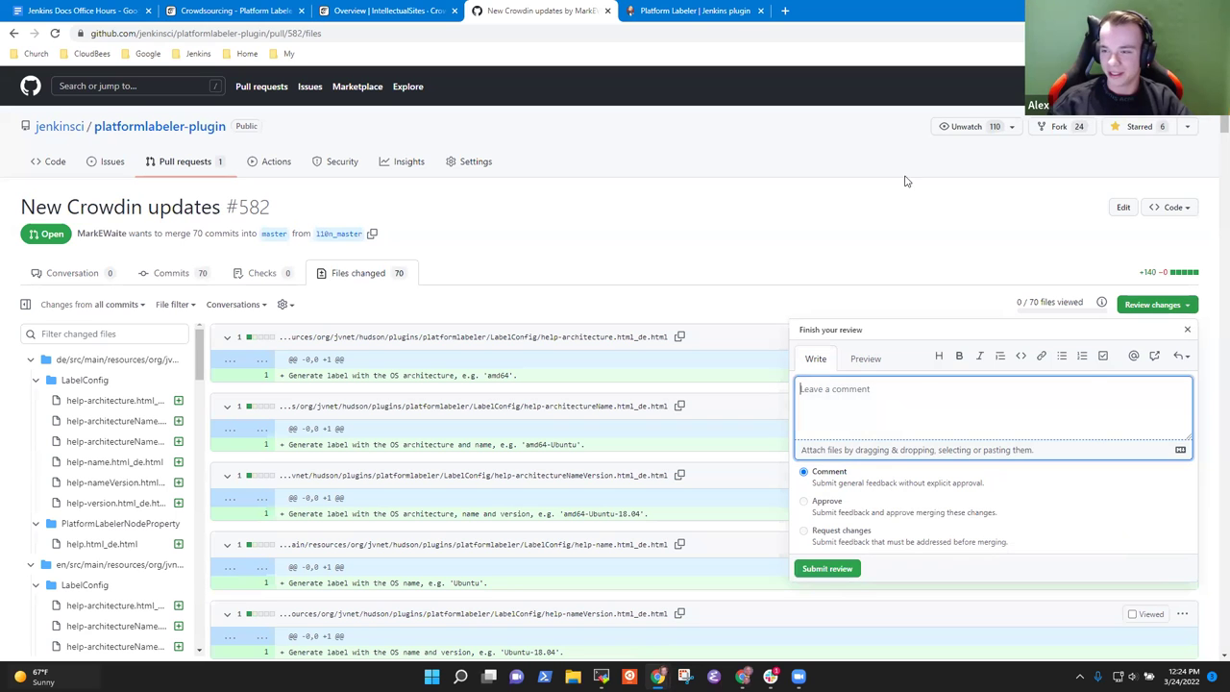
left_click(819, 204)
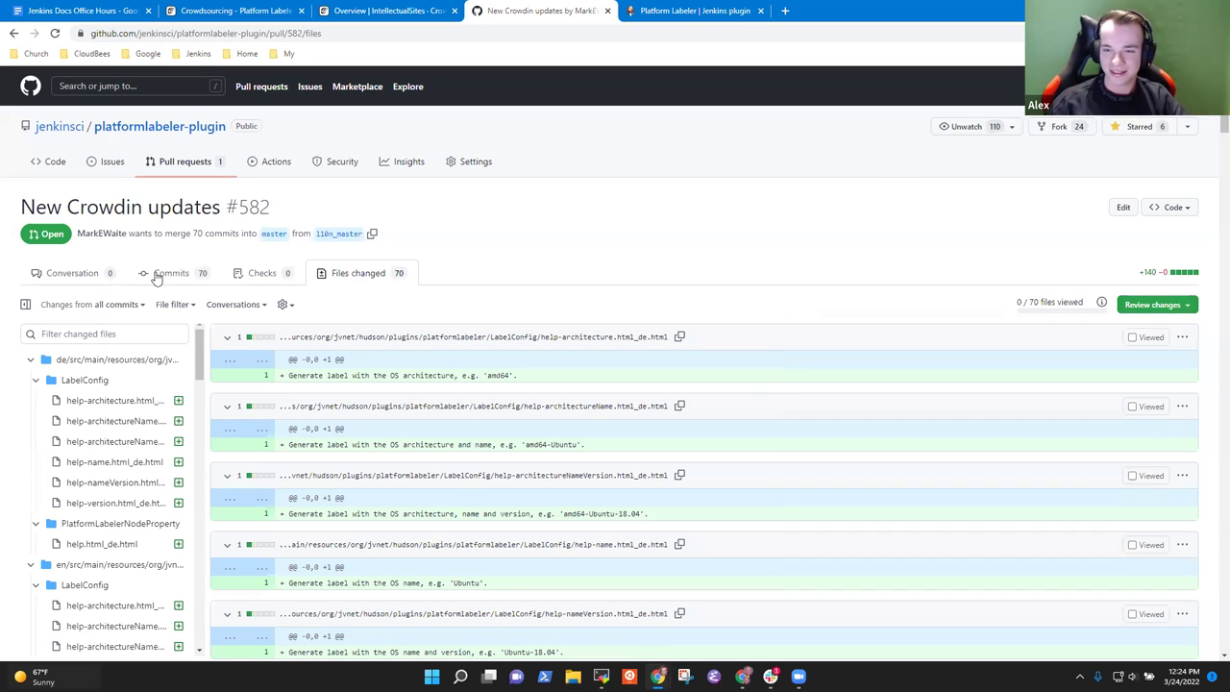
left_click(93, 273)
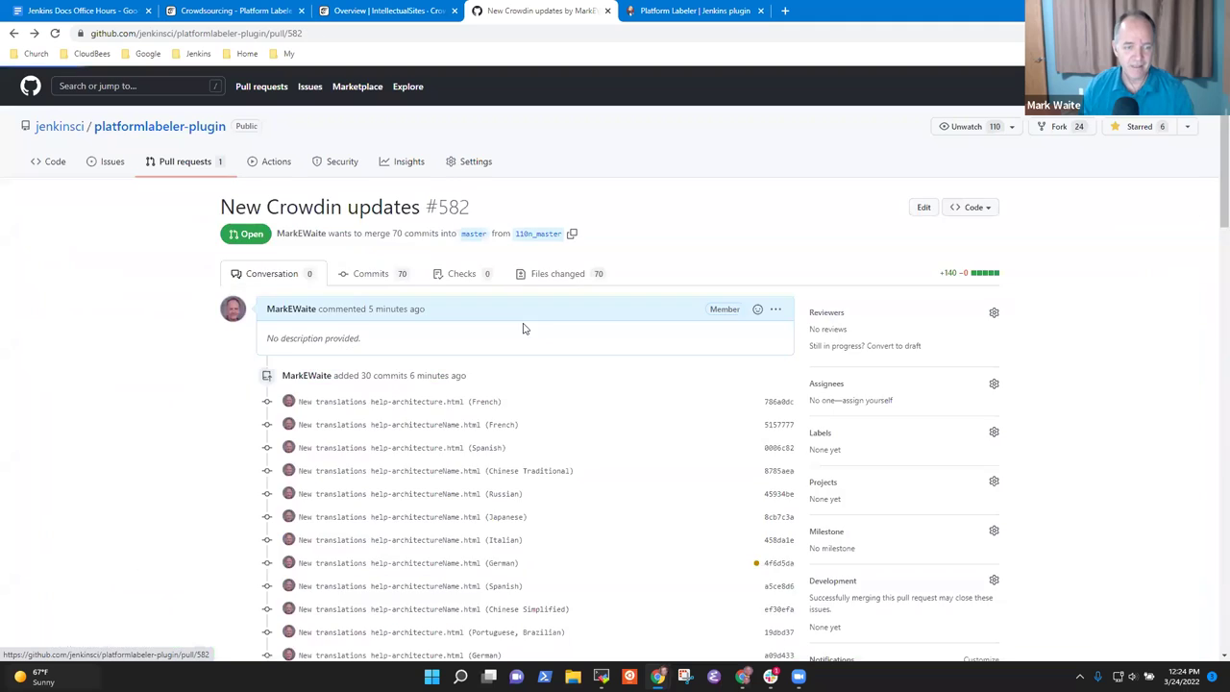
Step: Close PR #582 with a comment that English shouldn't be copied to the local language file
scroll(524, 329, "down", 15)
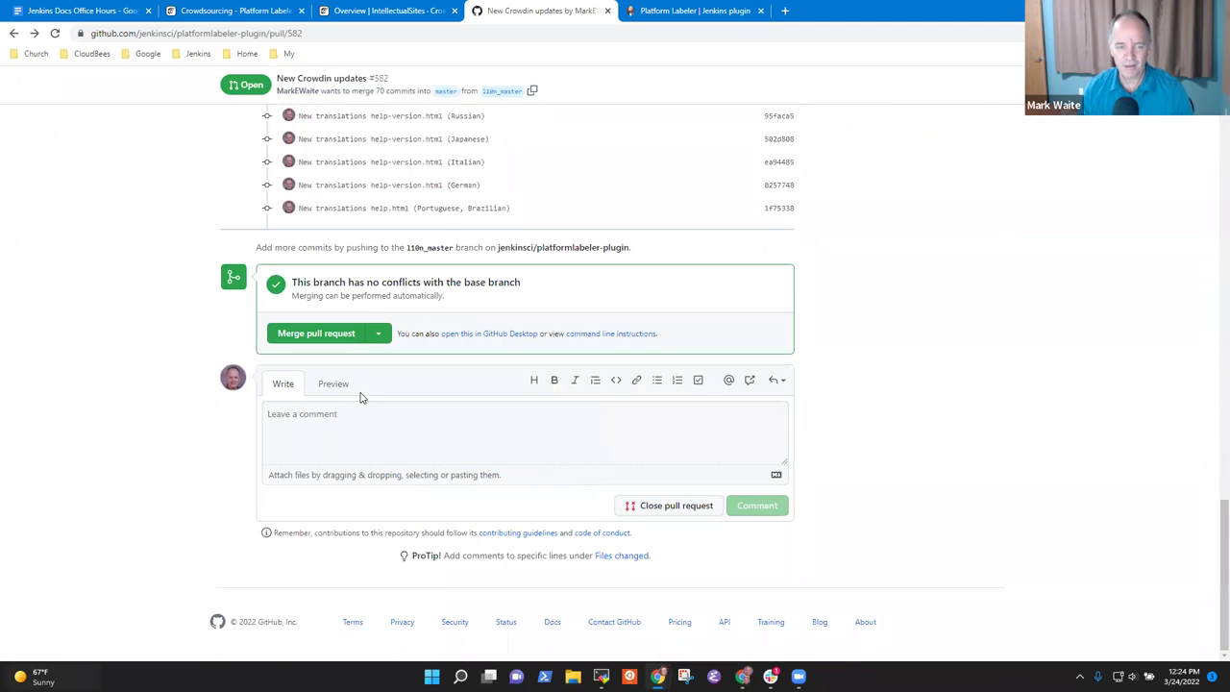
left_click(441, 433)
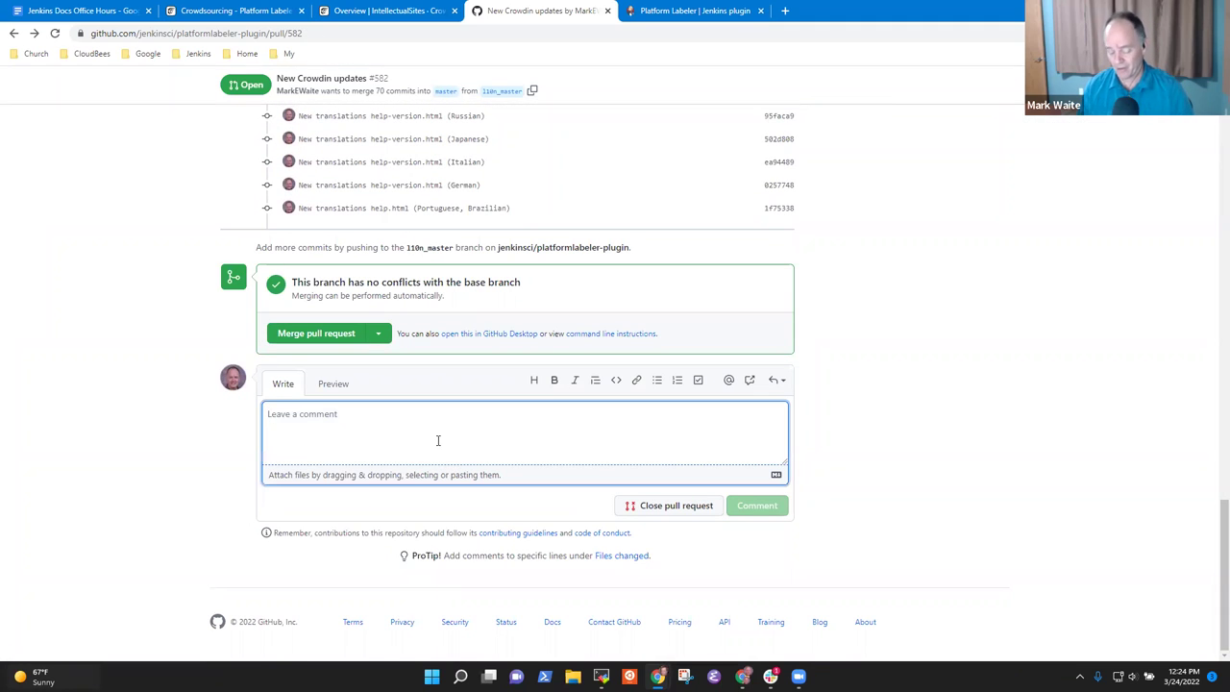
type("Clo")
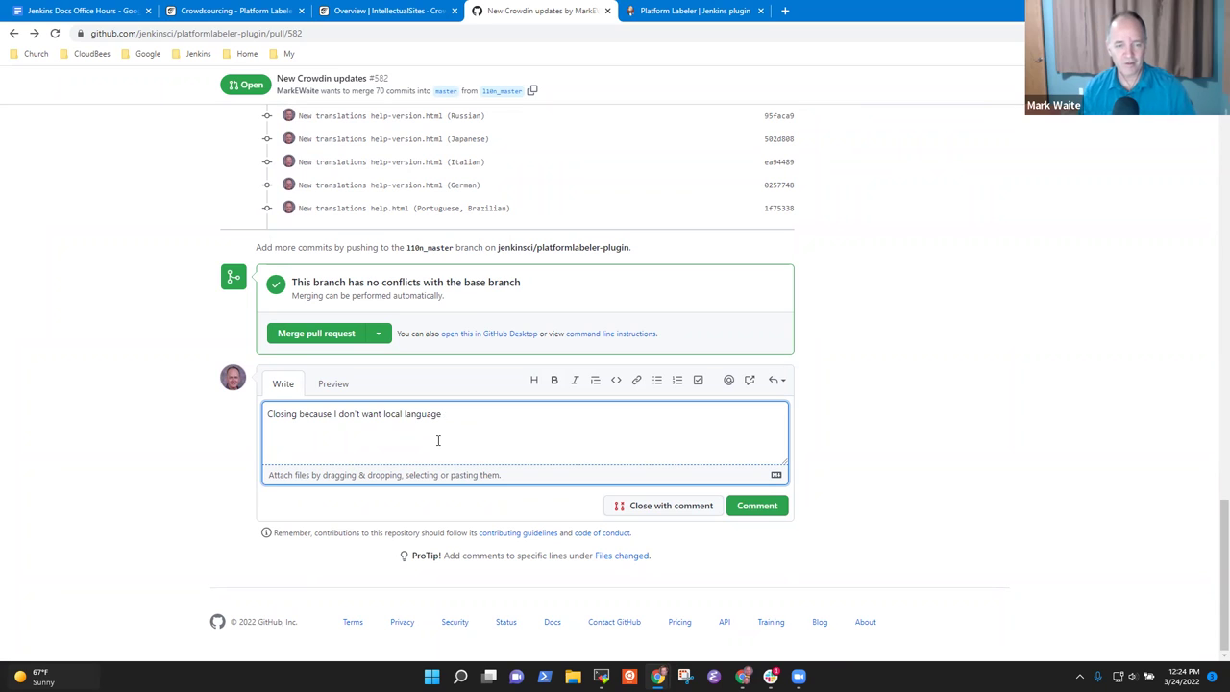
key("ctrl+BackSpace")
key("ctrl+BackSpace")
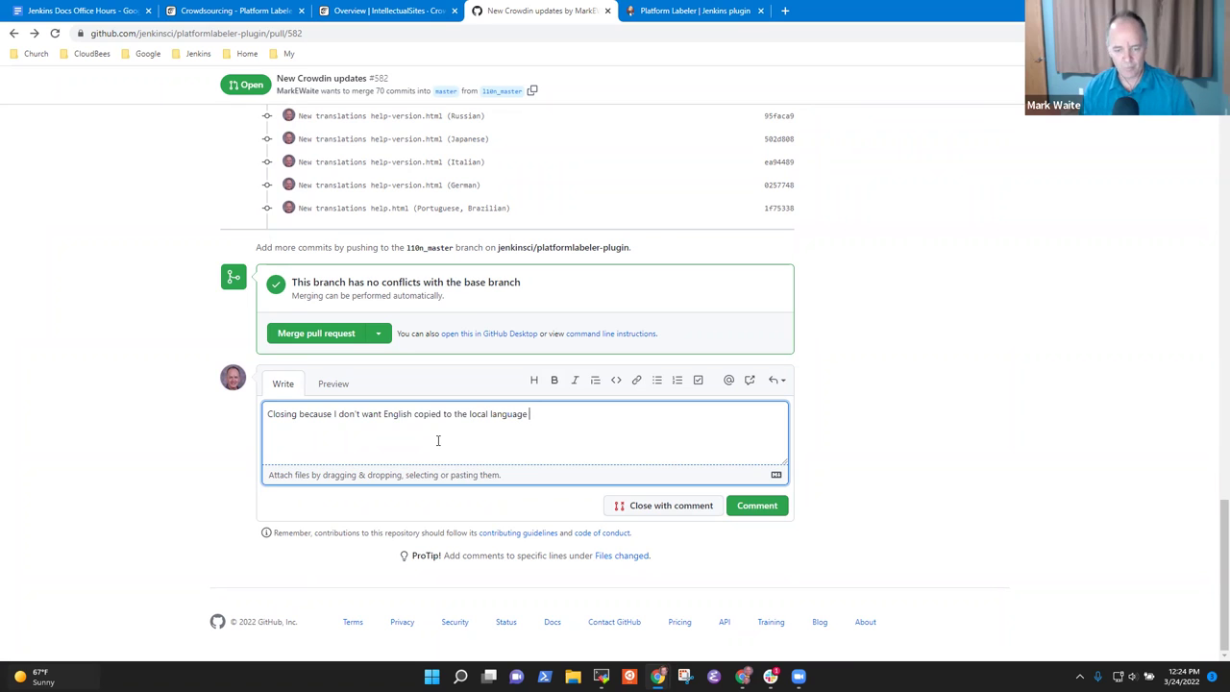
left_click(661, 506)
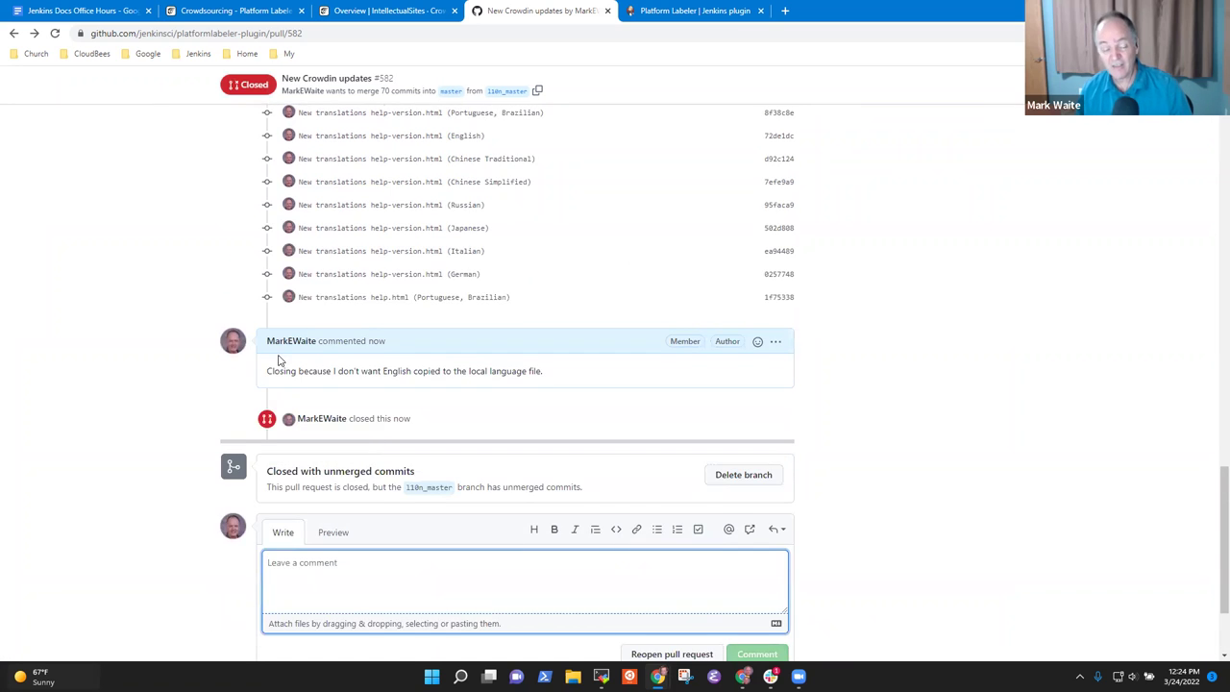
Step: Switch the repository's Code view to the l10n_master branch
scroll(279, 359, "up", 15)
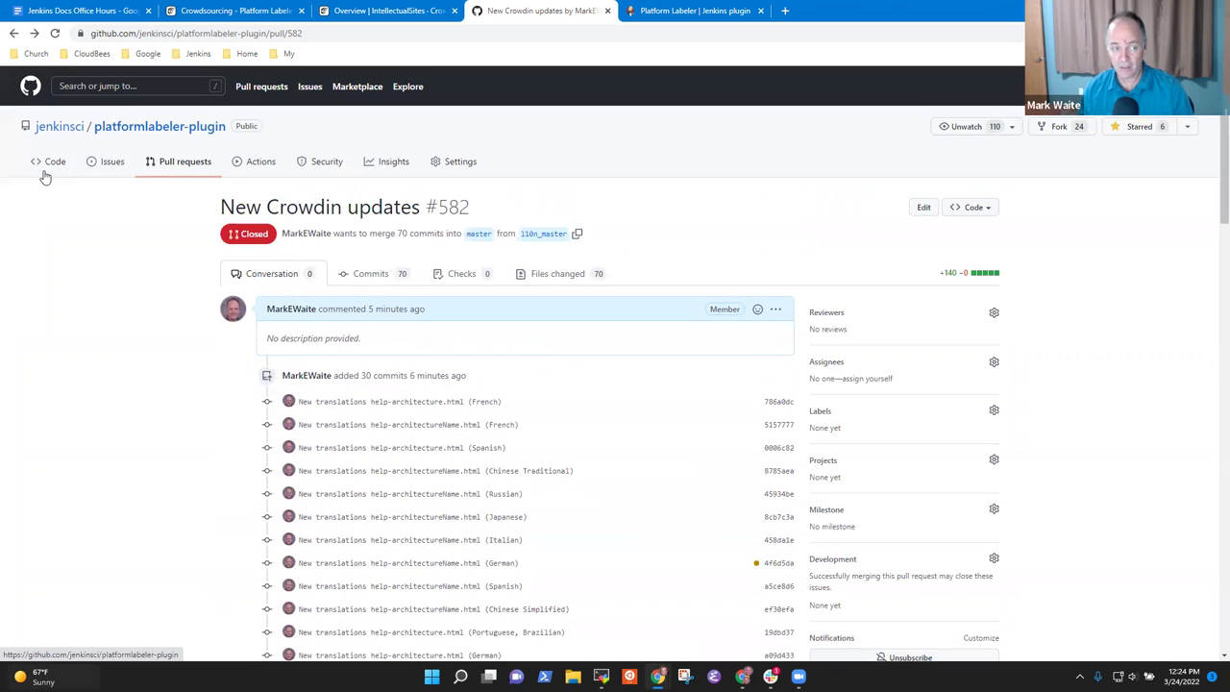
left_click(46, 169)
left_click(282, 206)
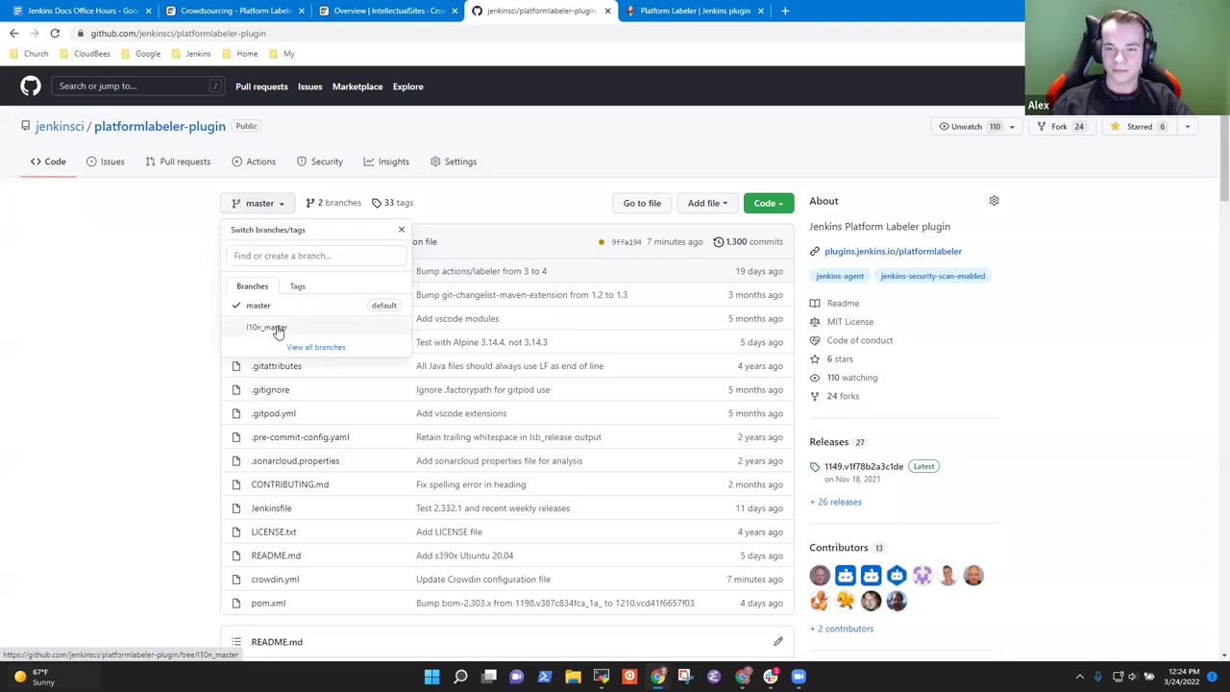
left_click(274, 327)
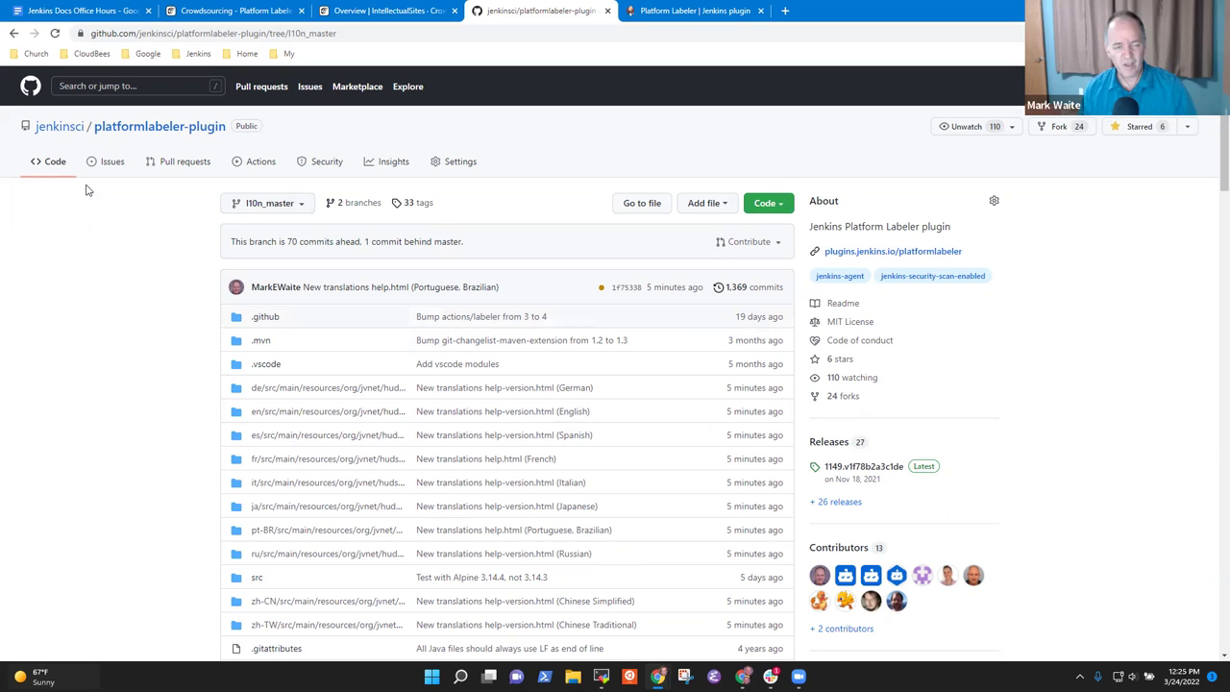
Step: Delete the l10n_master branch from closed pull request #582 'New Crowdin updates'
left_click(301, 206)
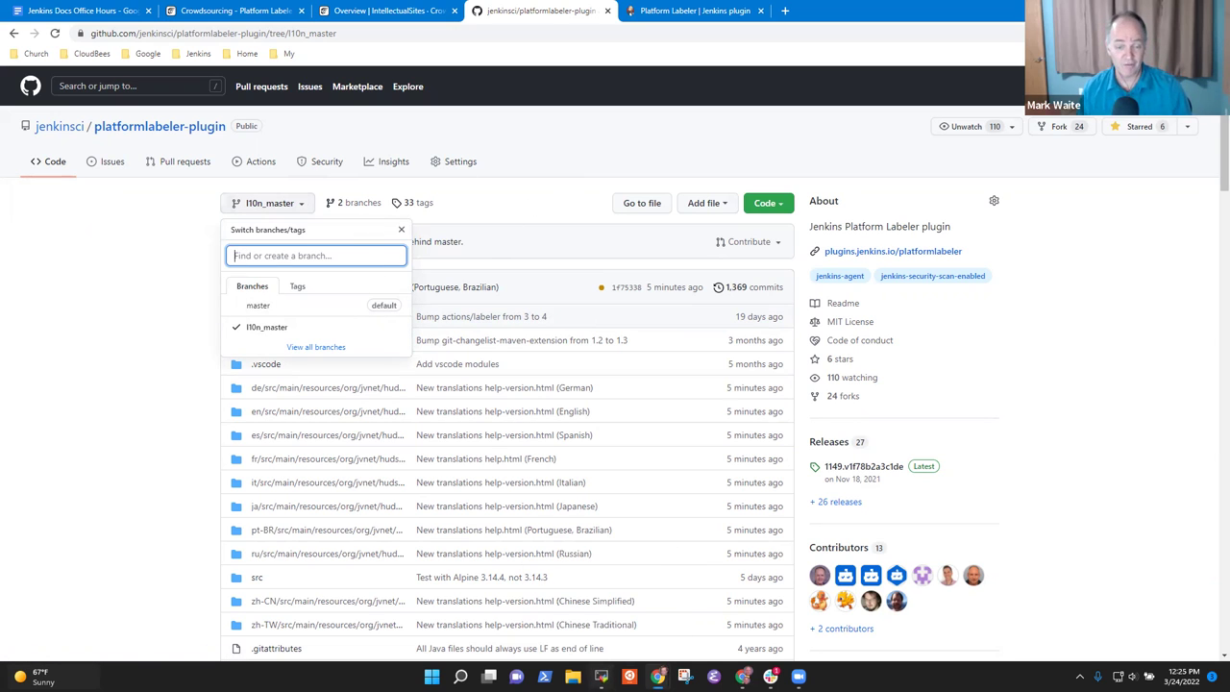
key("alt+Tab")
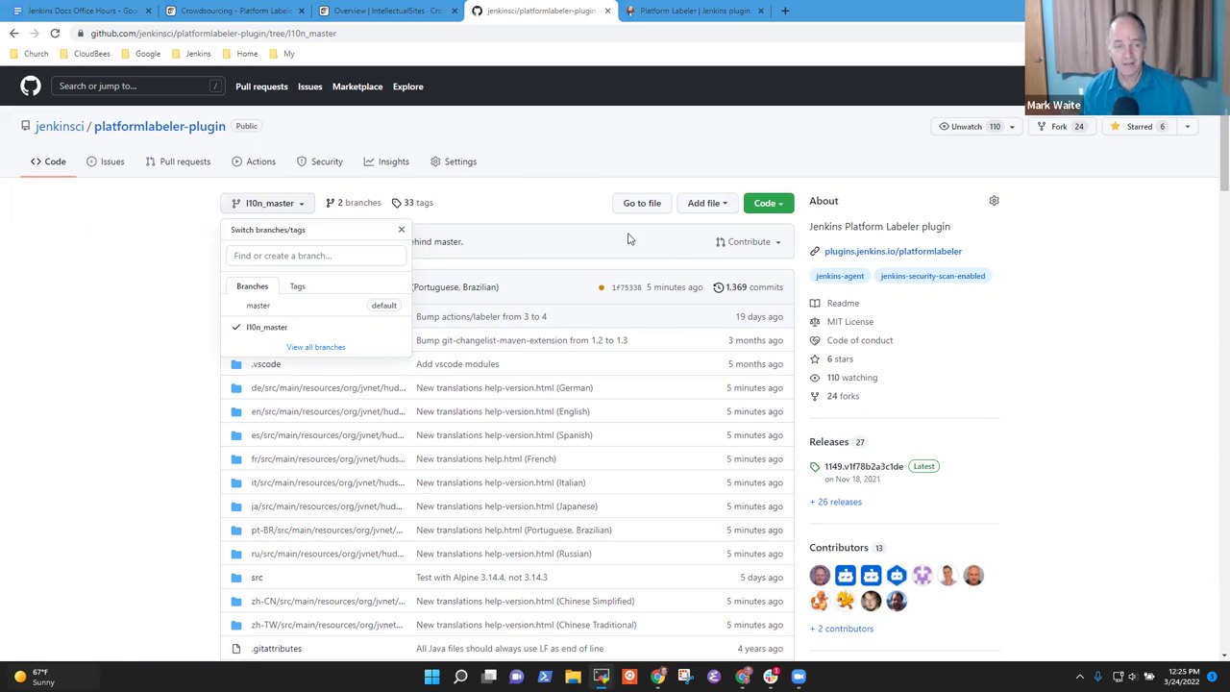
left_click(186, 162)
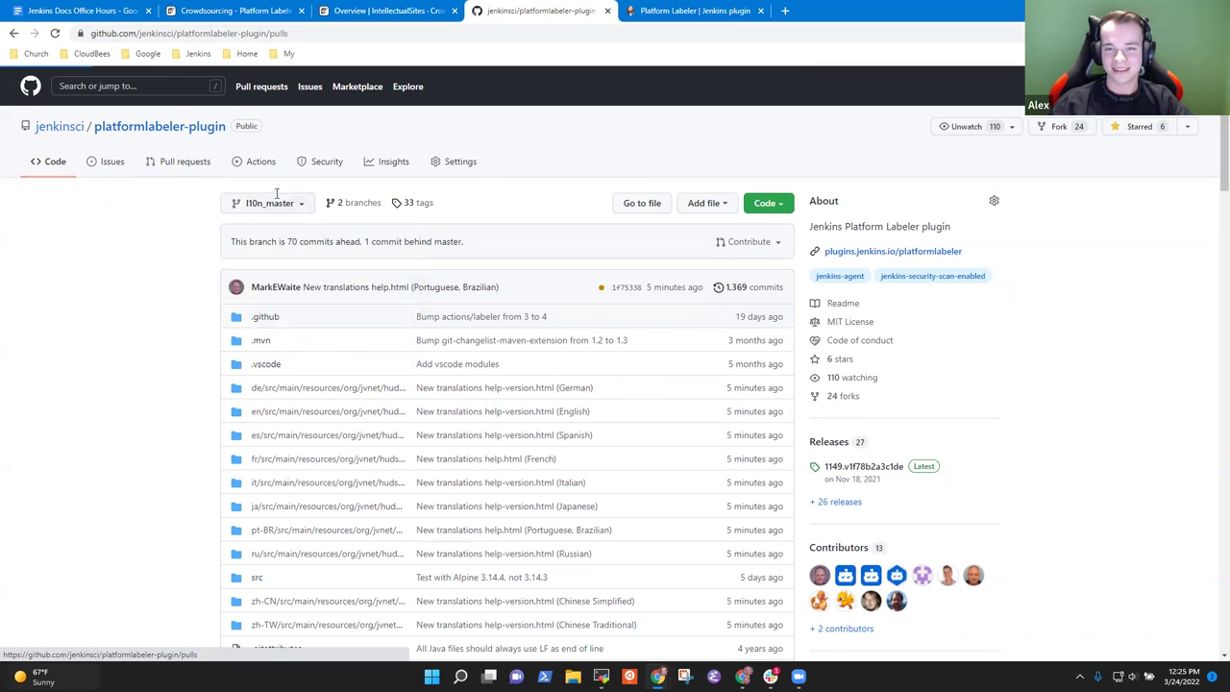
left_click(337, 242)
left_click(337, 297)
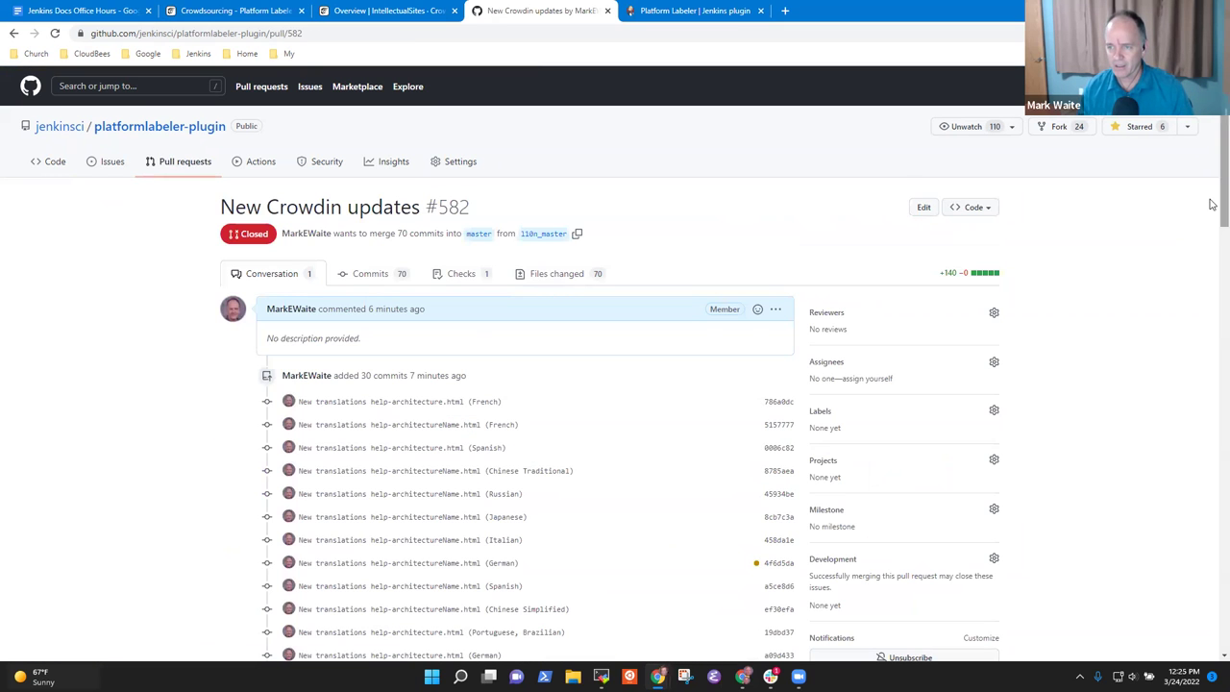
scroll(1212, 208, "down", 5)
scroll(798, 483, "down", 15)
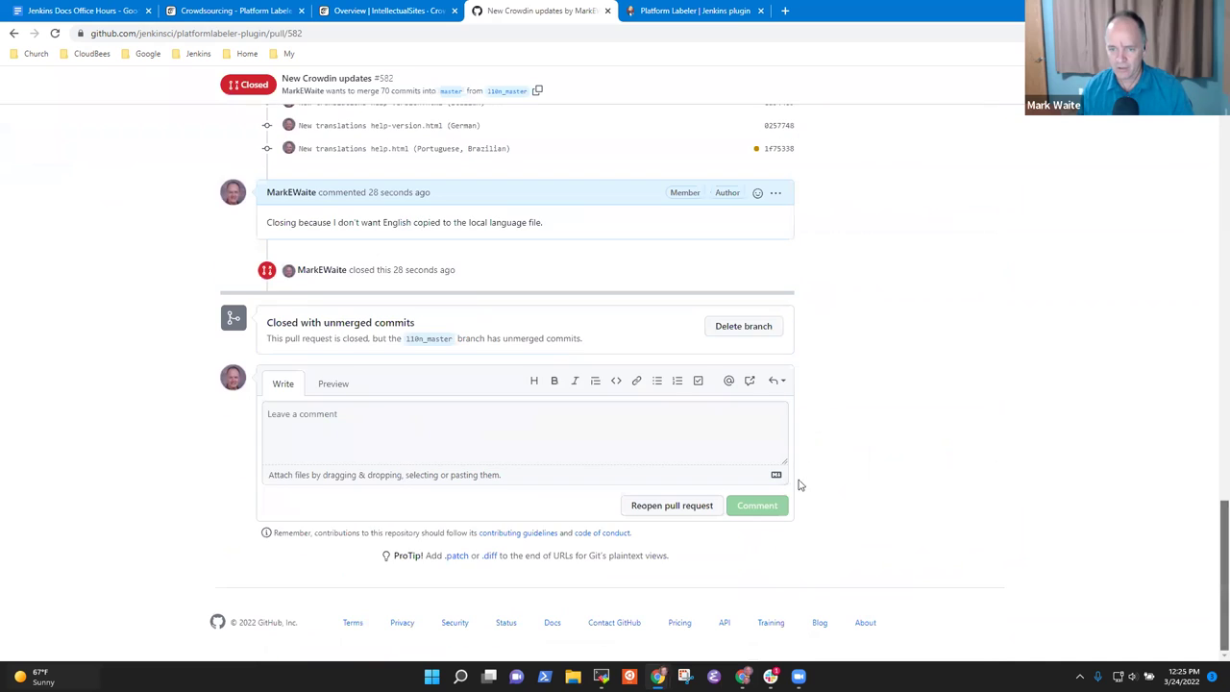
left_click(740, 326)
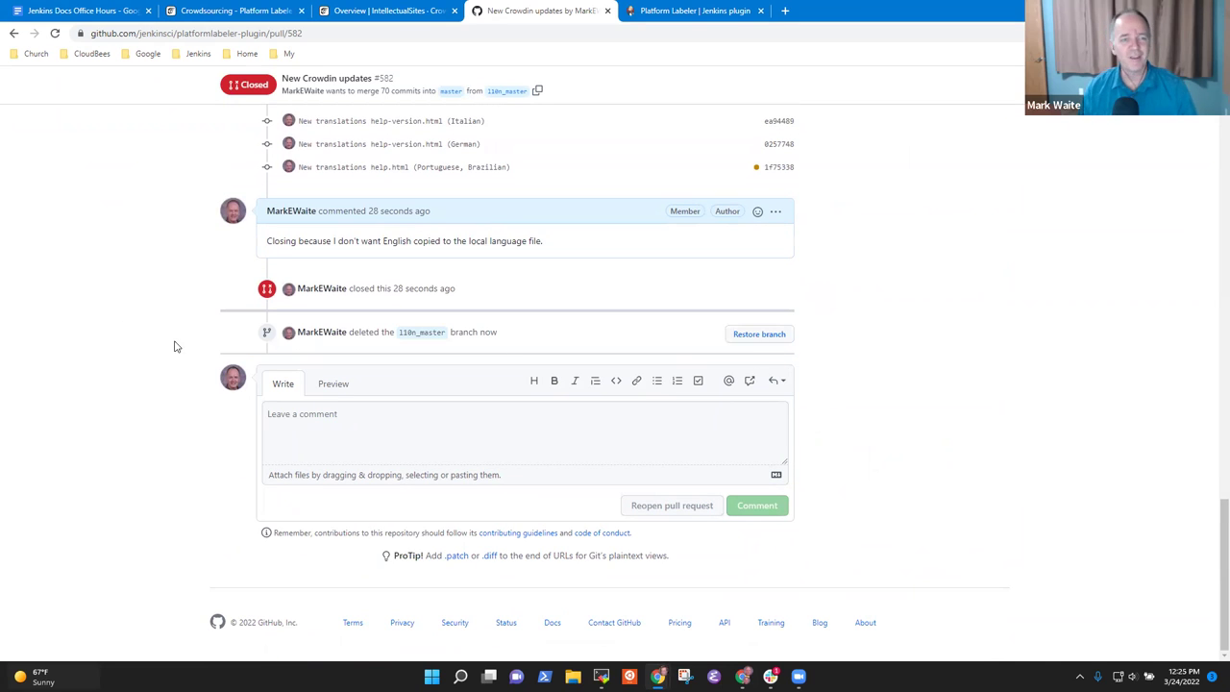
scroll(1218, 507, "up", 15)
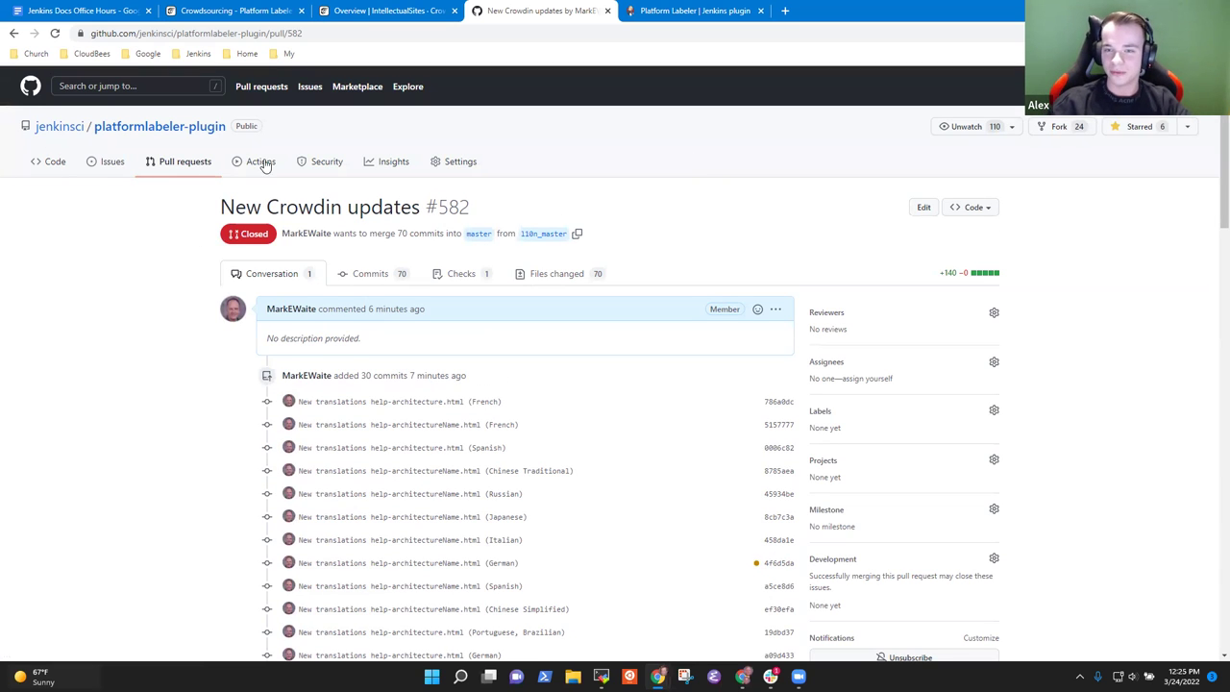
Step: Review the crowdsourcing settings page and the Platform Labeler Plugin project
left_click(404, 18)
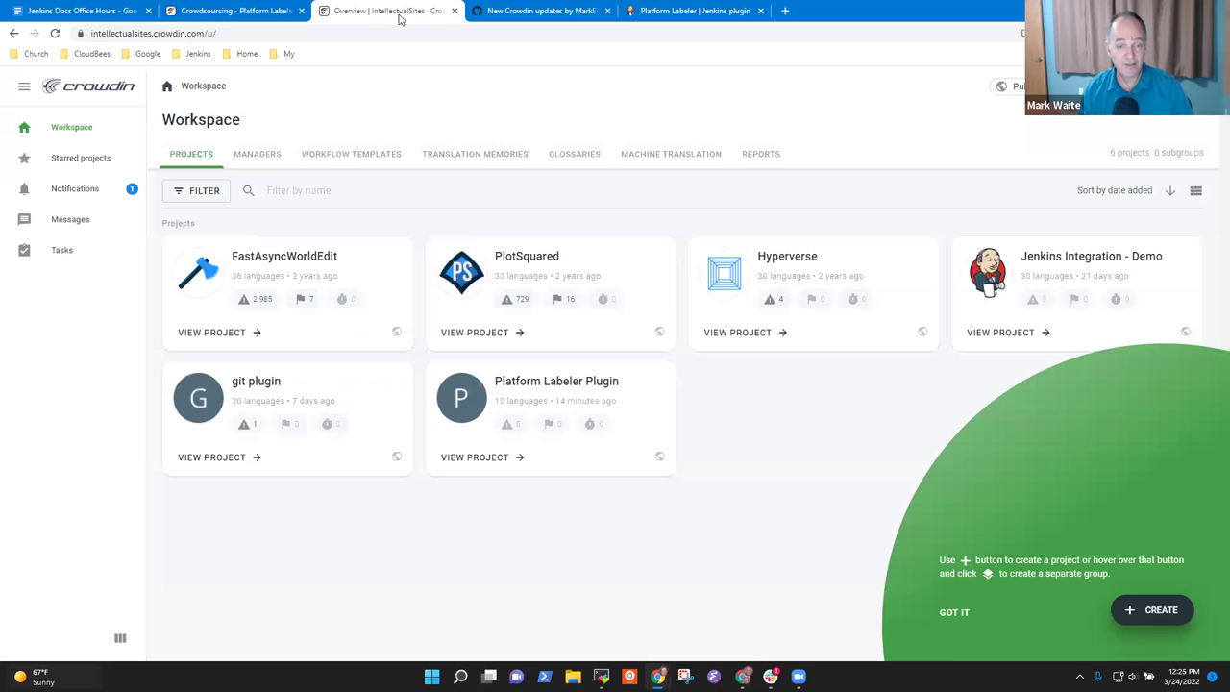
left_click(223, 10)
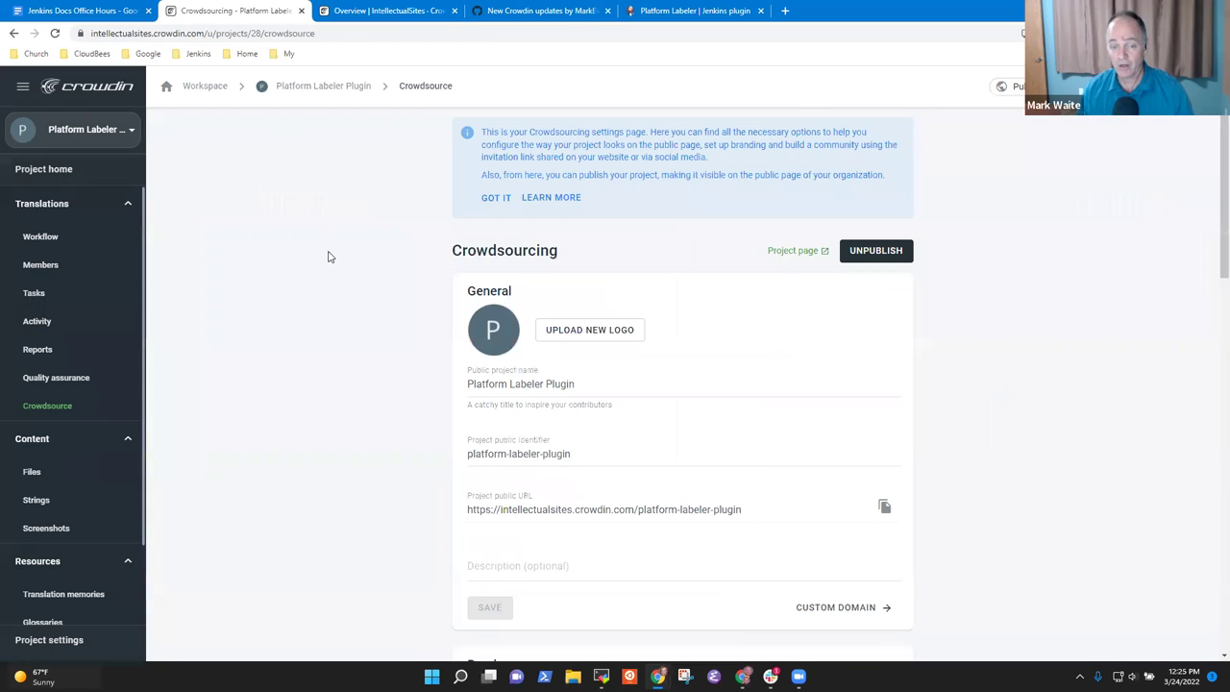
left_click(374, 10)
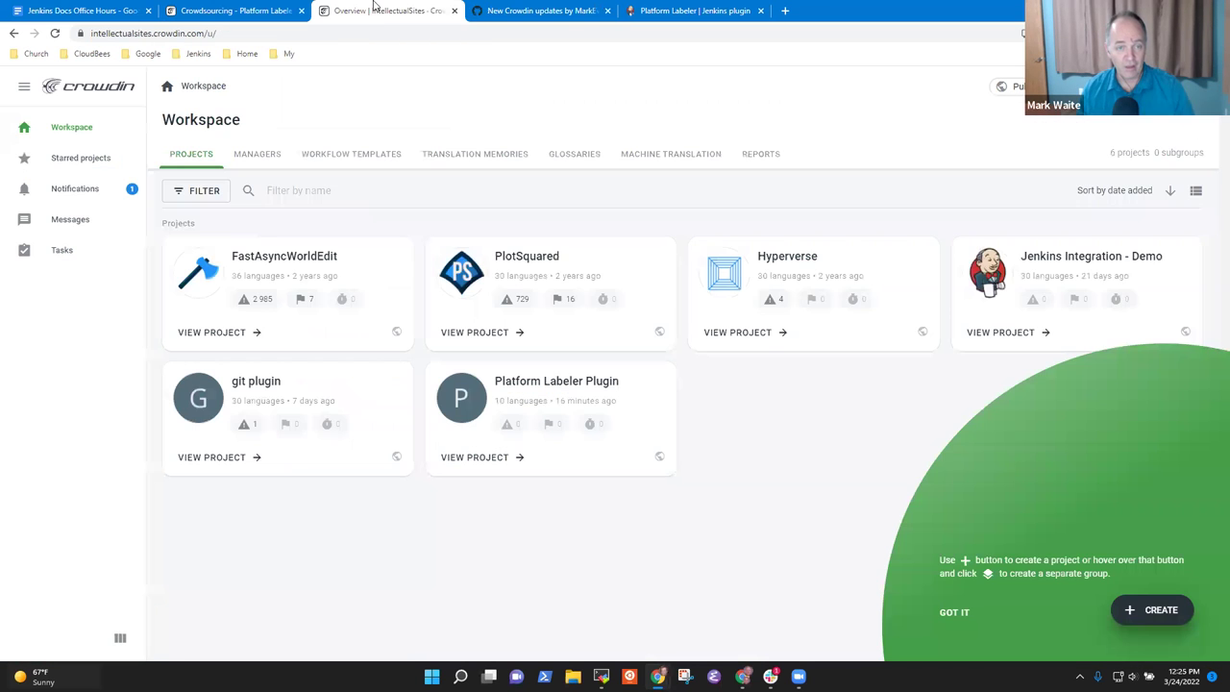
left_click(558, 394)
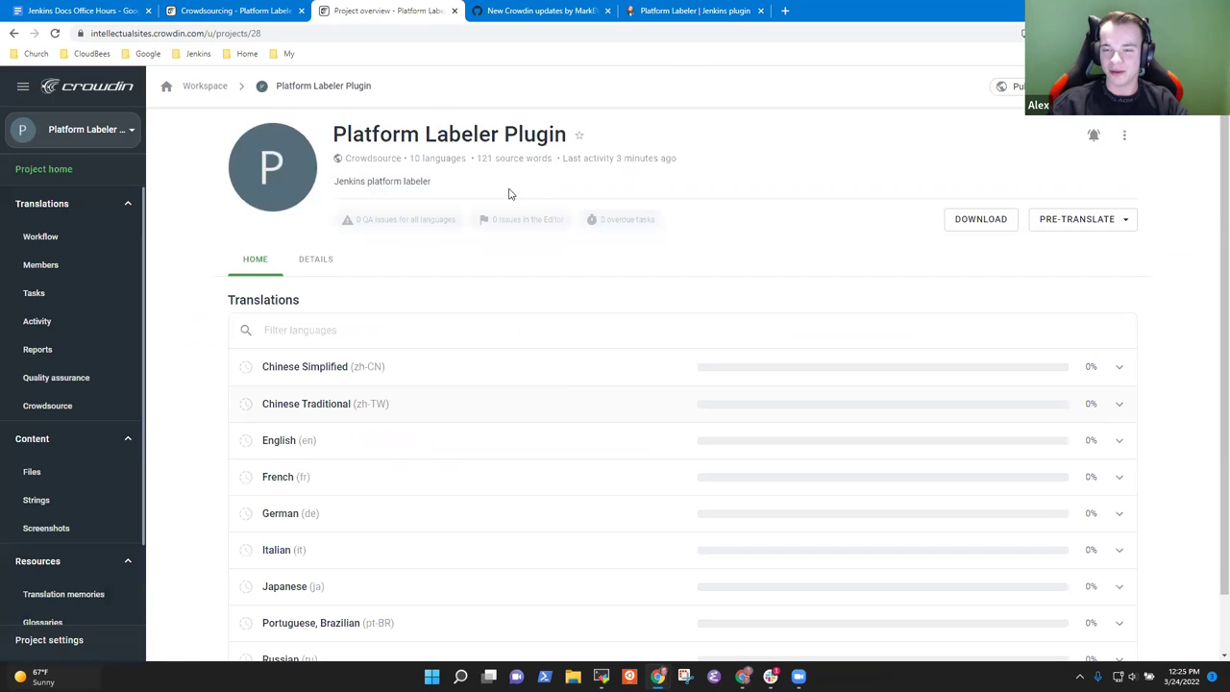
left_click(238, 11)
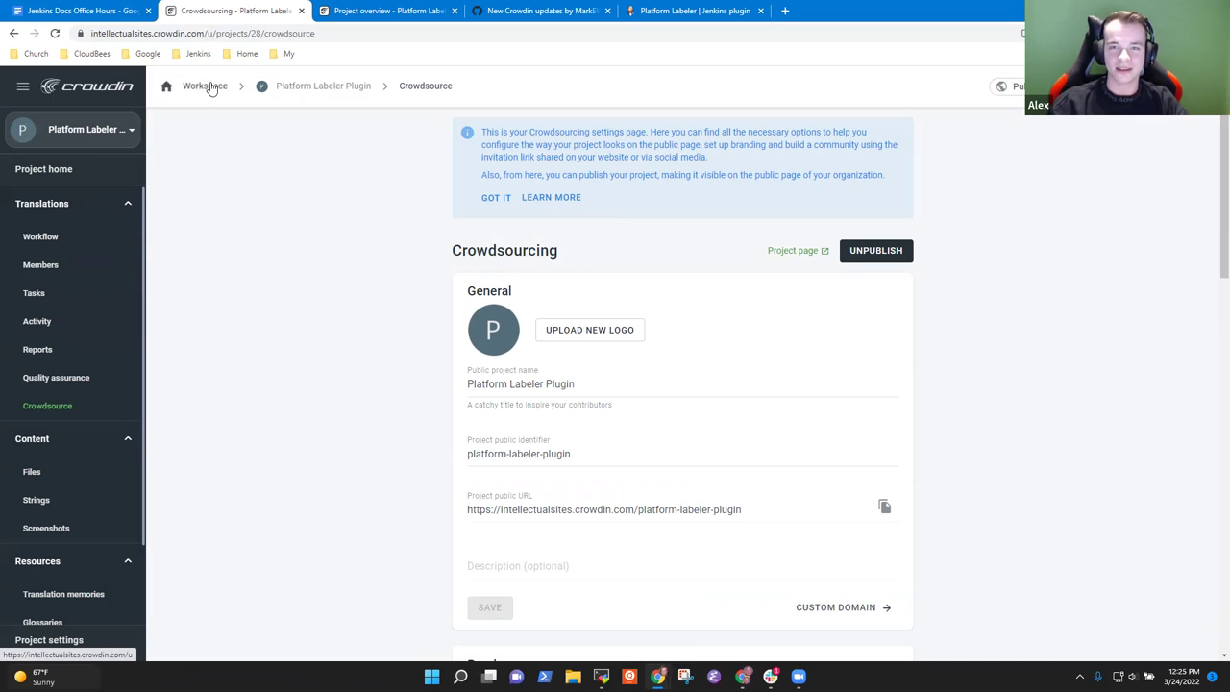
Step: Load the crowdsource URL without projects/28/crowdsource in a new tab to see the public projects
left_click(336, 32)
key("ctrl+c")
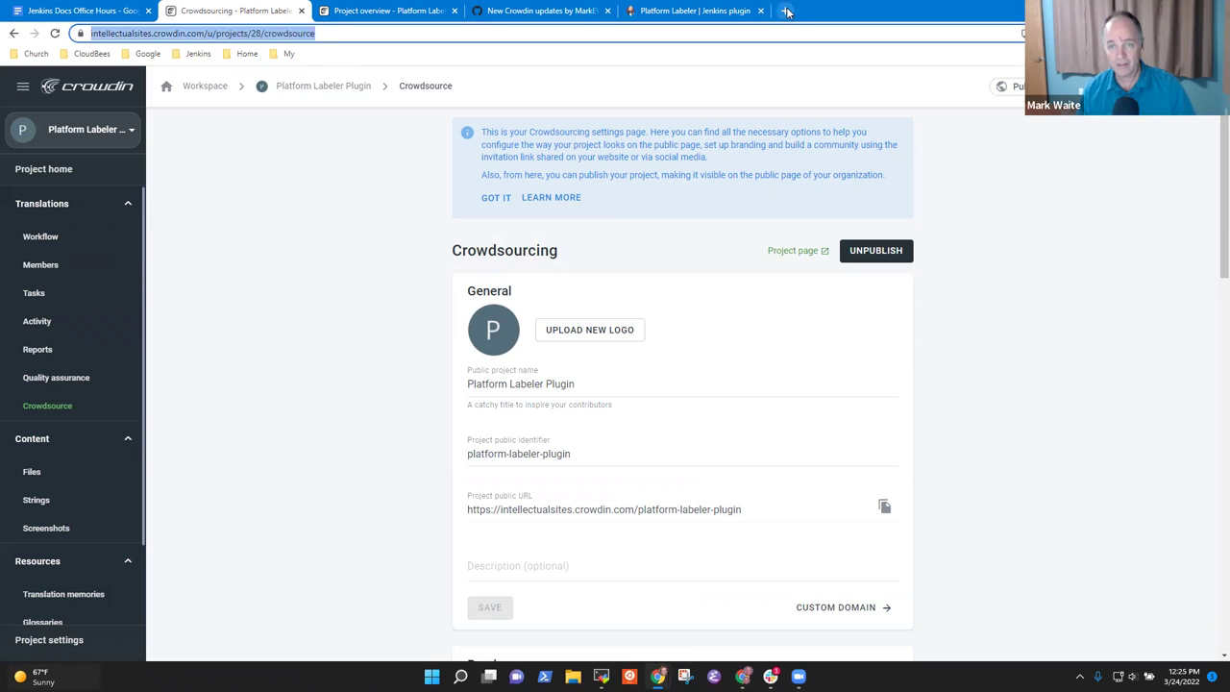
key("ctrl+t")
key("ctrl+v")
key("ctrl+shift+Left")
key("ctrl+shift+Left")
key("ctrl+shift+Left")
key("BackSpace")
key("Return")
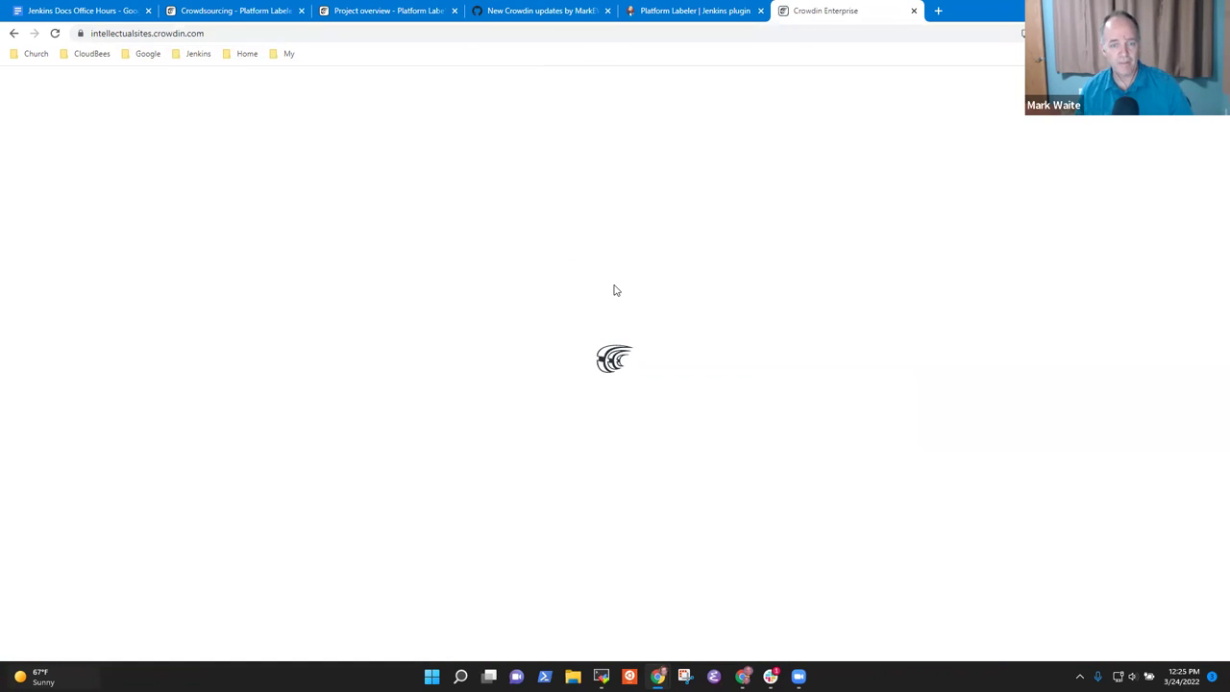
scroll(856, 348, "down", 3)
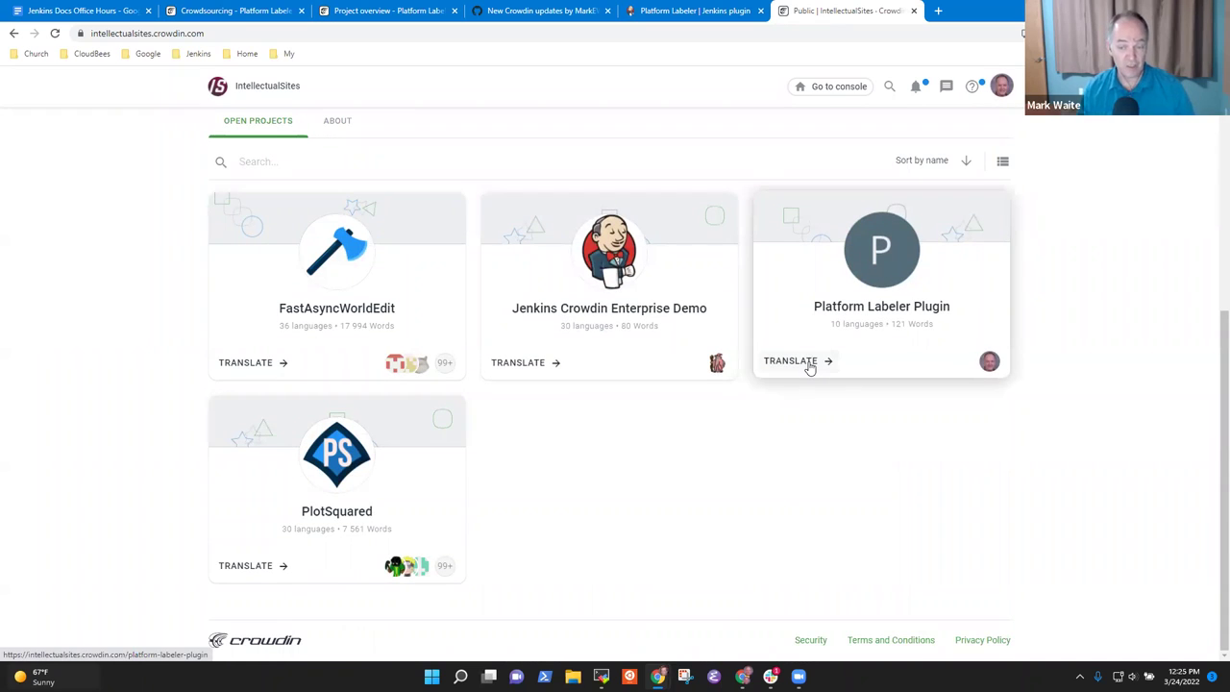
Step: Open the public Platform Labeler Plugin project and start translating it into Italian
left_click(810, 367)
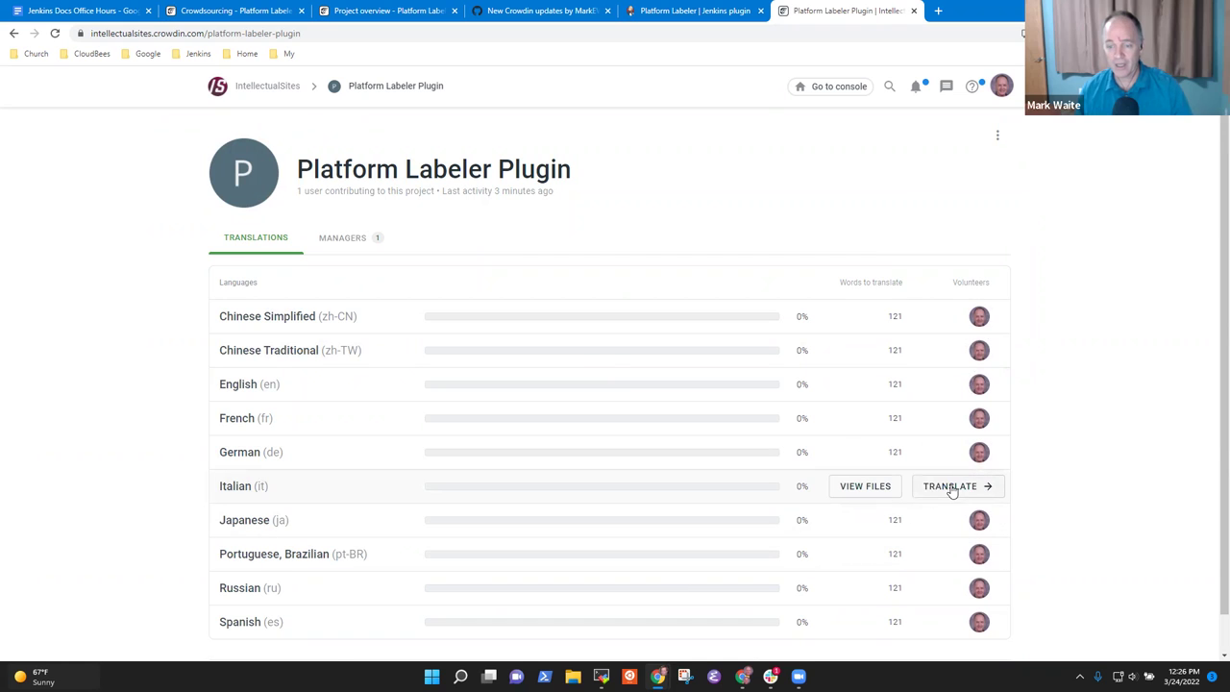
left_click(952, 487)
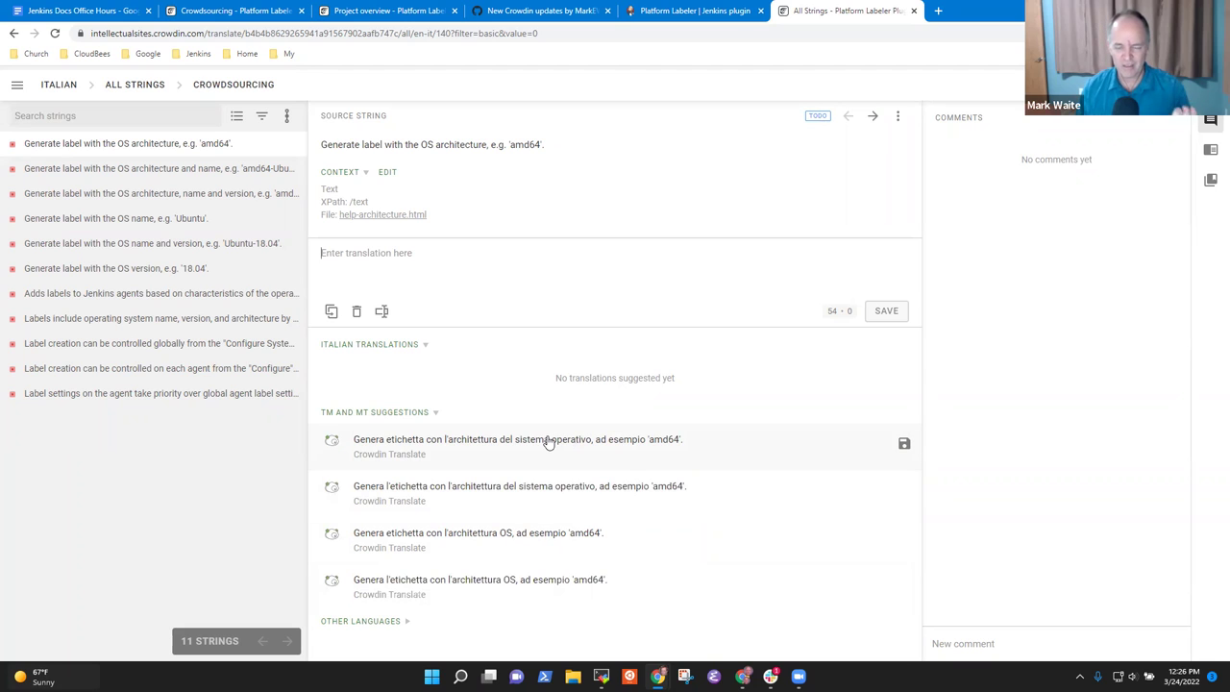
Step: Save Crowdin Translate suggestions as Italian for the first four strings, including architecture, name and OS name
left_click(904, 444)
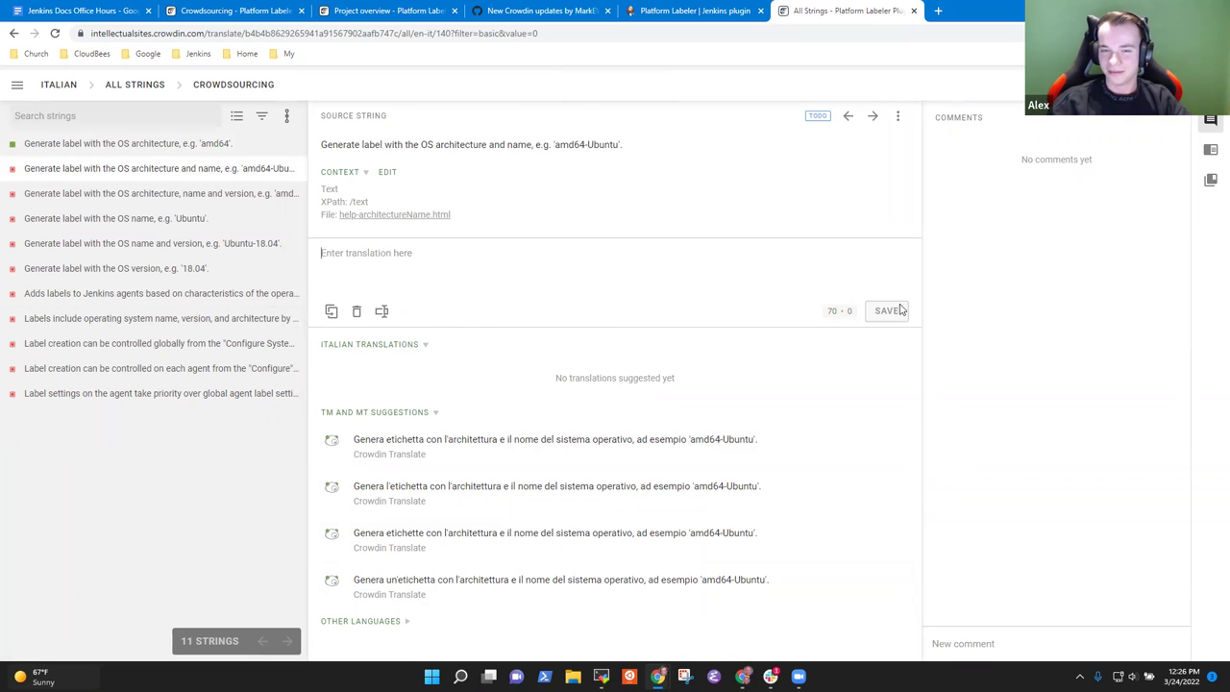
left_click(516, 255)
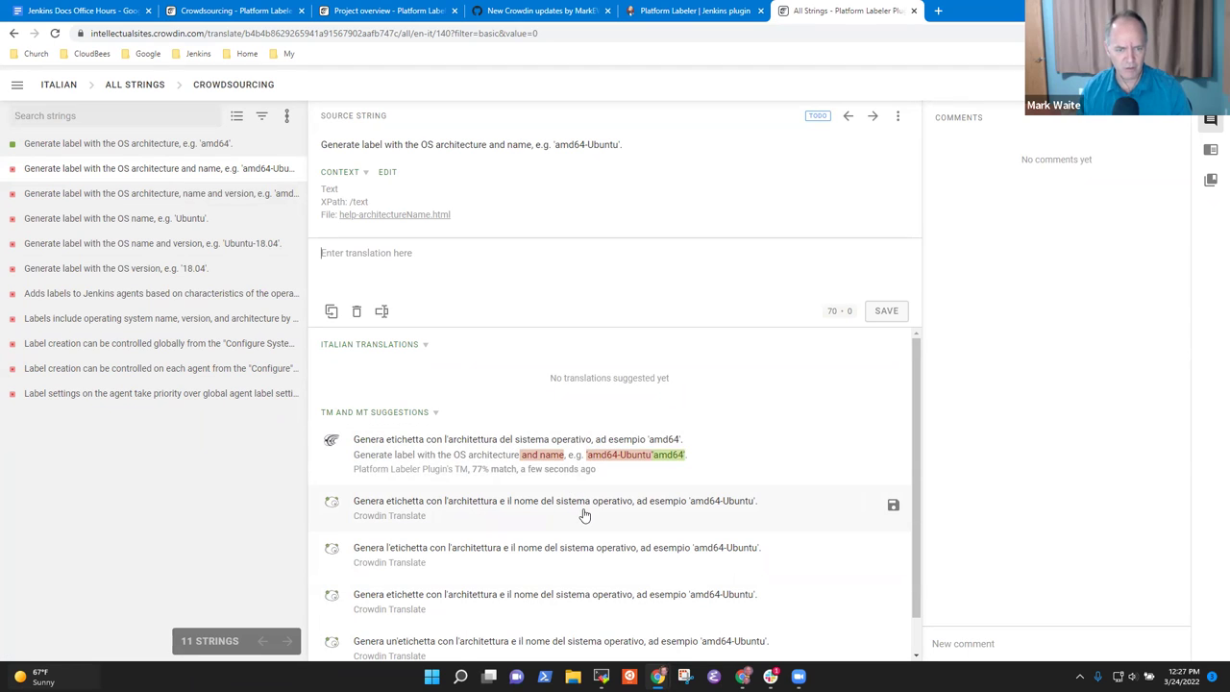
left_click(892, 509)
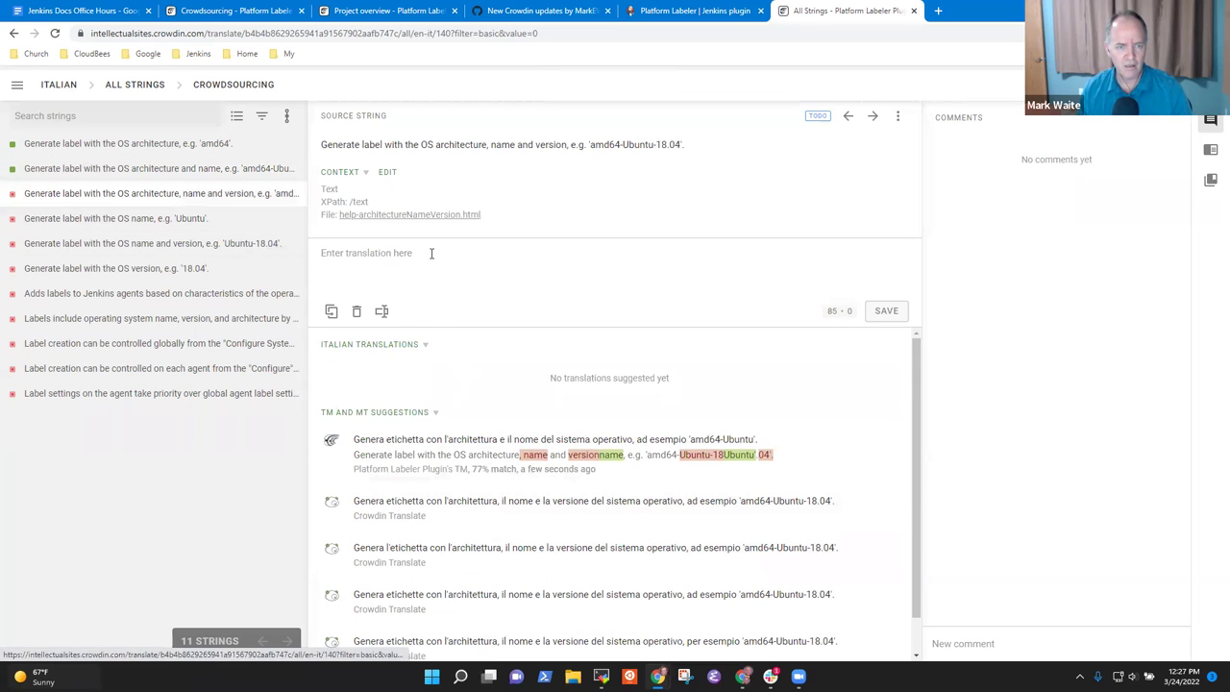
left_click(149, 173)
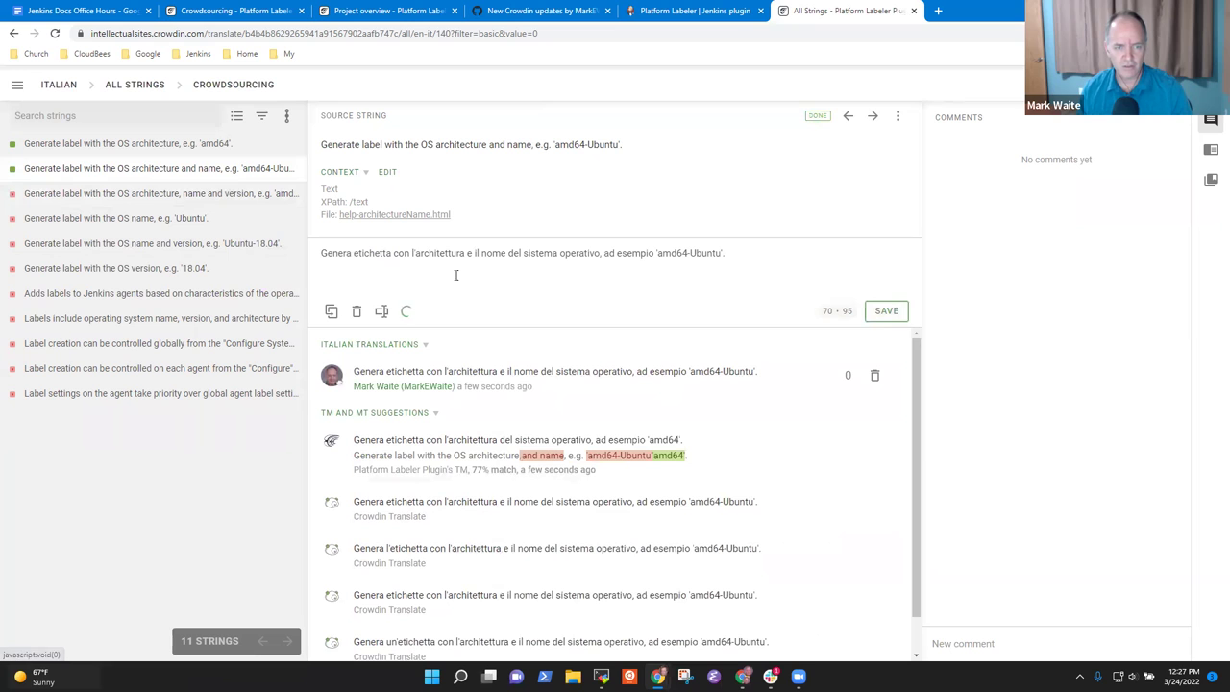
left_click(91, 195)
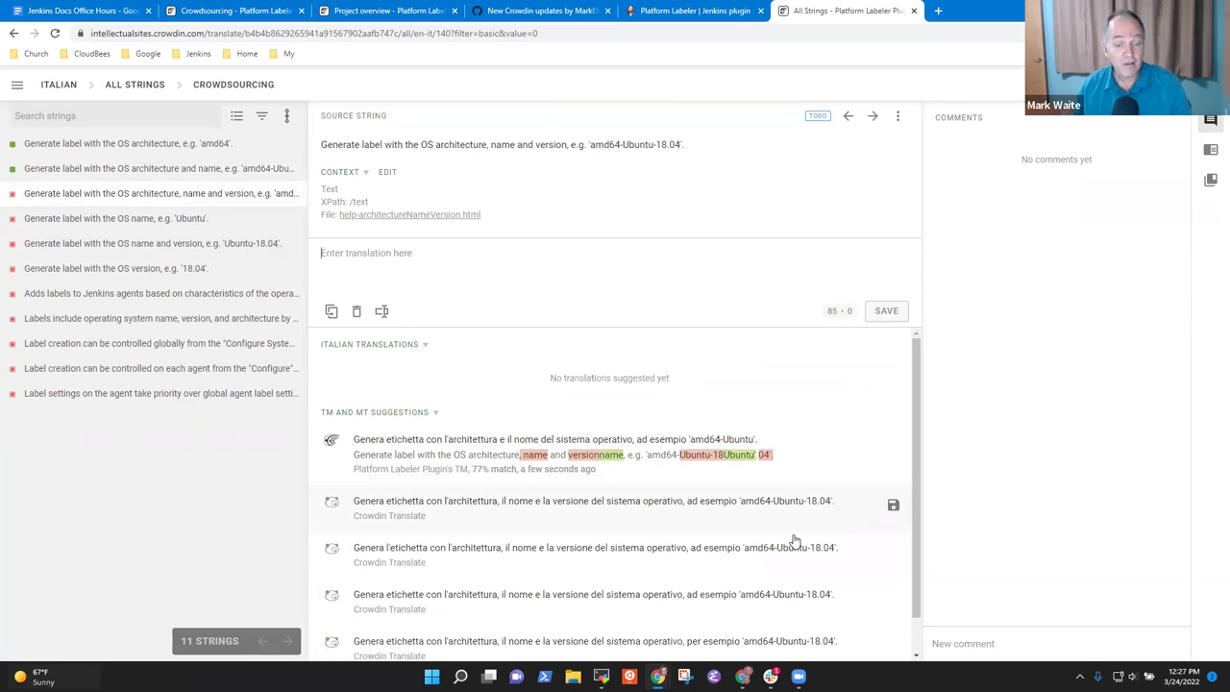
left_click(893, 503)
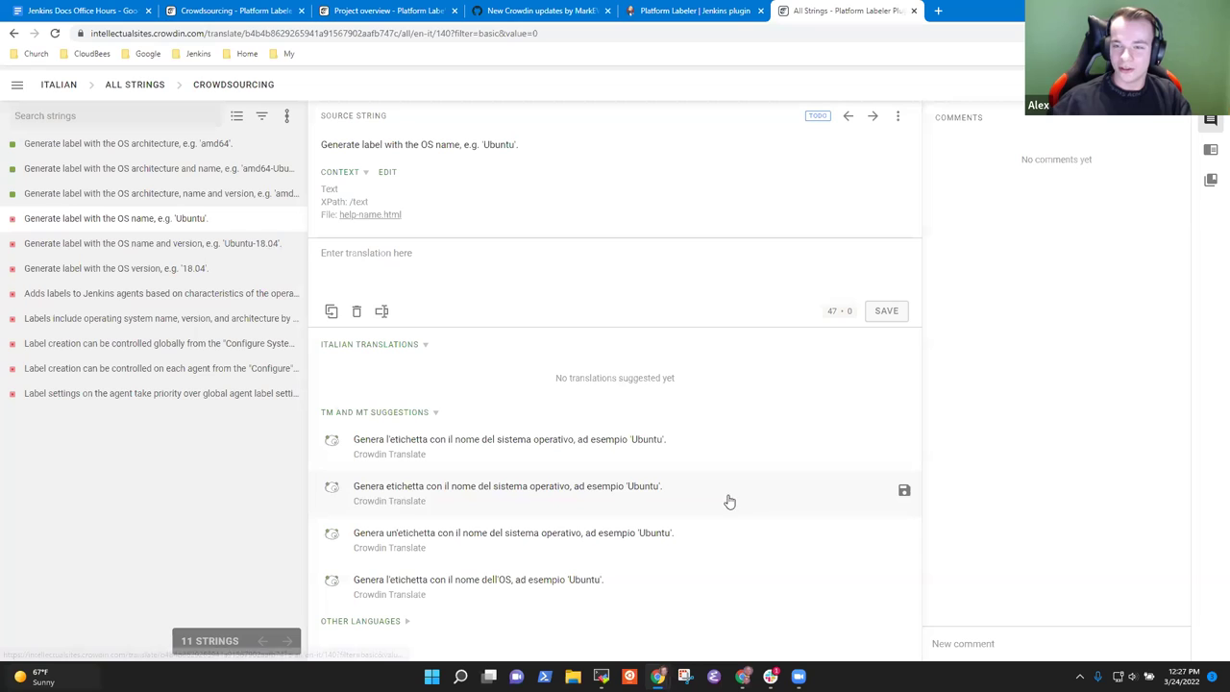
left_click(901, 493)
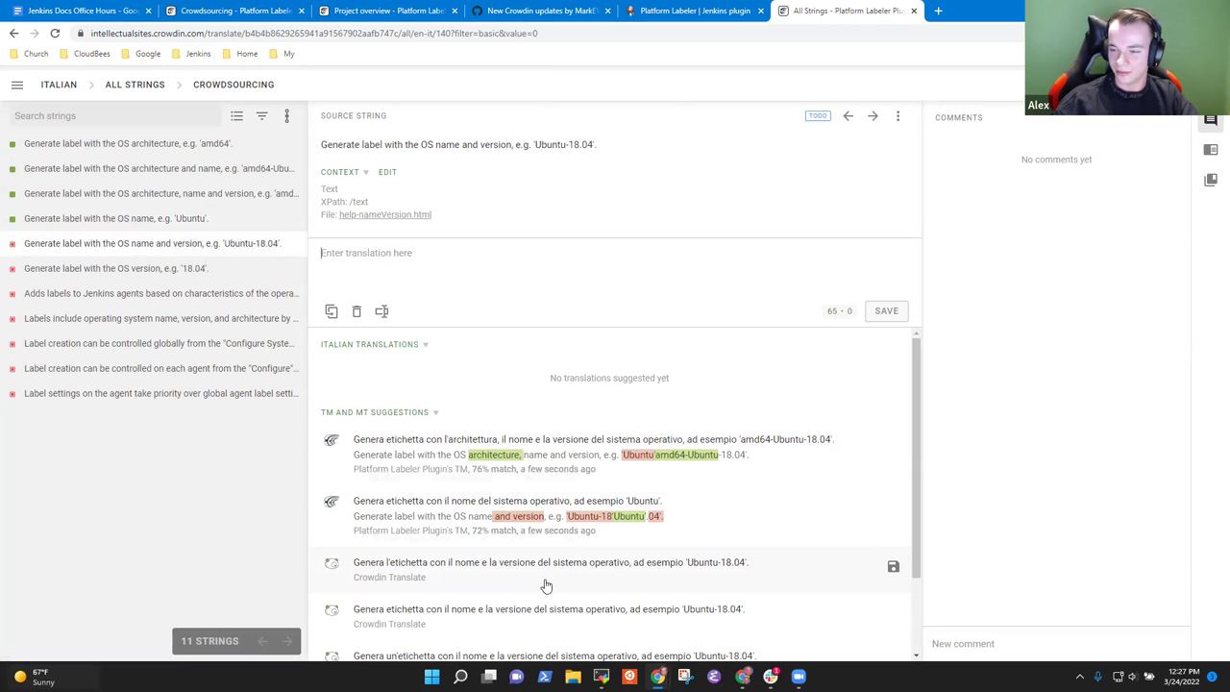
Step: Save the third TM/MT suggestion as the Italian for 'Generate label with the OS name and version'
left_click(891, 568)
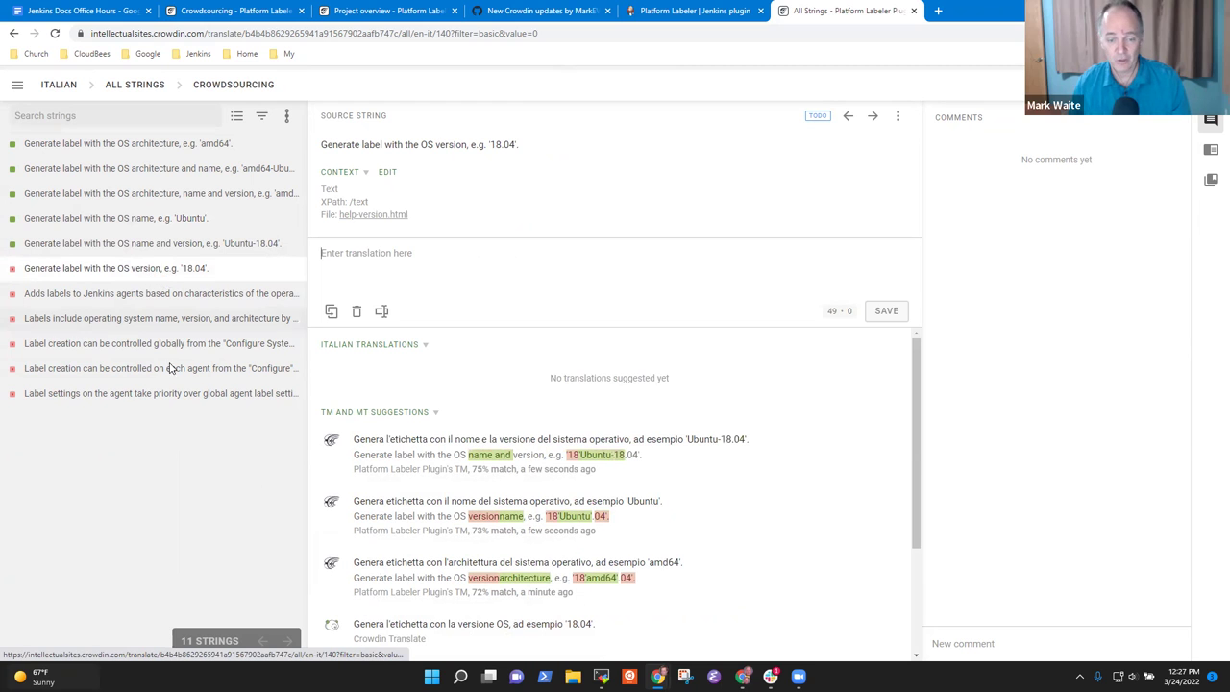
scroll(497, 582, "down", 2)
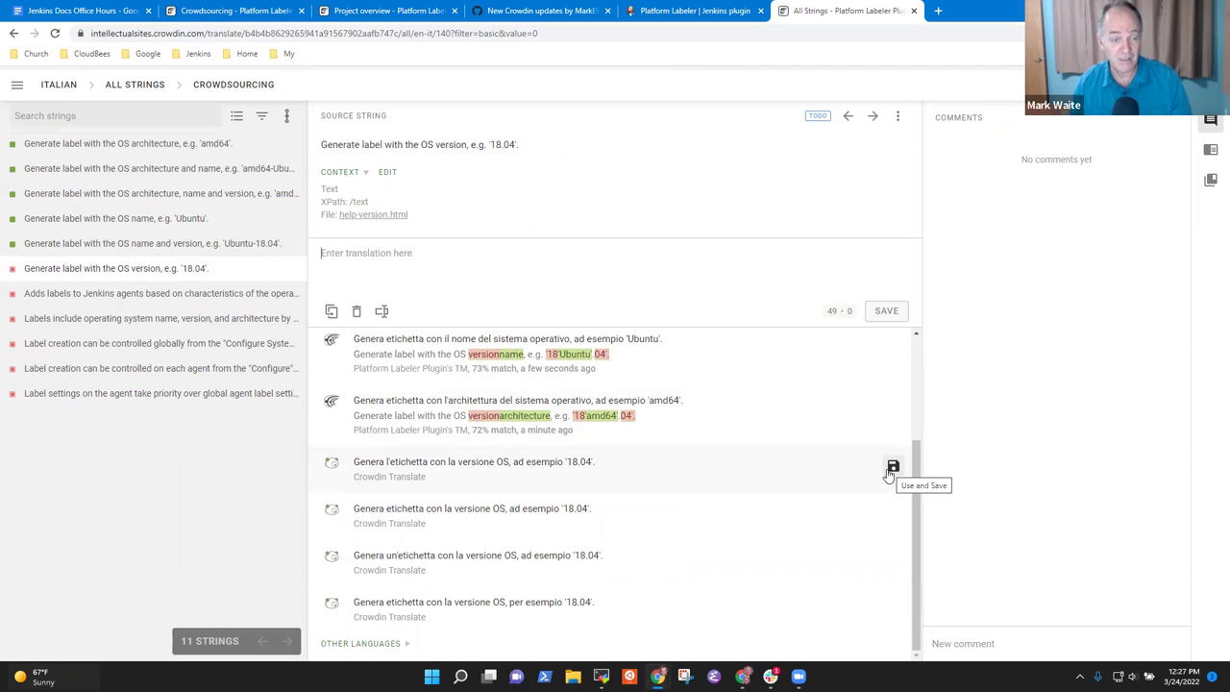
scroll(652, 525, "up", 1)
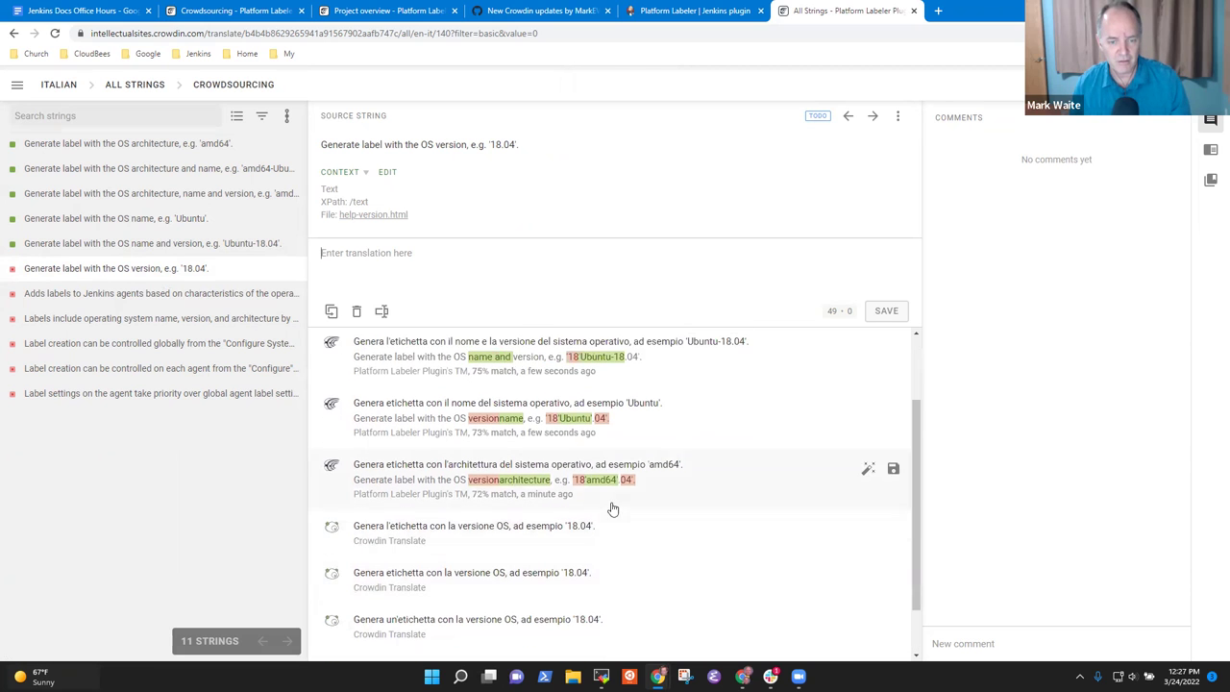
scroll(609, 511, "down", 1)
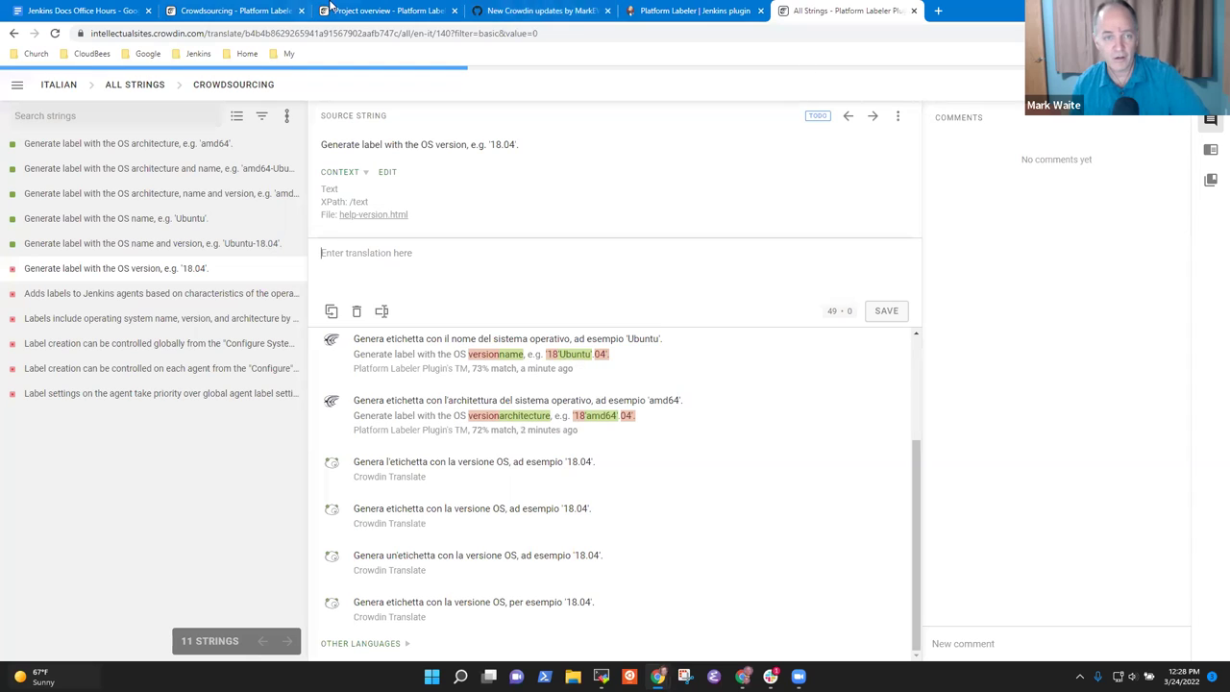
Step: Switch the Italian editor to the proofreading workflow, bringing up its 'Review or make translations' tutorial
left_click(235, 13)
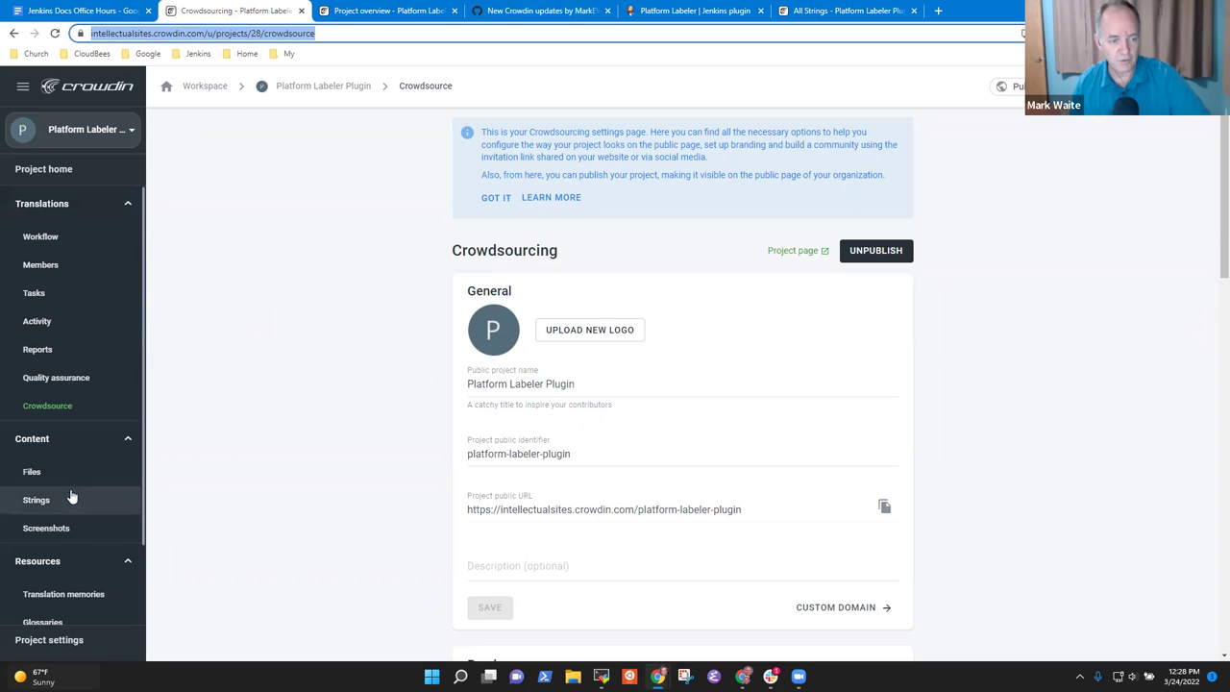
left_click(68, 410)
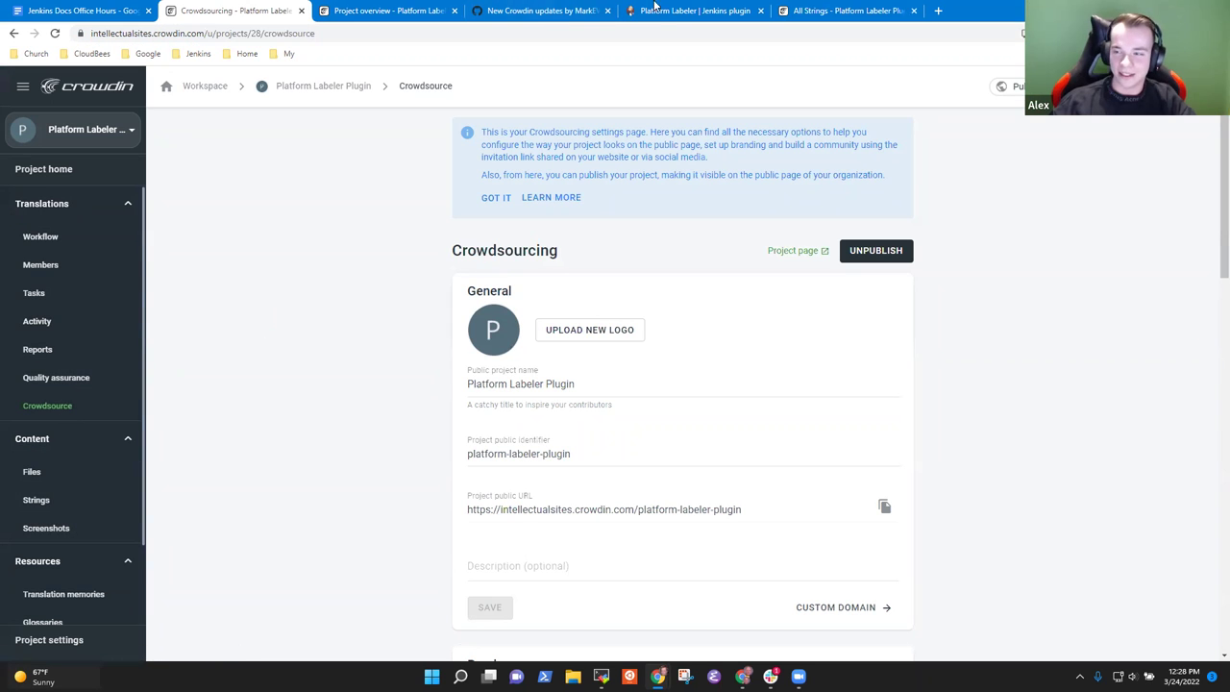
left_click(829, 12)
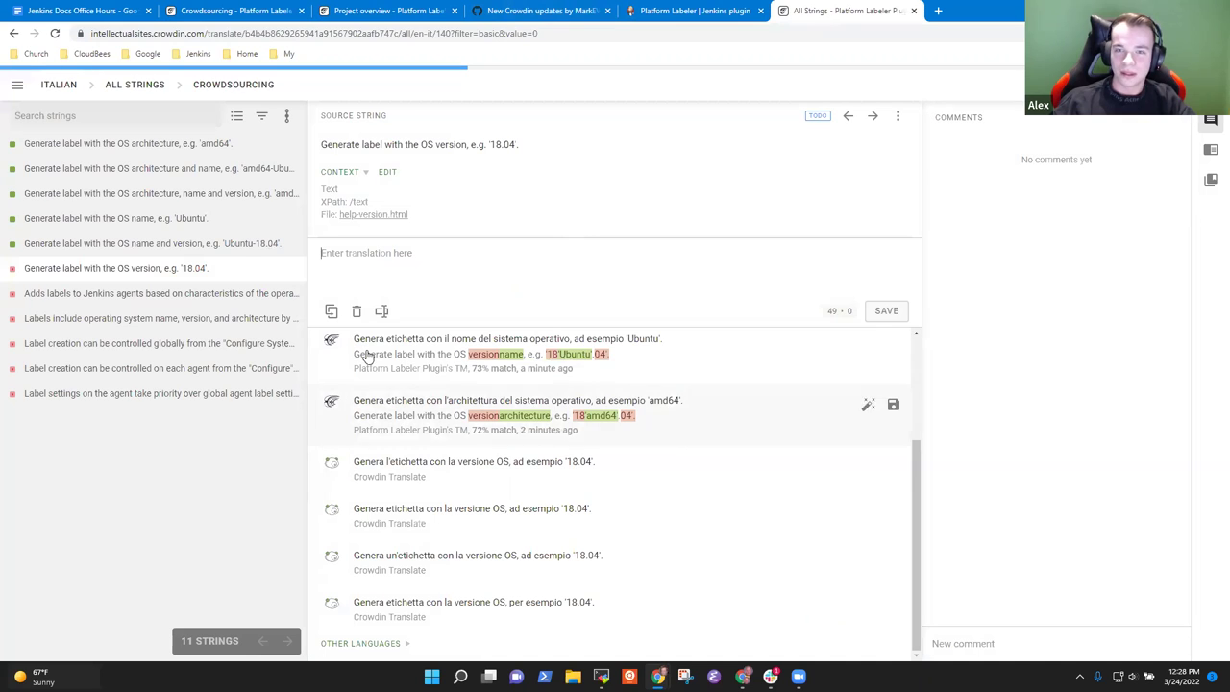
left_click(232, 92)
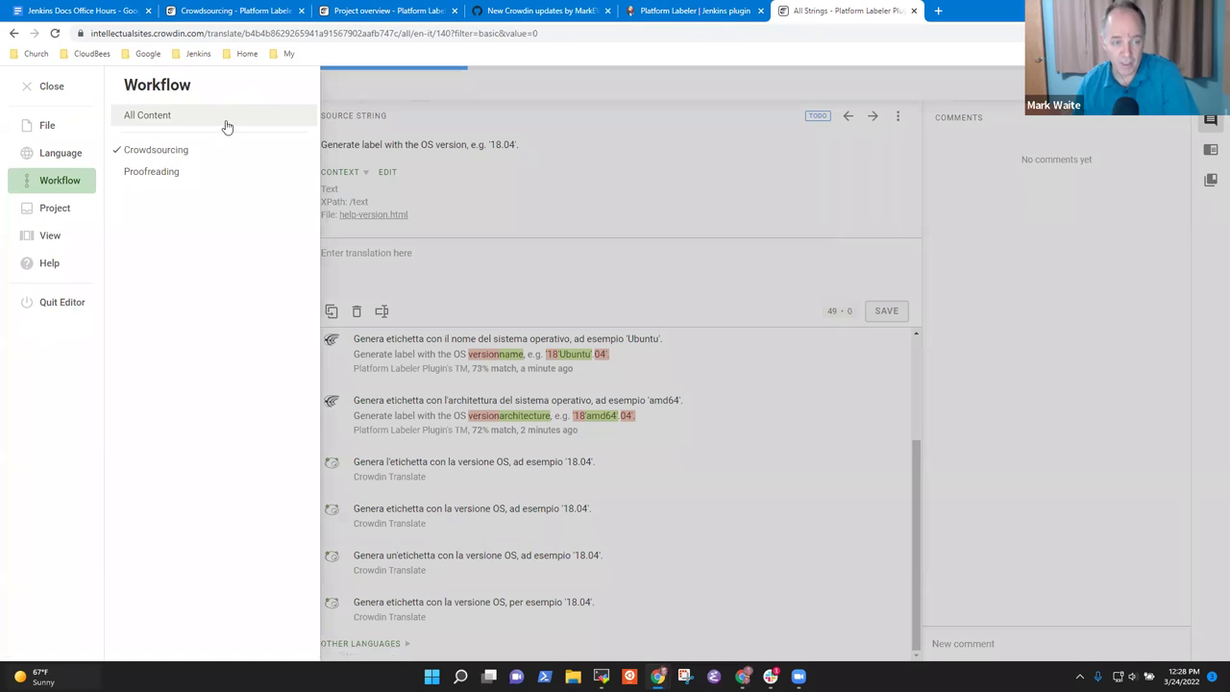
left_click(159, 176)
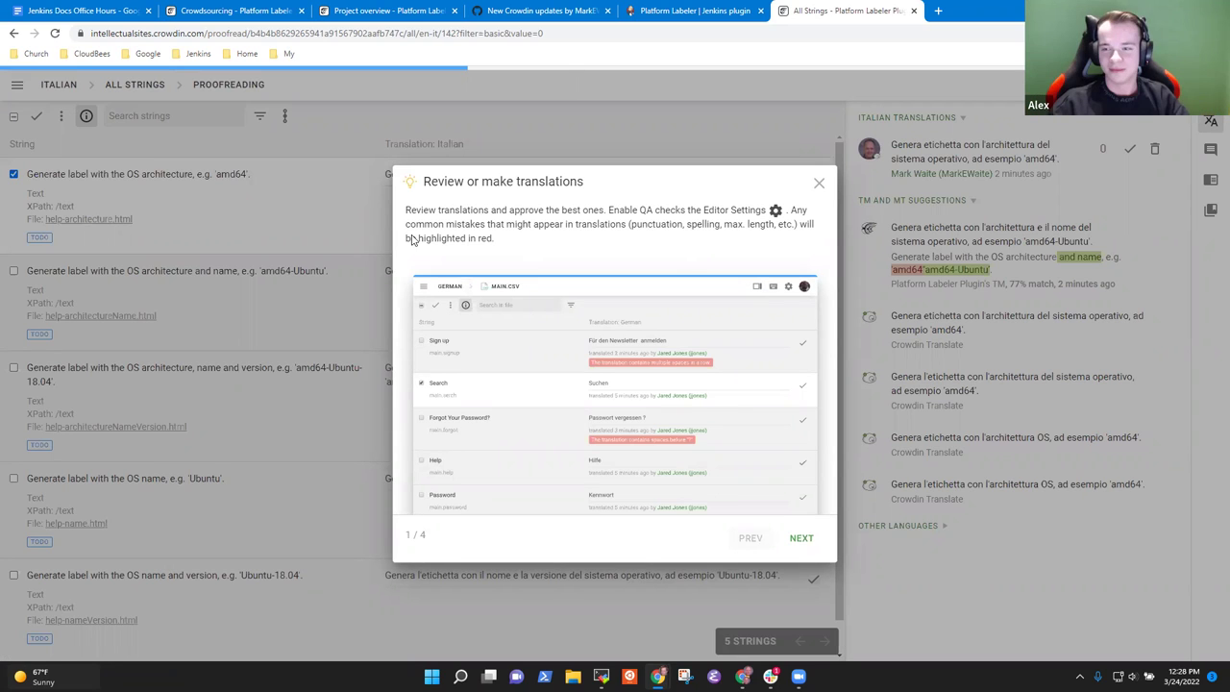
Step: Step past and dismiss the proofreading tutorial to reveal the five translated strings
left_click(800, 538)
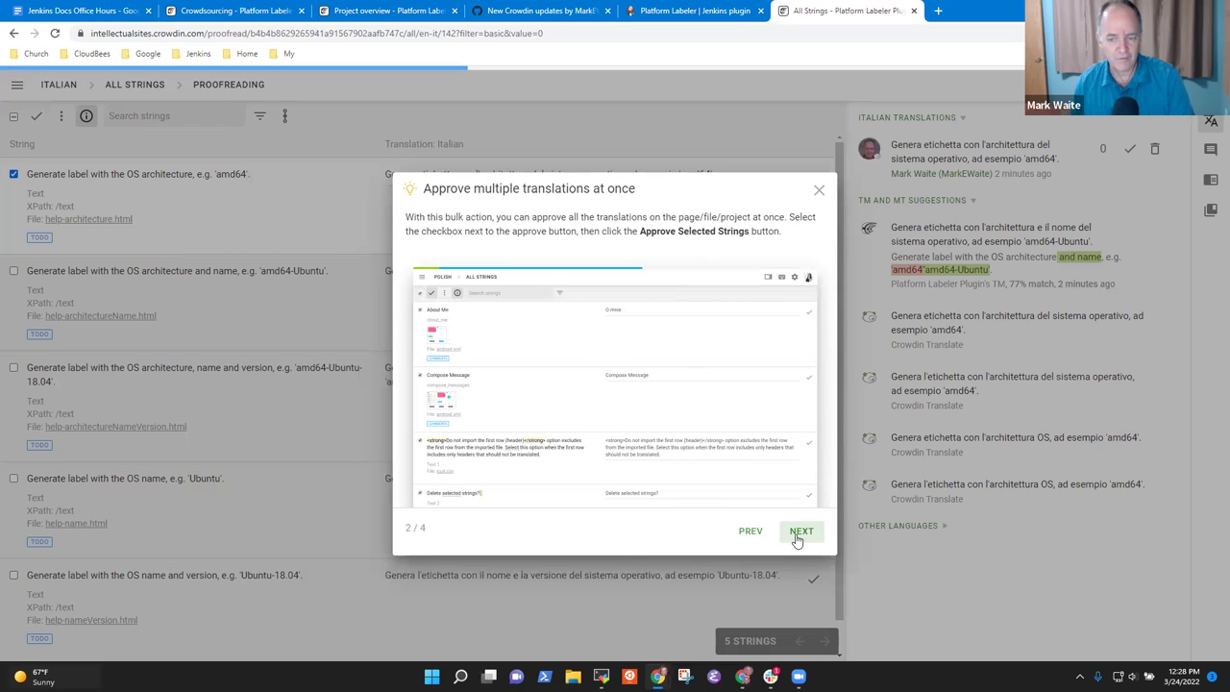
left_click(819, 189)
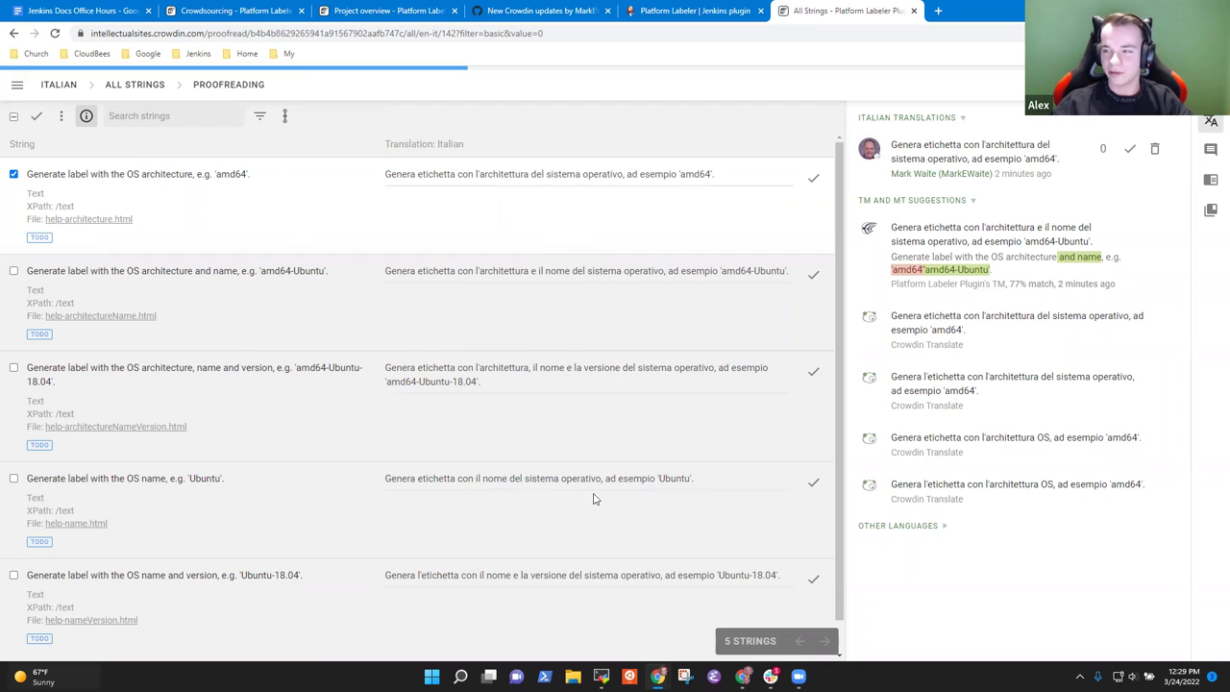
scroll(569, 558, "down", 1)
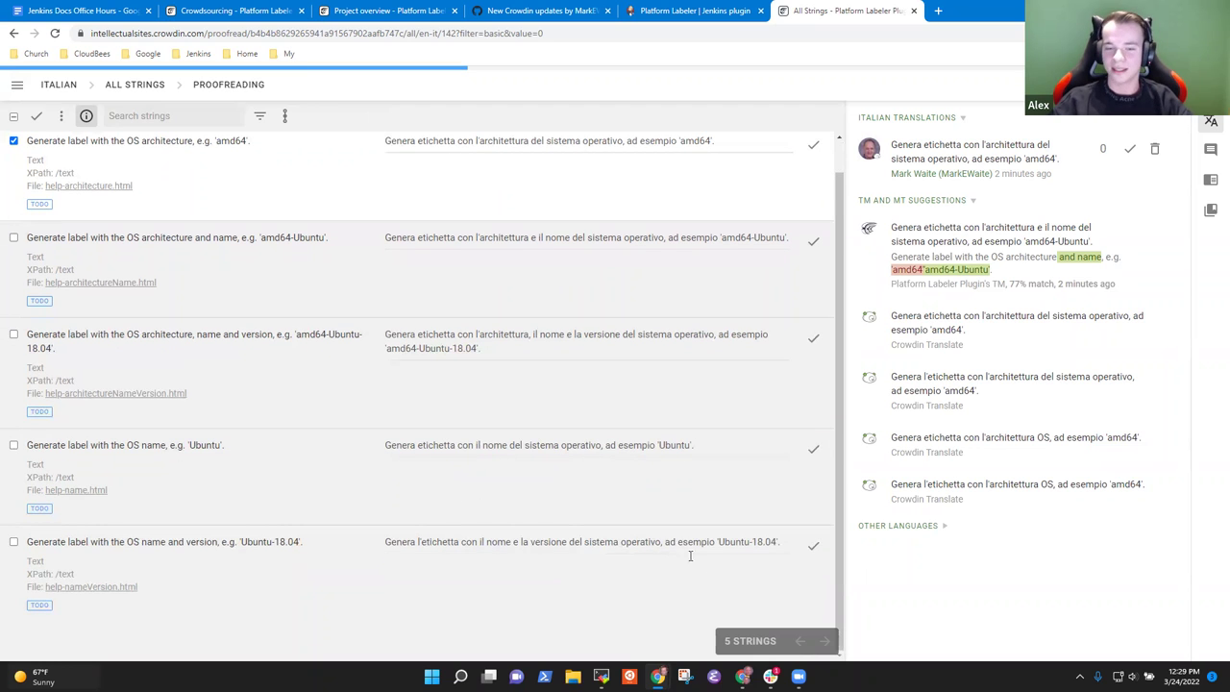
scroll(673, 576, "up", 1)
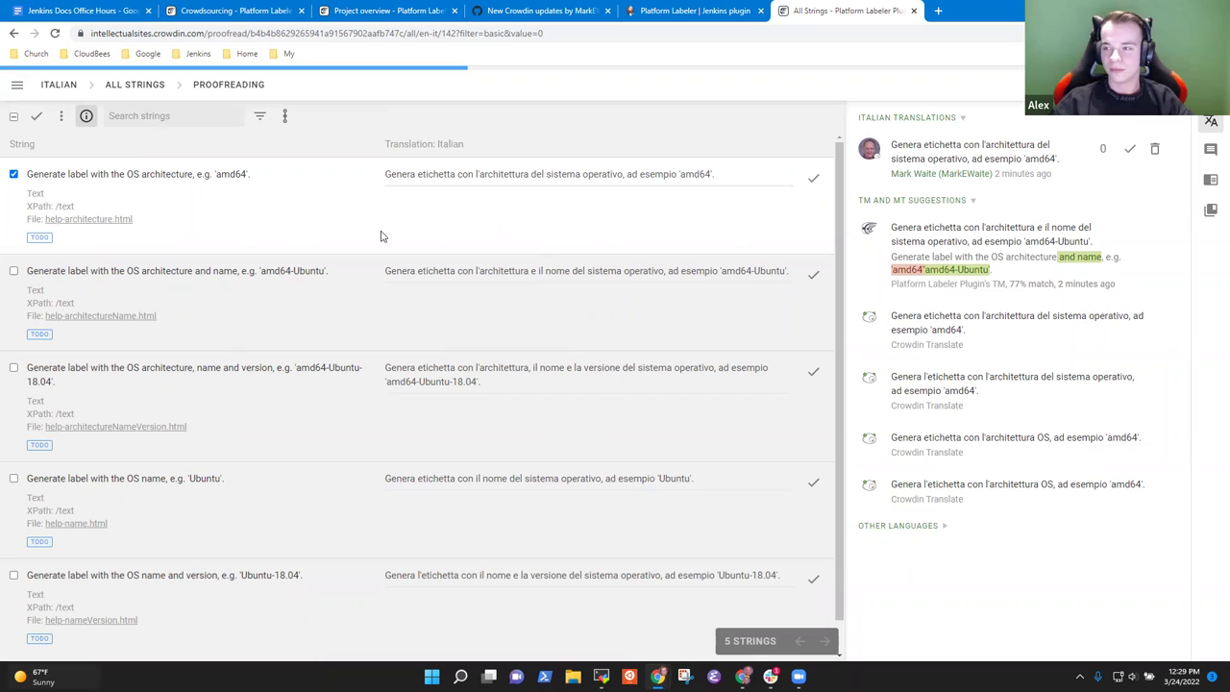
Step: Select all five Italian strings and approve them with Approve Selected Strings
left_click(14, 273)
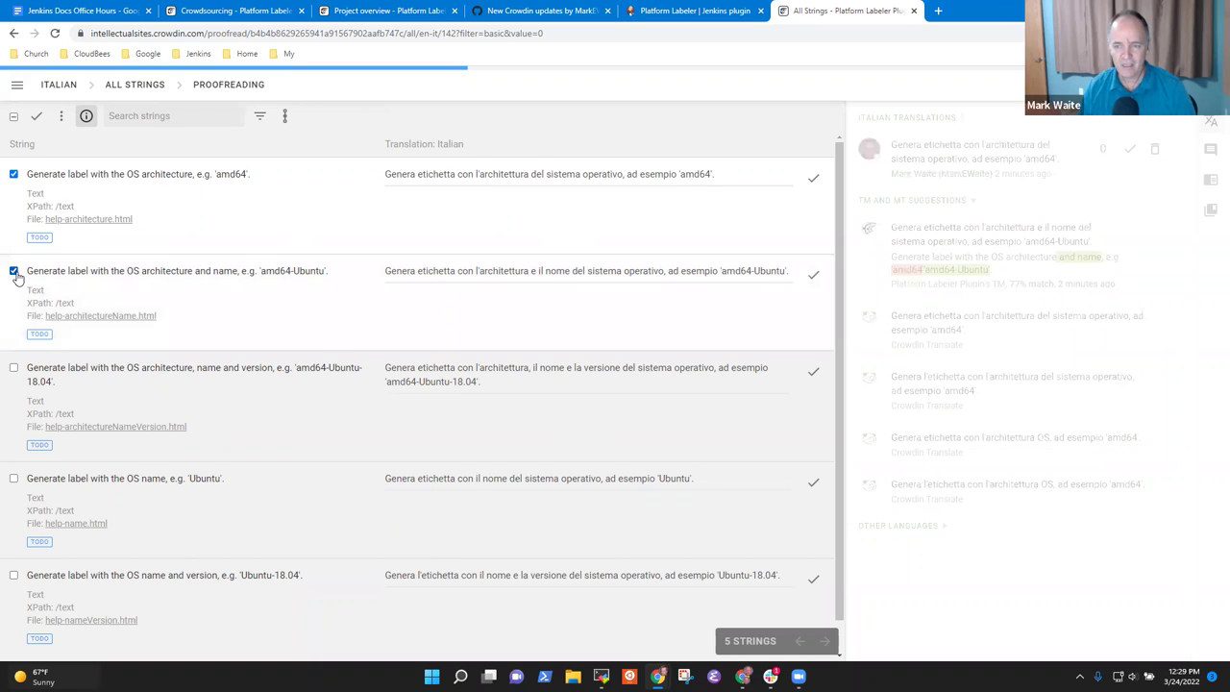
left_click(13, 370)
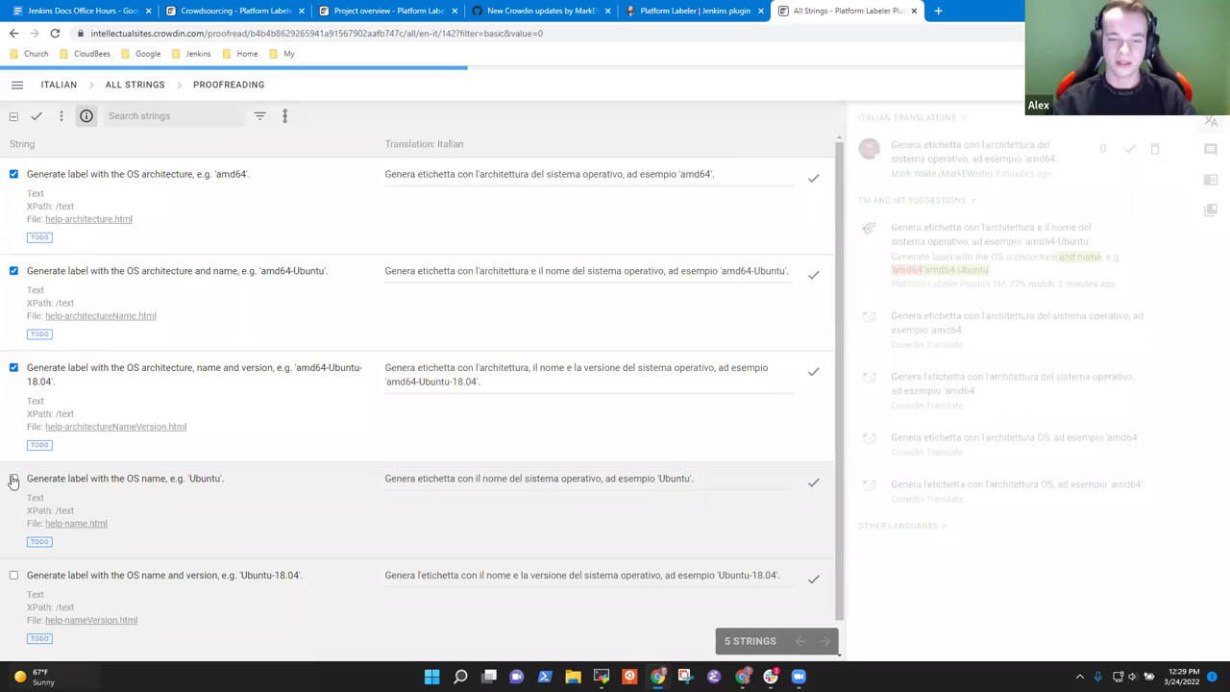
left_click(13, 117)
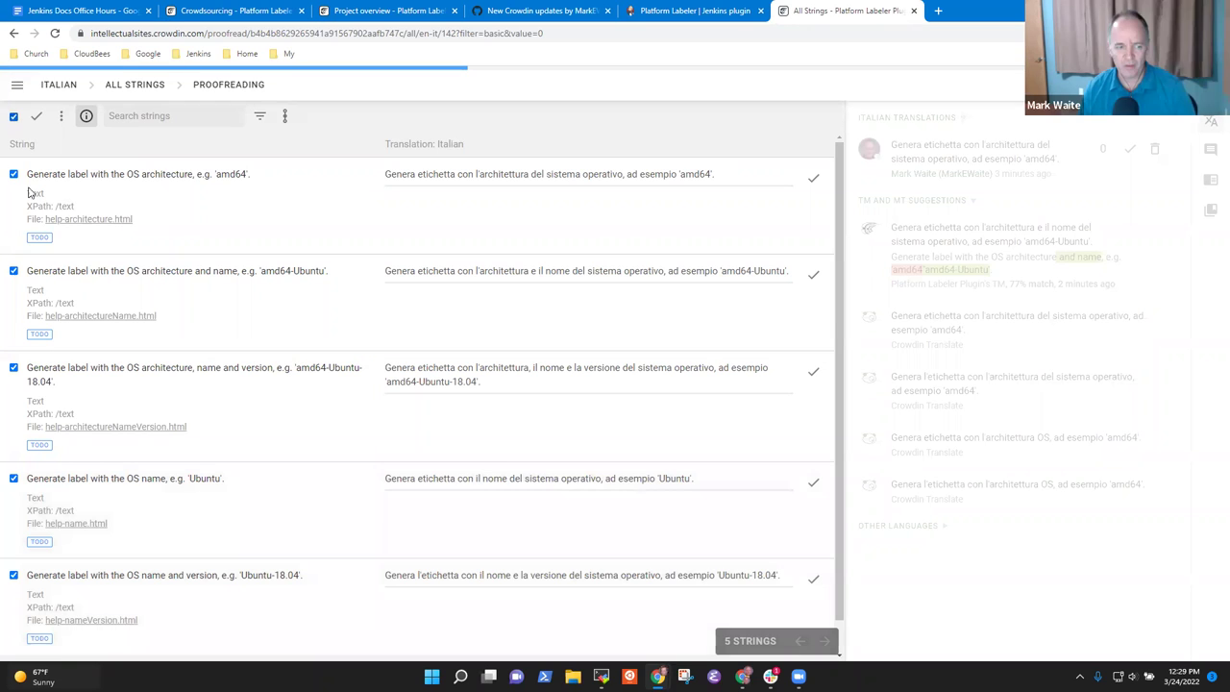
scroll(483, 397, "down", 1)
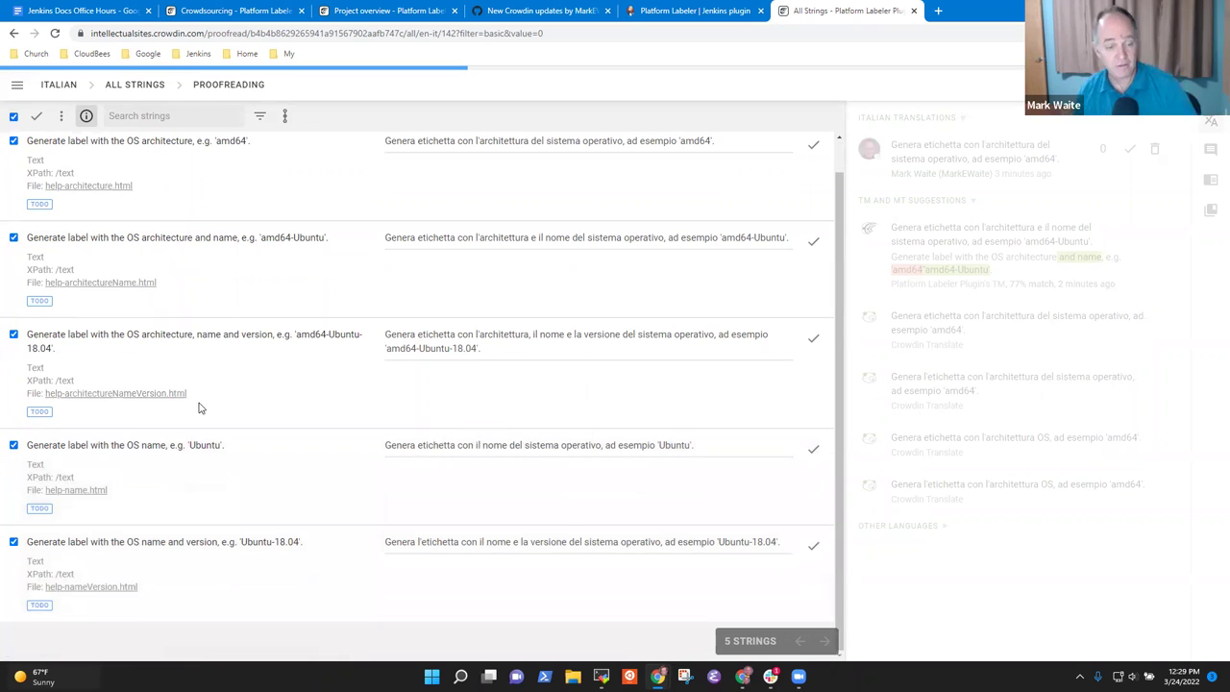
scroll(247, 418, "up", 1)
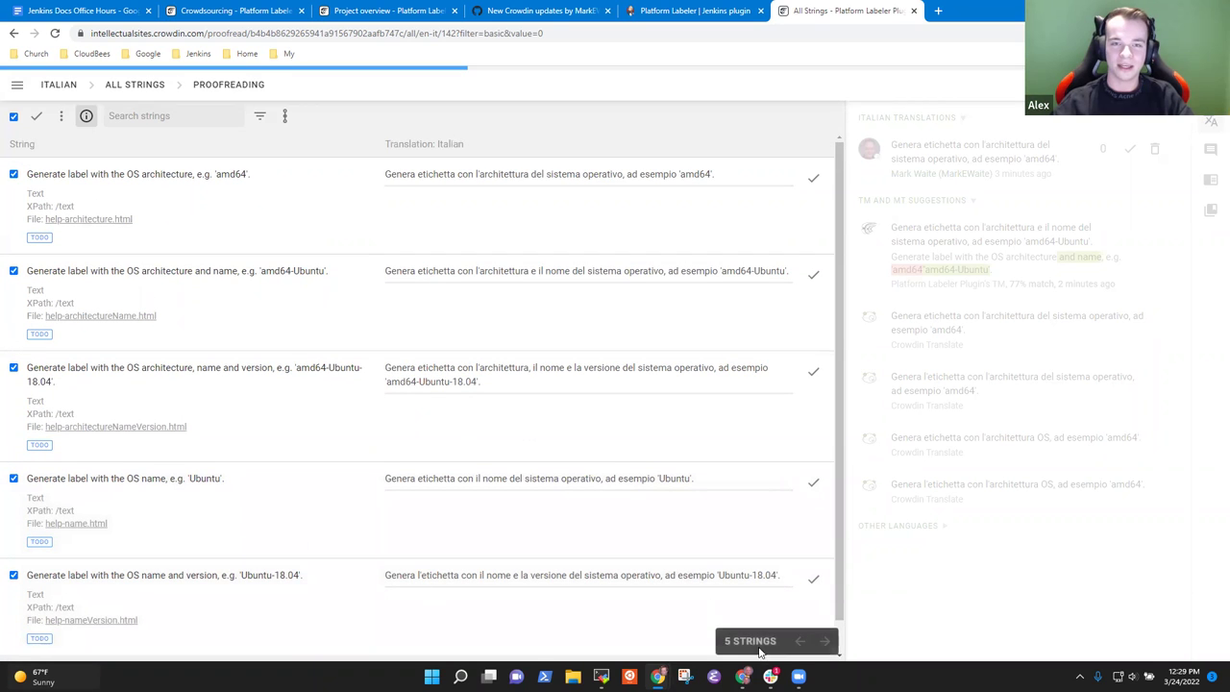
left_click(39, 117)
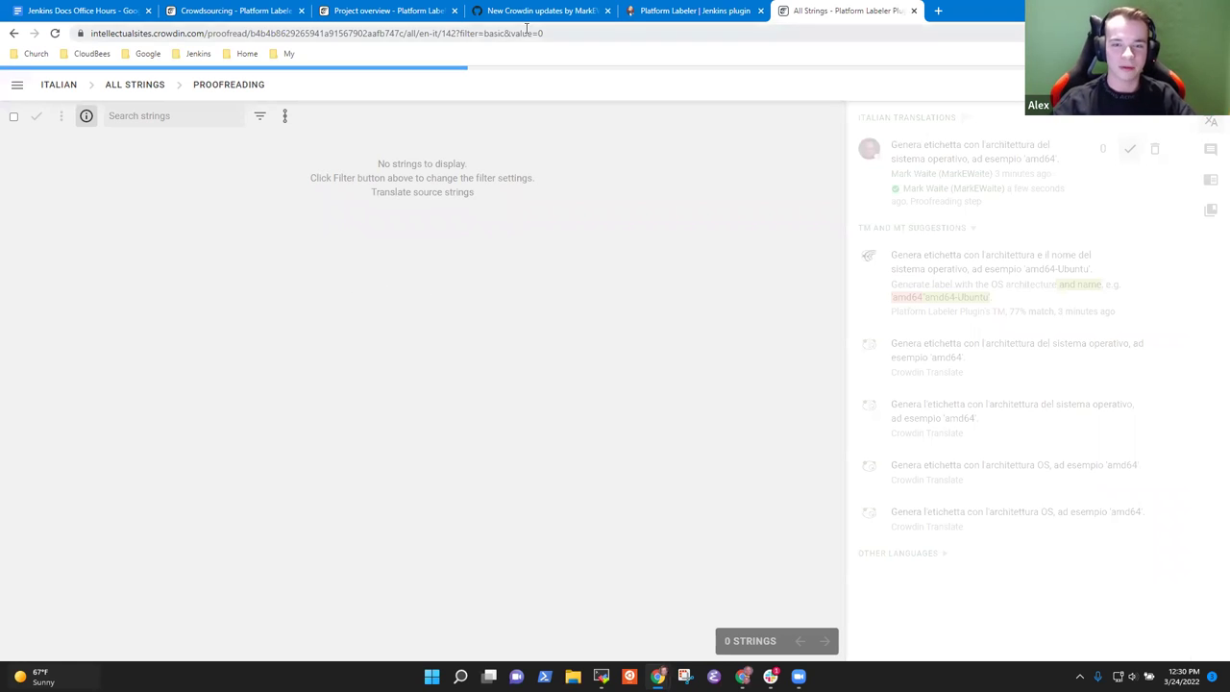
Step: Check the platformlabeler-plugin GitHub repository's pull requests, then its code page
left_click(575, 16)
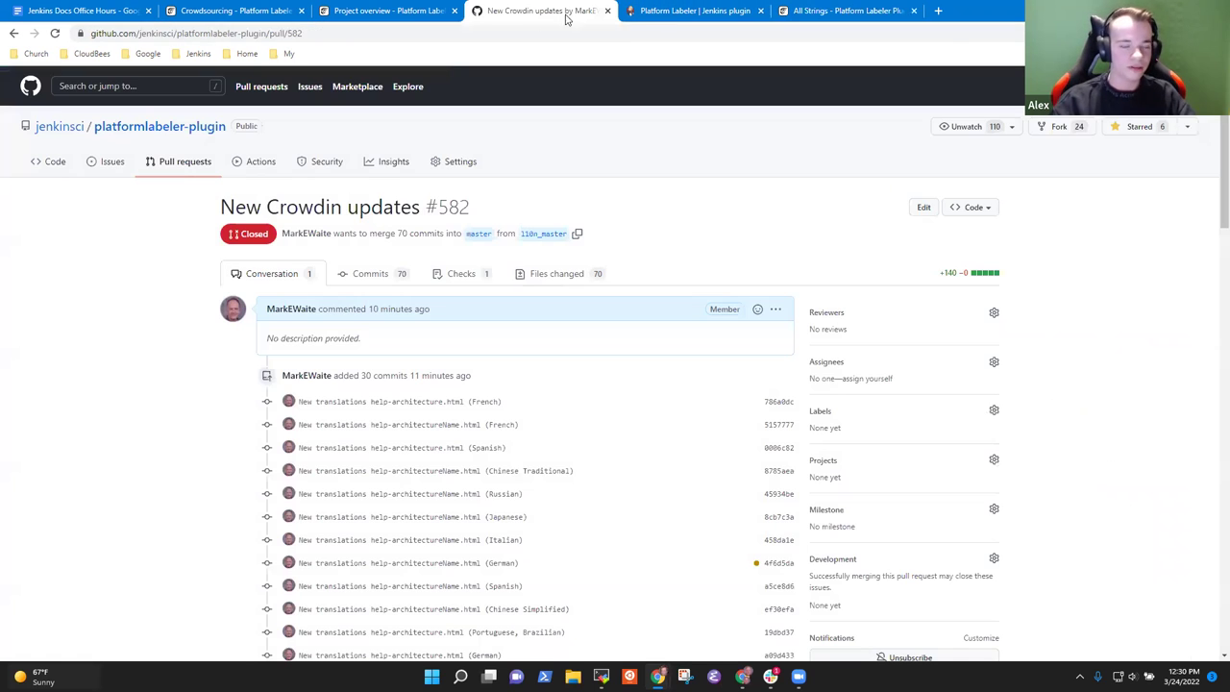
left_click(186, 165)
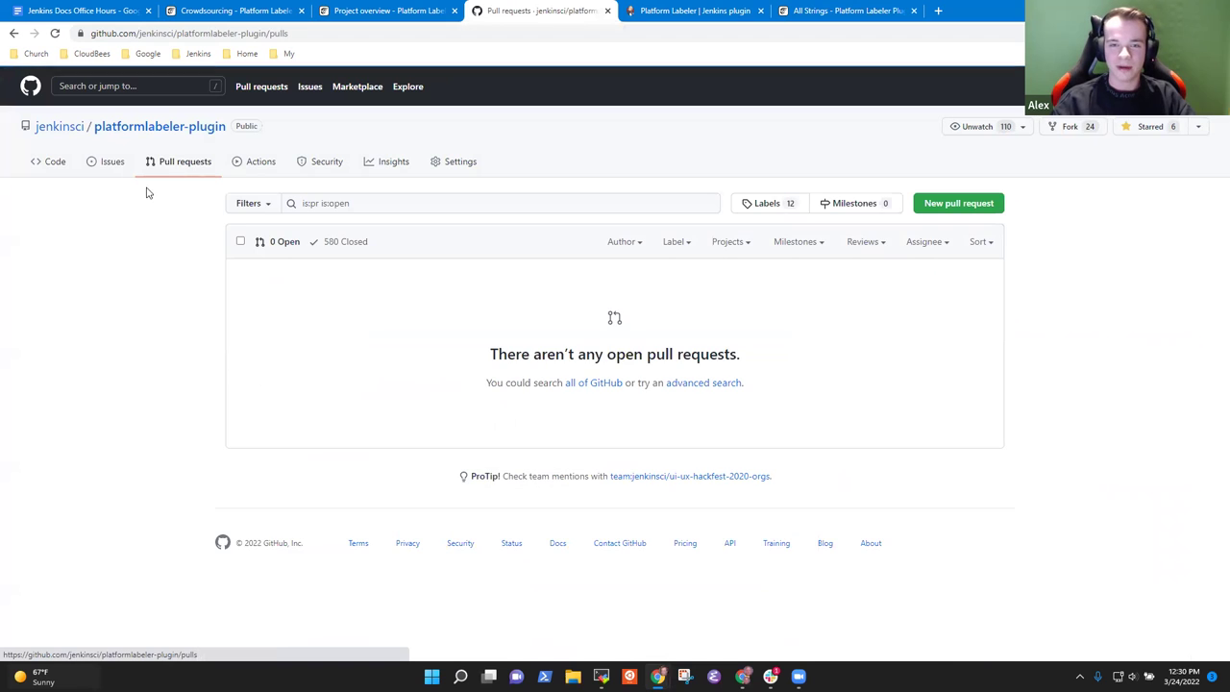
left_click(49, 164)
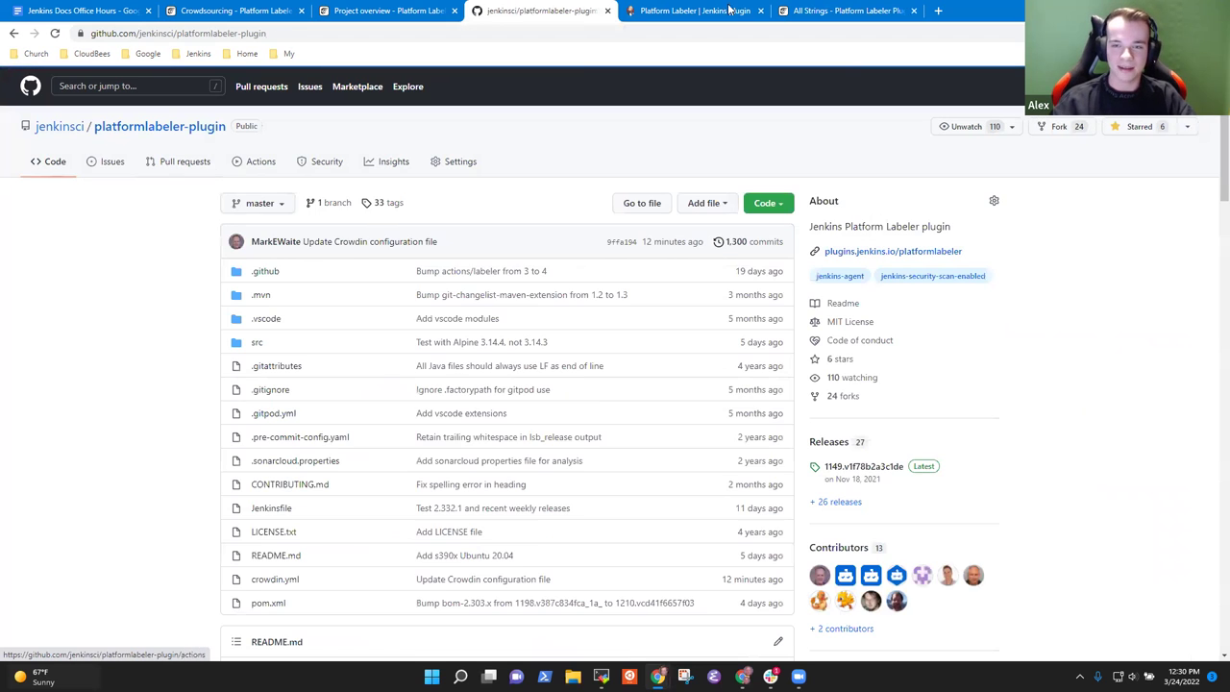
Step: Flip between the Crowdin, GitHub and Jenkins tabs, ending on the Crowdin strings tab
left_click(836, 11)
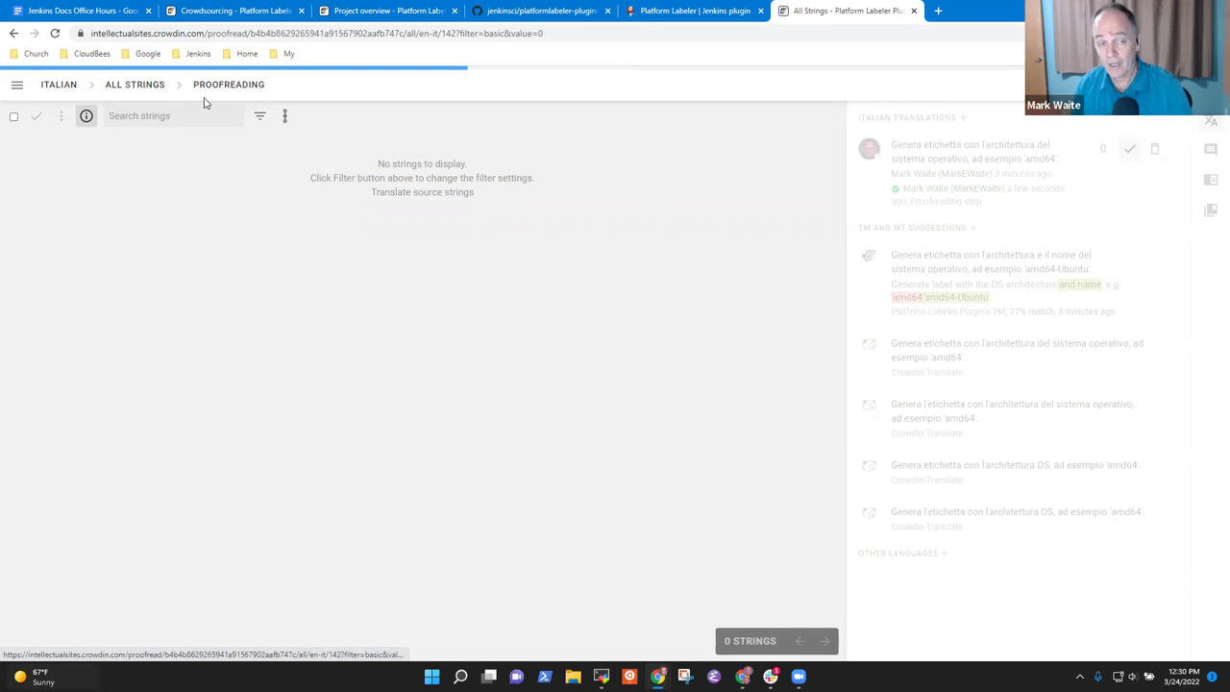
left_click(538, 11)
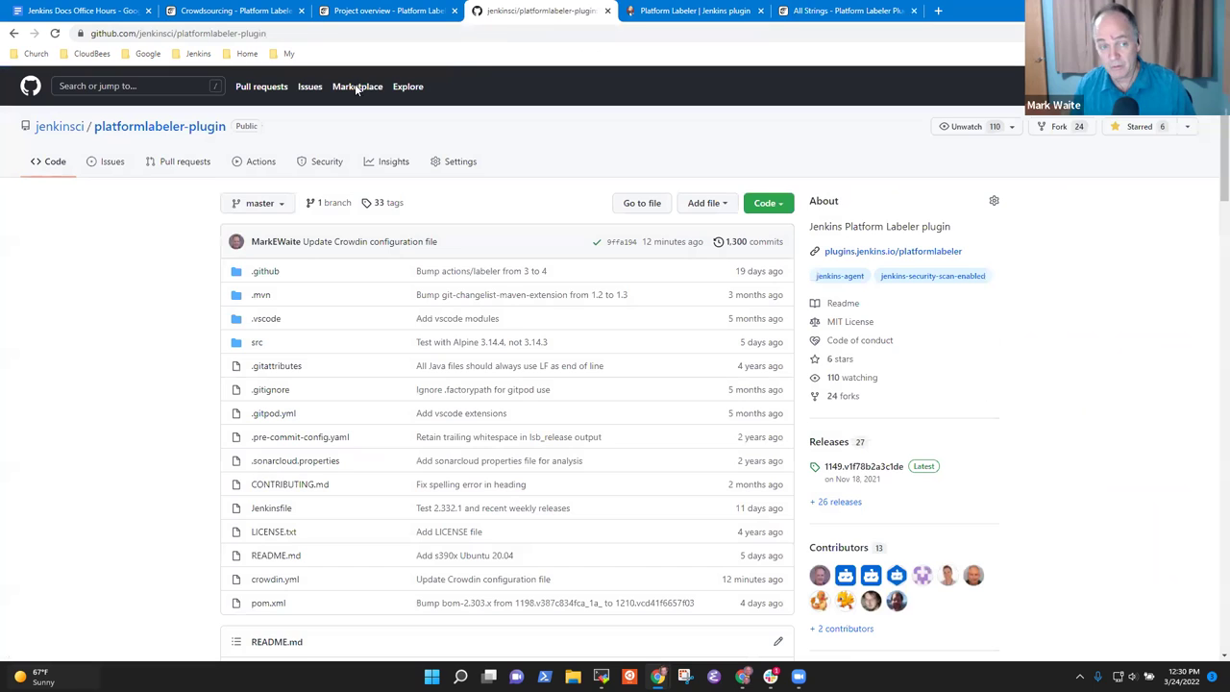
left_click(817, 13)
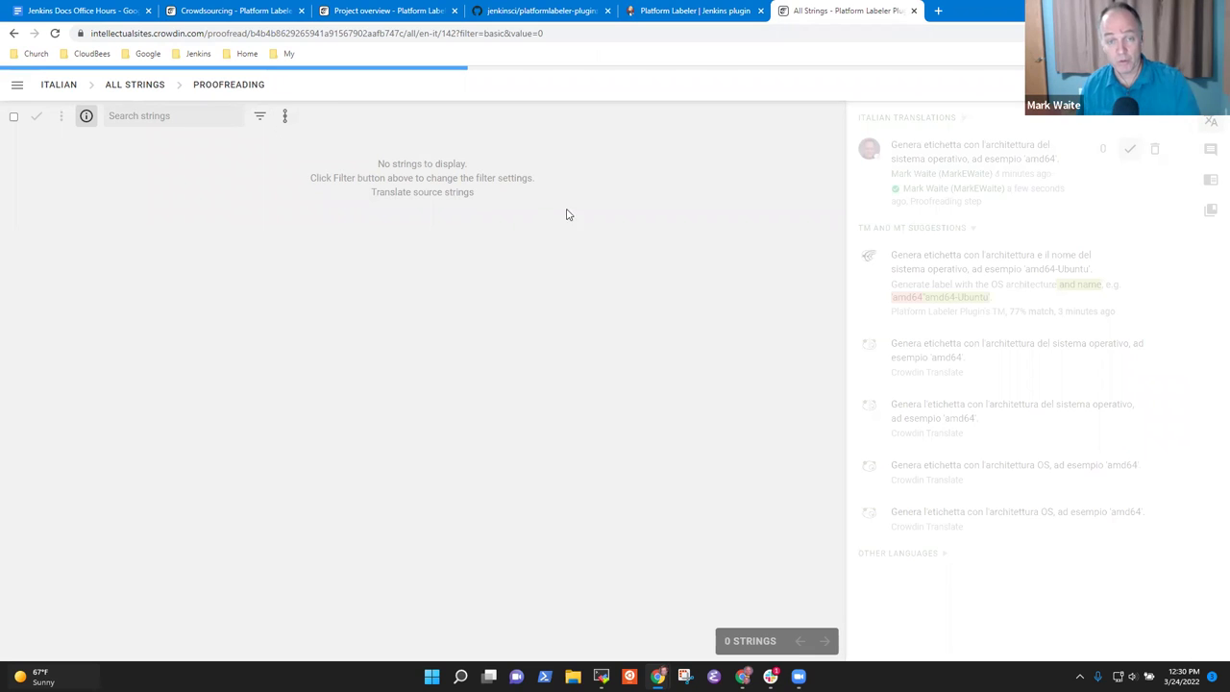
left_click(550, 11)
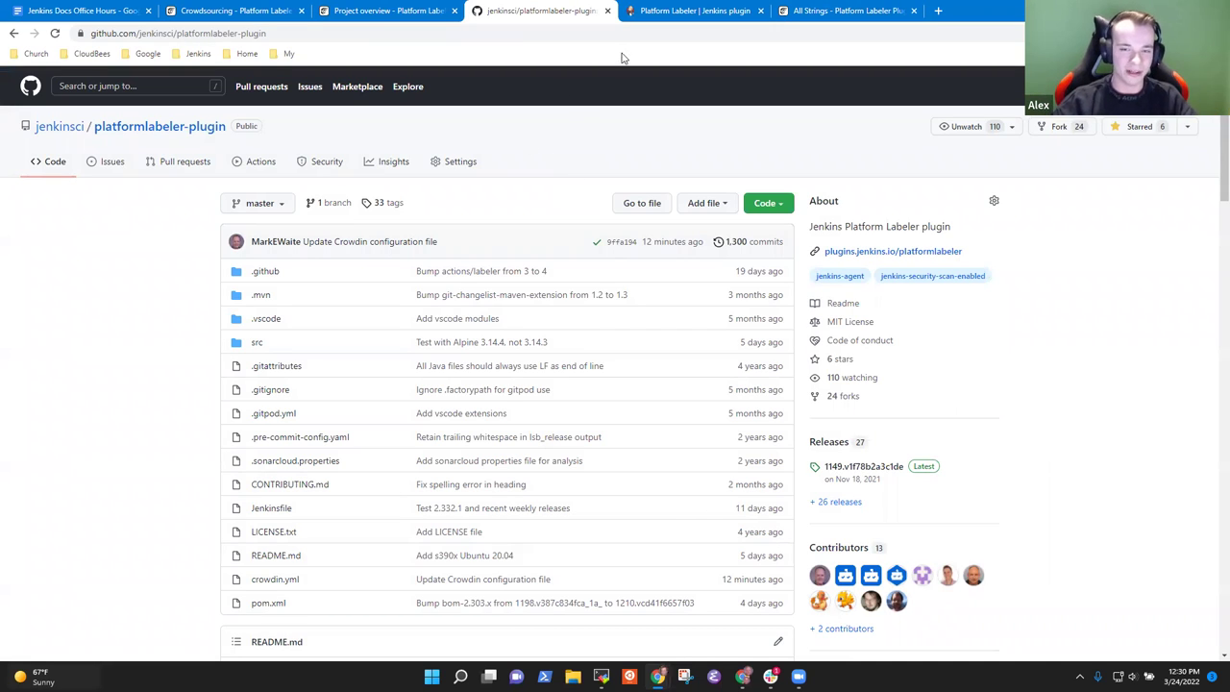
left_click(724, 11)
left_click(860, 18)
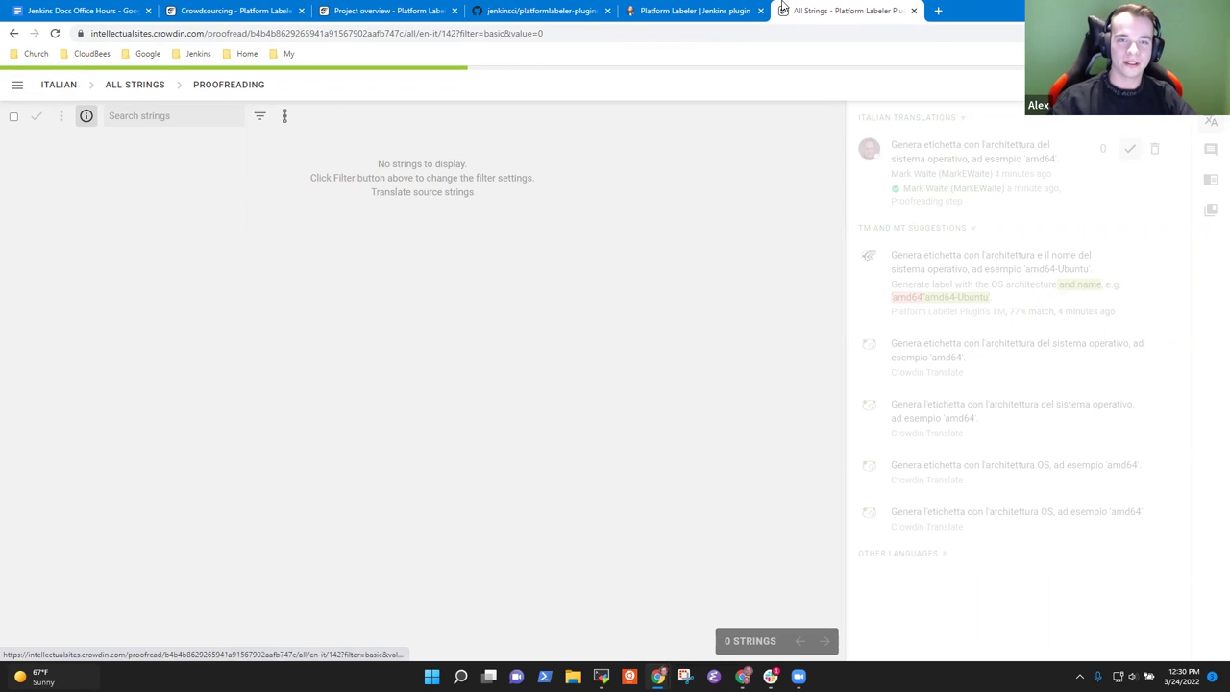
Step: Choose Quit Editor from the proofreading editor's hamburger menu
left_click(17, 86)
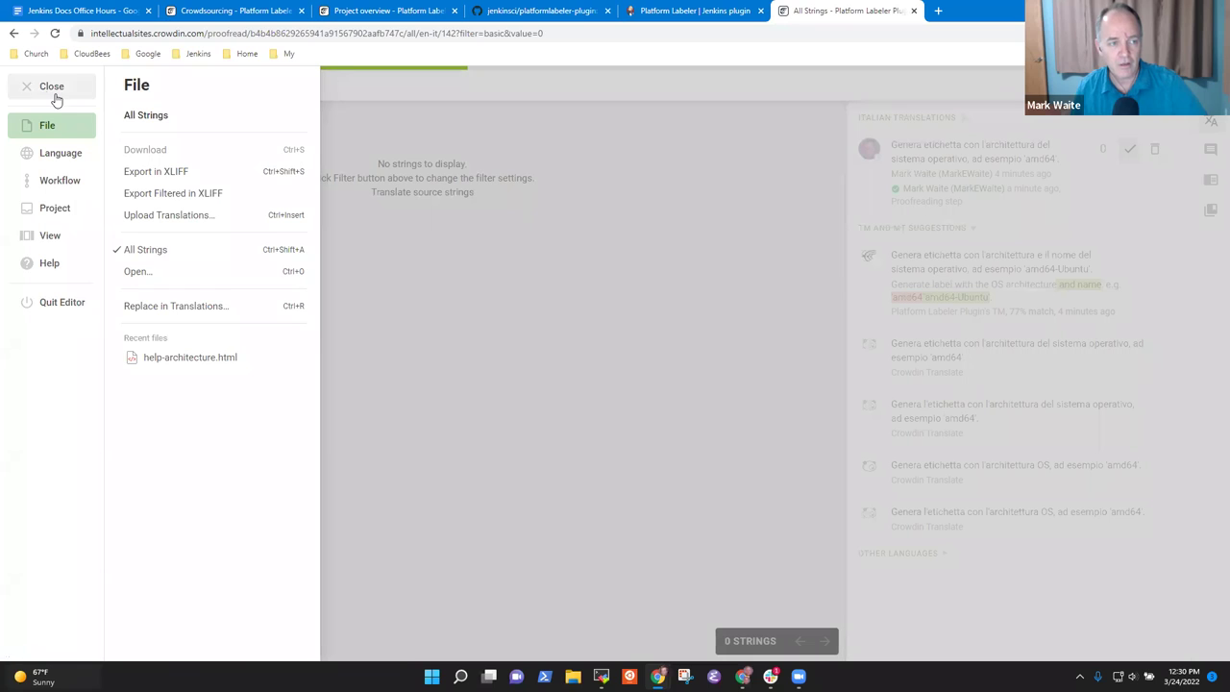
left_click(52, 88)
left_click(28, 93)
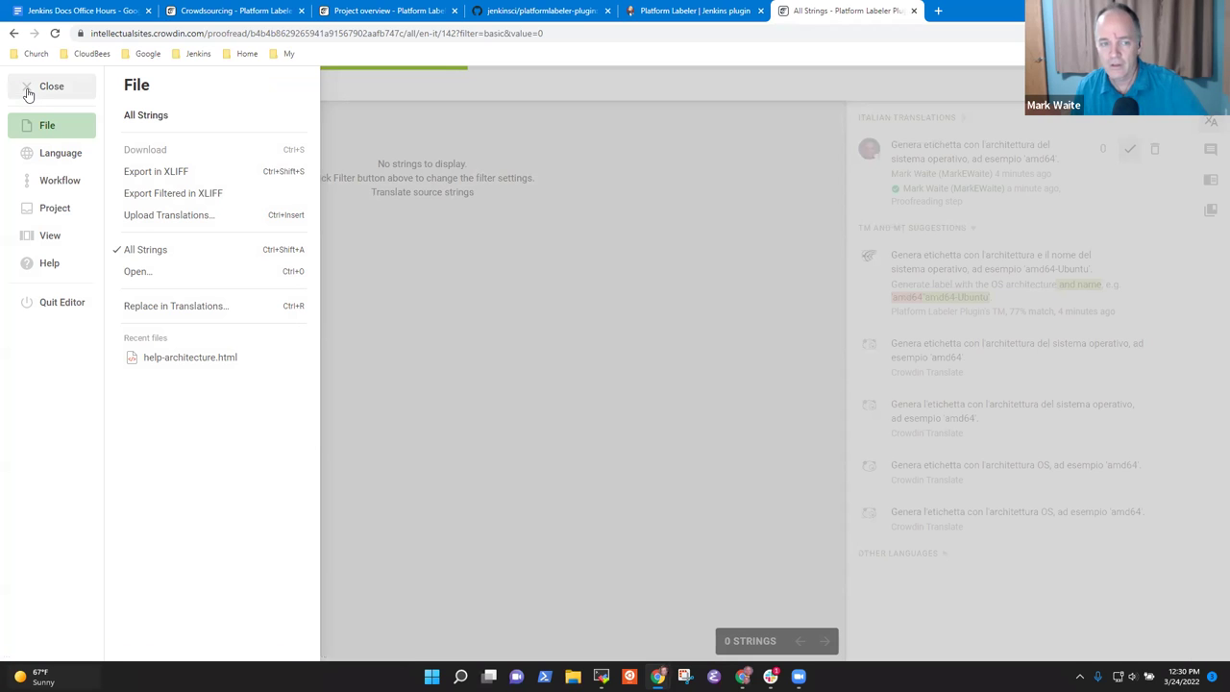
left_click(28, 91)
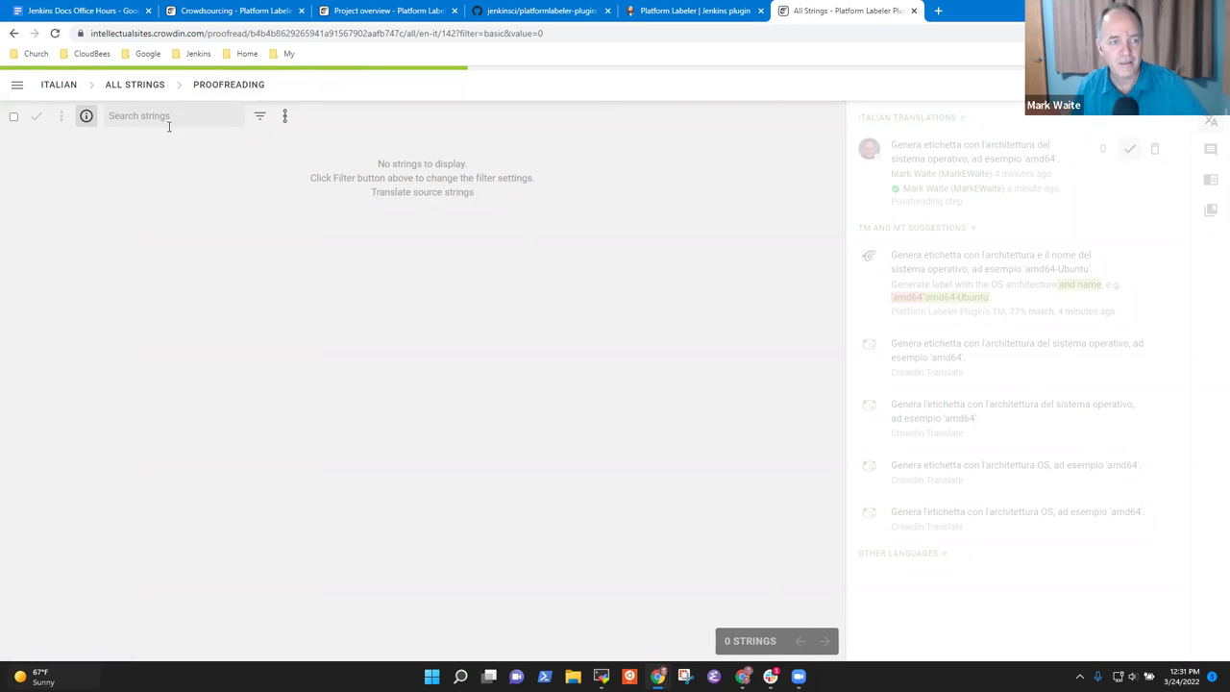
left_click(16, 84)
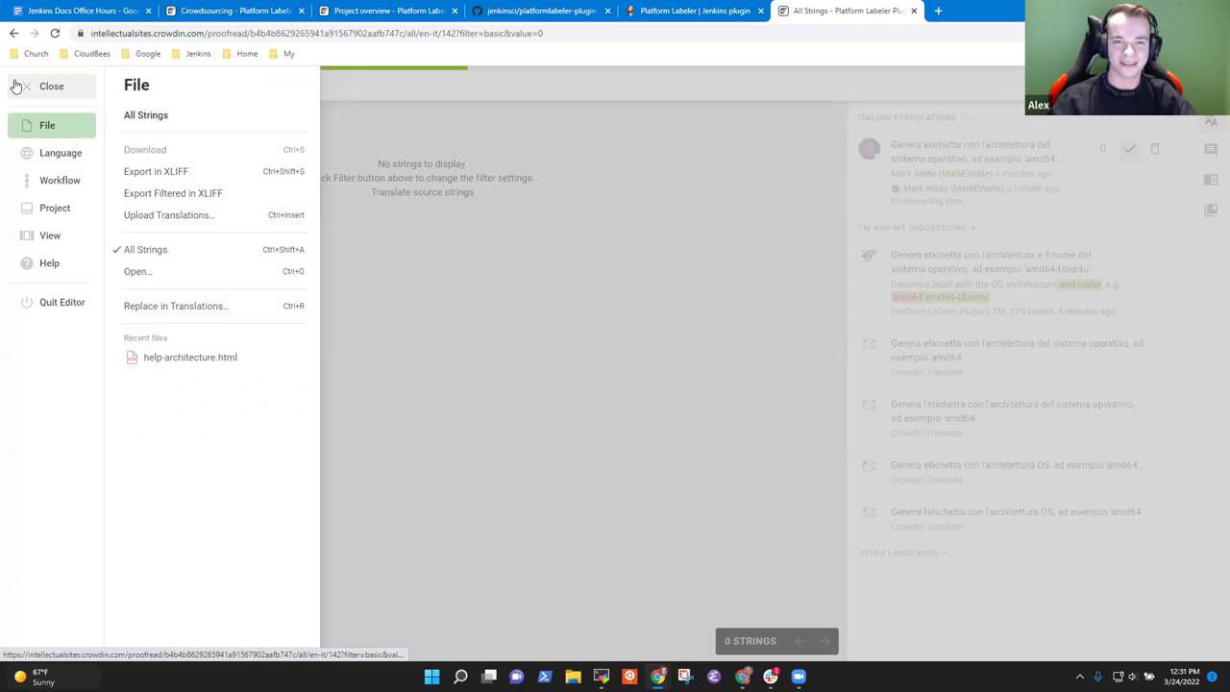
left_click(47, 302)
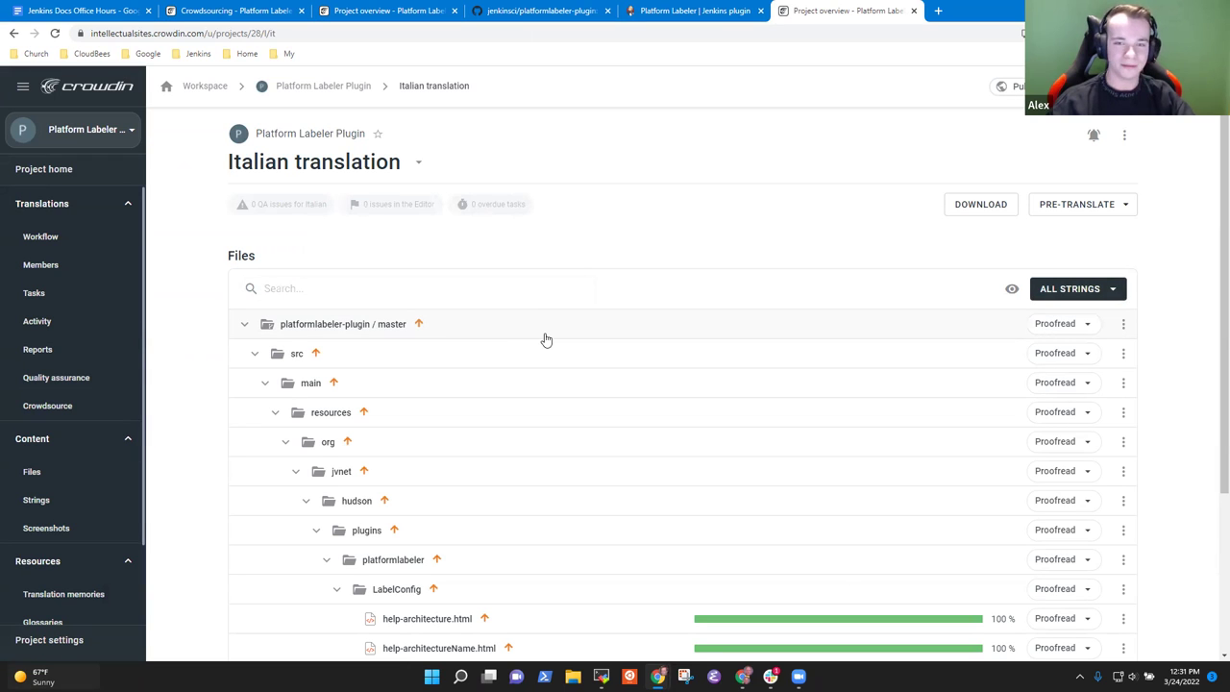
Step: Go to the Platform Labeler Plugin project's Members page
scroll(48, 490, "down", 1)
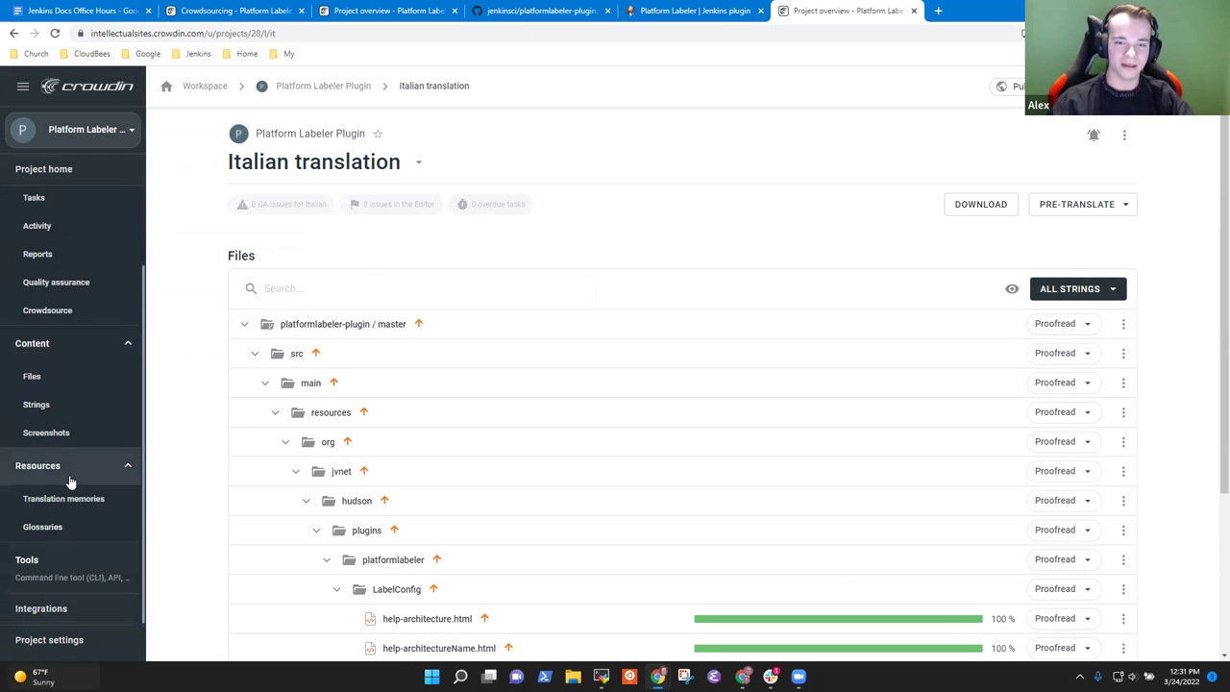
scroll(57, 516, "up", 1)
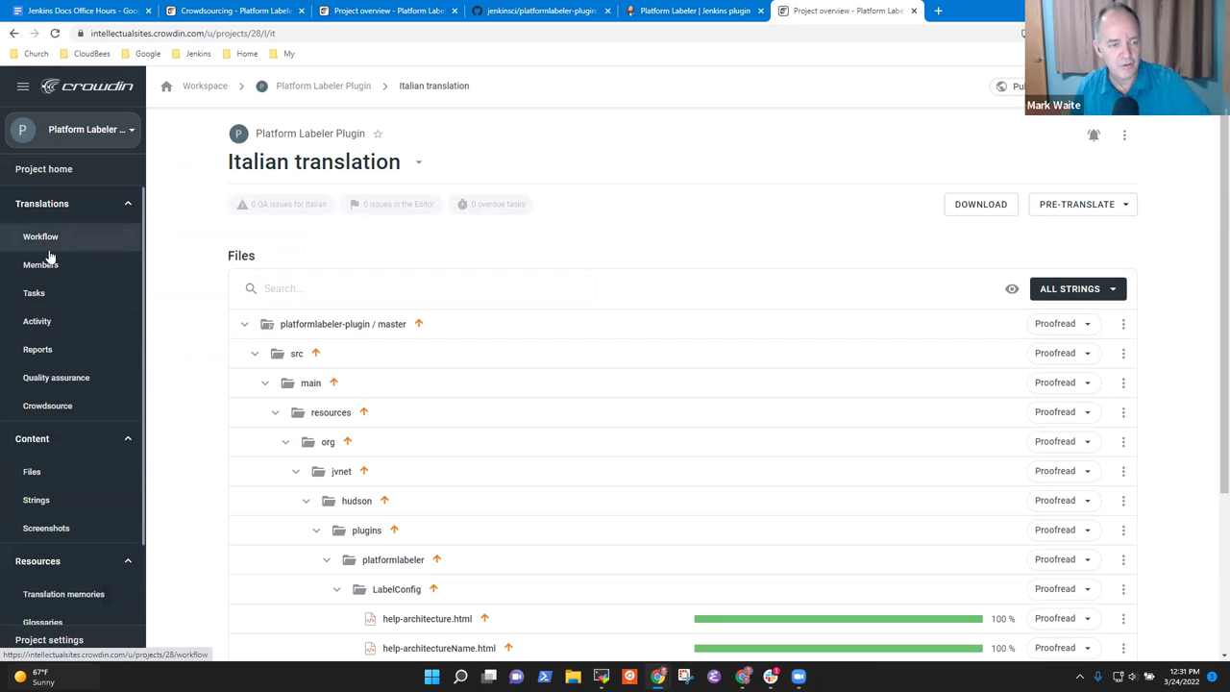
left_click(60, 269)
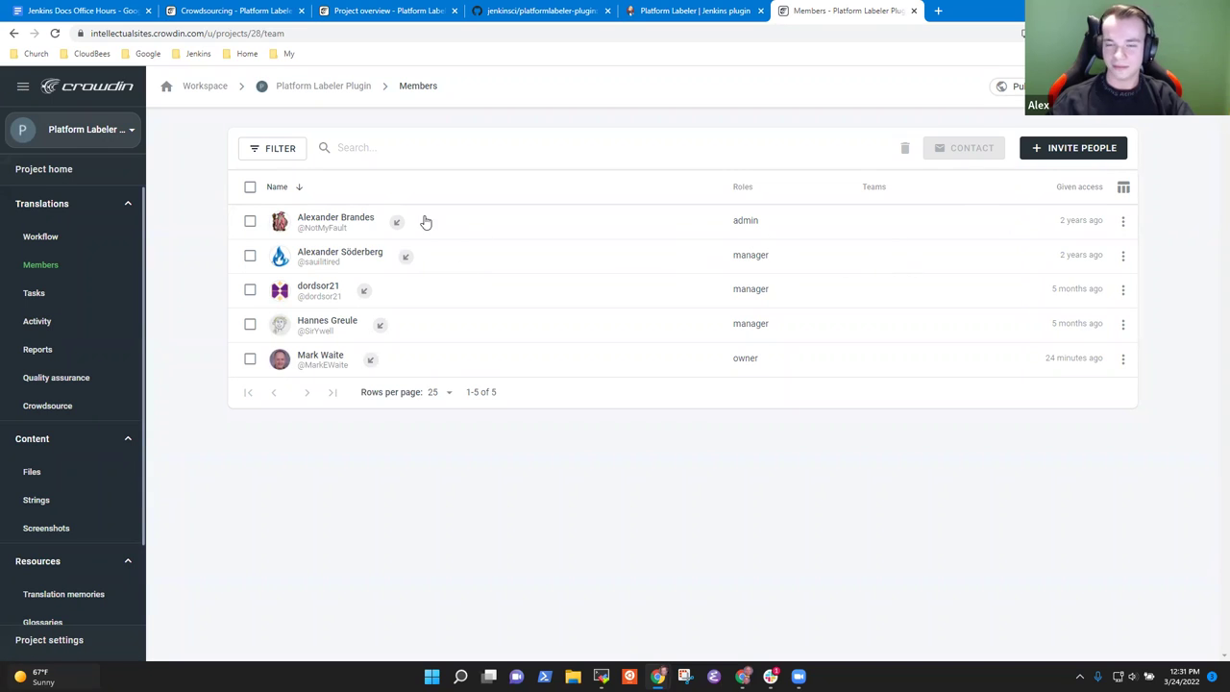
Step: Start an invitation and add the invitee's e-mail address
left_click(1073, 149)
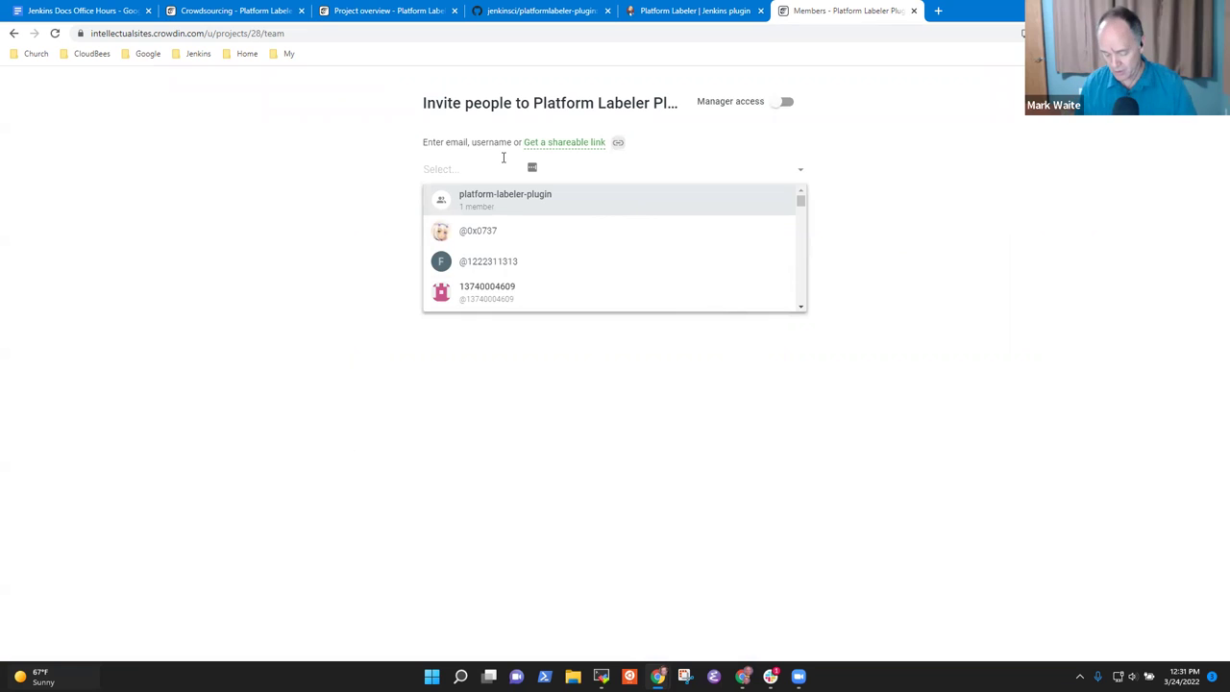
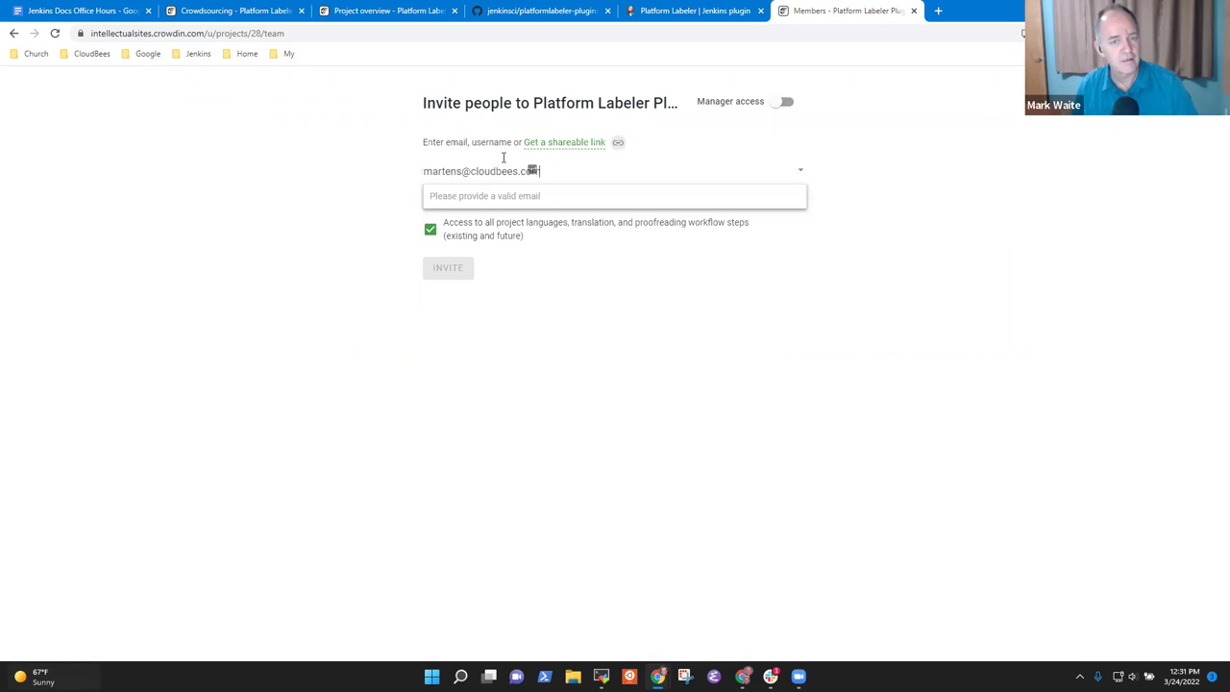
key("Return")
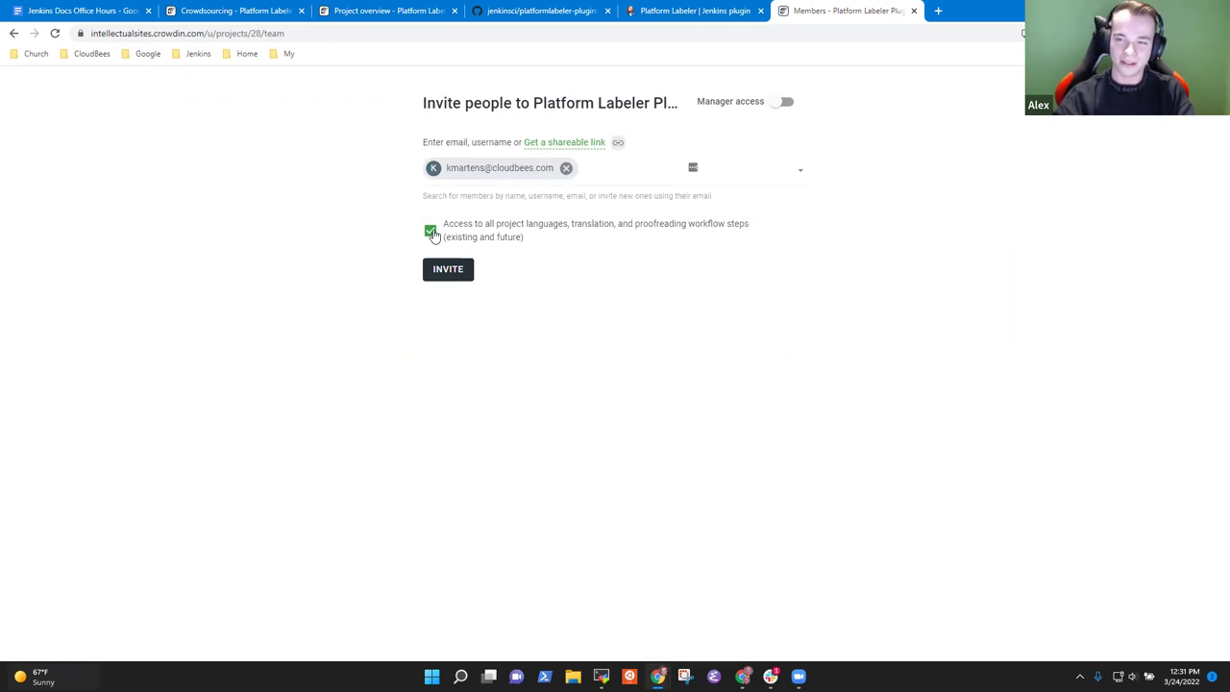
Step: Limit the invitee to English, deselecting Chinese, French, German, Italian and the rest, then invite
left_click(430, 230)
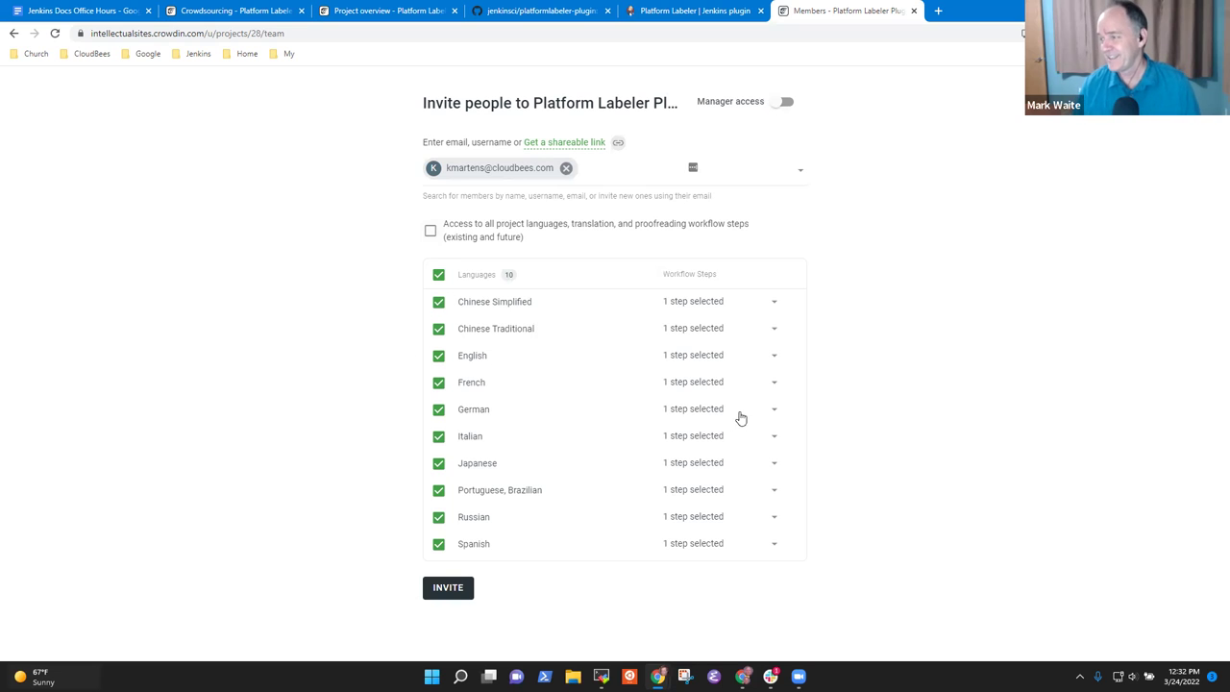
left_click(439, 304)
left_click(439, 328)
left_click(438, 382)
left_click(438, 409)
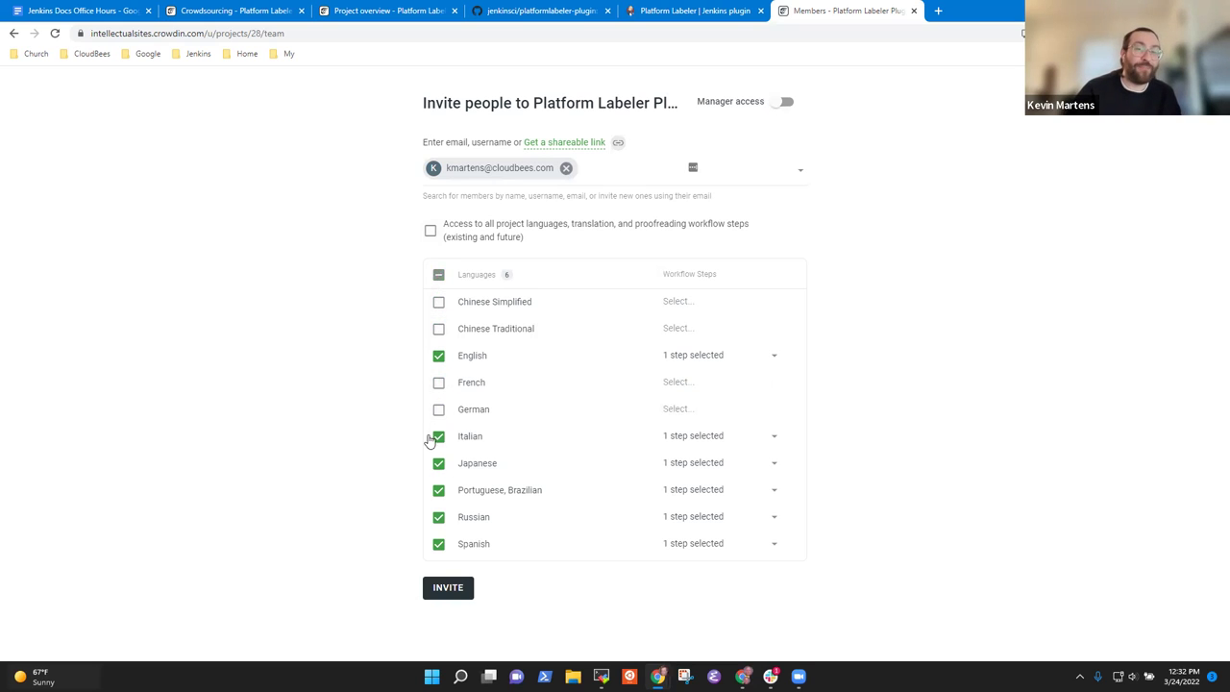
left_click(438, 436)
left_click(440, 466)
left_click(438, 492)
left_click(438, 518)
left_click(438, 544)
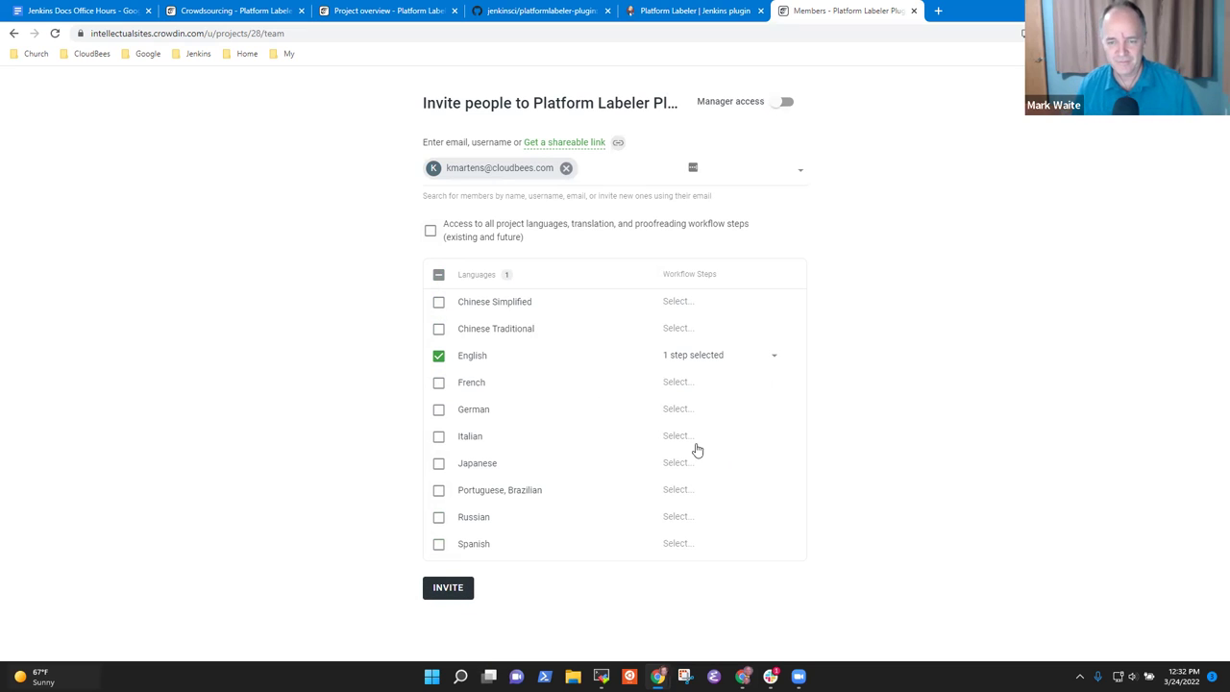
left_click(448, 587)
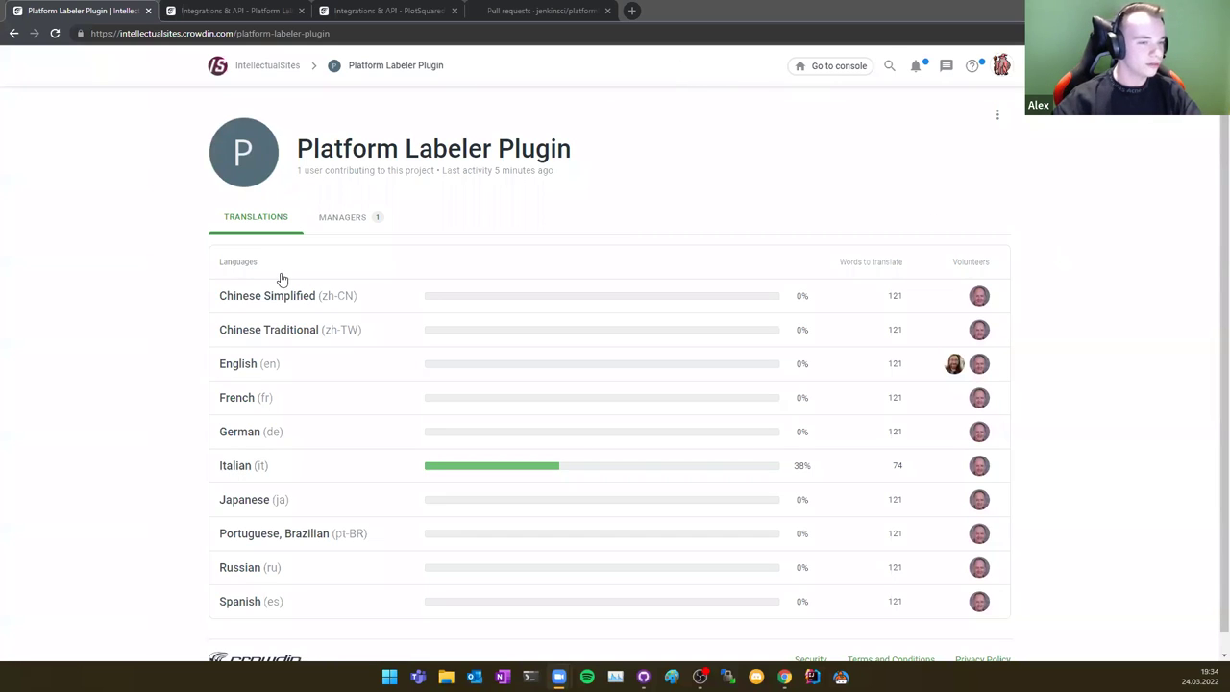
Step: Open help-architecture.html from the German file list in the translation editor
left_click(259, 430)
scroll(621, 327, "down", 3)
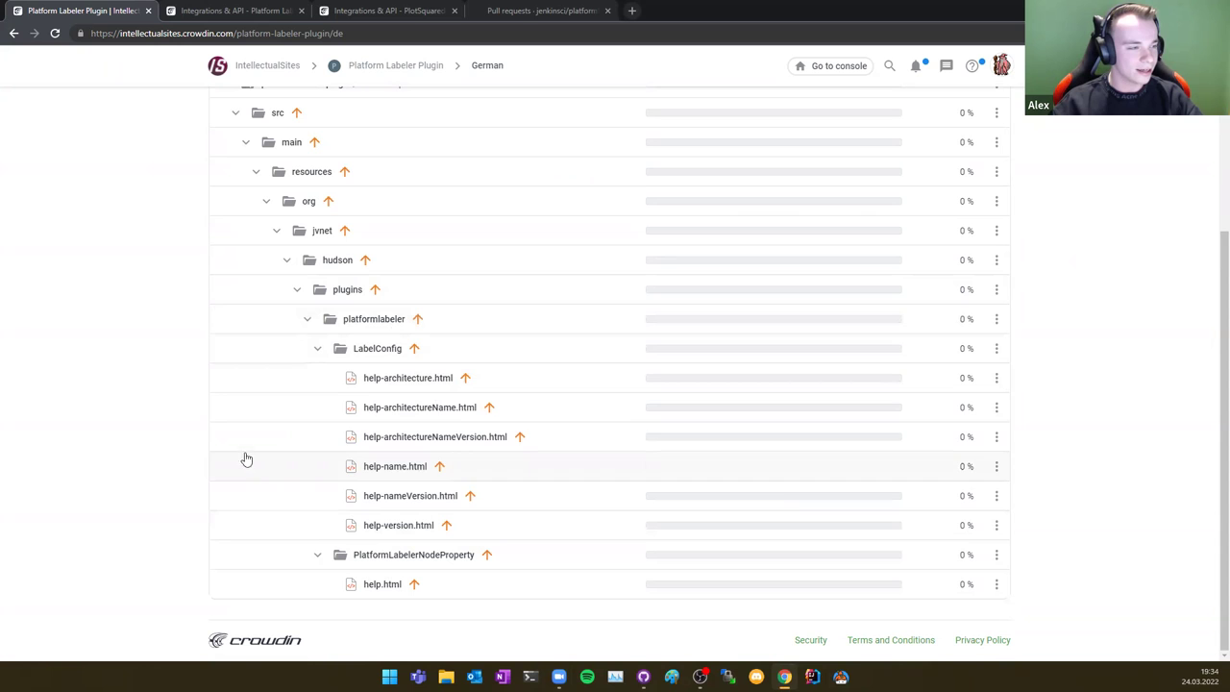
left_click(433, 377)
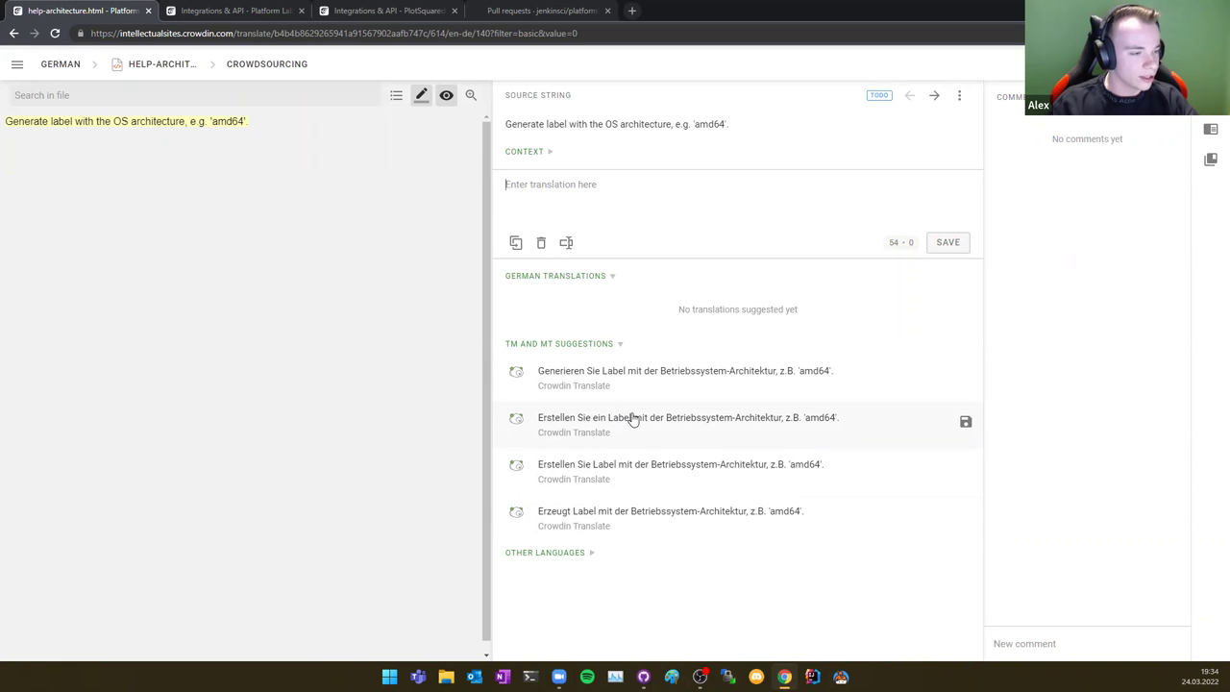
Step: Save the second machine-translation suggestion as the German translation of help-architecture.html
left_click(966, 422)
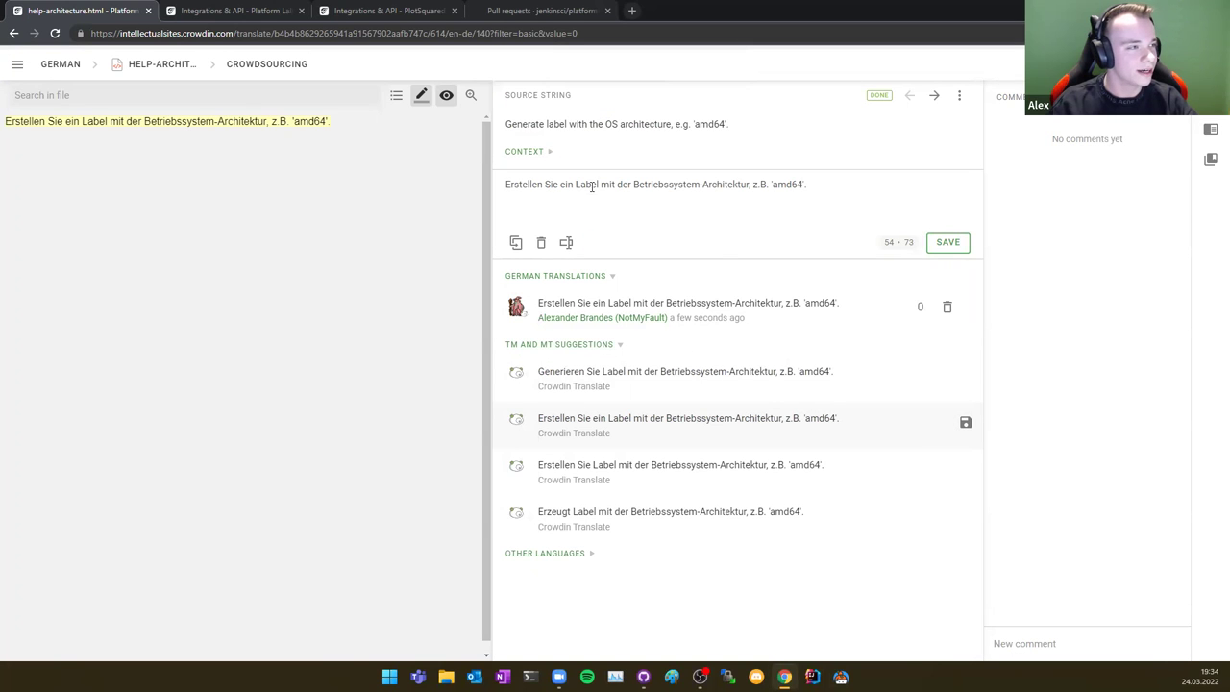
left_click(947, 242)
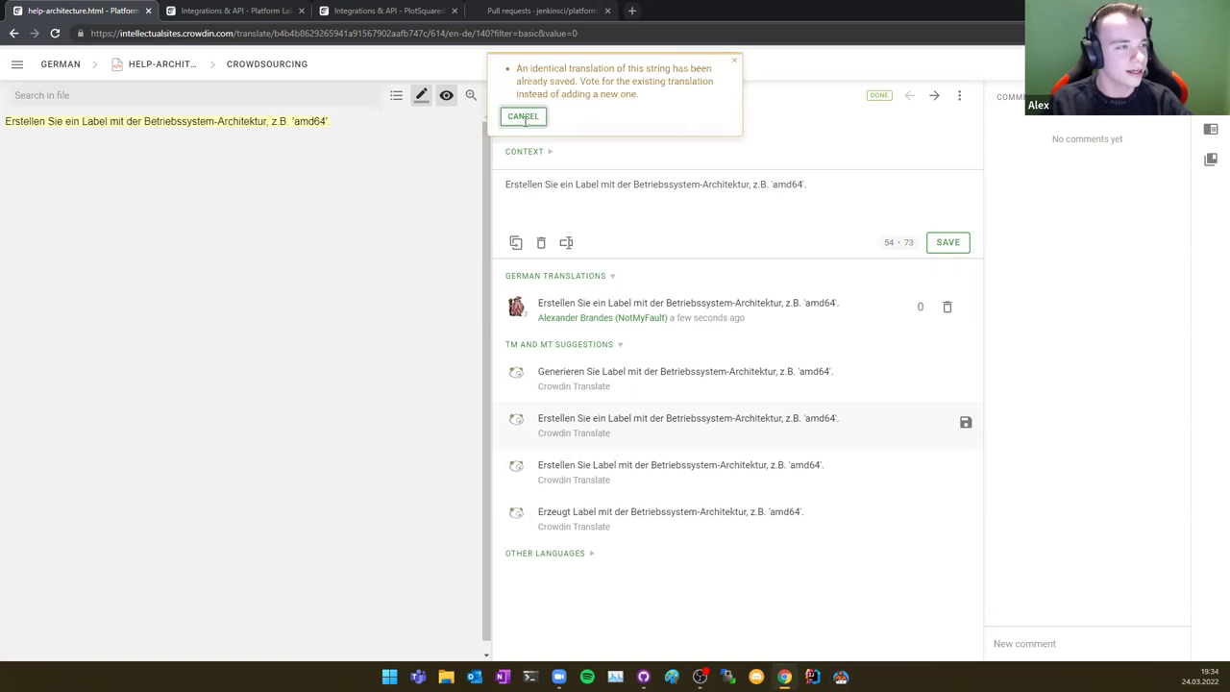
left_click(524, 116)
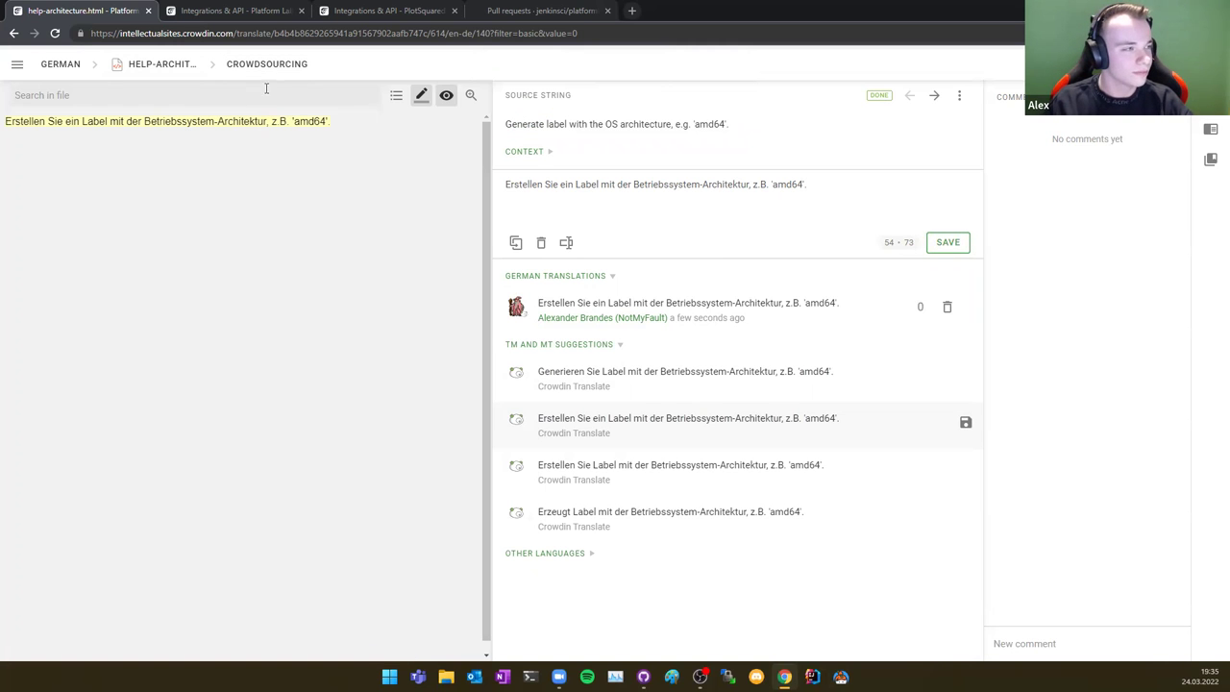
Step: Open help-architectureName.html and save the 'und Name' suggestion as its German translation
left_click(185, 58)
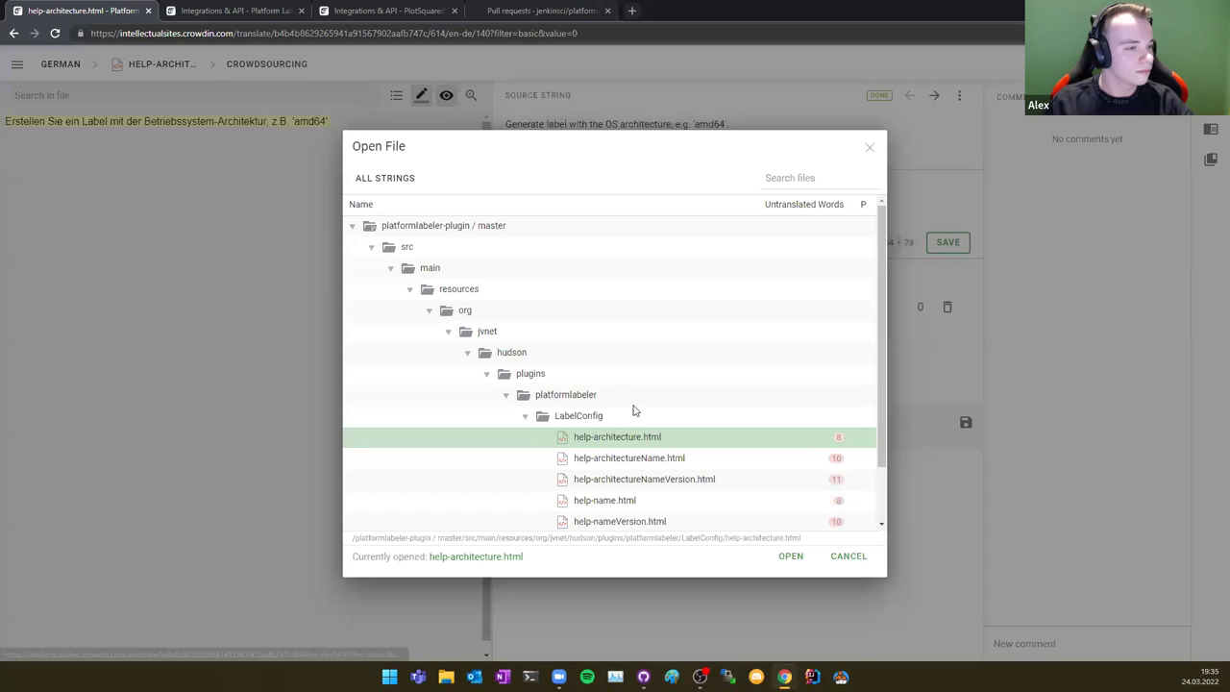
double_click(644, 461)
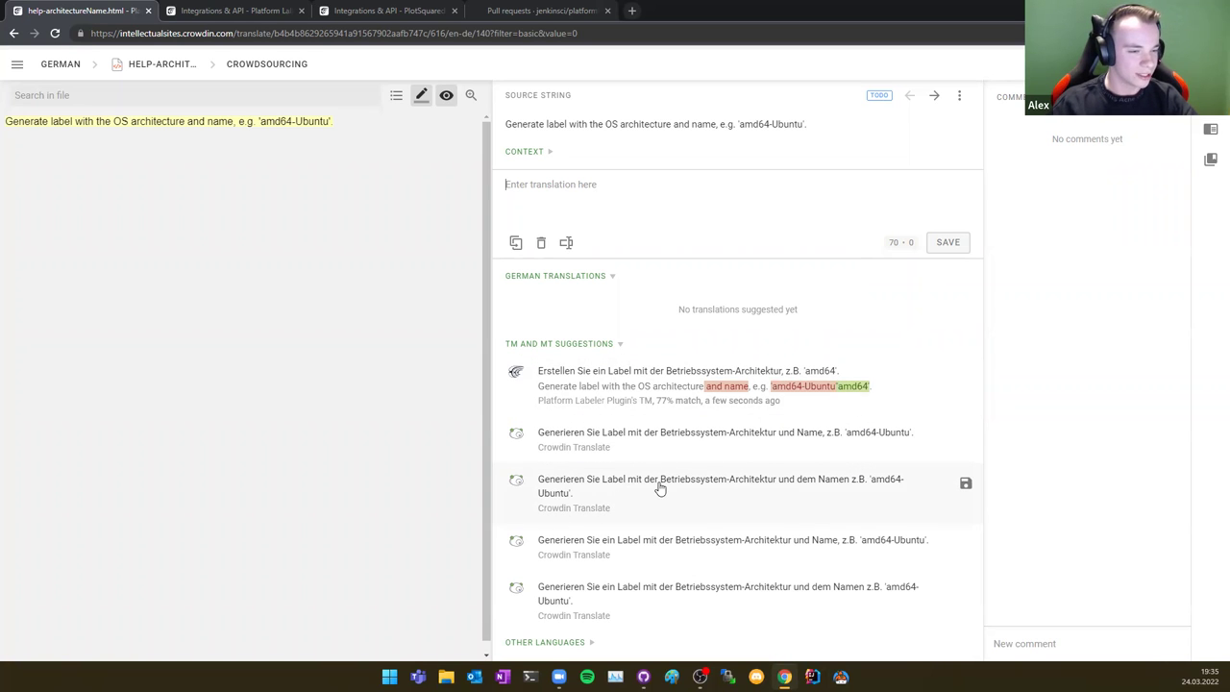
left_click(640, 564)
left_click(949, 243)
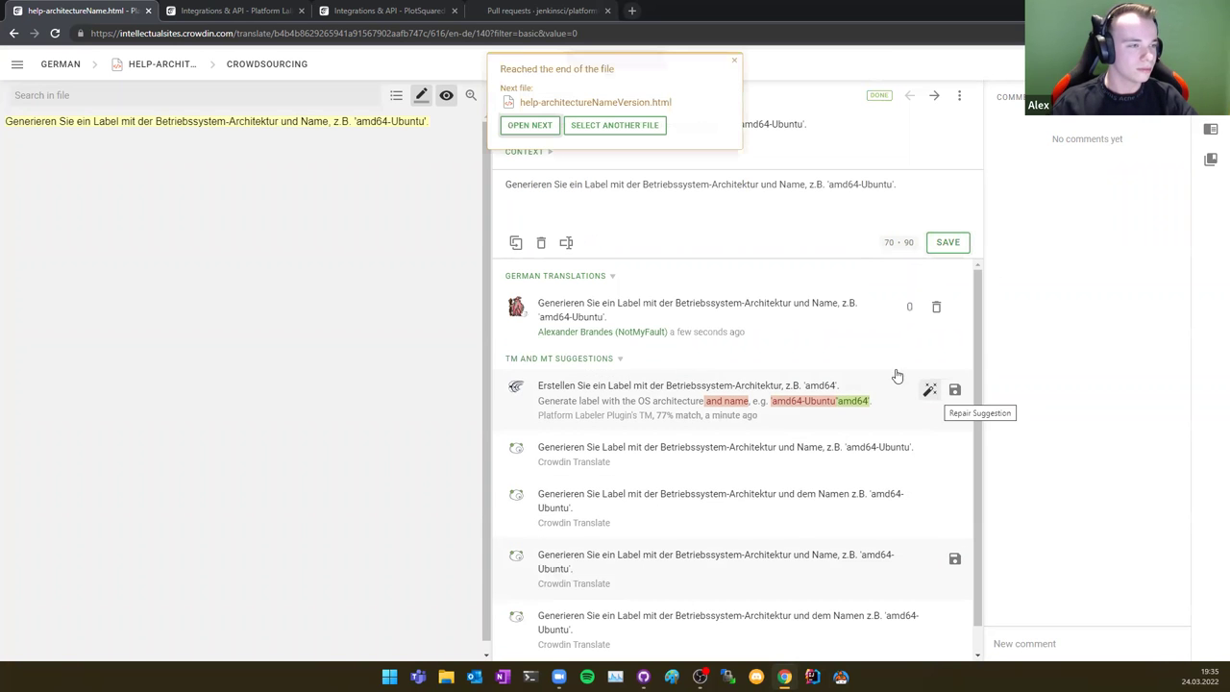
Step: Load help-architectureNameVersion.html from the end-of-file popup and review its suggestions
left_click(529, 125)
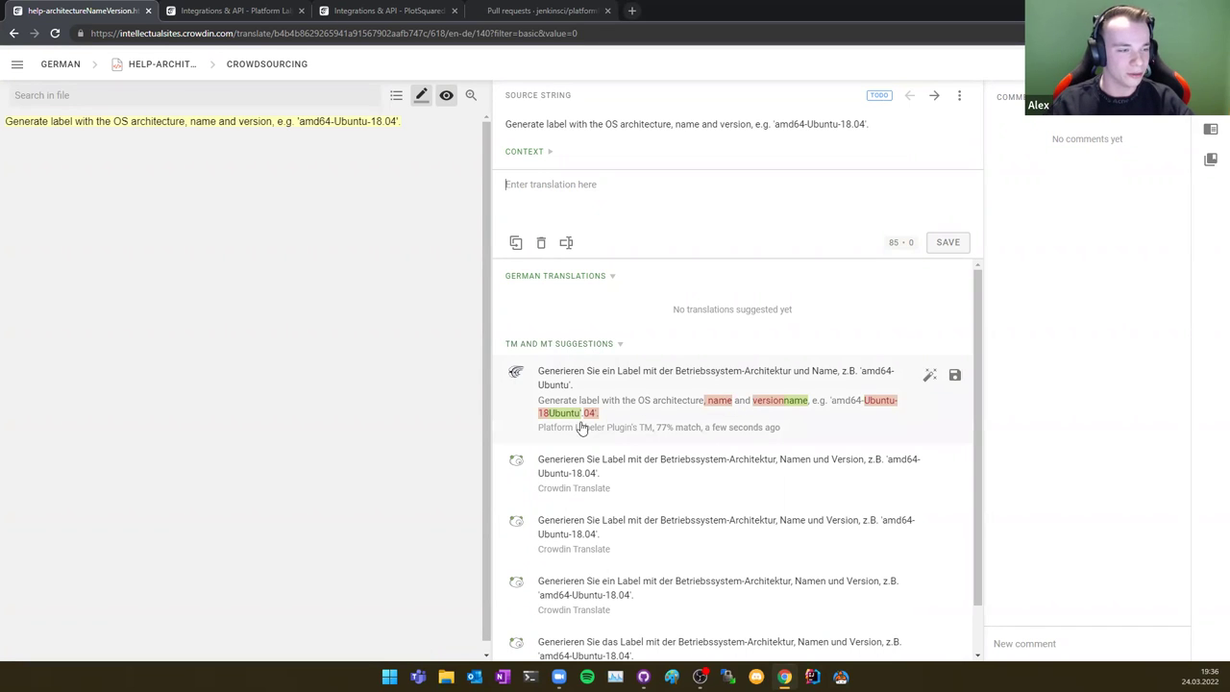
scroll(749, 426, "down", 1)
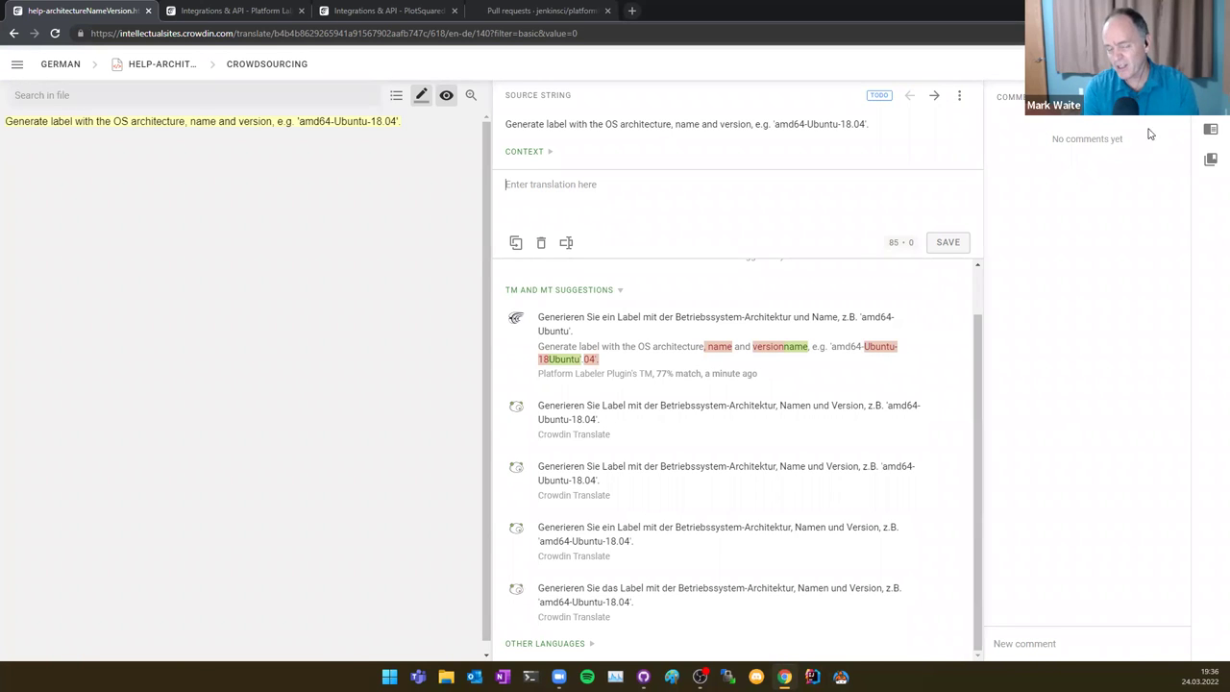
Step: Leave the translation editor and return to the Platform Labeler Plugin project
left_click(16, 61)
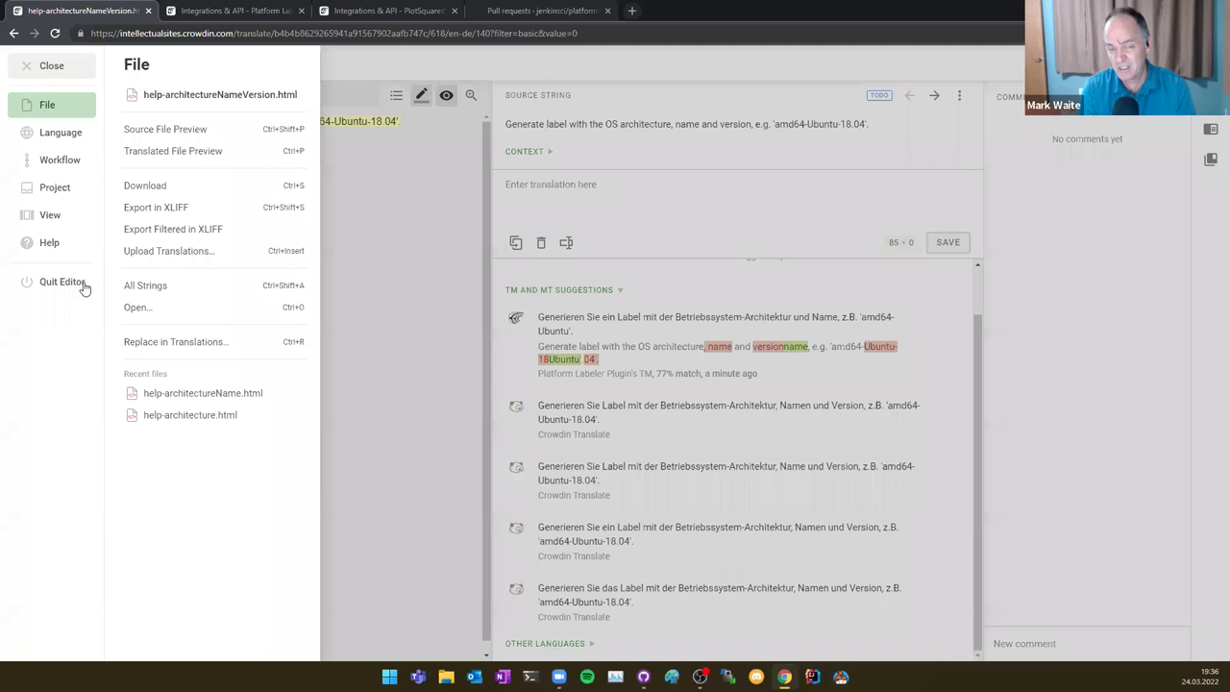
left_click(59, 278)
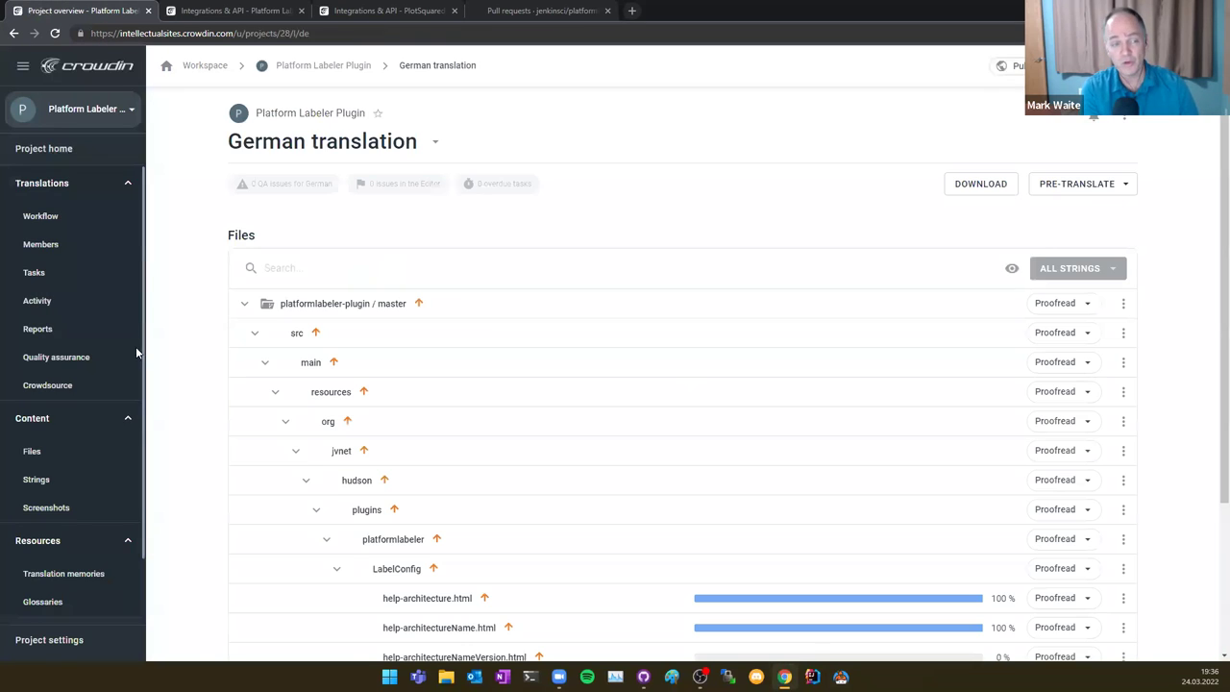
scroll(48, 346, "down", 2)
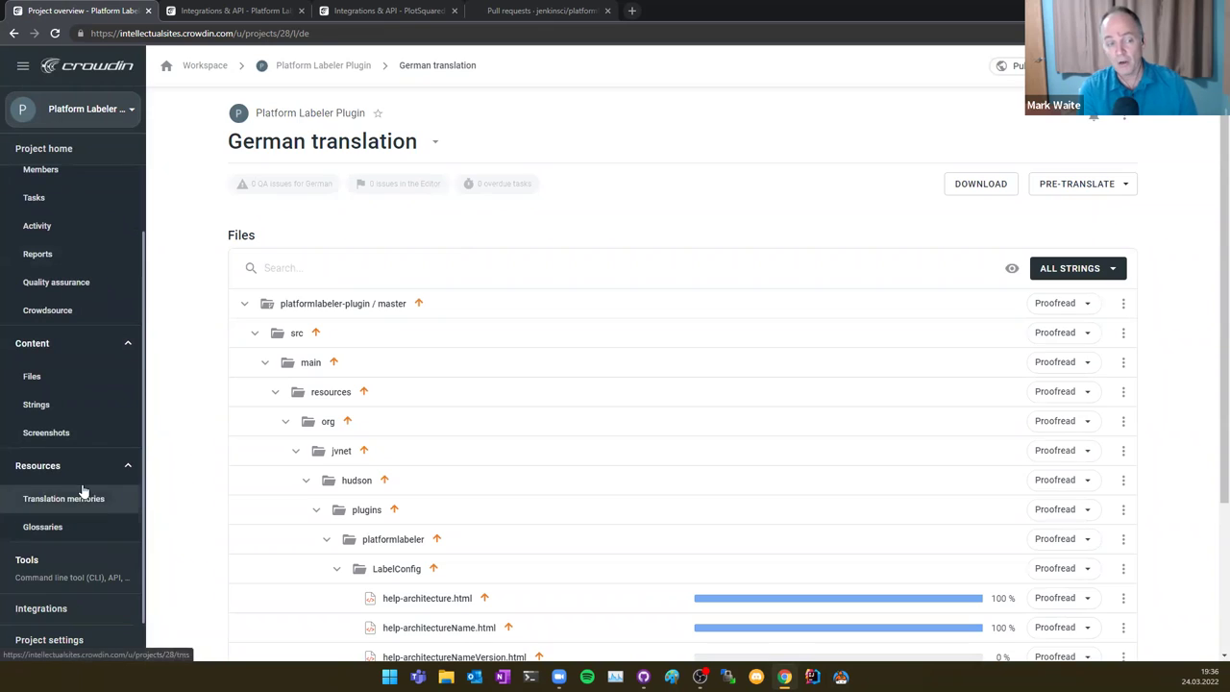
Step: Enable Jenkins Integration - Demo's TM and view Platform Labeler Plugin's TM records
left_click(77, 496)
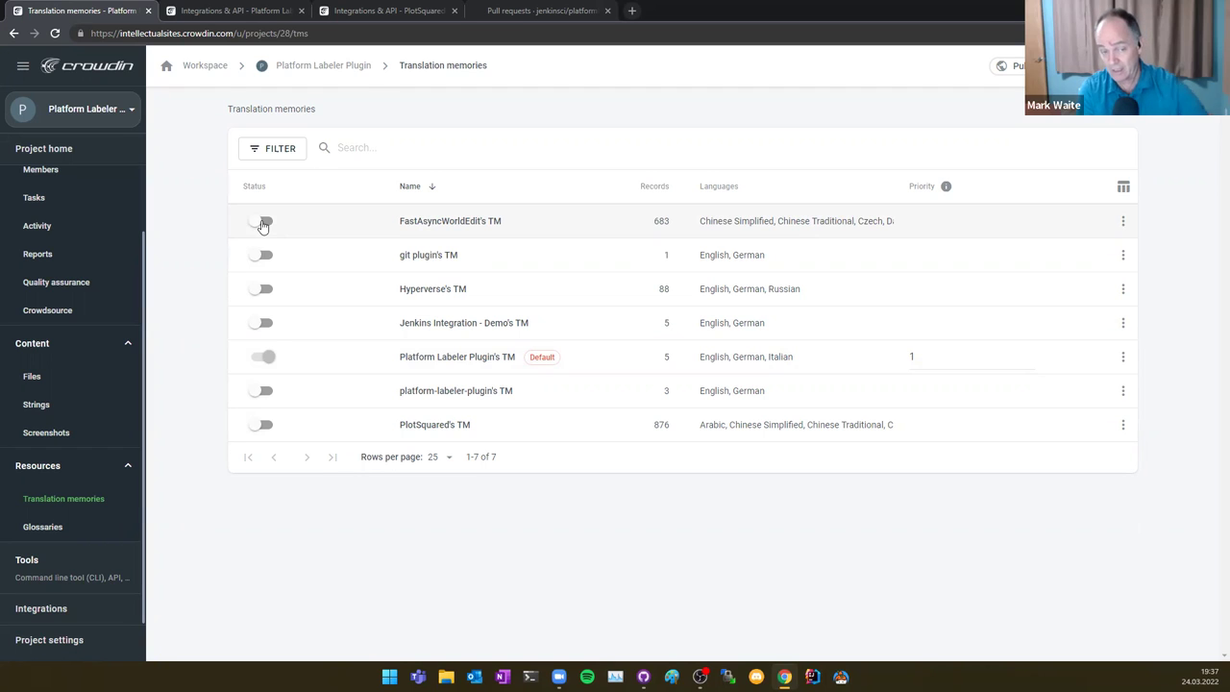
left_click(259, 325)
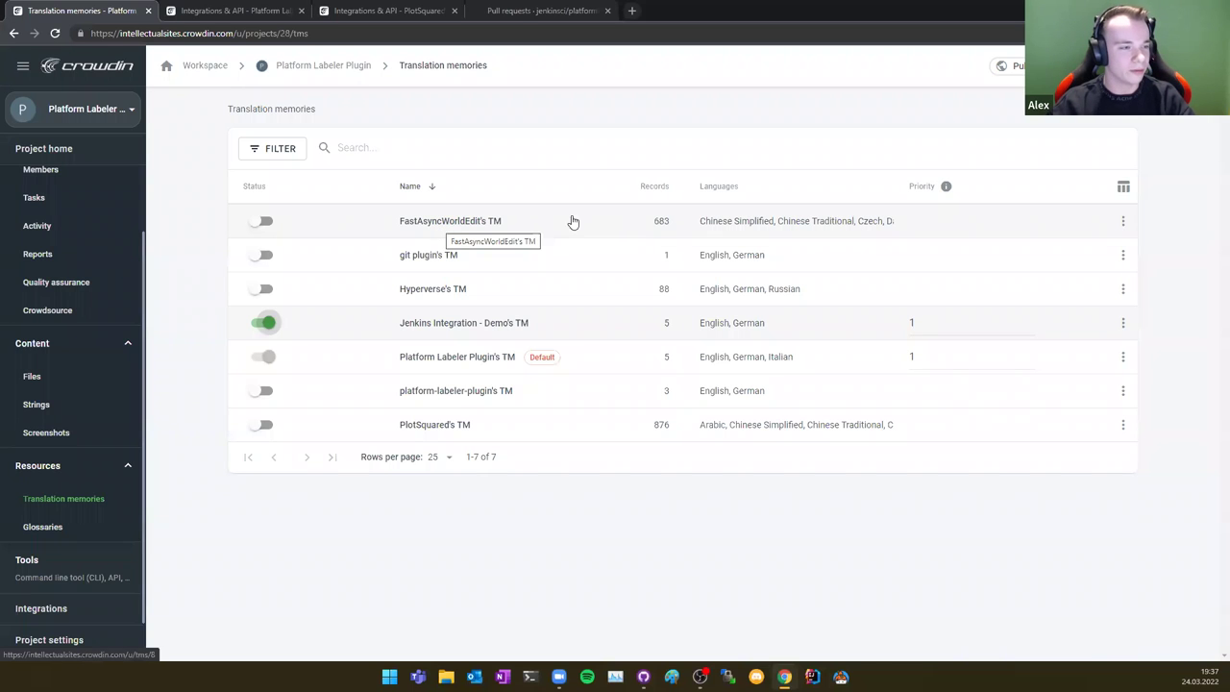
left_click(432, 357)
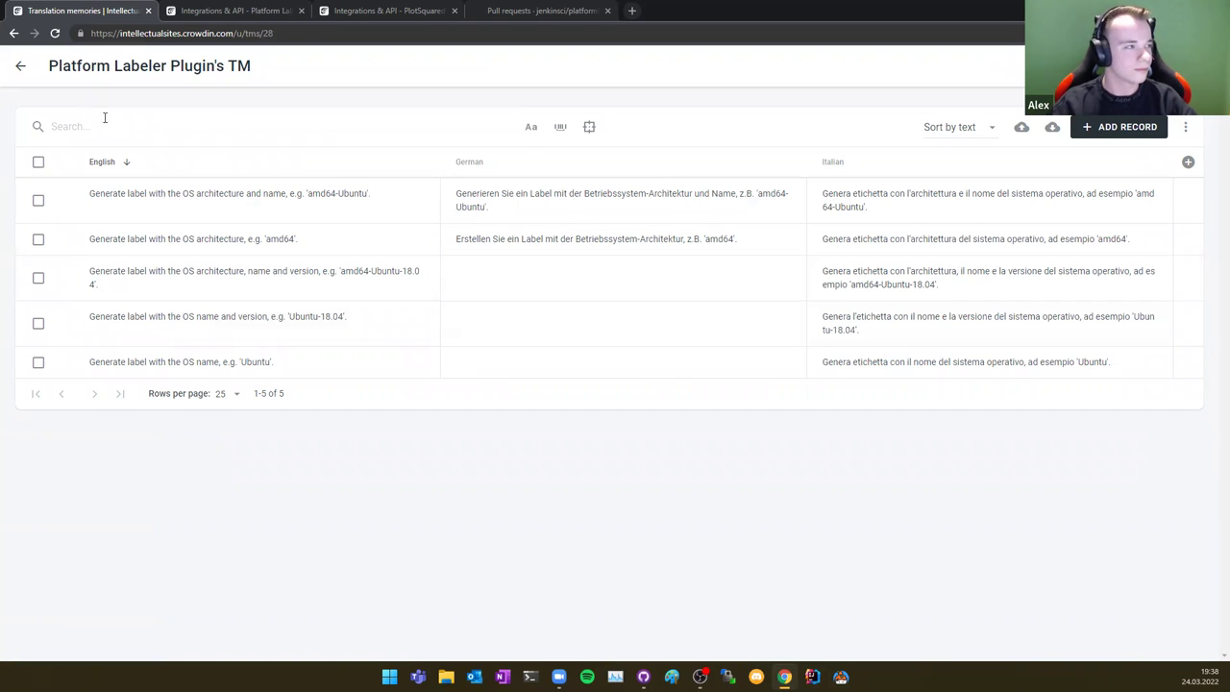
Step: Go back through the Workspace to Platform Labeler Plugin and open its German file list
left_click(20, 66)
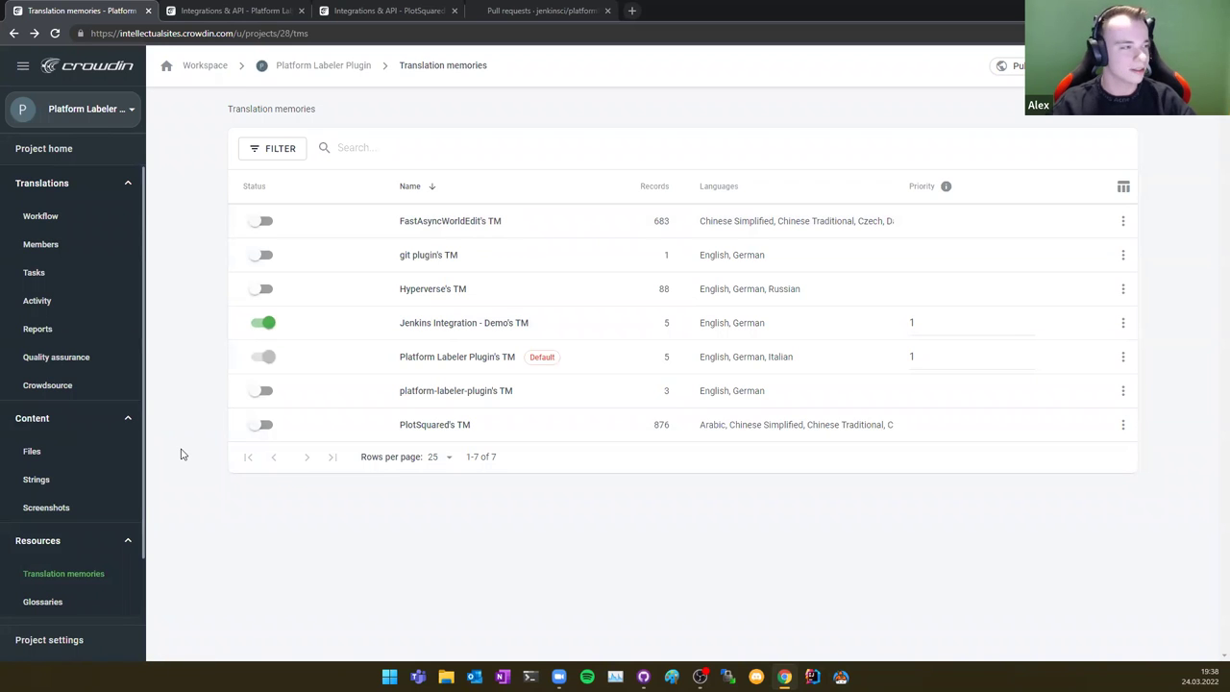
left_click(83, 114)
left_click(67, 69)
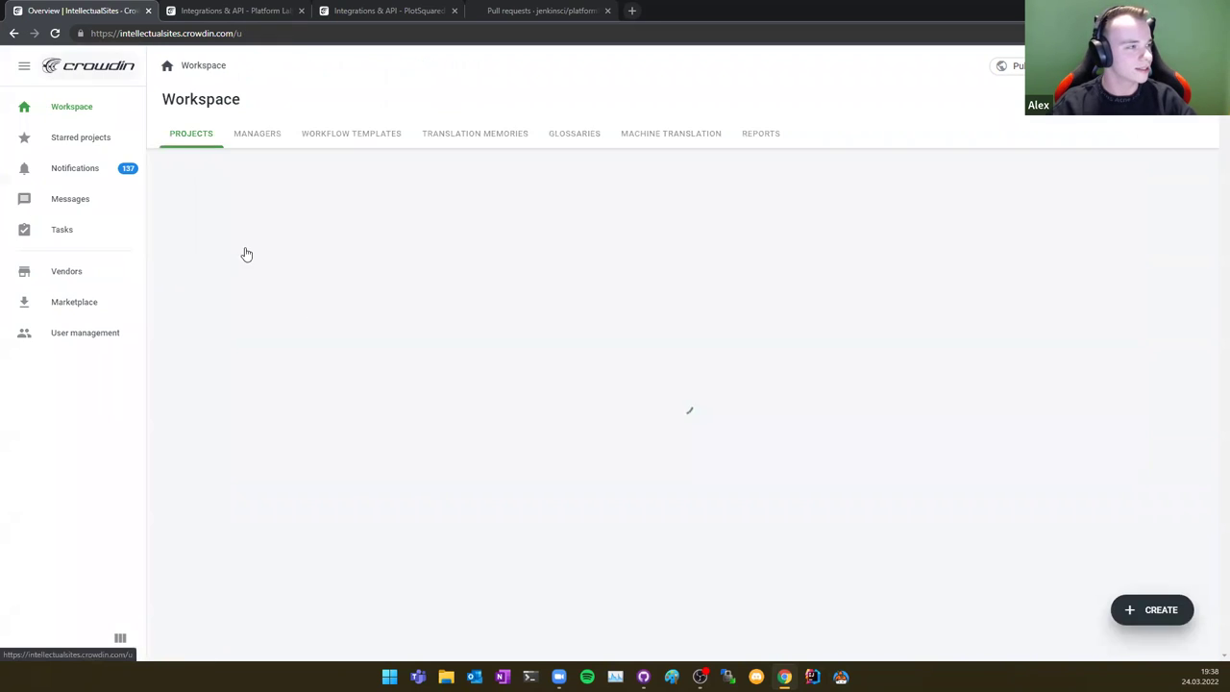
left_click(248, 423)
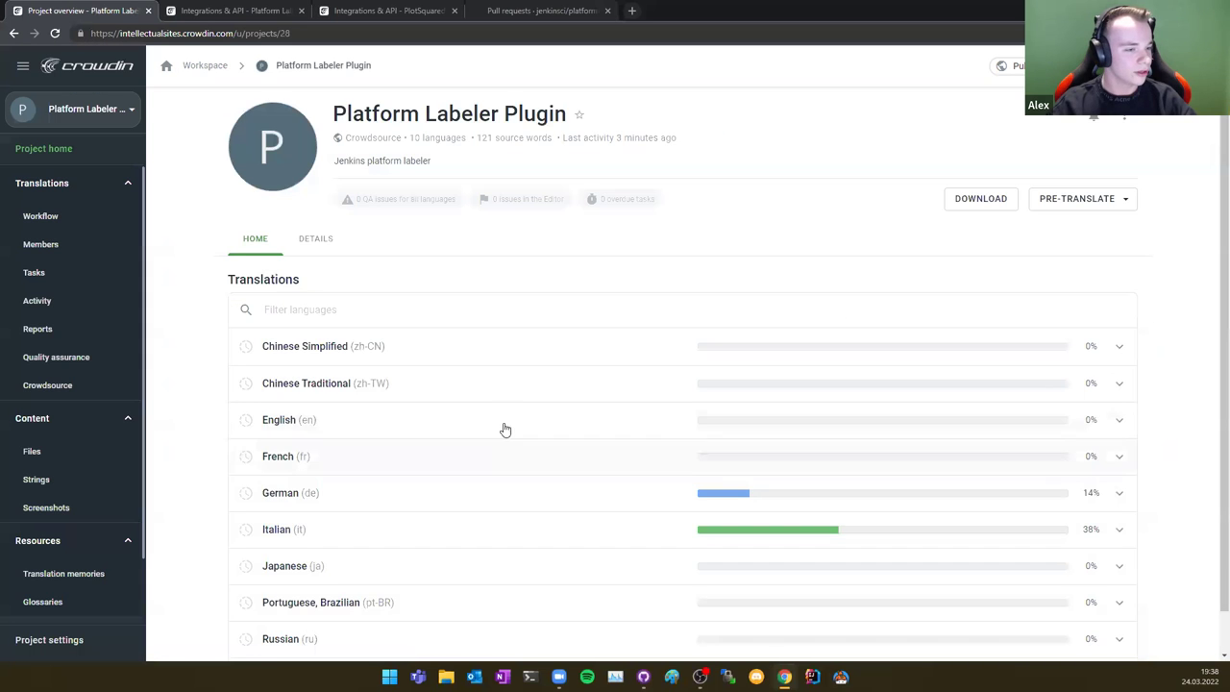
scroll(503, 430, "down", 1)
left_click(838, 463)
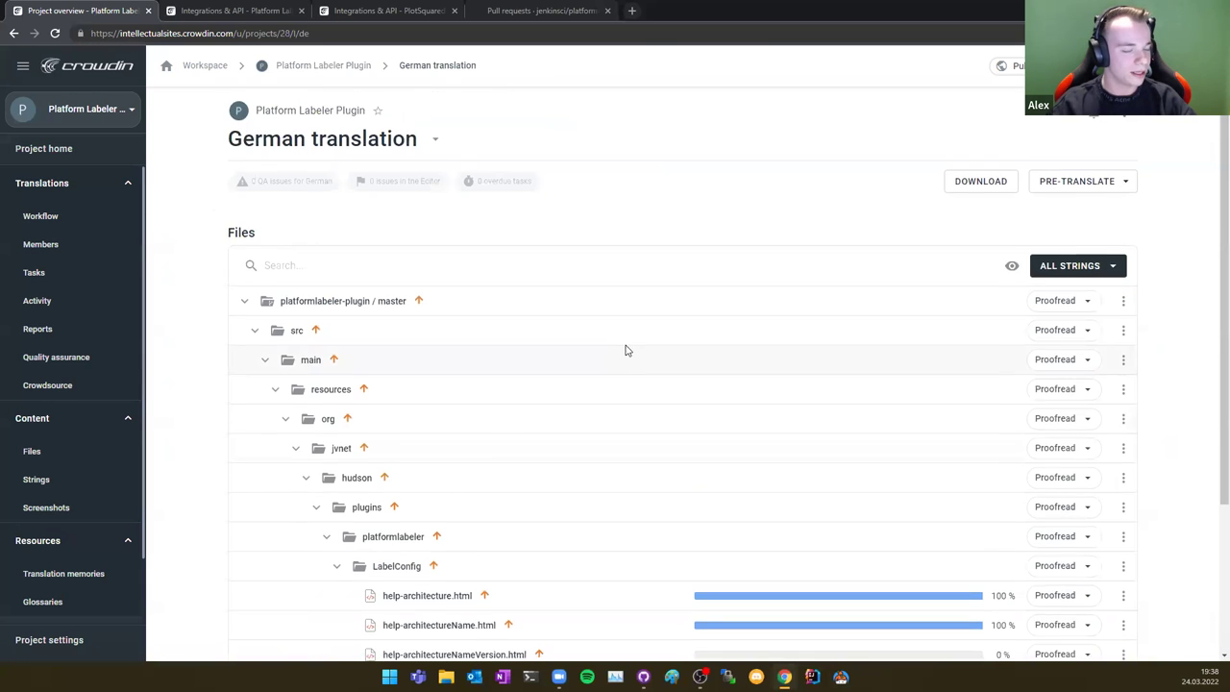
scroll(627, 351, "down", 2)
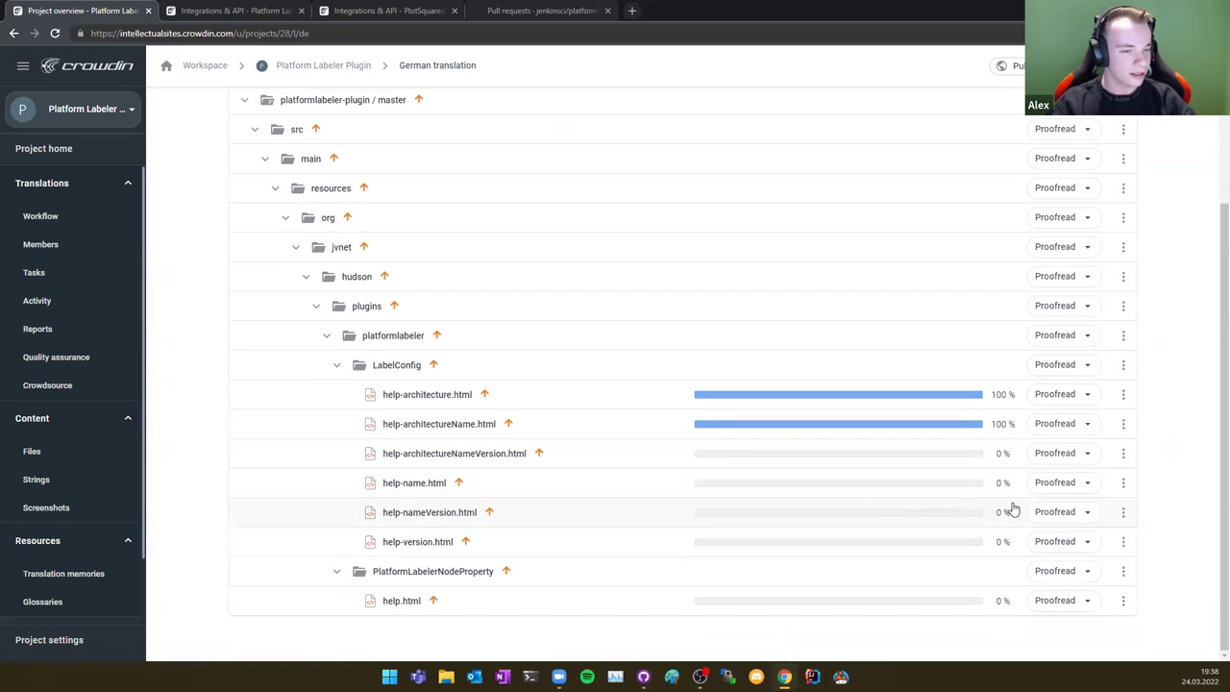
Step: Open help-name.html from the German file tree in the translation editor
left_click(494, 486)
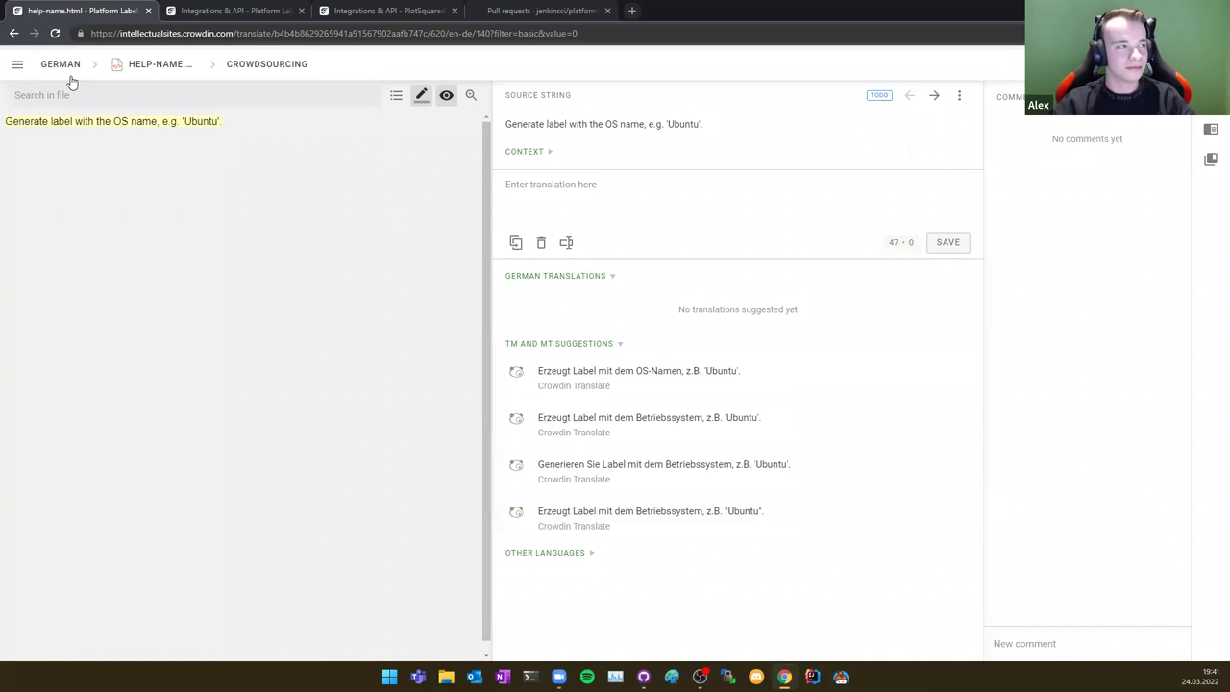
Step: Close the editor from its hamburger menu and return to the German file list
left_click(20, 64)
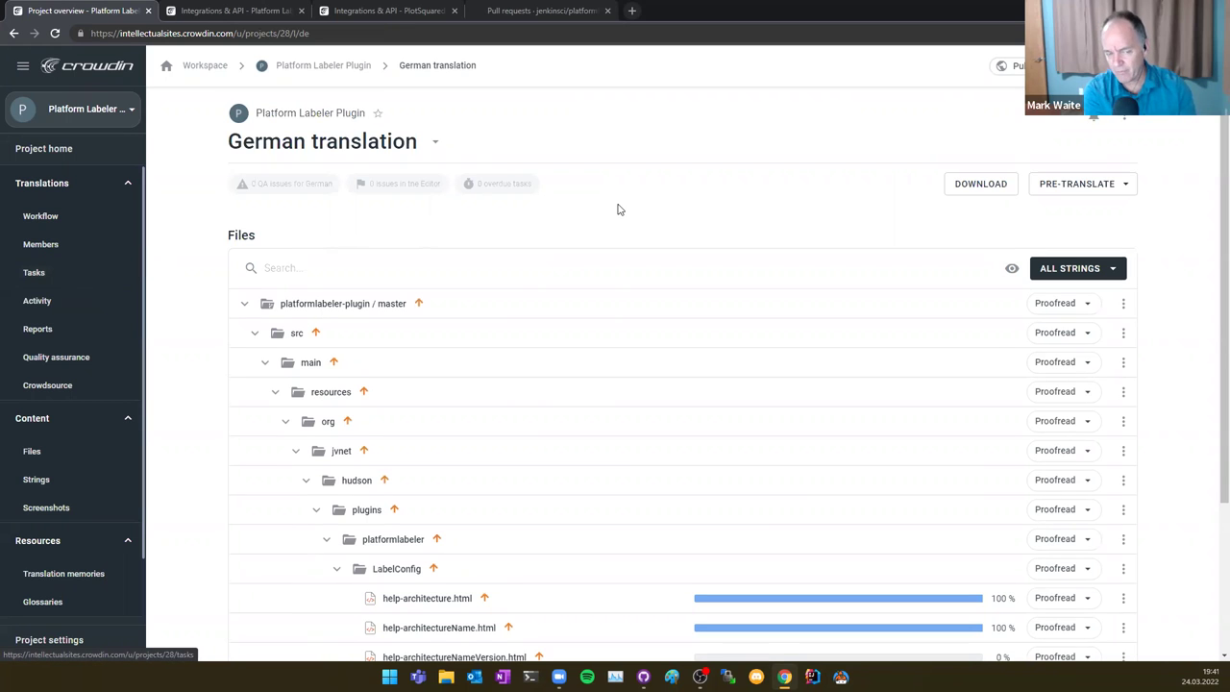
scroll(619, 210, "down", 2)
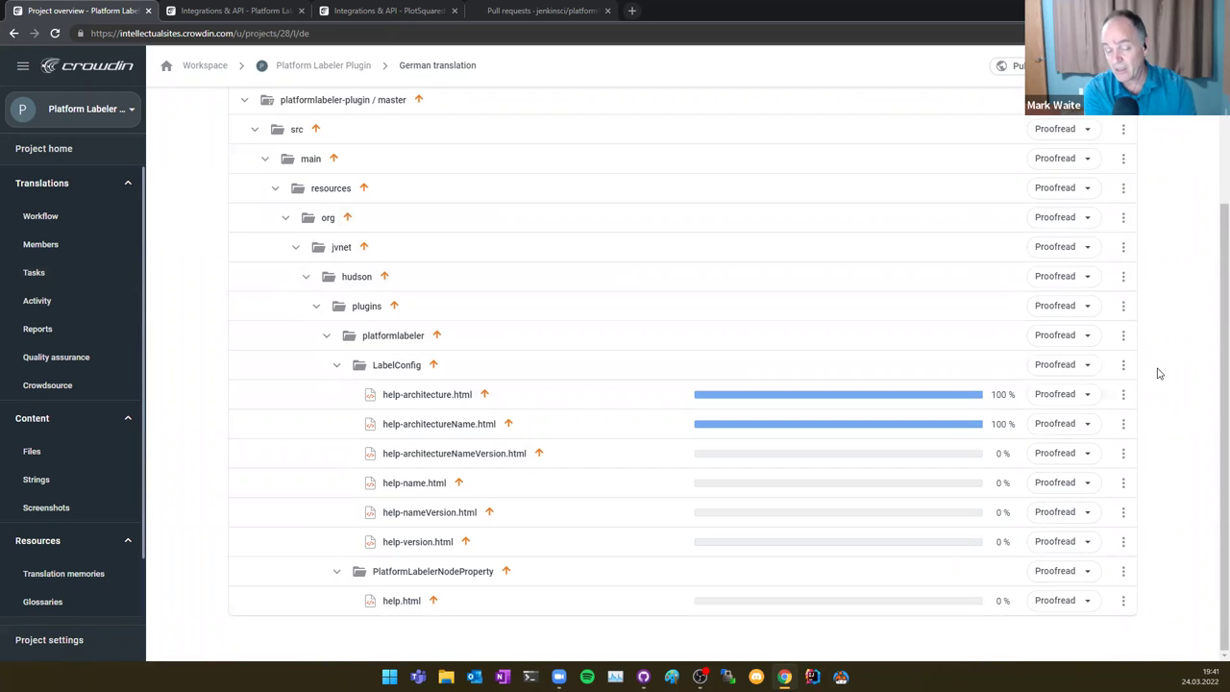
Step: Check the GitHub integration page, then switch back to the German file list
left_click(236, 9)
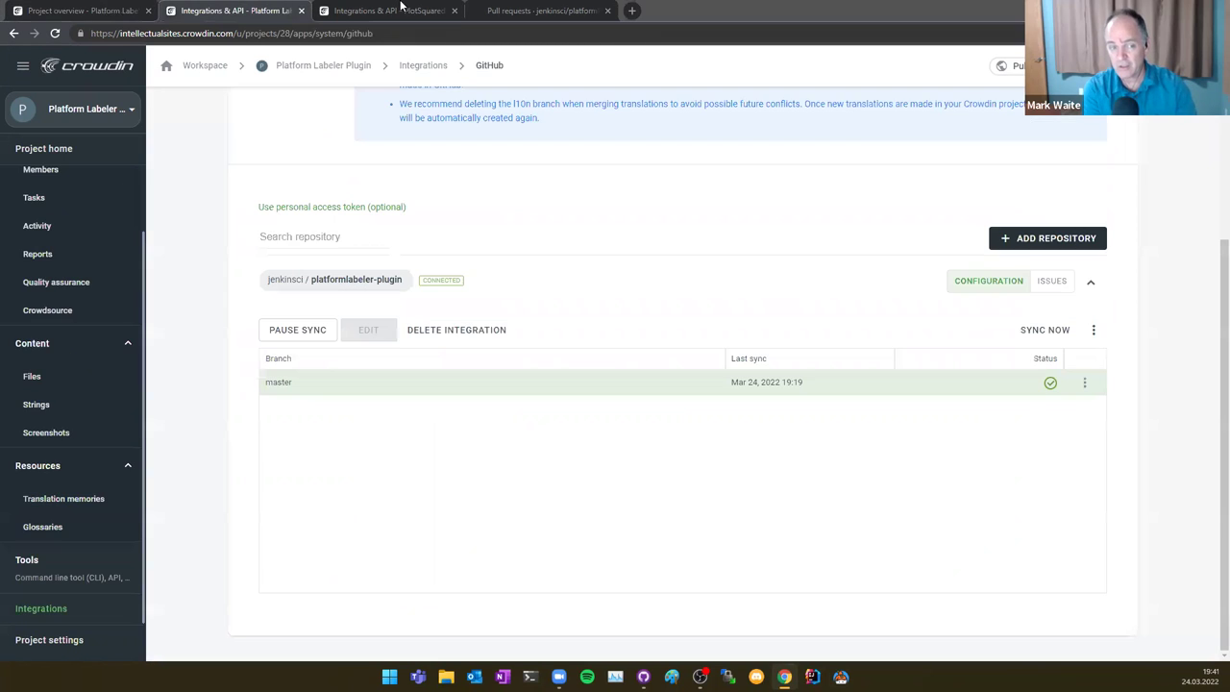
key("ctrl+shift+Tab")
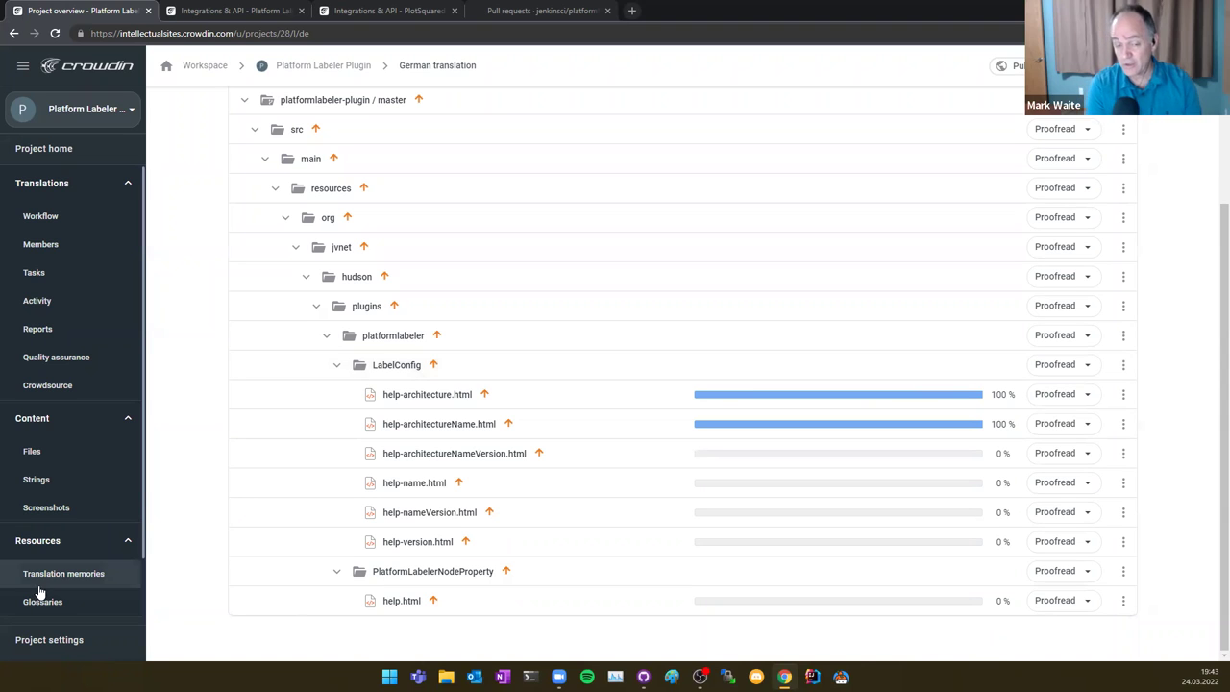
Step: Look at the project settings, then go to the Workspace project list
left_click(76, 639)
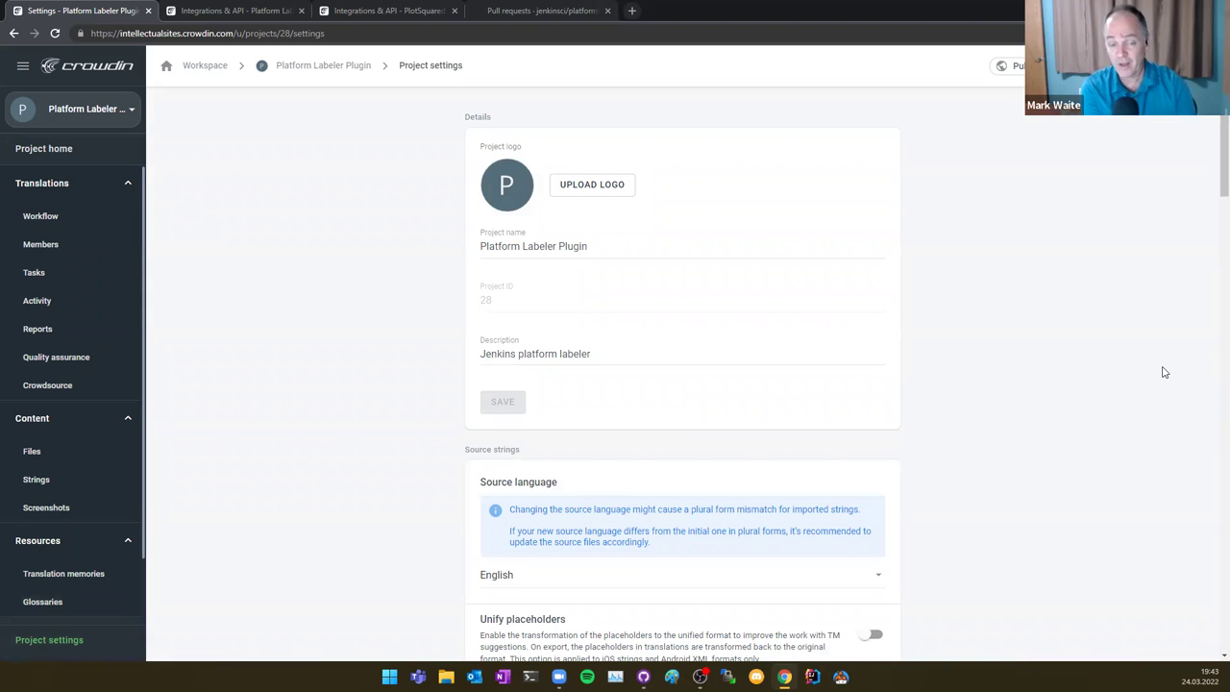
left_click(91, 67)
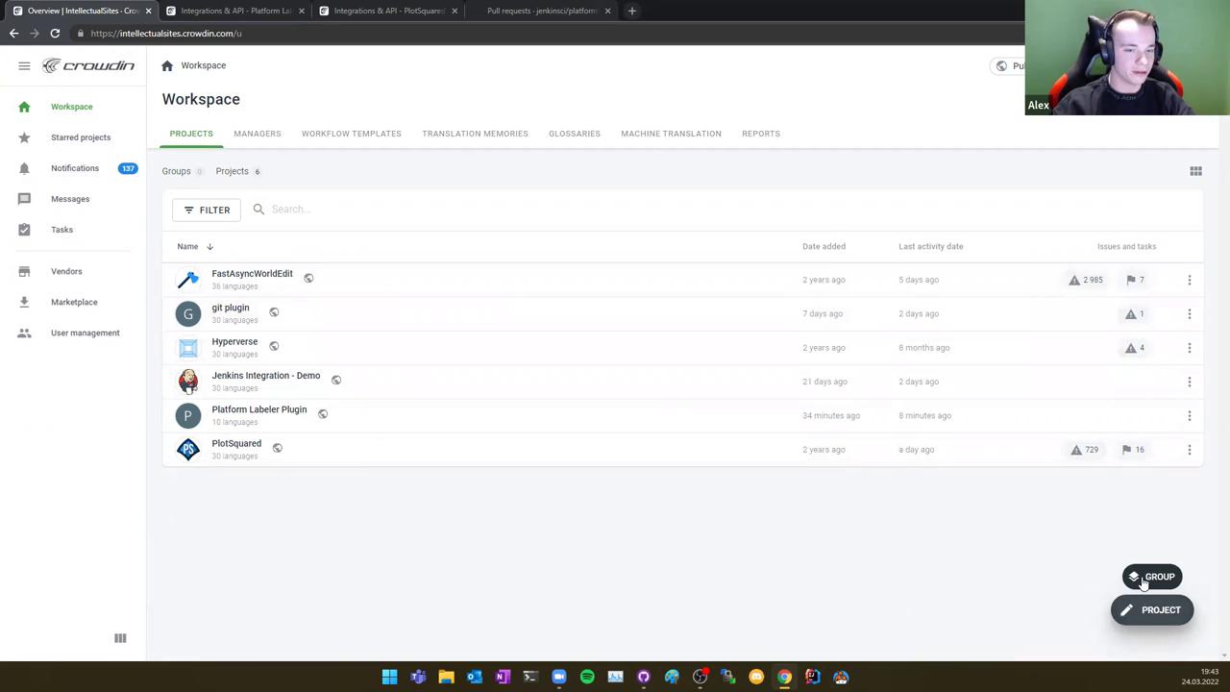
left_click(257, 134)
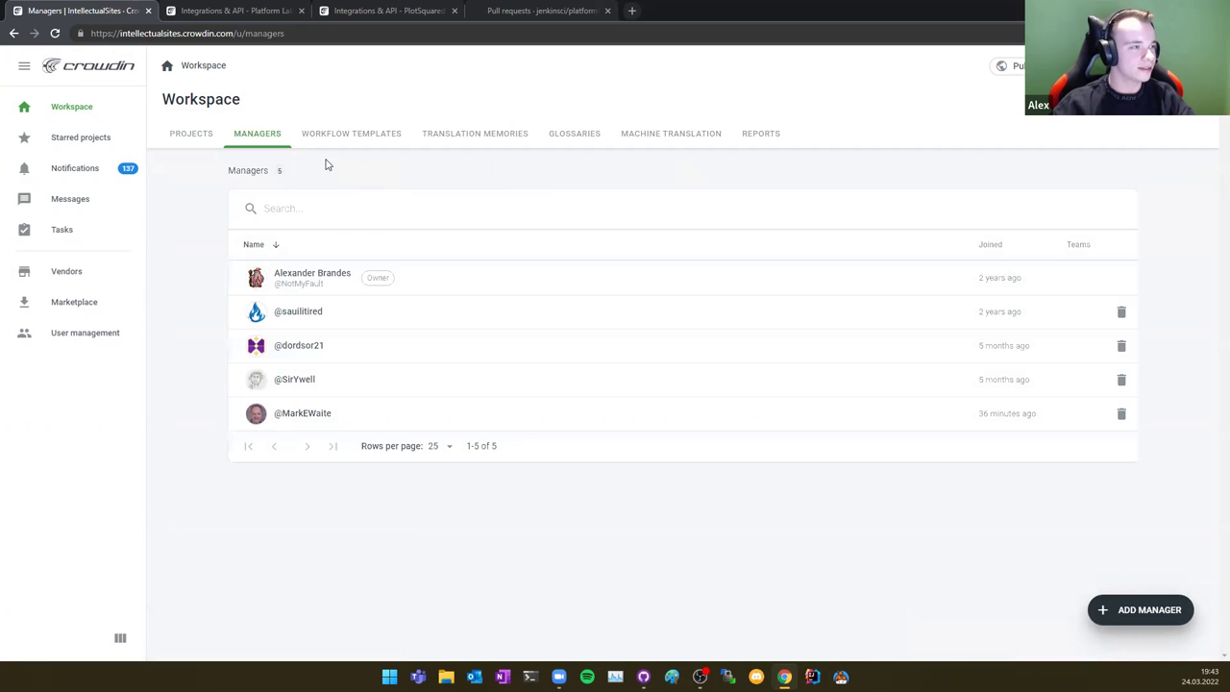
left_click(187, 136)
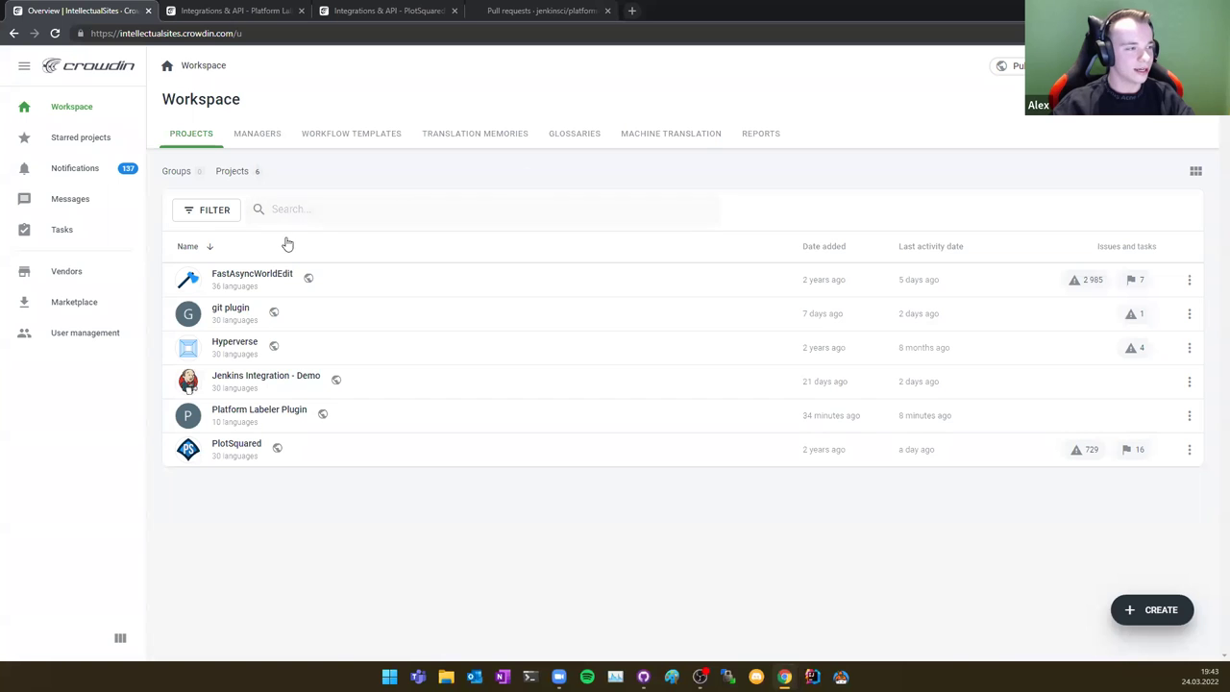
left_click(1013, 66)
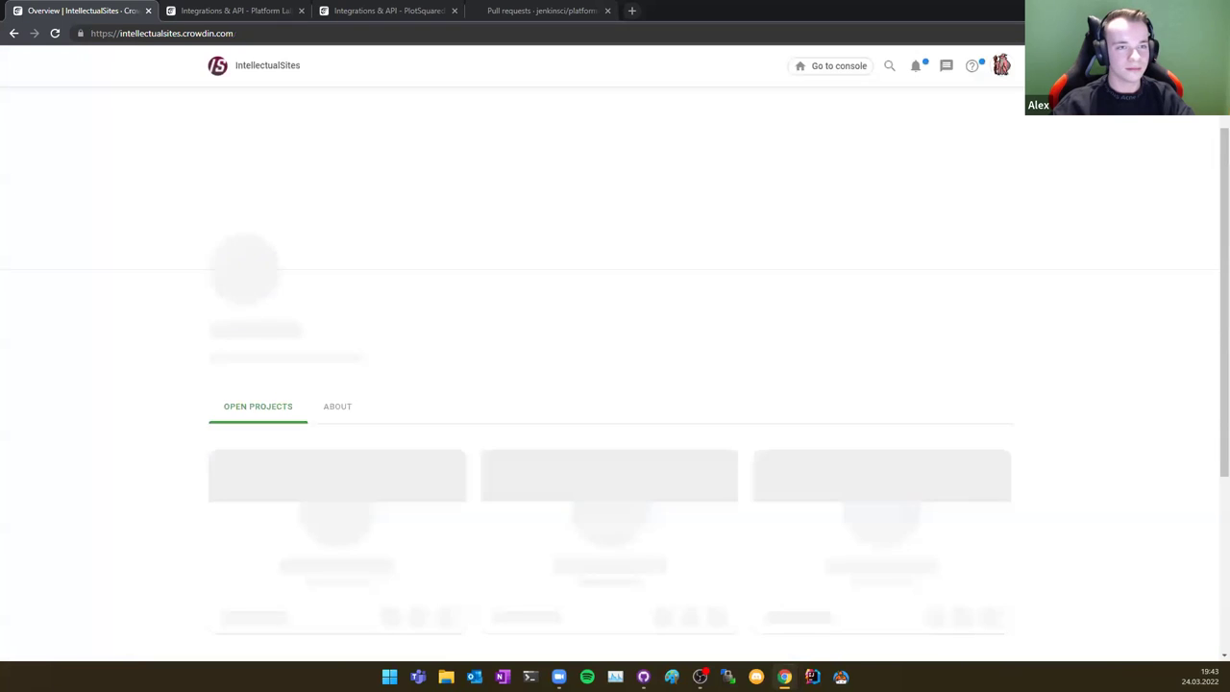
left_click(864, 83)
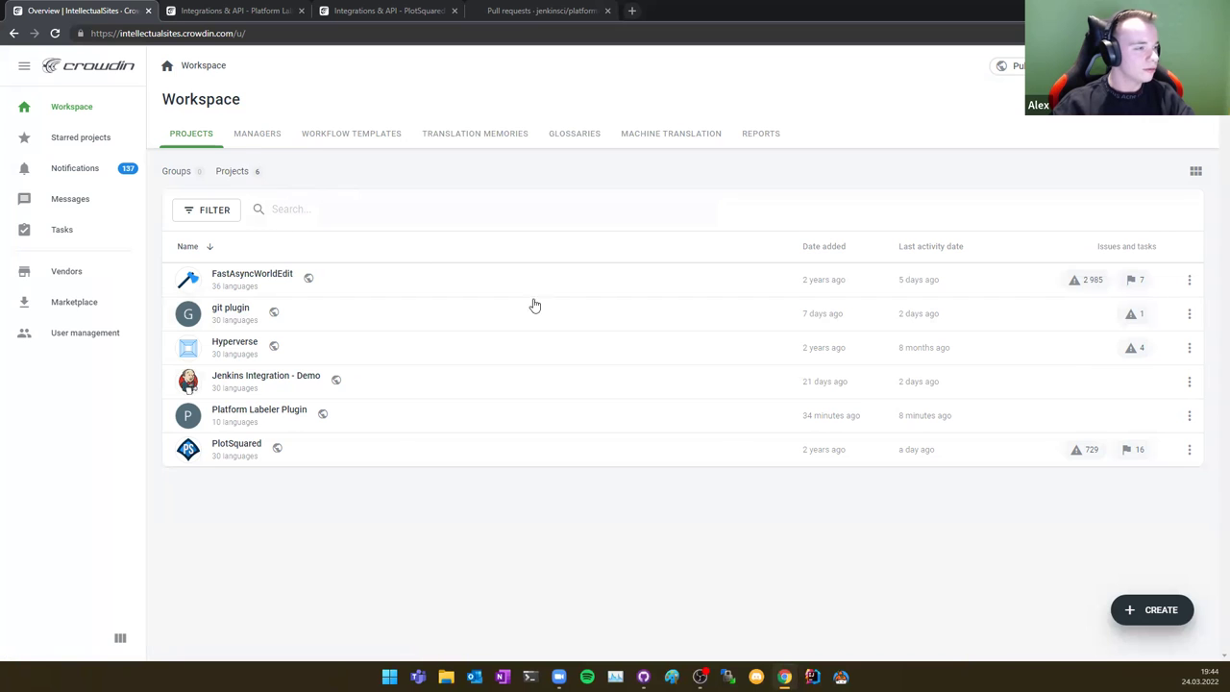
mouse_move(1148, 609)
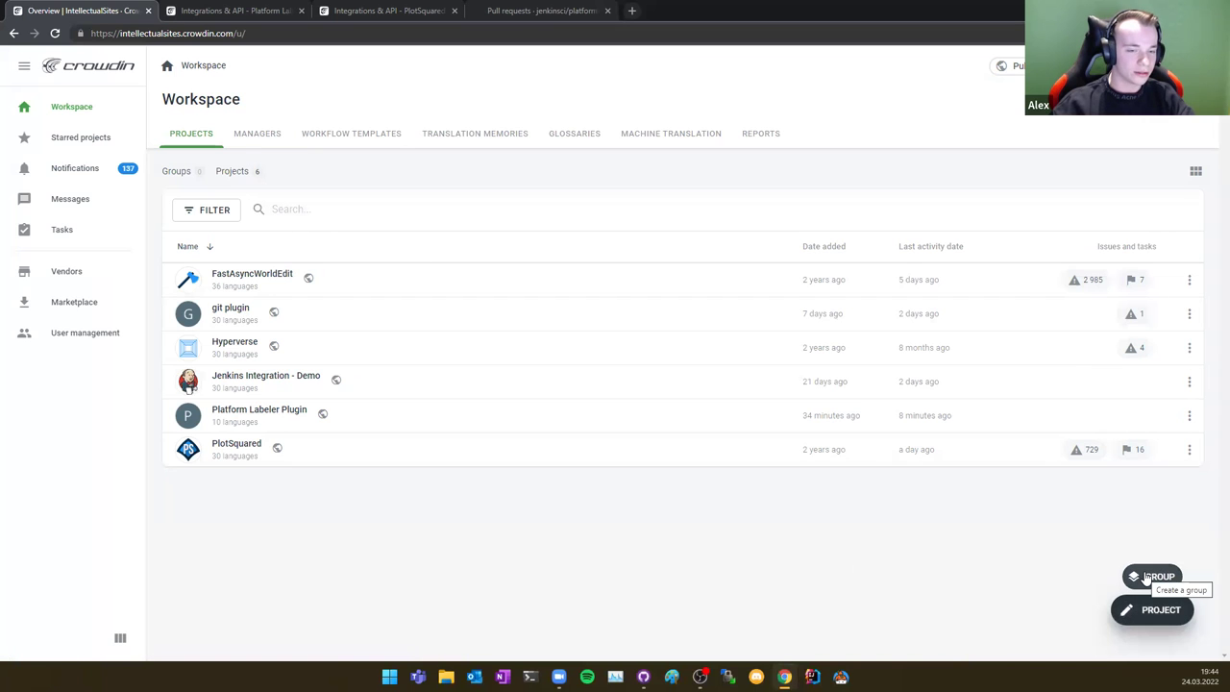
left_click(1150, 577)
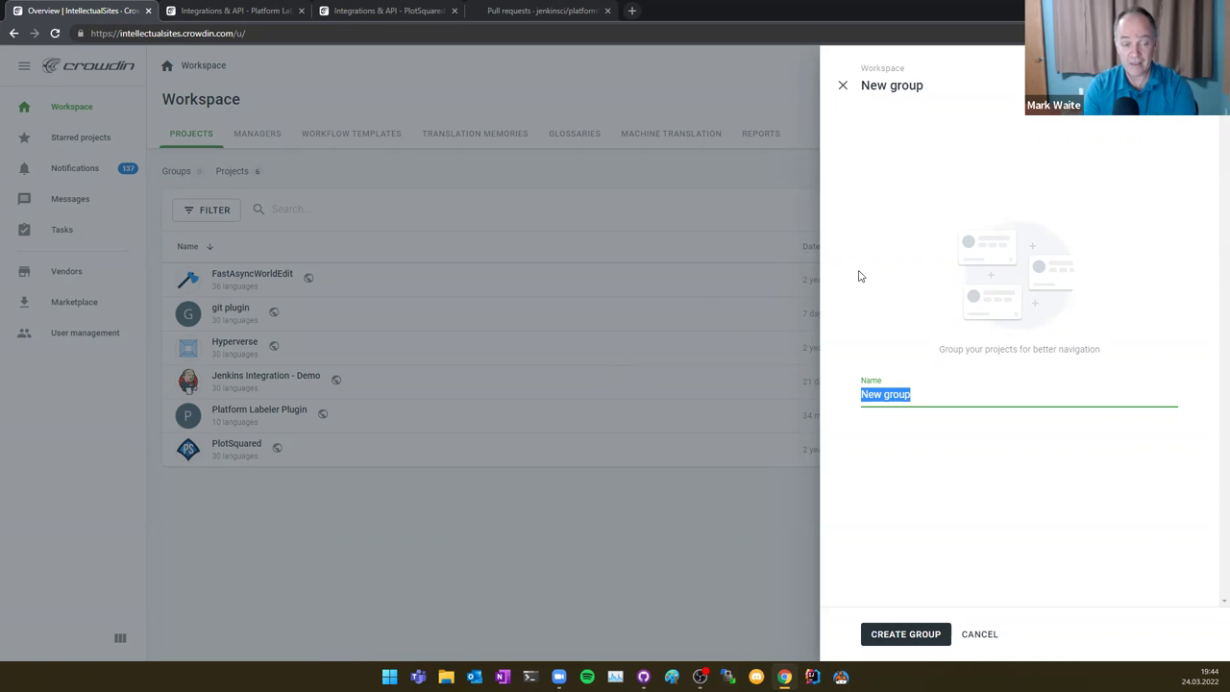
left_click(753, 64)
left_click(840, 86)
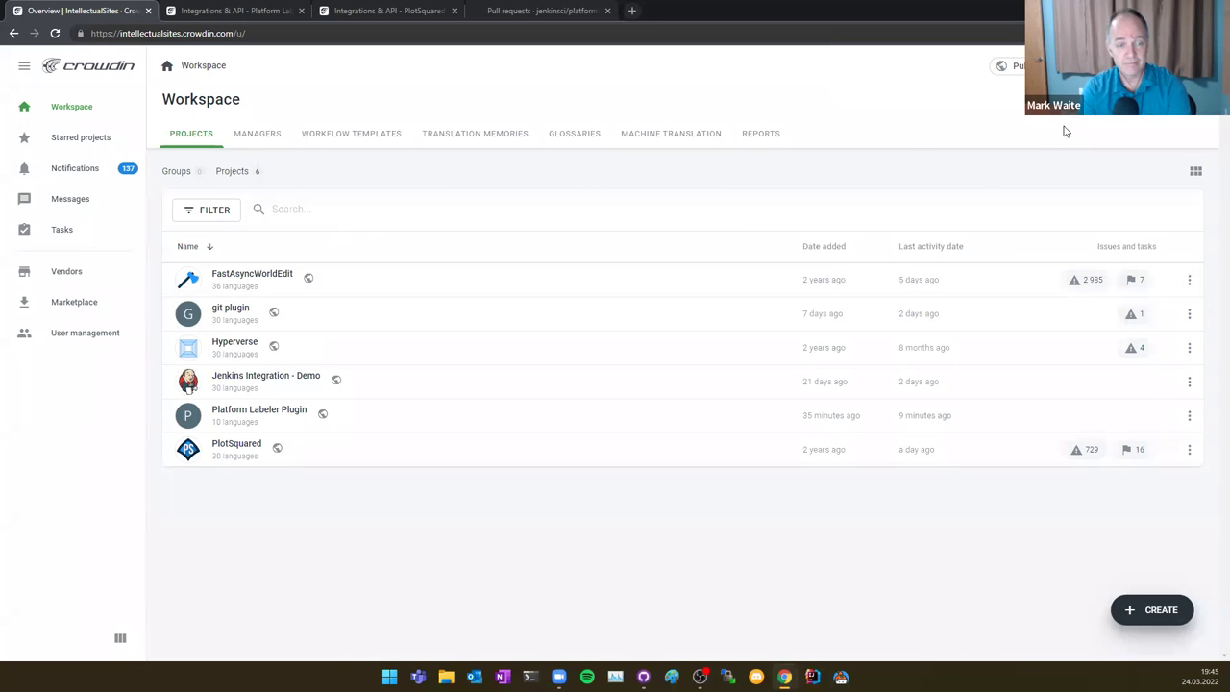
Step: From the organization's public page, open Platform Labeler Plugin and go to its project settings
left_click(1016, 67)
scroll(766, 553, "down", 3)
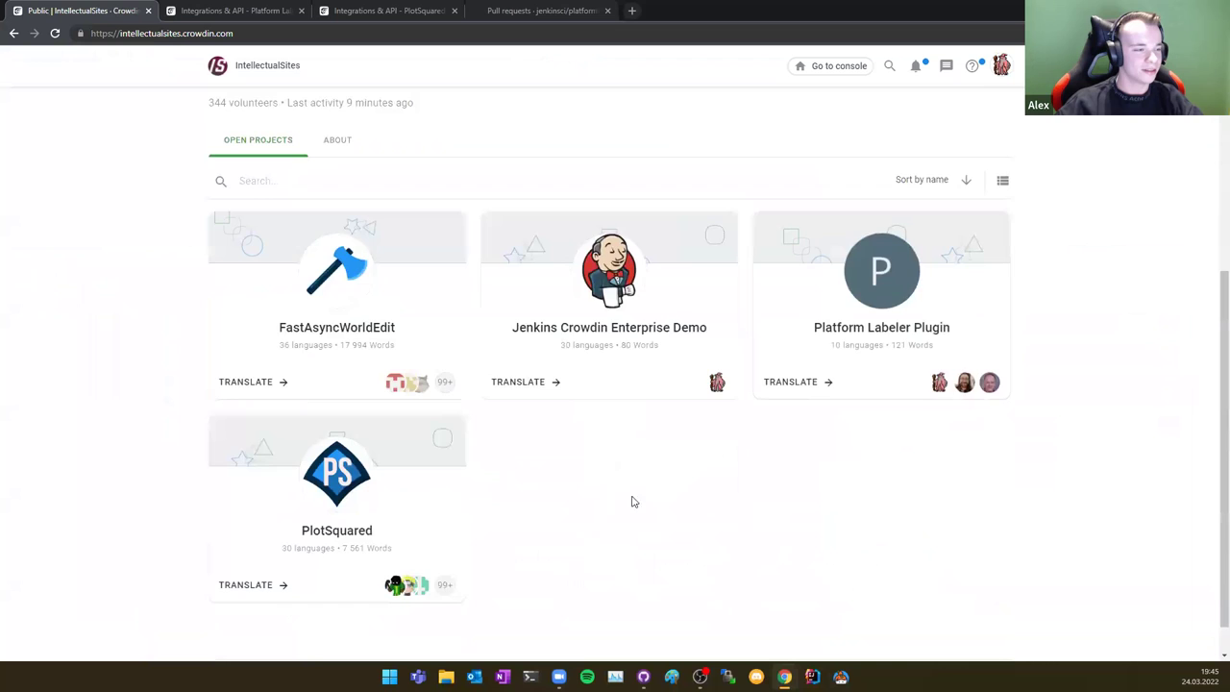
left_click(958, 250)
scroll(817, 245, "down", 1)
left_click(998, 95)
left_click(961, 122)
scroll(69, 269, "down", 1)
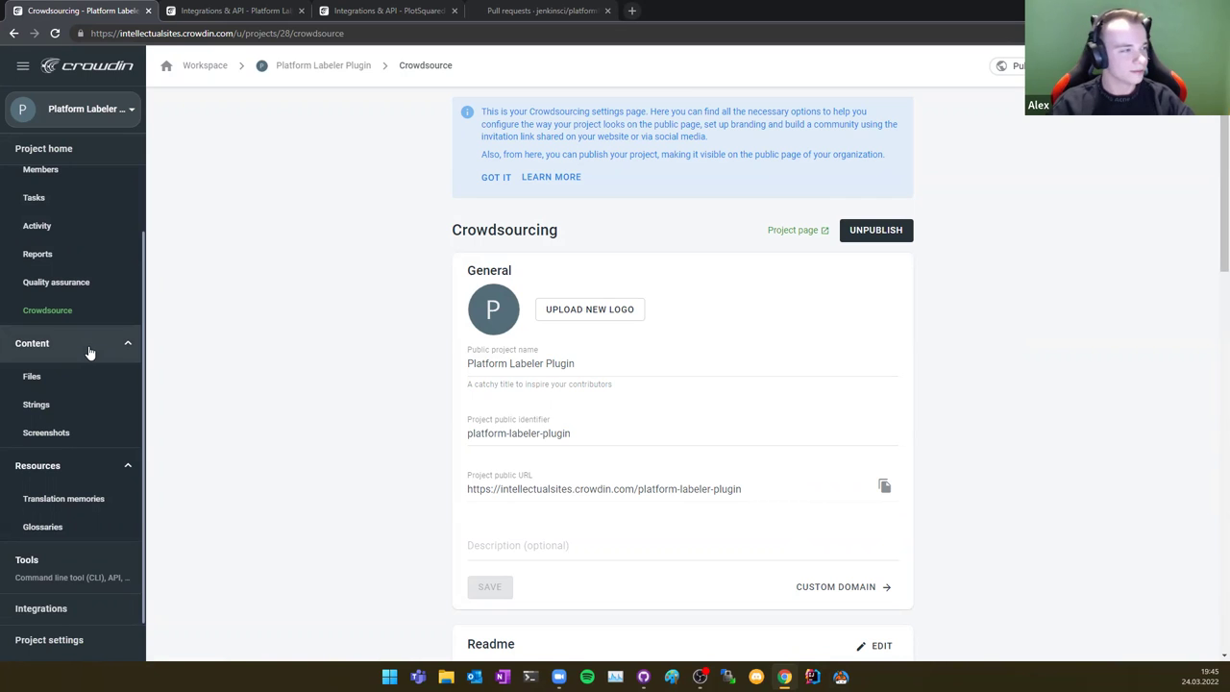
Step: Dismiss the Crowdin crowdsourcing info notice and return to the Jenkins Docs Office Hours notes
scroll(85, 360, "up", 1)
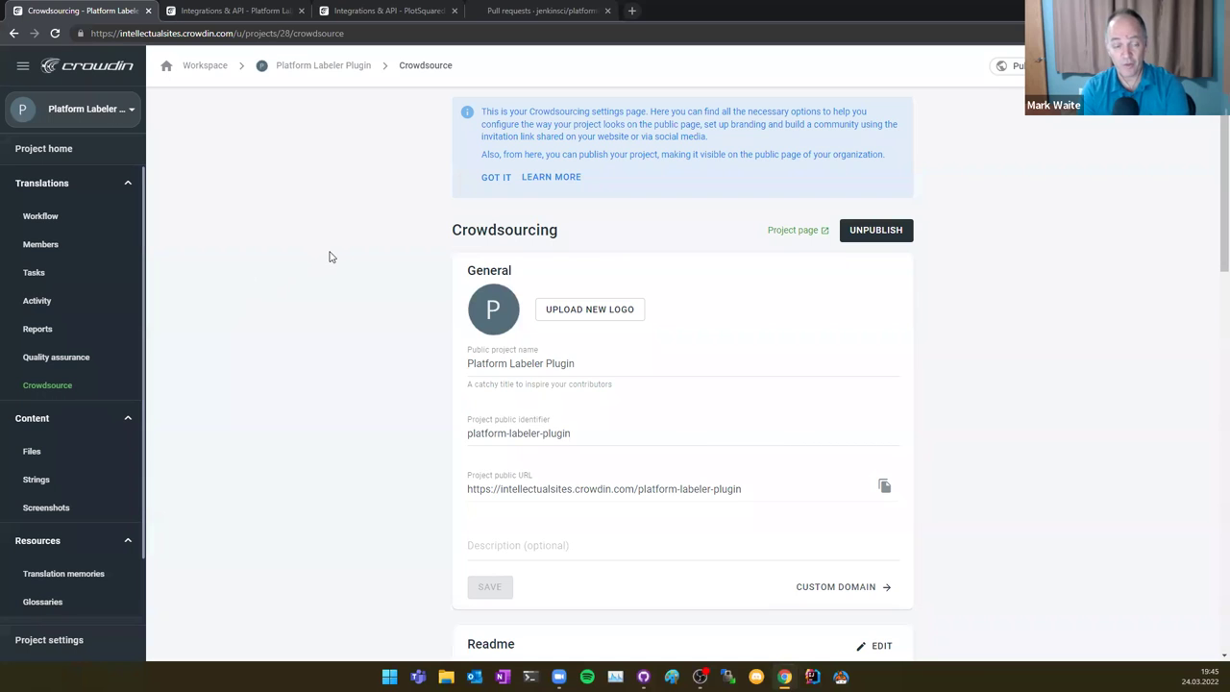
left_click(496, 177)
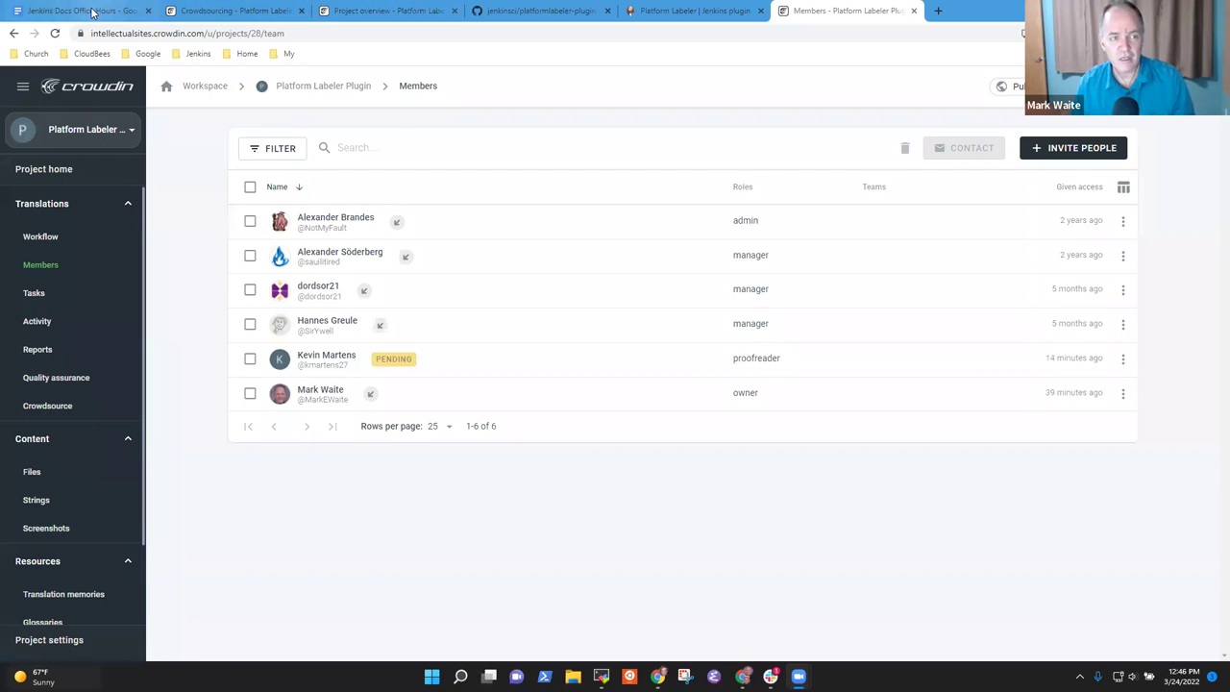
left_click(85, 10)
left_click(493, 373)
Step: Select each 2022-03-24 agenda line in turn: Using CrowdIn Enterprise, Linux installers, She Code Africa Contributhon, Open PR's
key("Home")
key("shift+End")
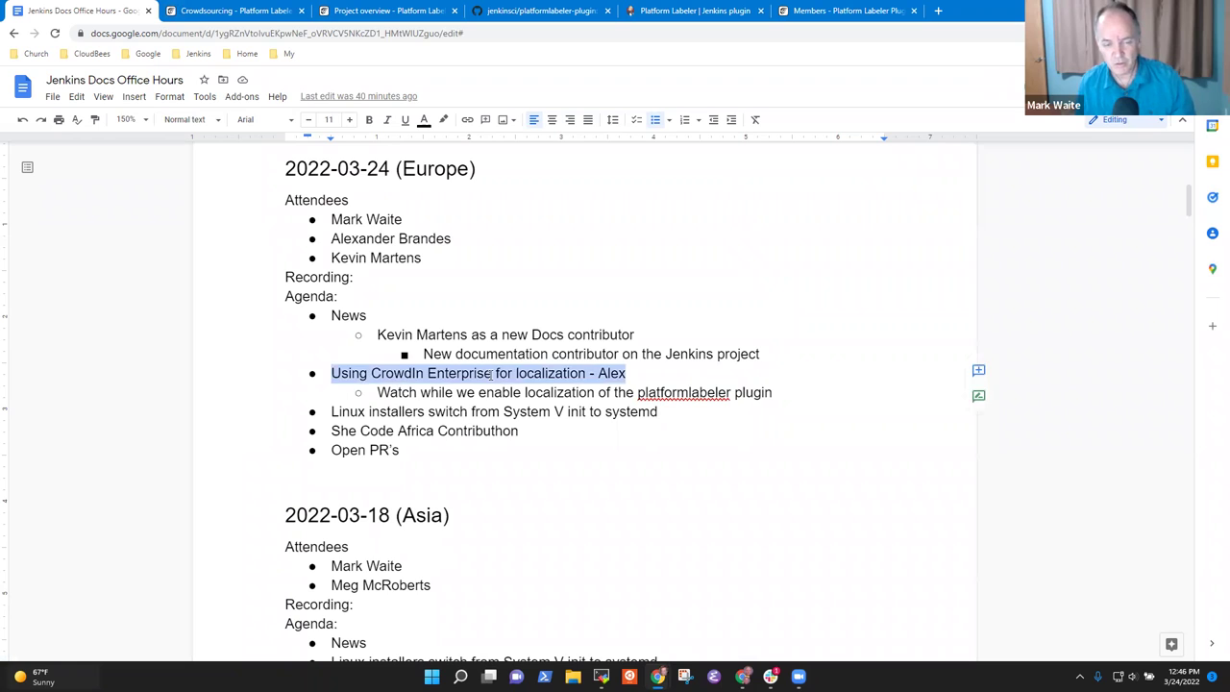
key("Down")
key("Down")
key("Home")
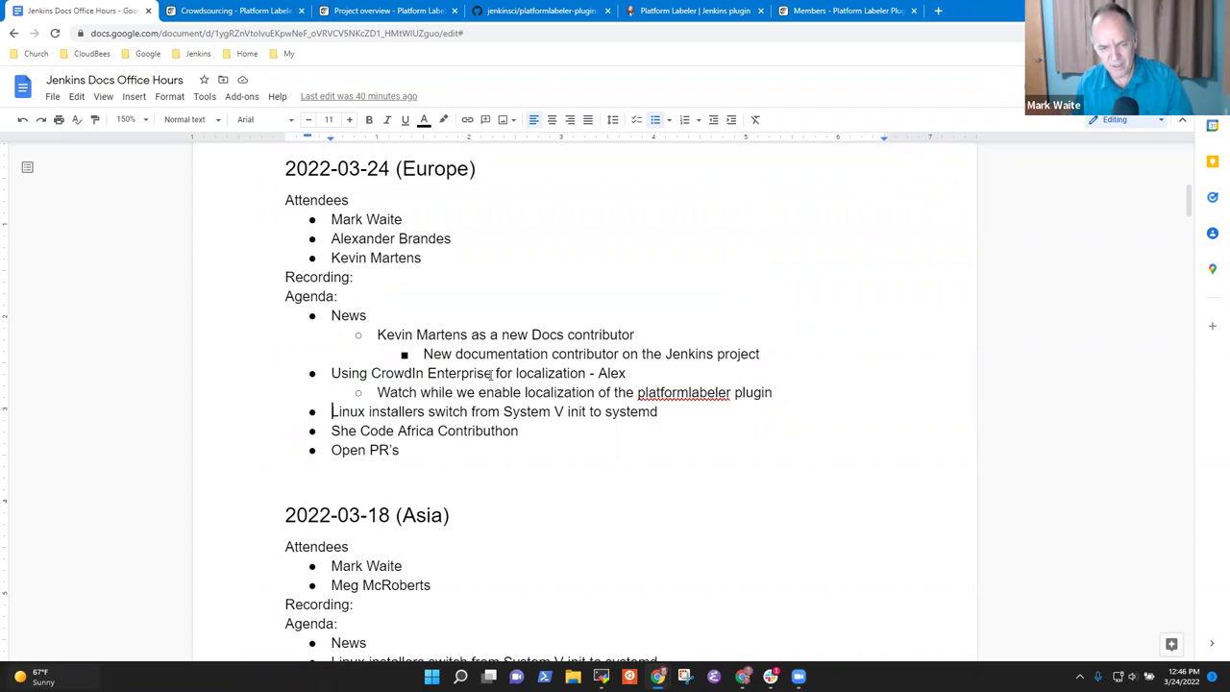
key("shift+End")
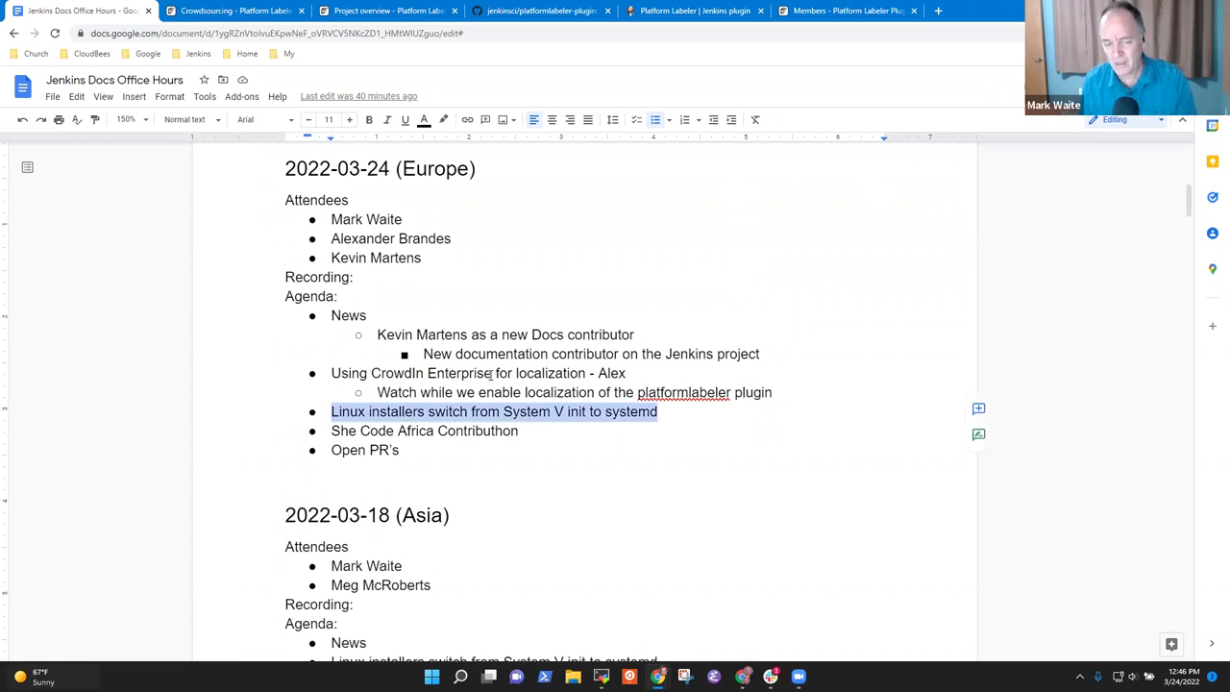
key("Down")
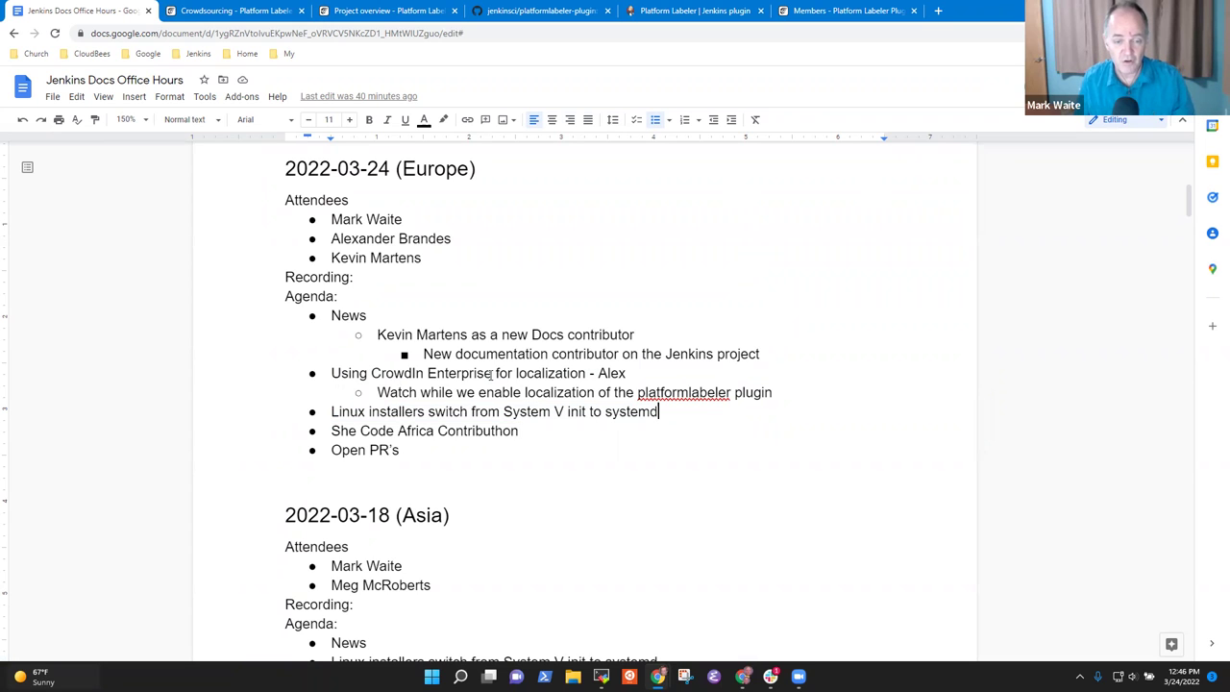
key("Home")
key("shift+End")
key("Down")
key("Home")
key("shift+End")
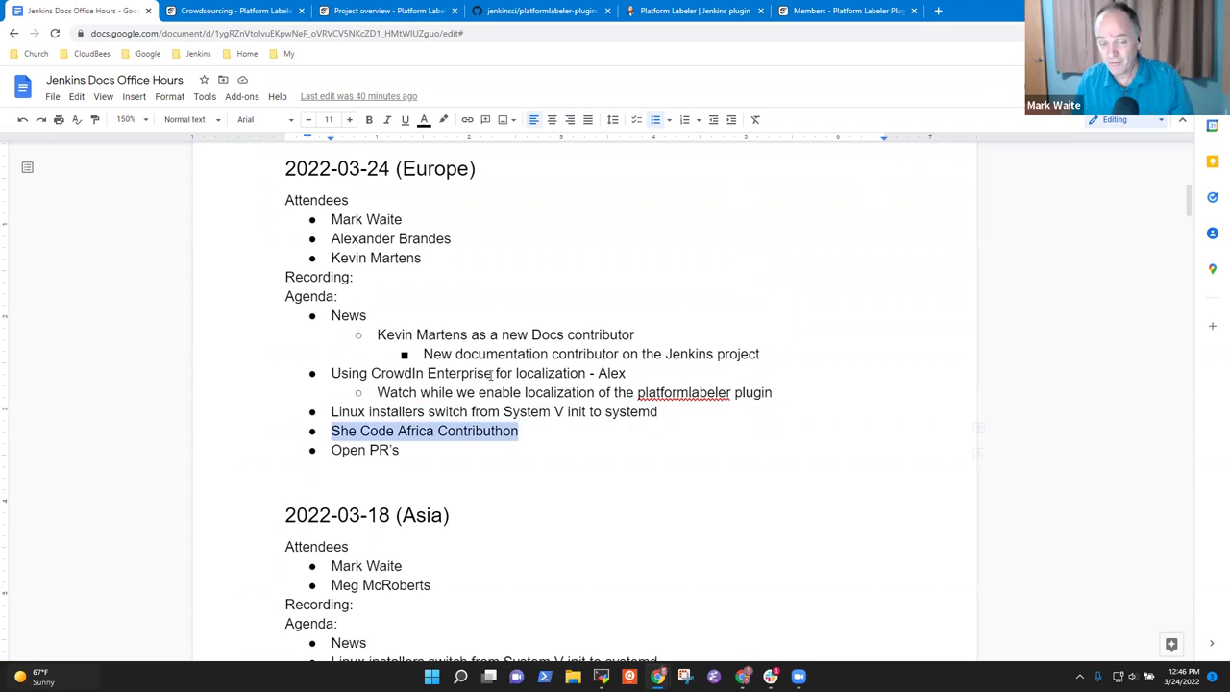
key("Down")
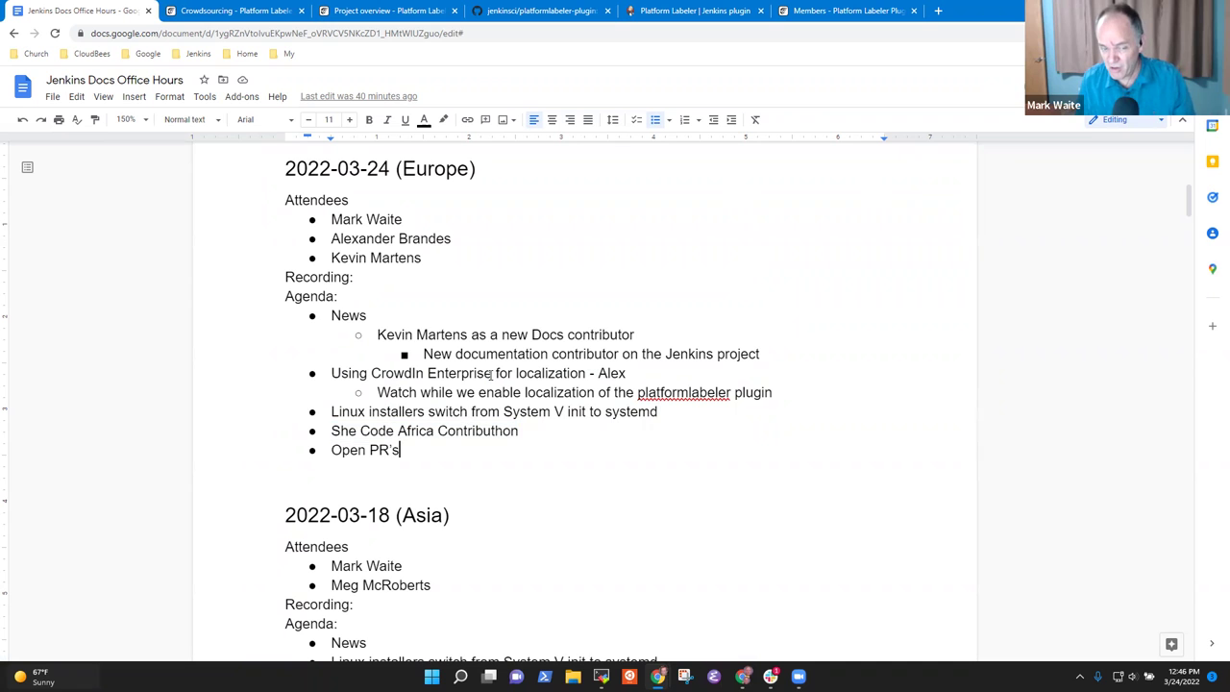
key("Home")
key("shift+End")
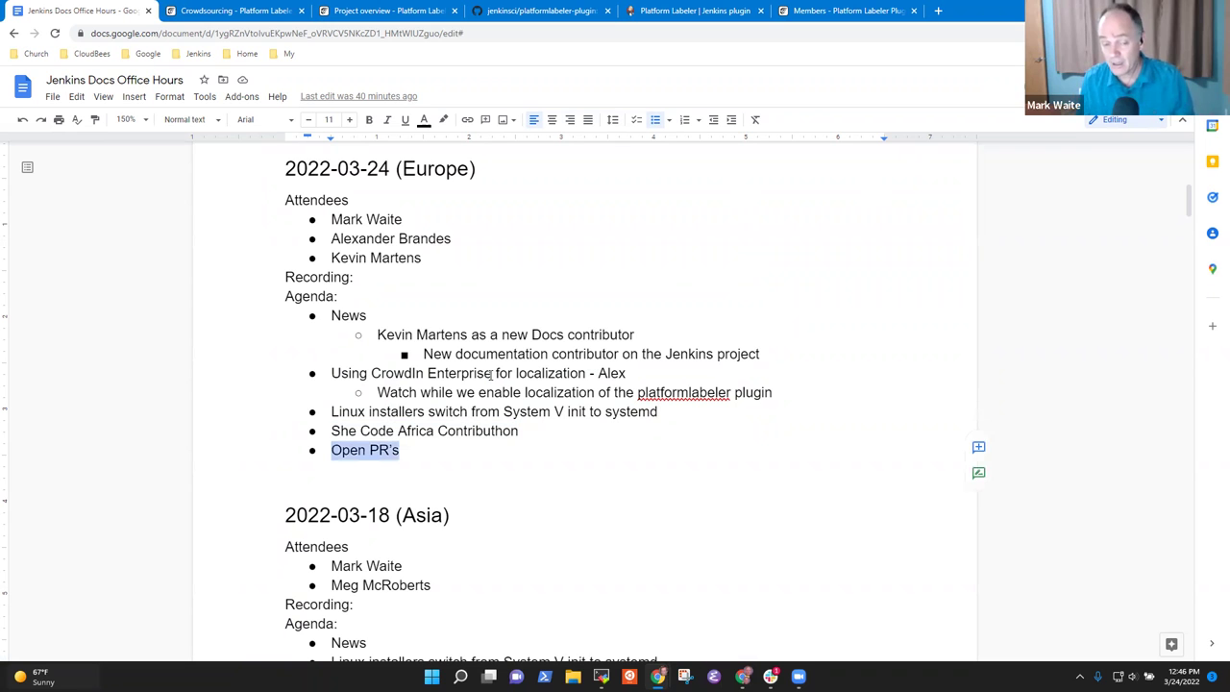
Step: Delete the extra blank line under Open PR's, above the 2022-03-18 (Asia) heading
scroll(492, 375, "down", 5)
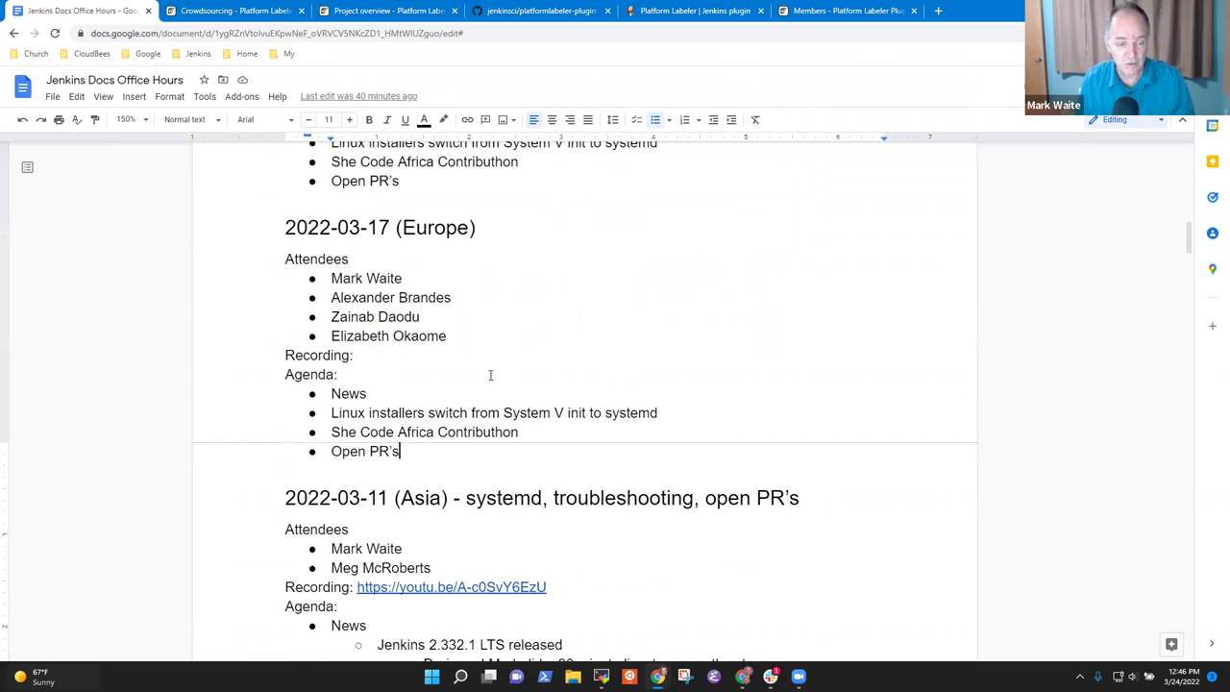
scroll(490, 374, "up", 3)
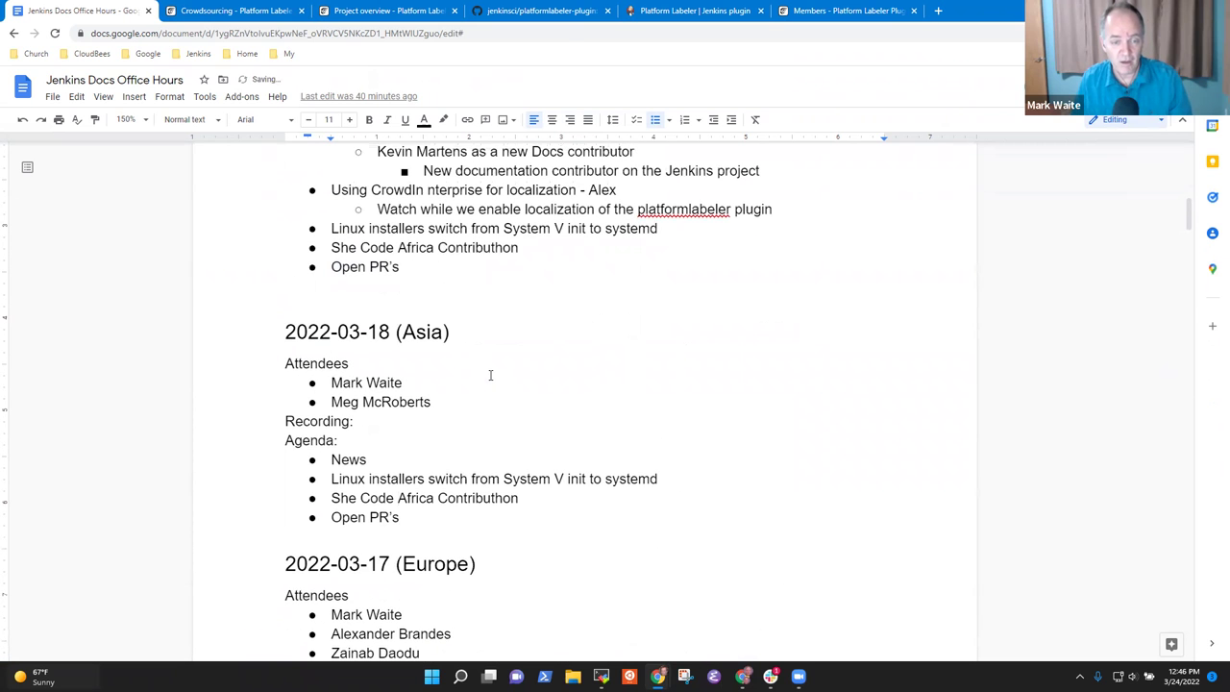
key("ctrl+Home")
key("Down")
key("Down")
key("Down")
key("Down")
key("Down")
key("Down")
key("Down")
key("Down")
key("Down")
key("Down")
key("Down")
key("Down")
key("Down")
key("Down")
key("Down")
key("Down")
key("Down")
key("Down")
key("Down")
key("Down")
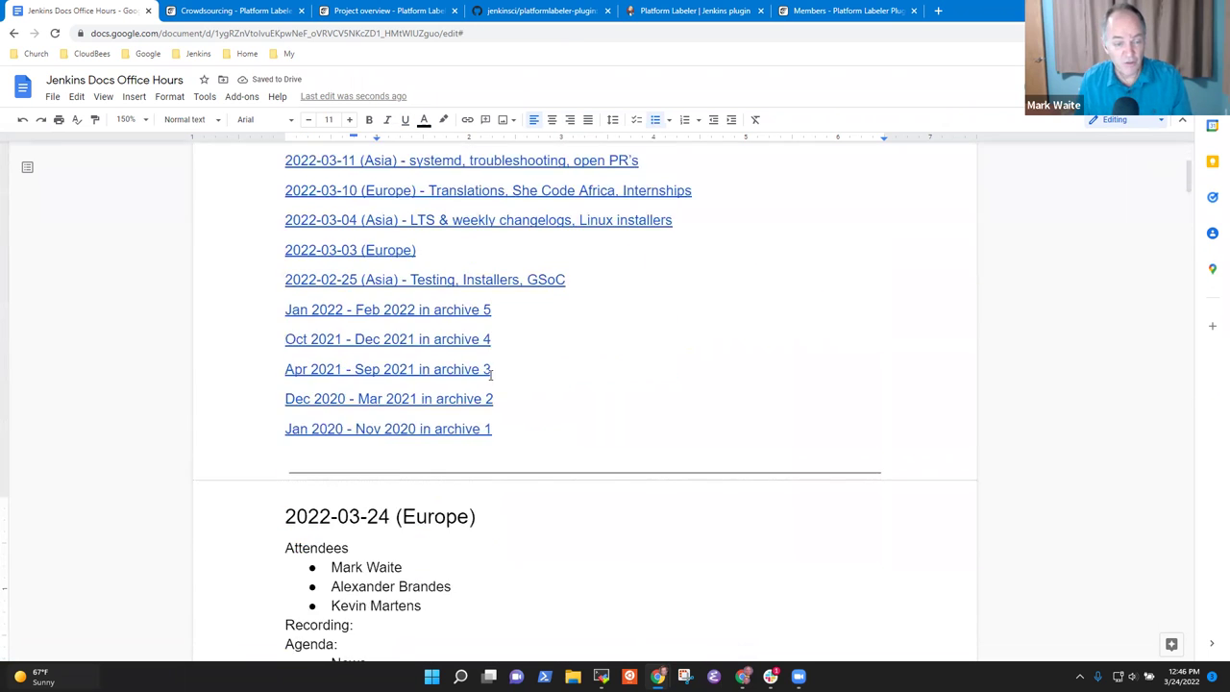
key("Up")
key("Up")
key("Up")
key("Up")
key("Up")
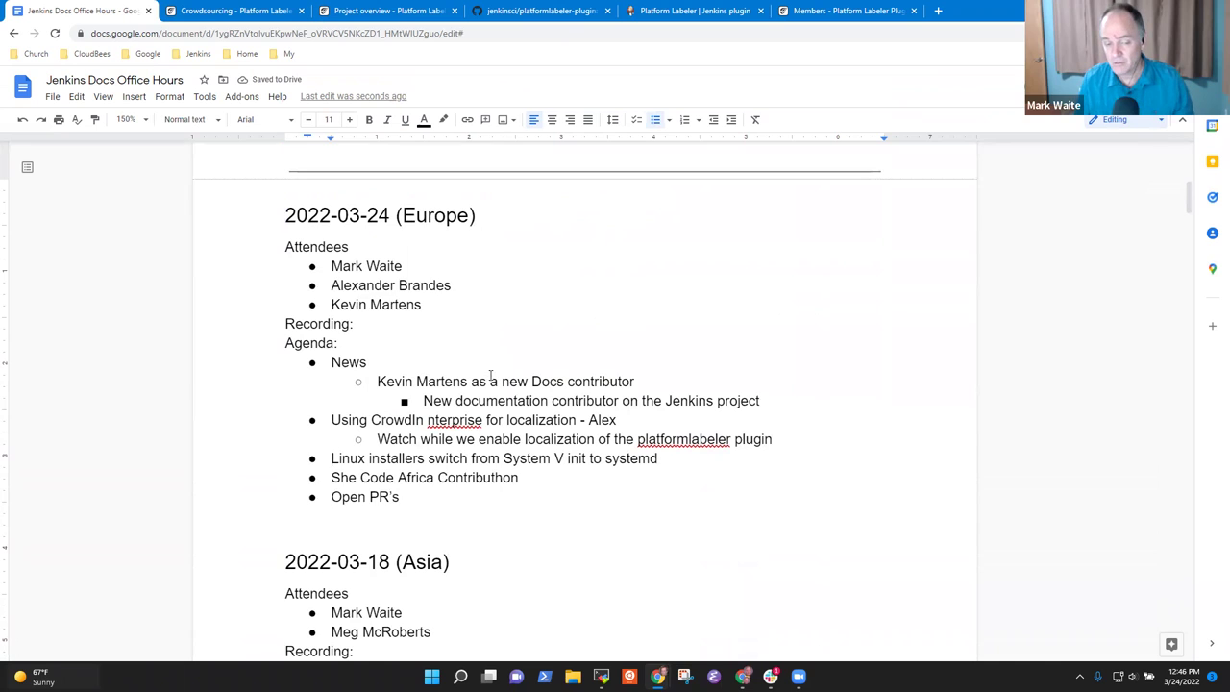
key("Down")
key("Down")
key("Down")
key("Delete")
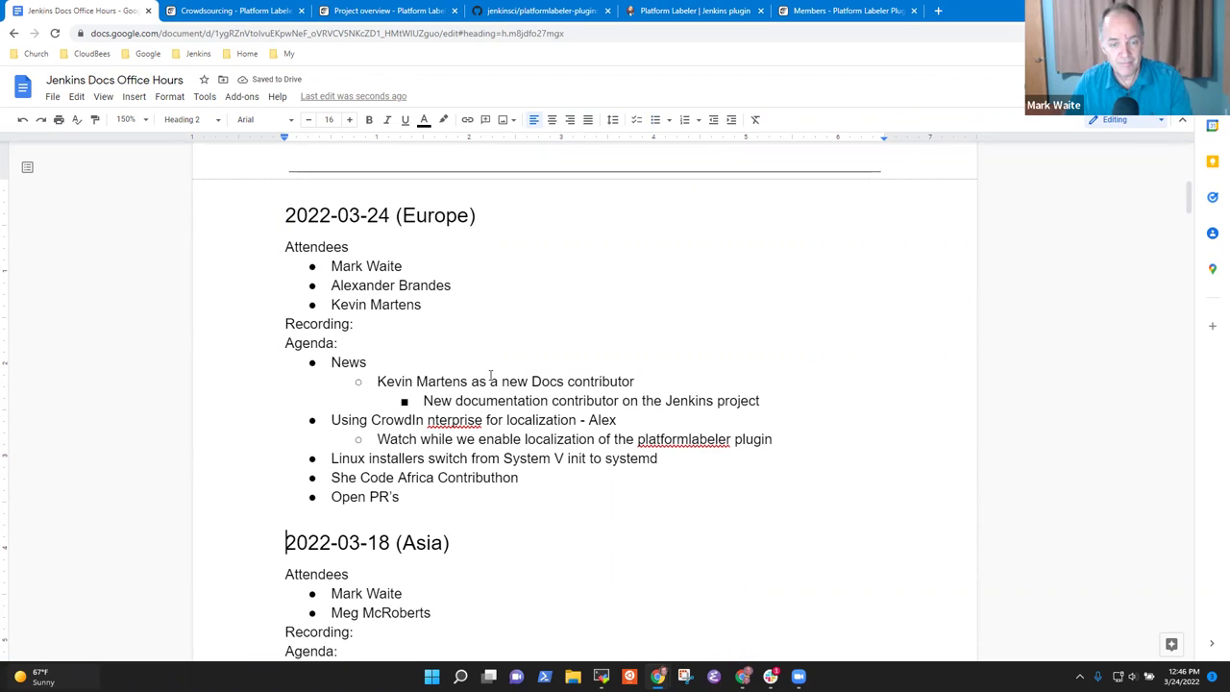
Step: Fix the misspelled 'CrowdIn nterprise' by adding the missing 'E'
key("Up")
key("Up")
key("Up")
key("Up")
key("Up")
key("Up")
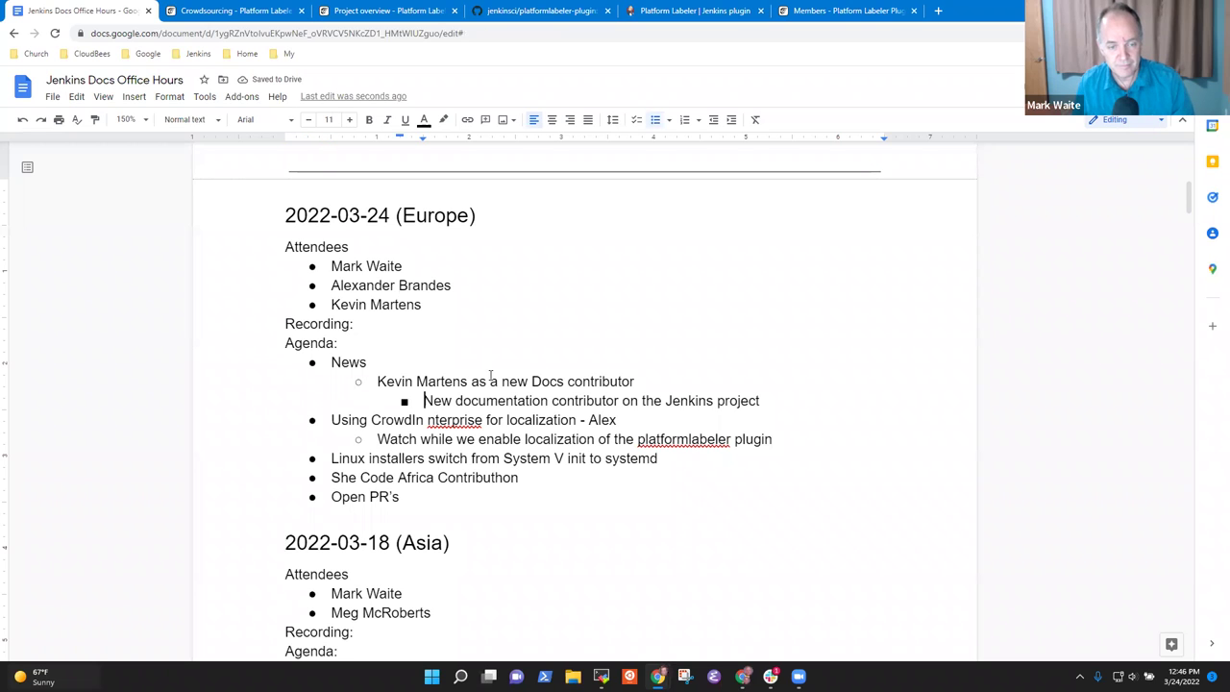
key("Down")
type("E")
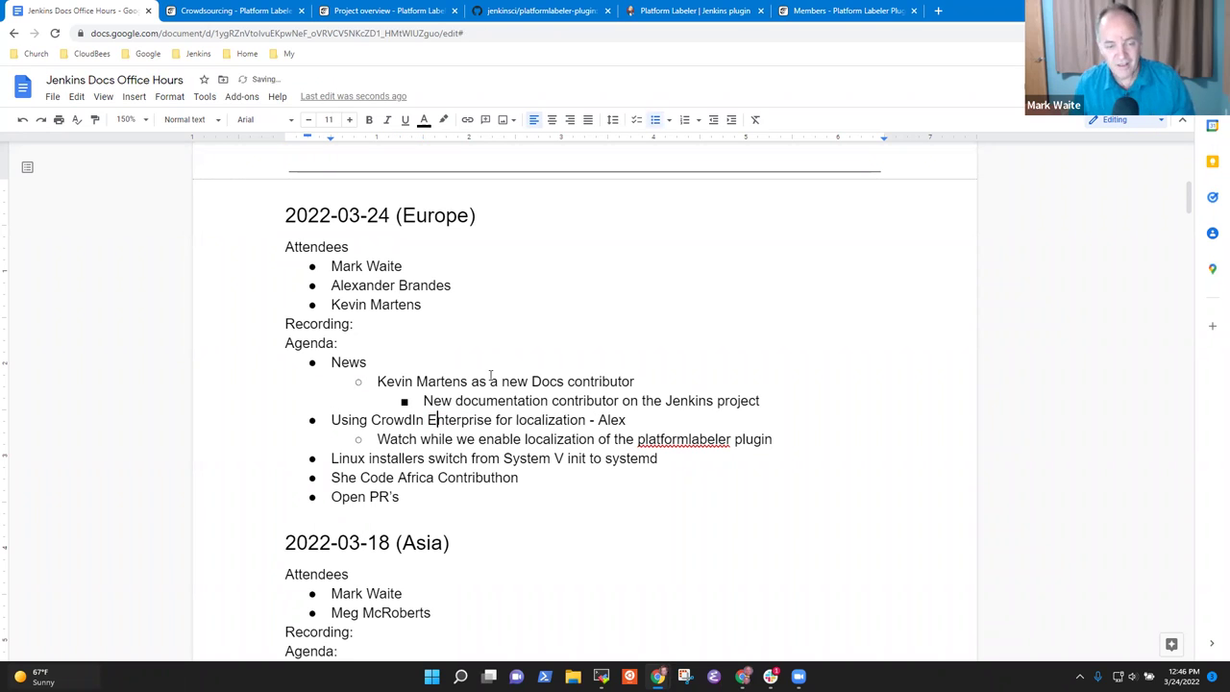